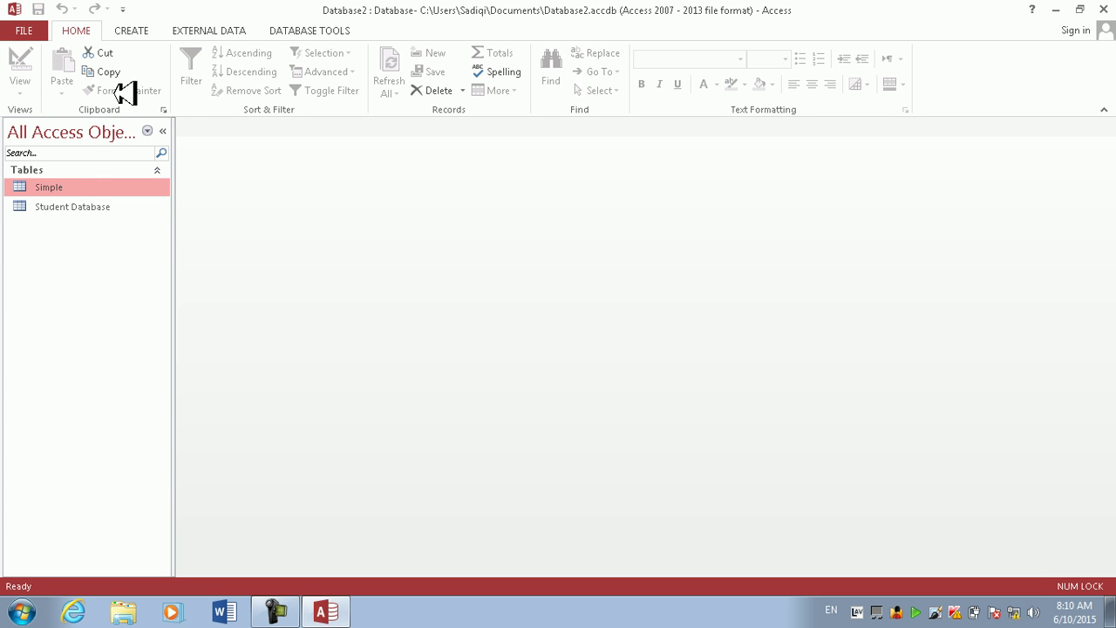
pyautogui.click(149, 30)
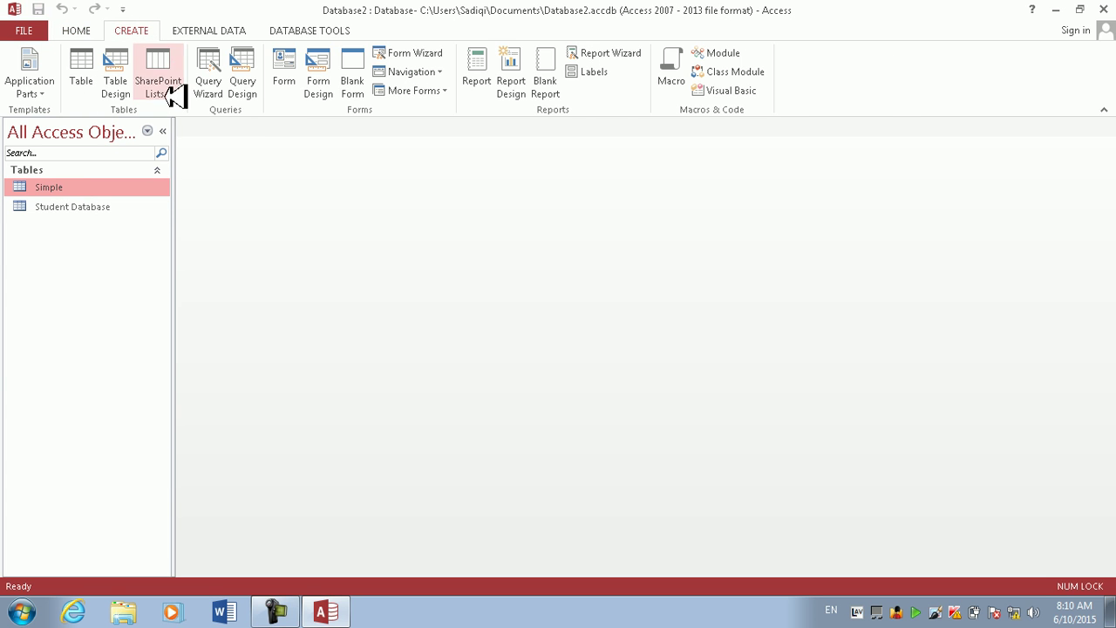
pyautogui.click(225, 88)
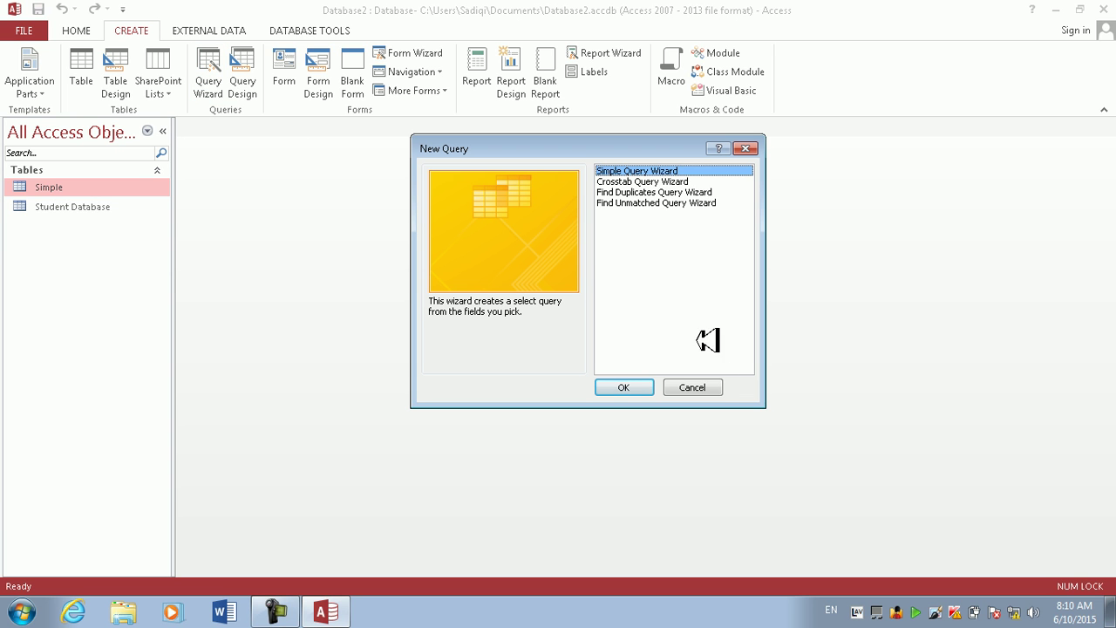
pyautogui.click(708, 387)
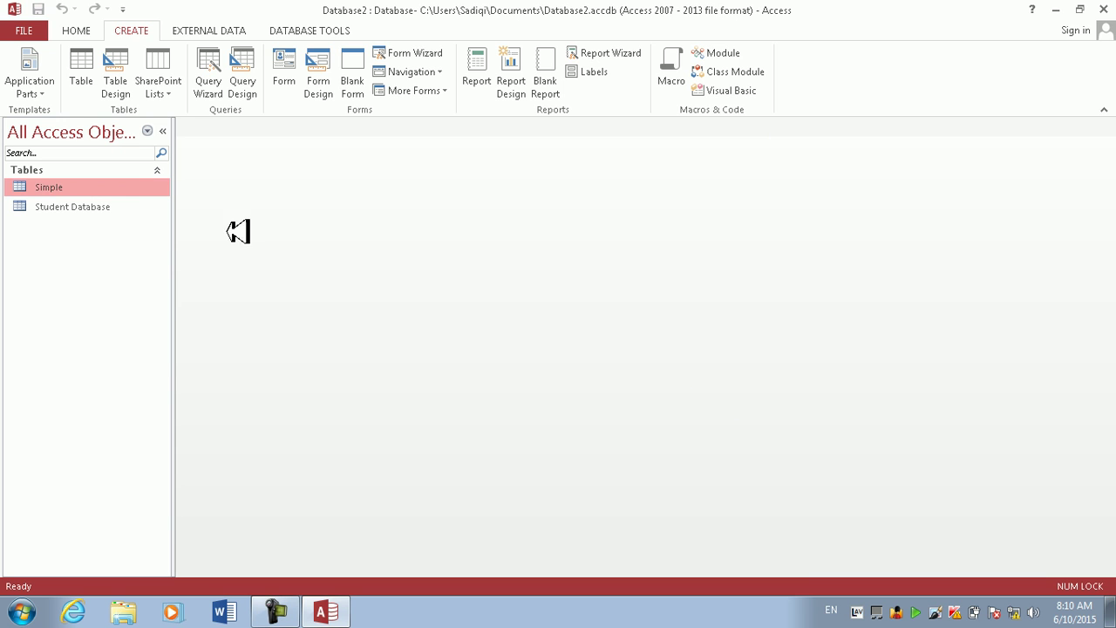
# Step: Open the recently used Database1 database in place of Database2
pyautogui.click(108, 206)
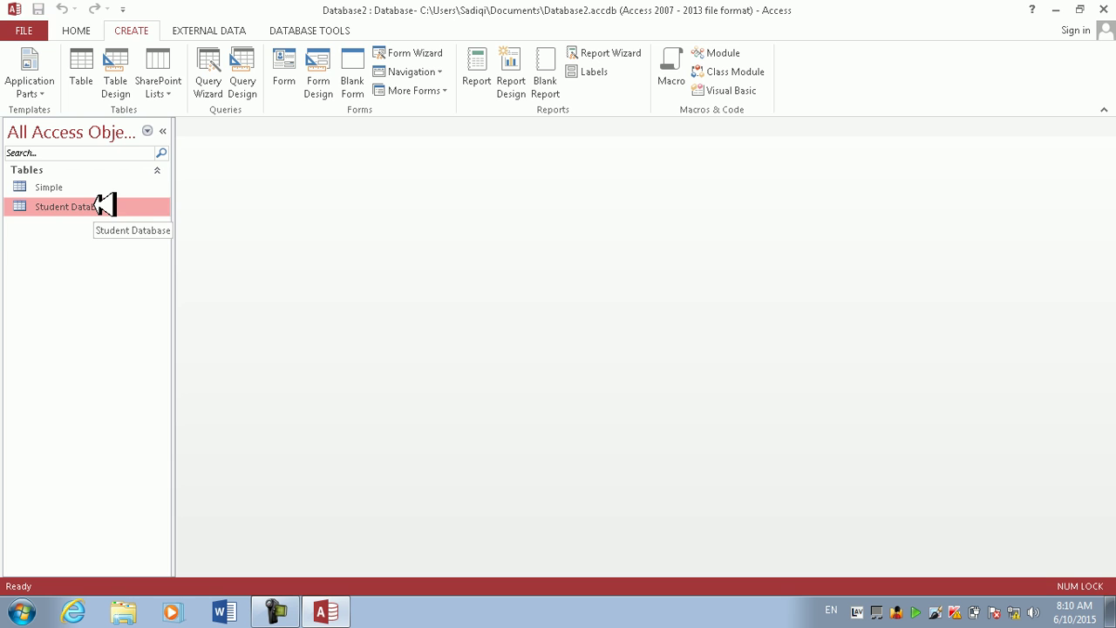
pyautogui.click(25, 31)
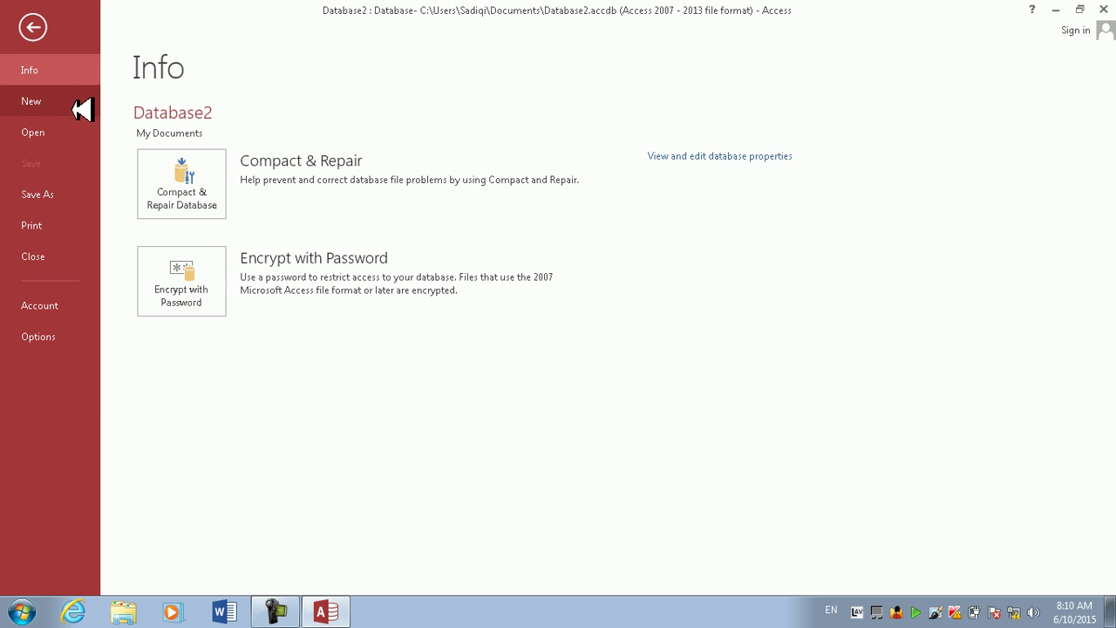
pyautogui.click(82, 104)
pyautogui.click(79, 133)
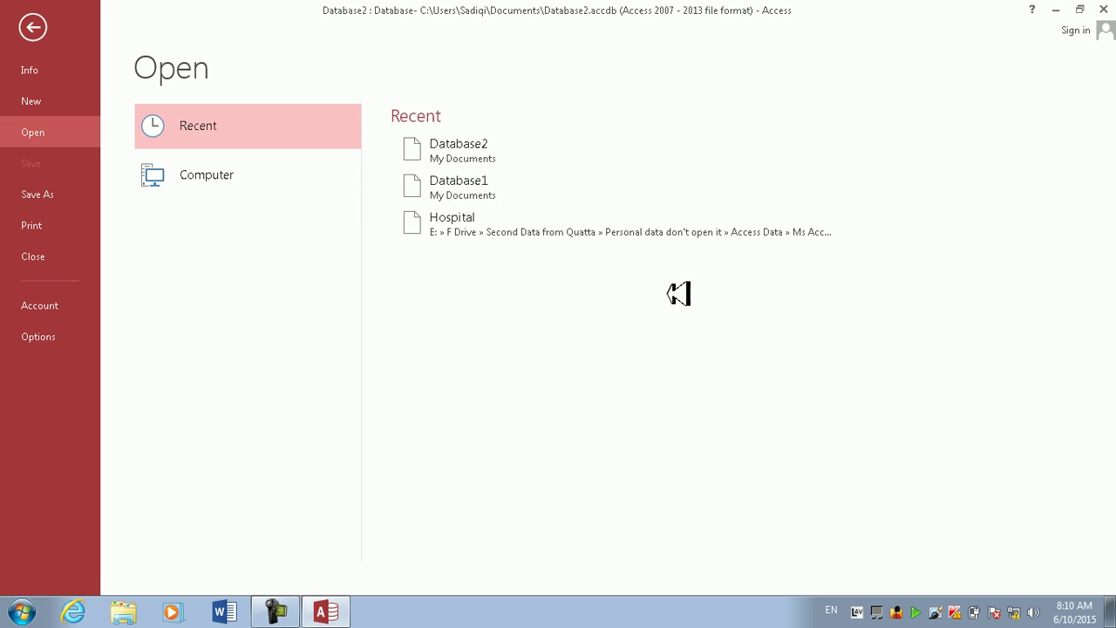
pyautogui.click(524, 178)
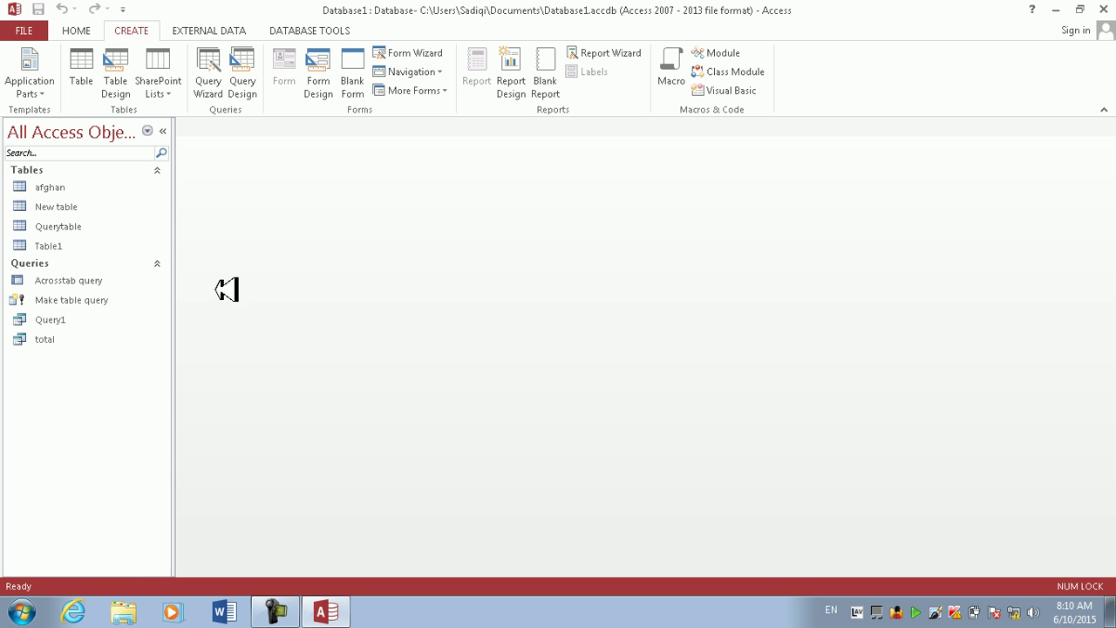
pyautogui.rightClick(106, 300)
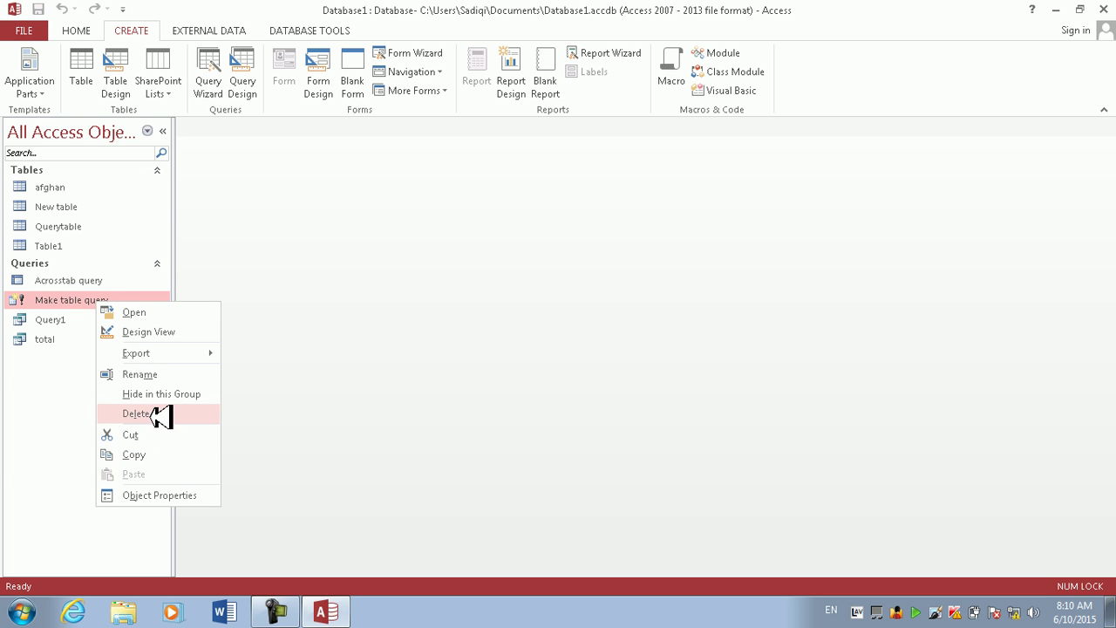
pyautogui.click(137, 414)
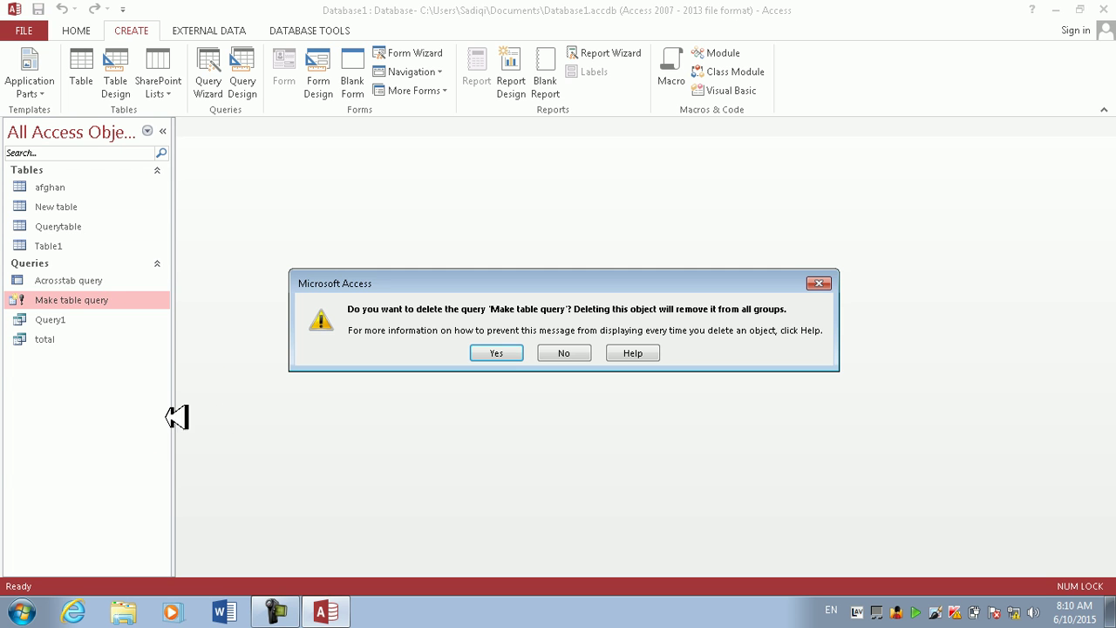
pyautogui.click(567, 352)
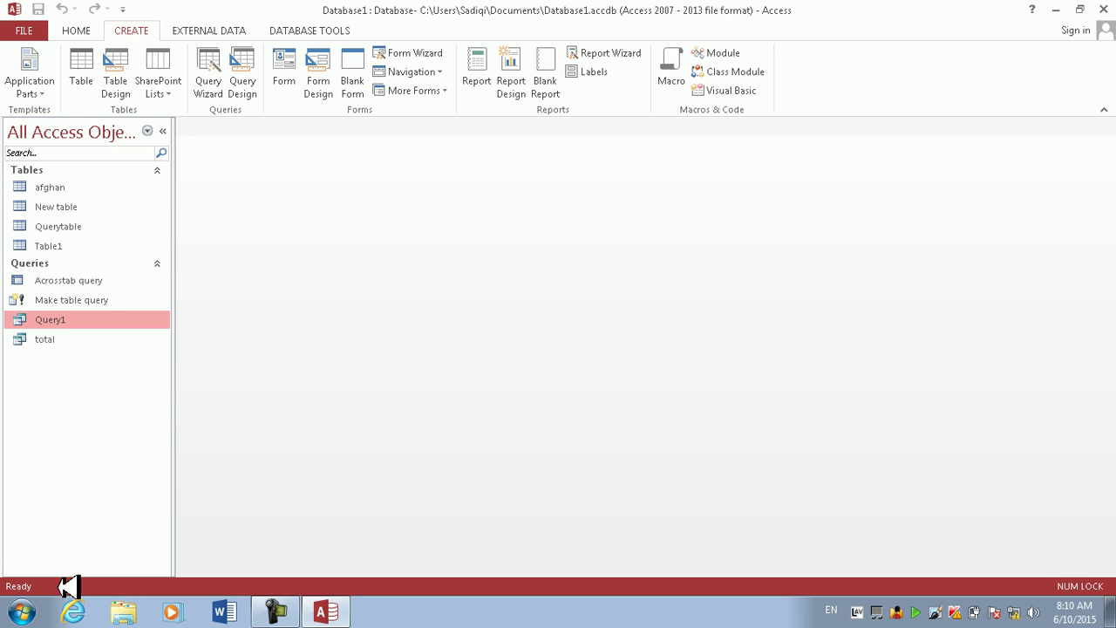
# Step: Delete the afghan table from the database
pyautogui.rightClick(63, 190)
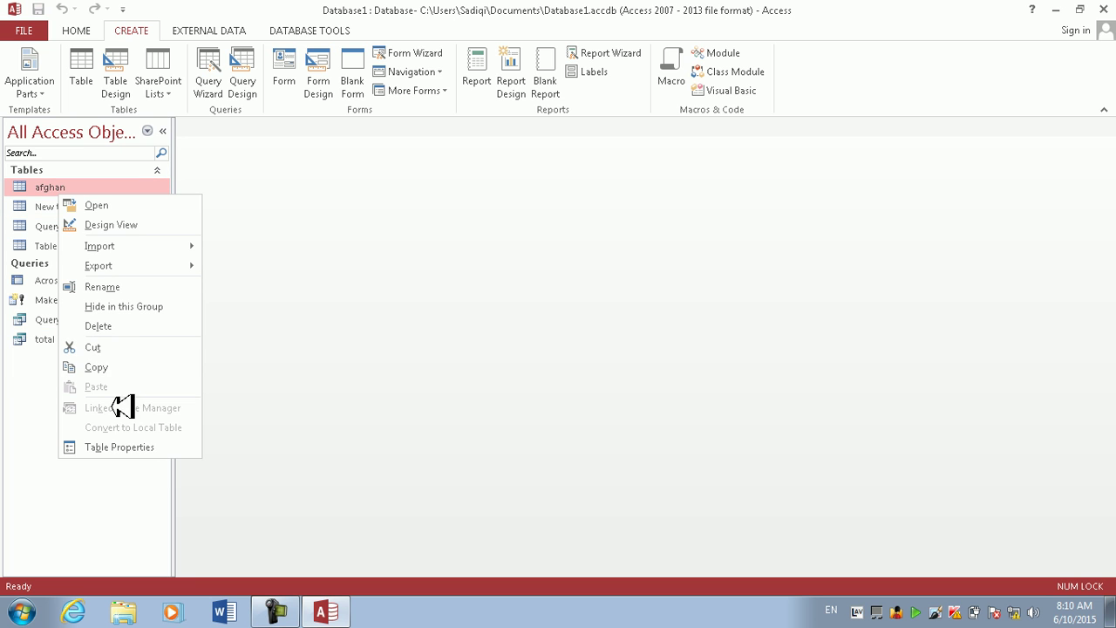
pyautogui.click(152, 326)
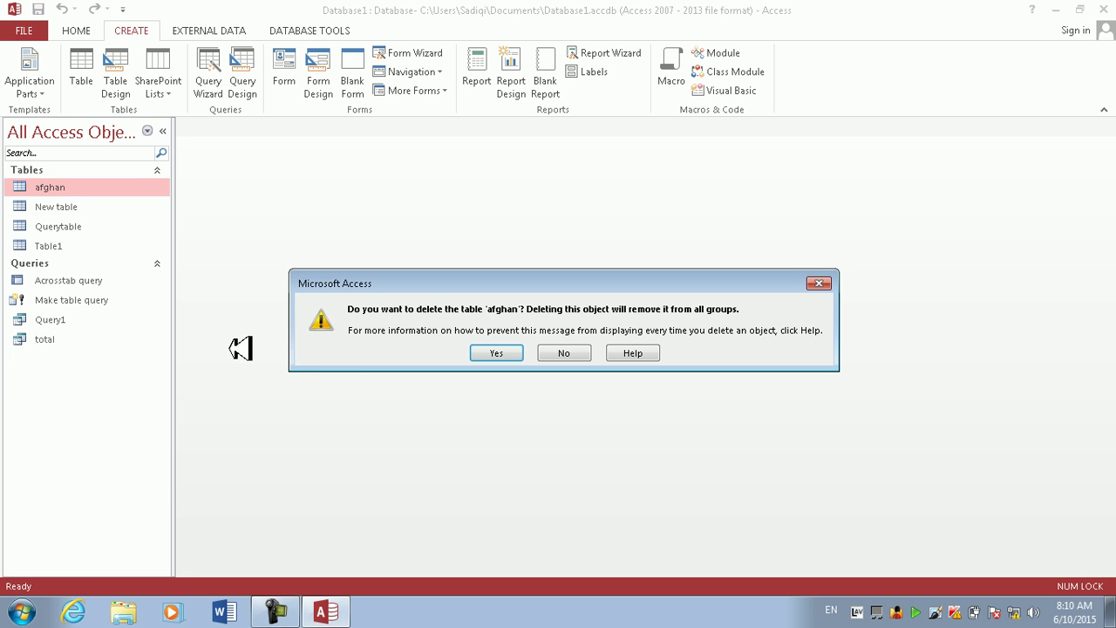
pyautogui.click(517, 352)
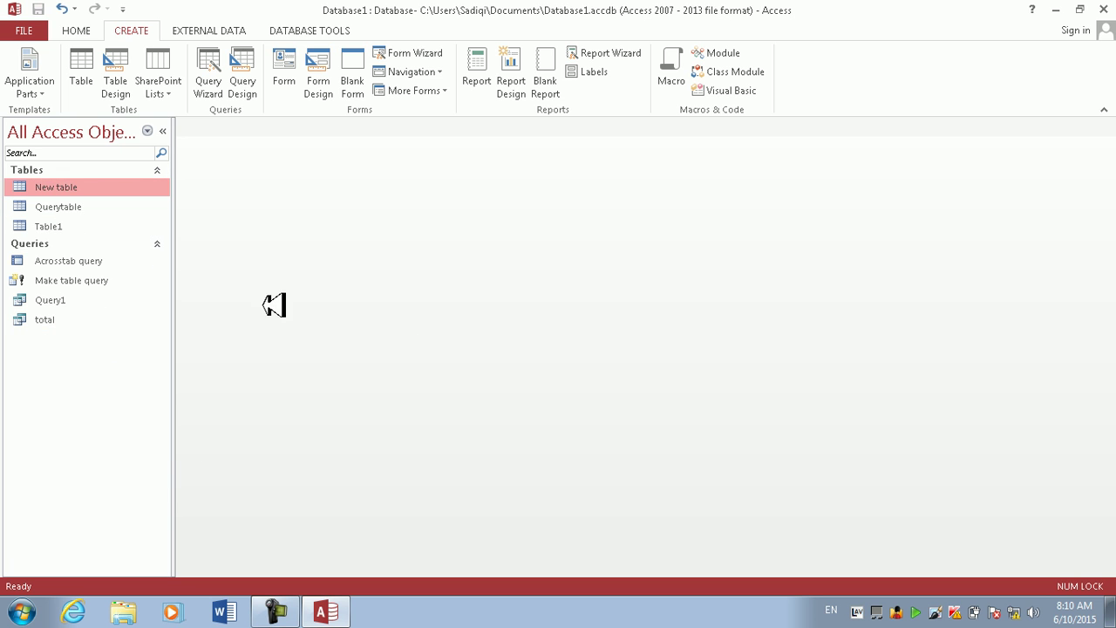
# Step: Open New table, examine the ID, Name, job and salary entries of its records, and close it
pyautogui.doubleClick(100, 186)
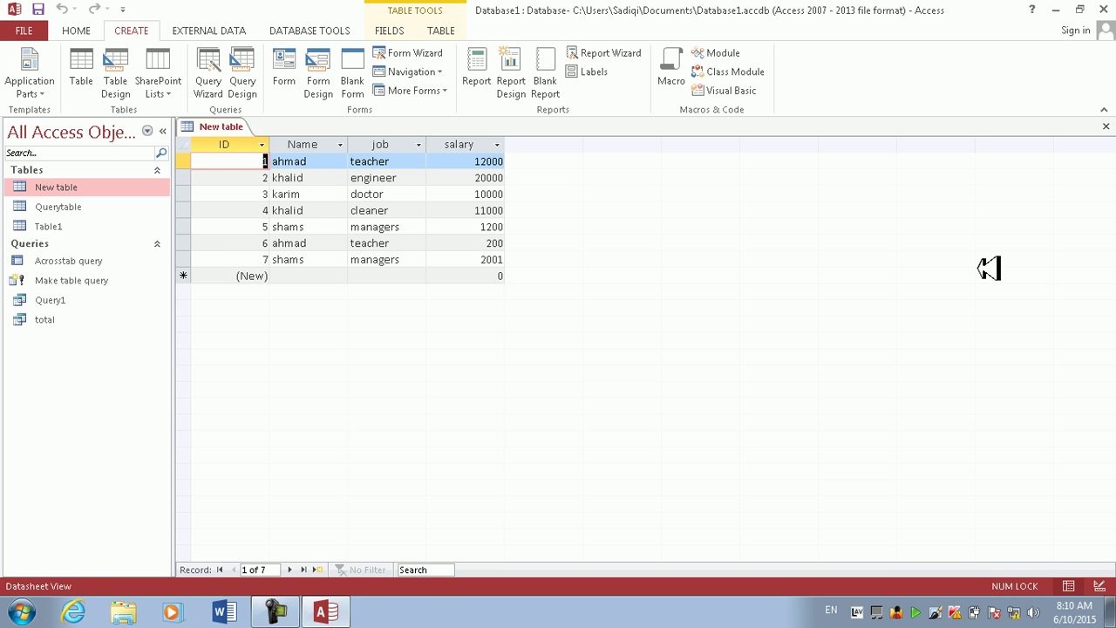
pyautogui.click(168, 259)
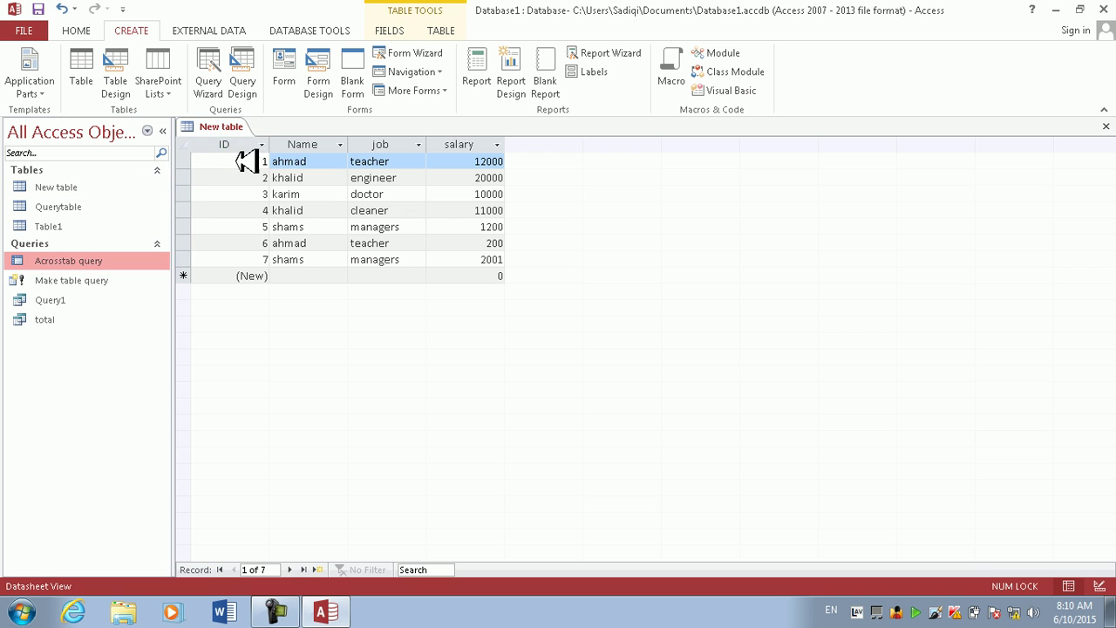
pyautogui.click(248, 161)
pyautogui.click(247, 212)
pyautogui.click(252, 245)
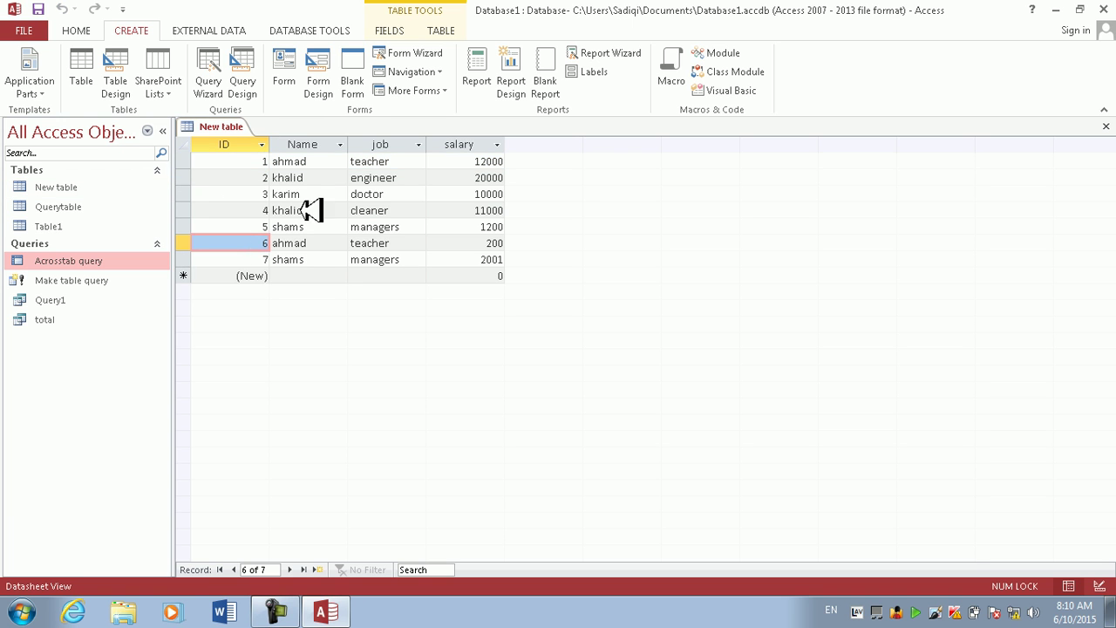
pyautogui.click(314, 162)
pyautogui.click(314, 227)
pyautogui.click(416, 177)
pyautogui.click(441, 242)
pyautogui.click(501, 160)
pyautogui.click(484, 193)
pyautogui.click(491, 228)
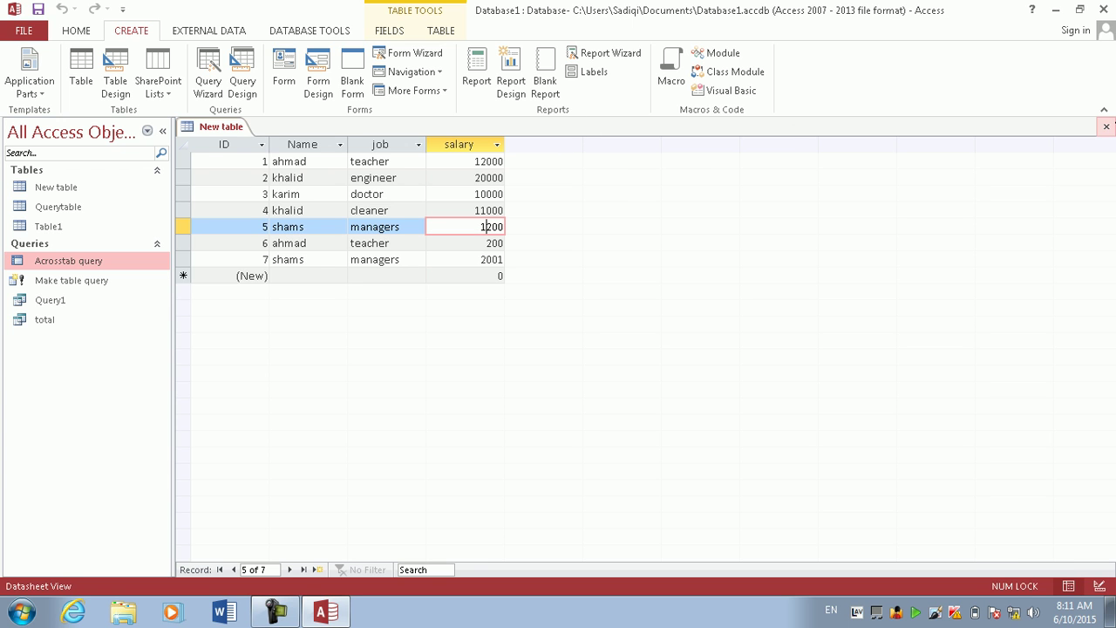
pyautogui.click(1106, 126)
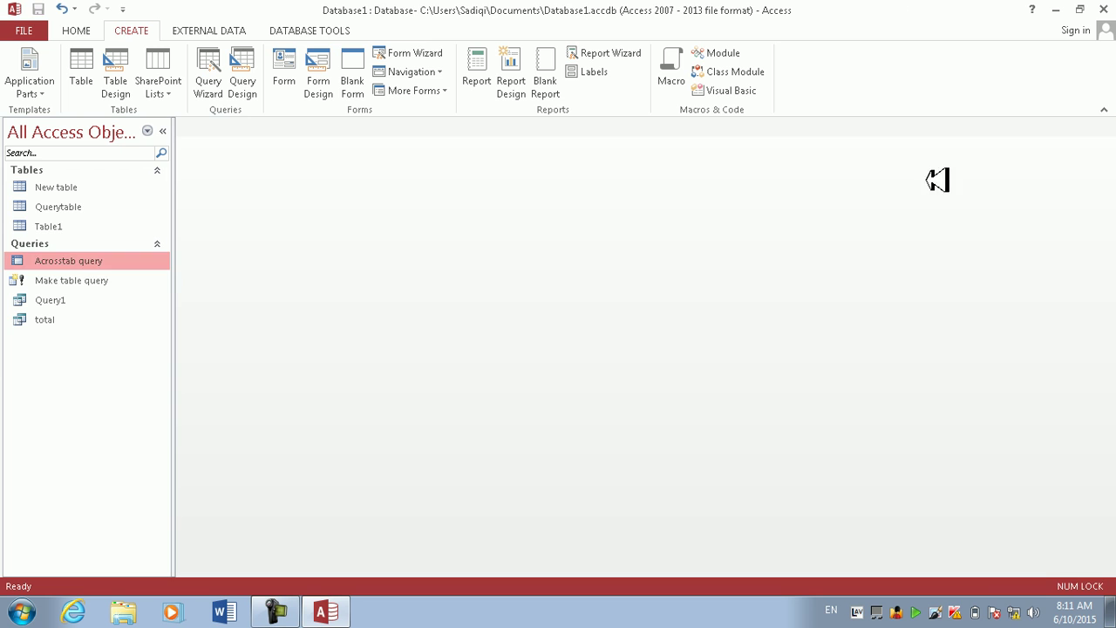
# Step: Reopen New table to show its records in a datasheet
pyautogui.click(83, 186)
pyautogui.rightClick(83, 186)
pyautogui.click(125, 192)
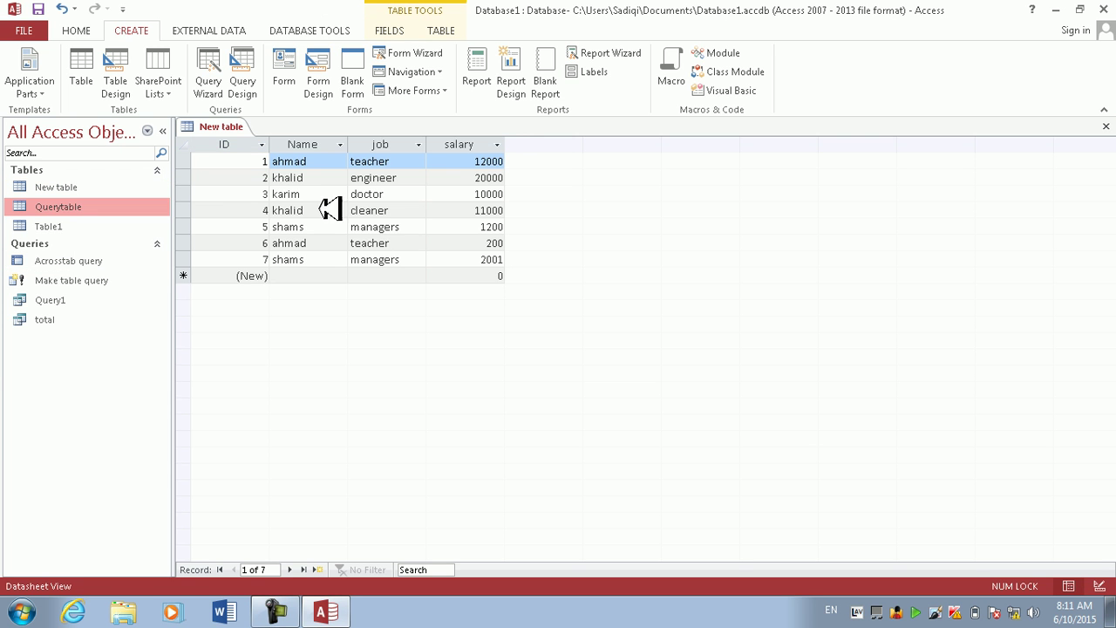
pyautogui.rightClick(534, 150)
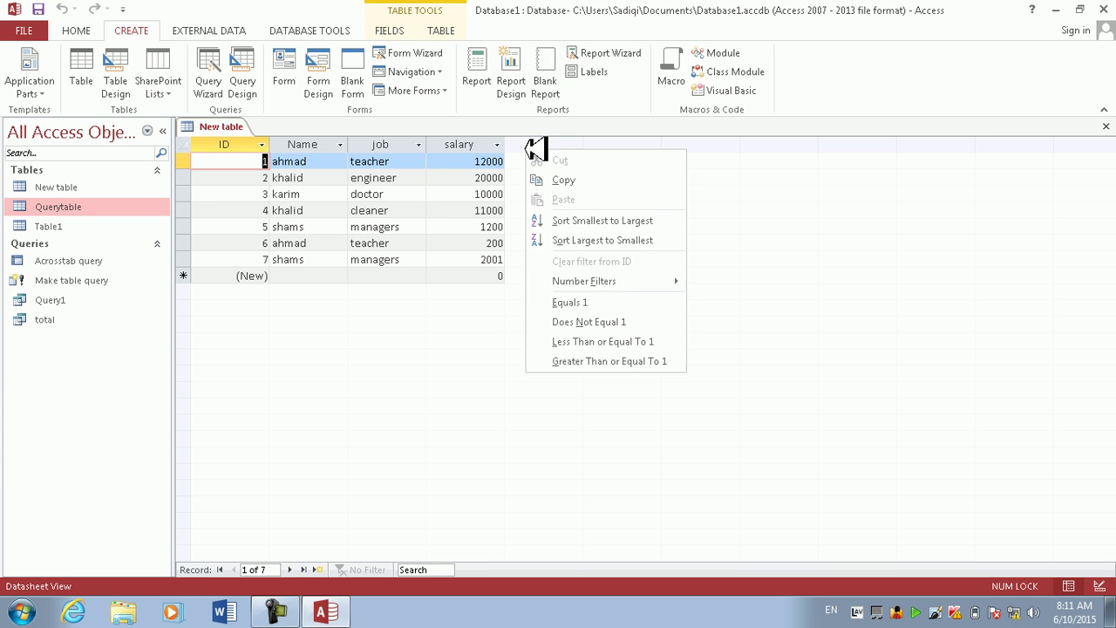
pyautogui.click(411, 225)
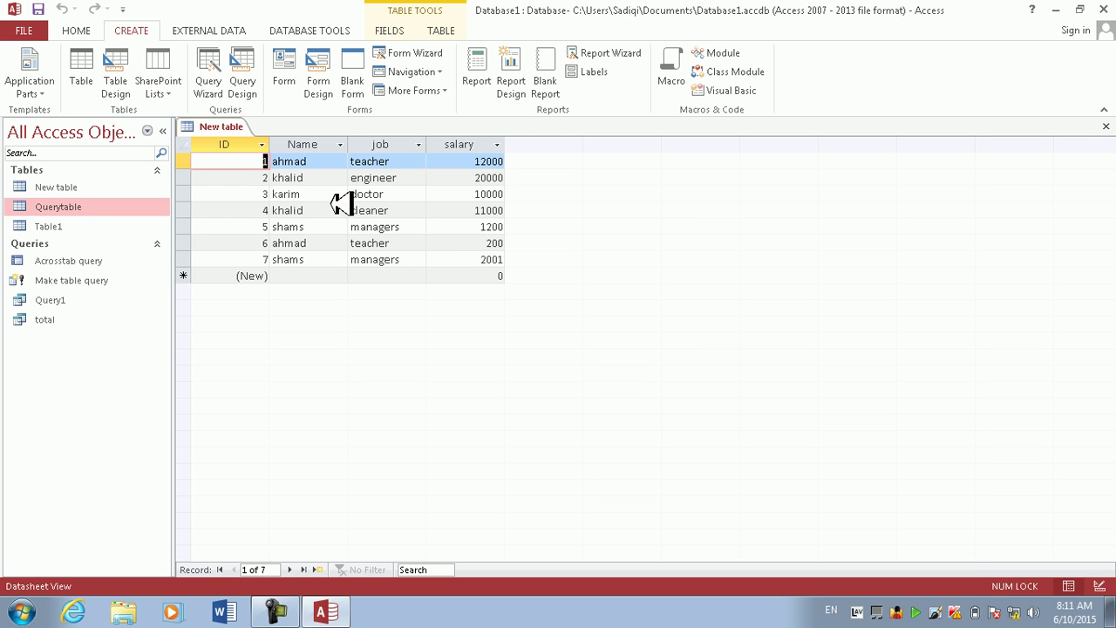
# Step: Add a General number field named overtime directly after the salary field of New table
pyautogui.click(85, 28)
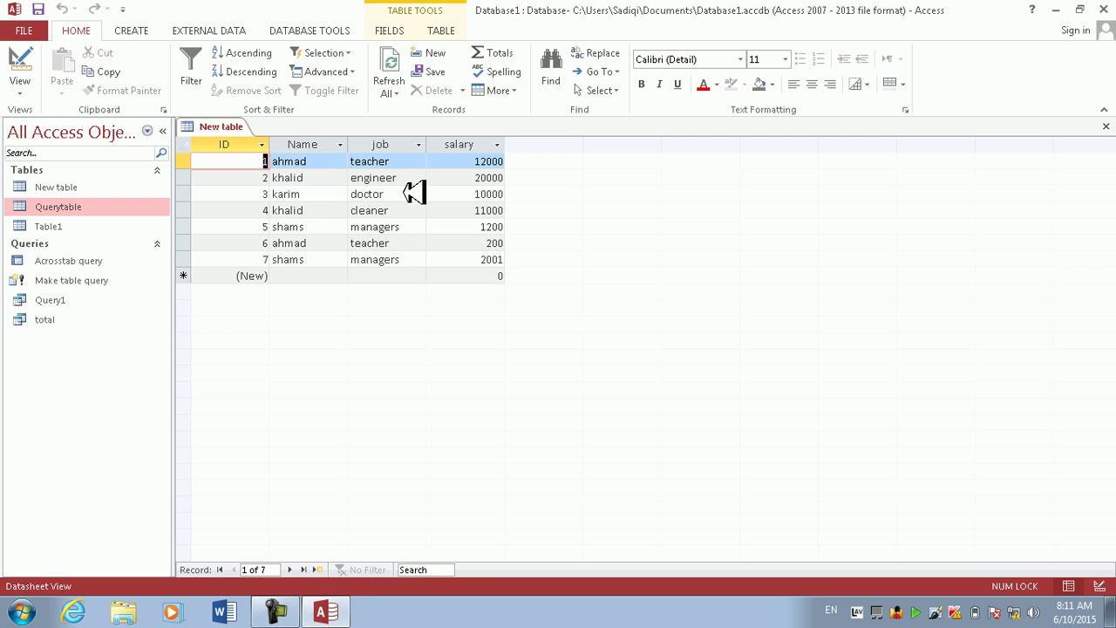
pyautogui.click(455, 26)
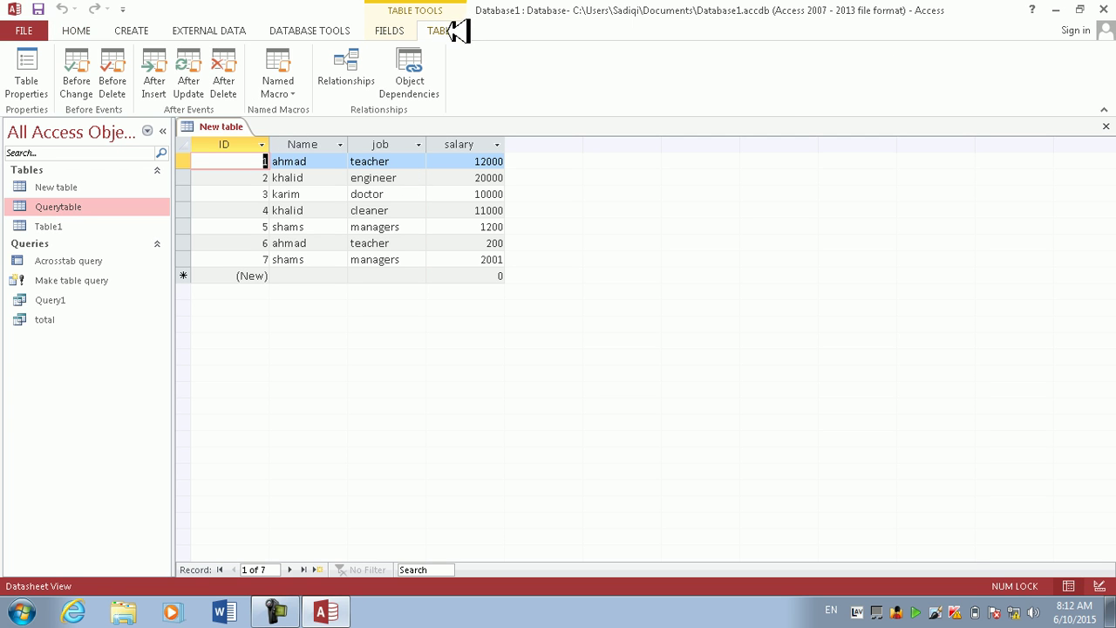
pyautogui.click(388, 30)
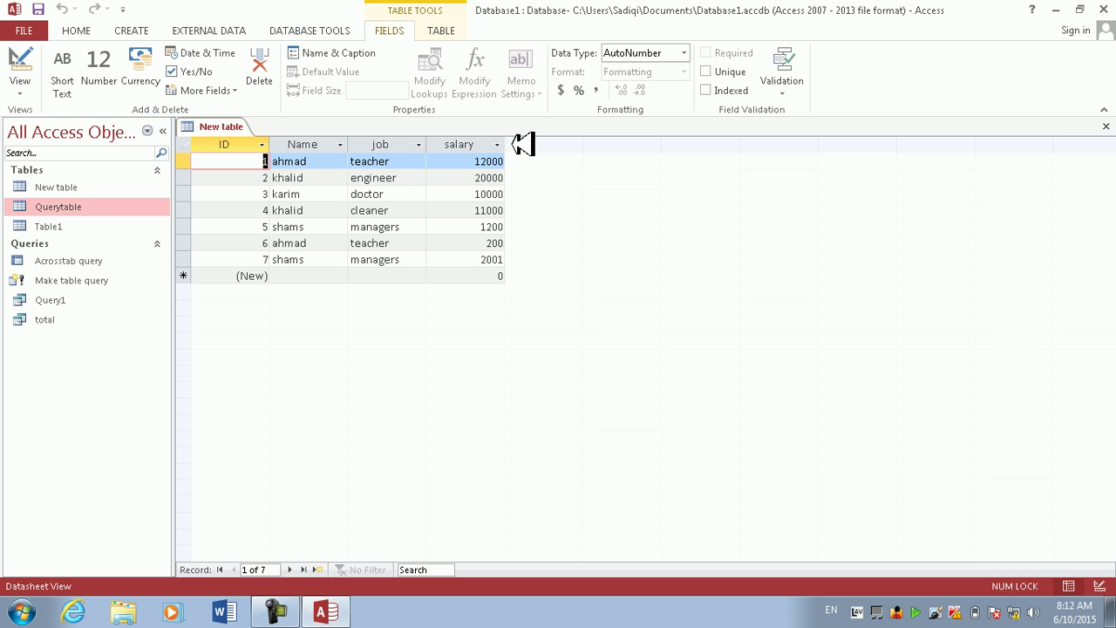
pyautogui.click(440, 163)
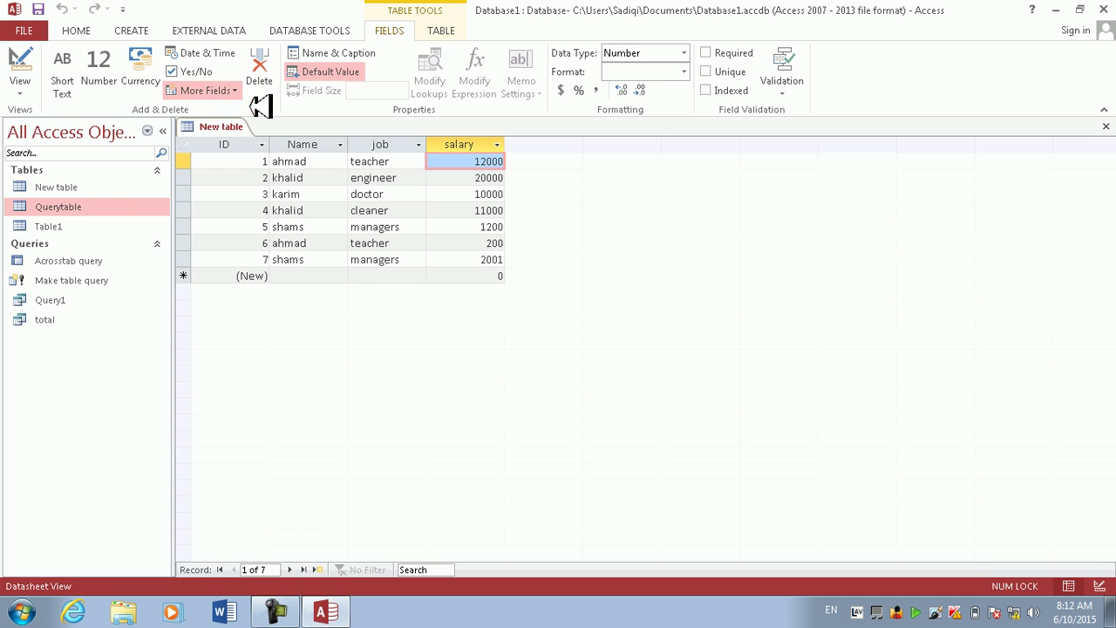
pyautogui.click(244, 90)
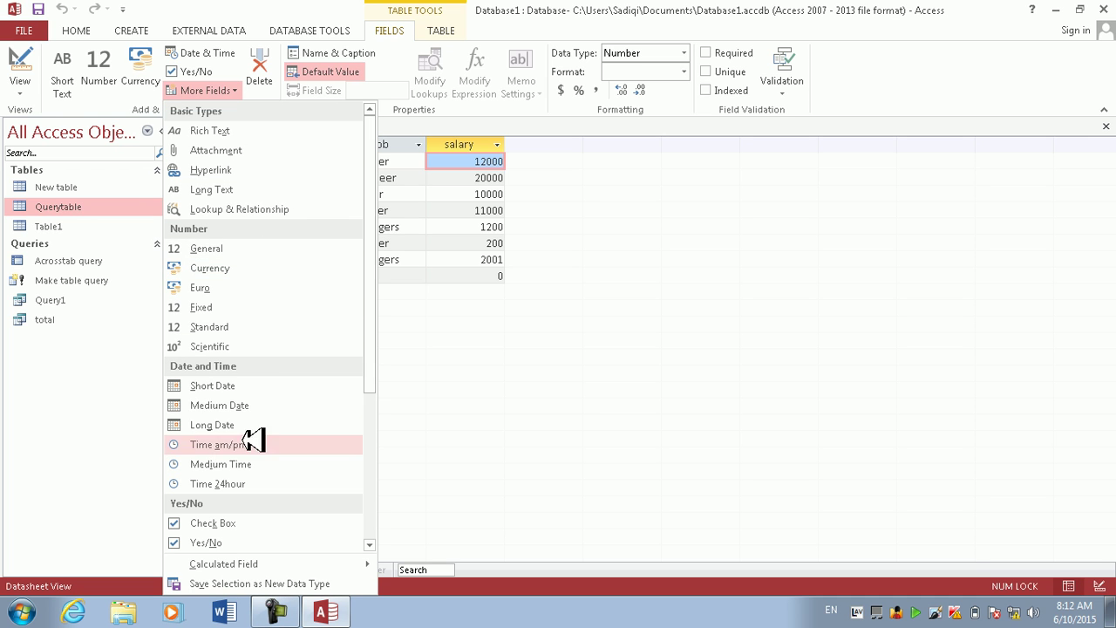
pyautogui.scroll(-2, 257, 534)
pyautogui.scroll(2, 252, 517)
pyautogui.scroll(-2, 259, 498)
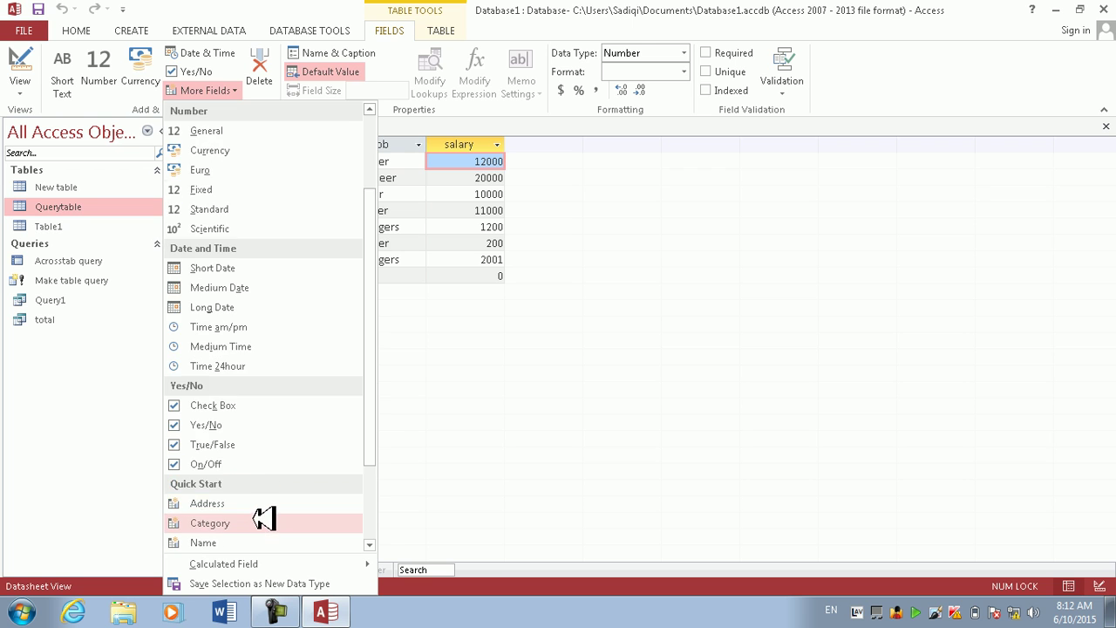
pyautogui.scroll(-2, 262, 518)
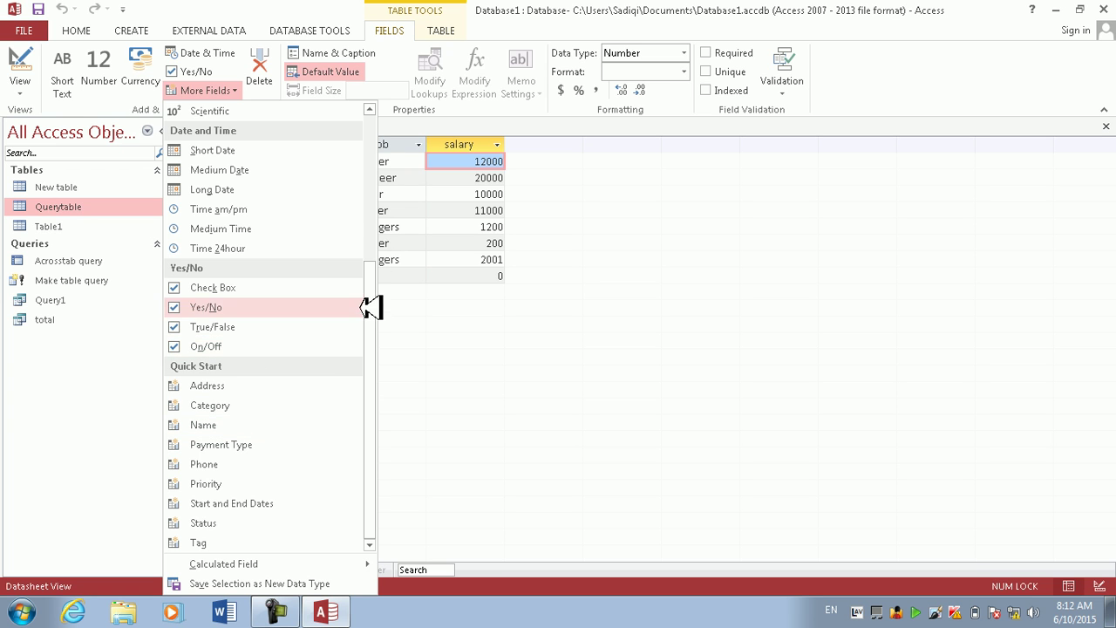
pyautogui.moveTo(377, 265); pyautogui.dragTo(381, 167)
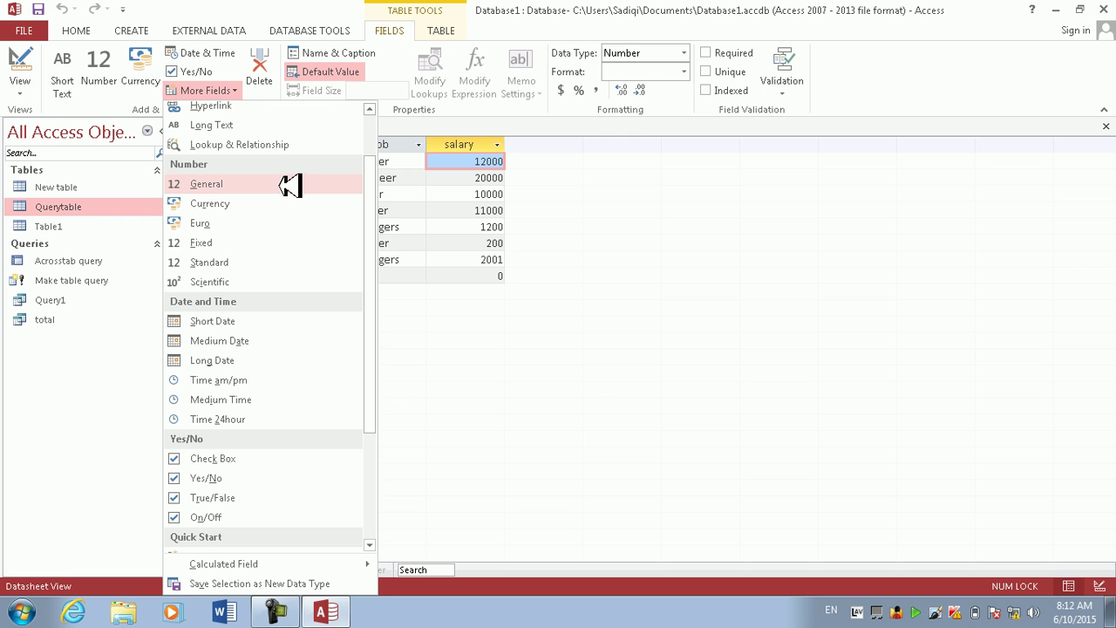
pyautogui.click(206, 184)
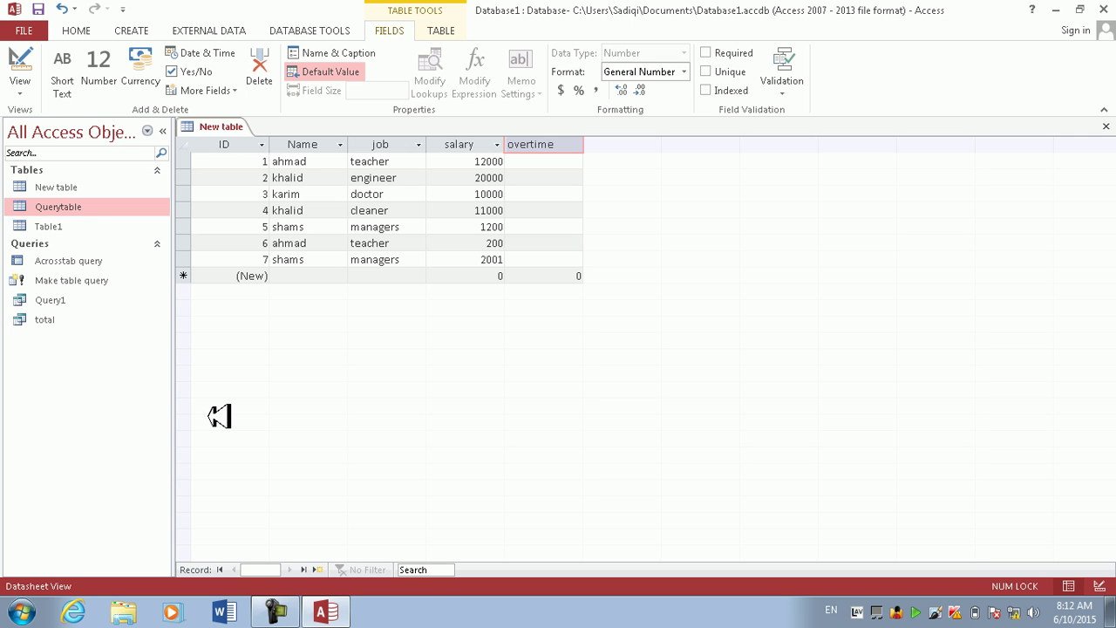
pyautogui.click(219, 415)
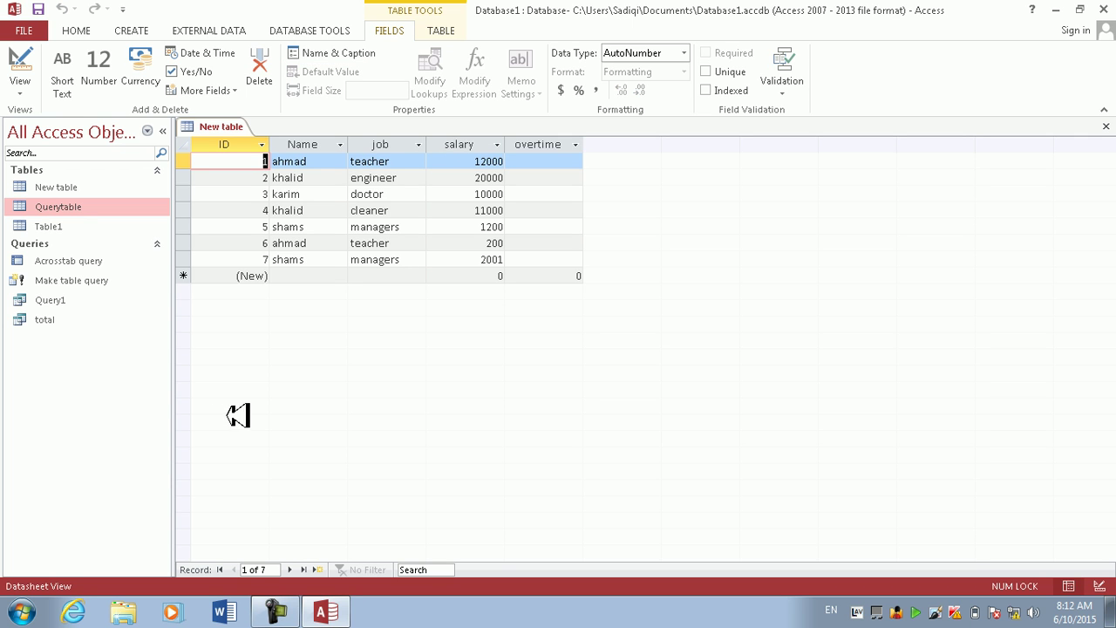
# Step: Add another General number field directly after overtime and name it total
pyautogui.click(566, 145)
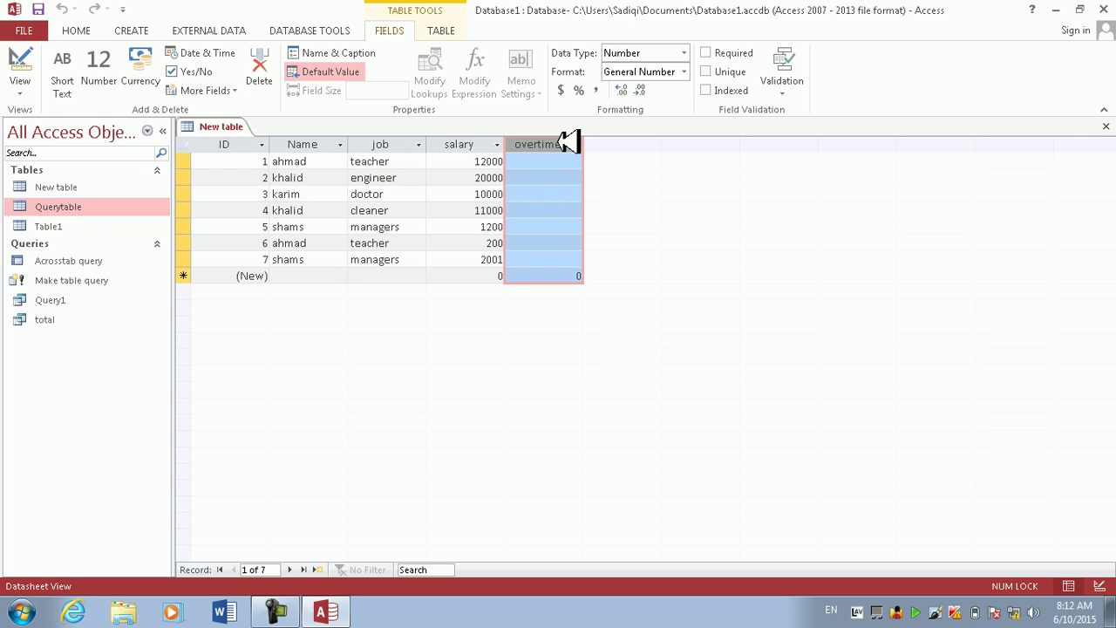
pyautogui.click(575, 193)
pyautogui.click(580, 147)
pyautogui.click(568, 158)
pyautogui.click(218, 90)
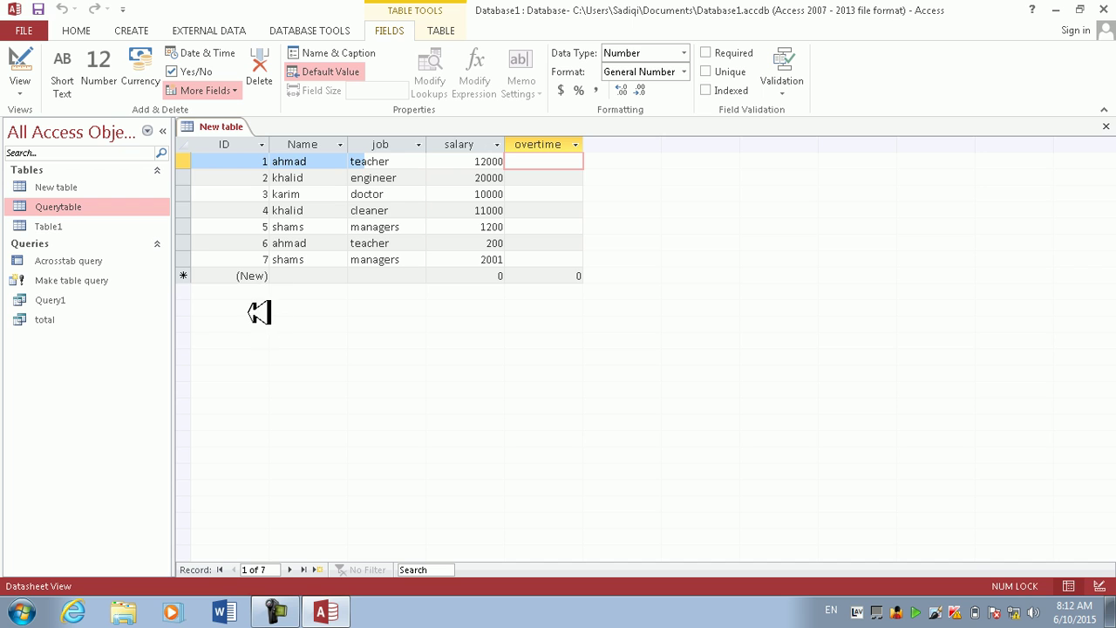
pyautogui.click(236, 249)
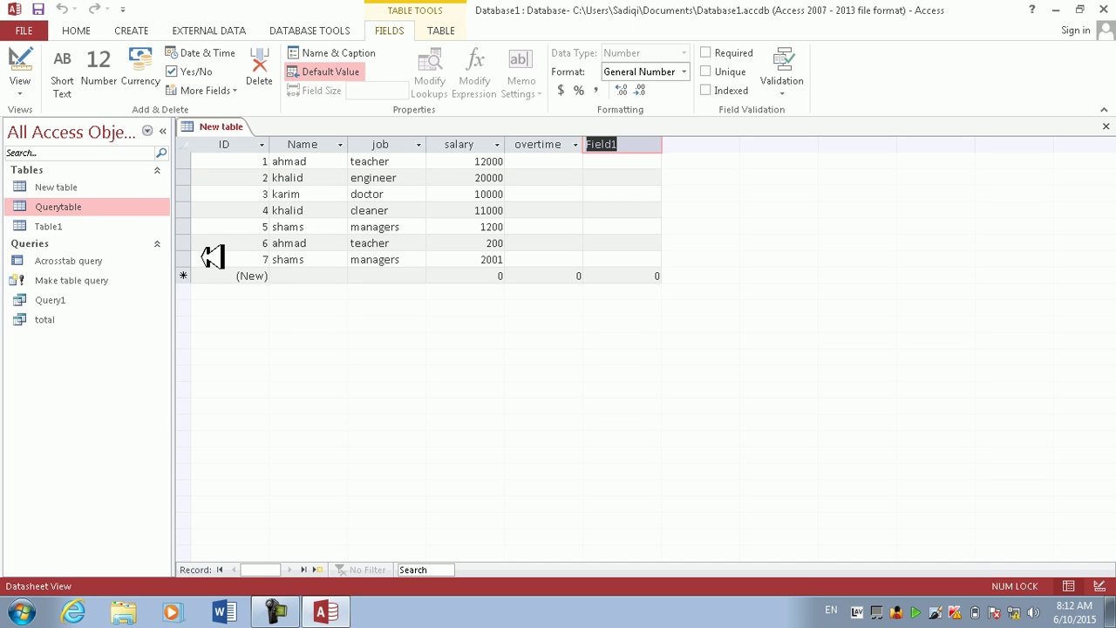
pyautogui.write('total')
pyautogui.press('Return')
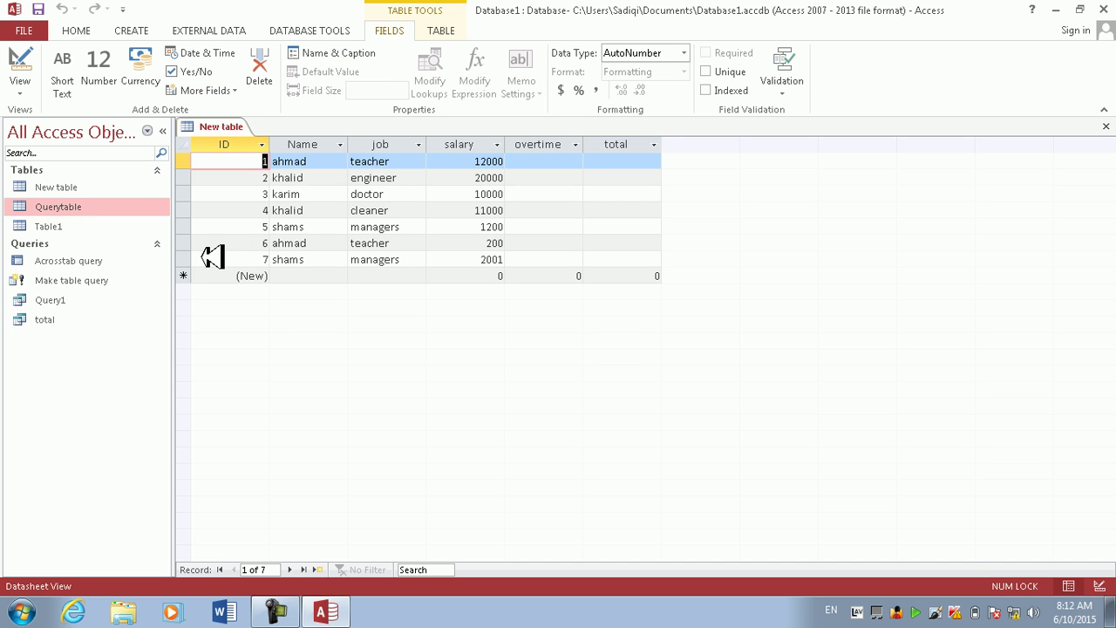
# Step: Review the fields of New table's first record from ID through total, and close the table
pyautogui.press('Tab')
pyautogui.press('Tab')
pyautogui.press('Tab')
pyautogui.press('Tab')
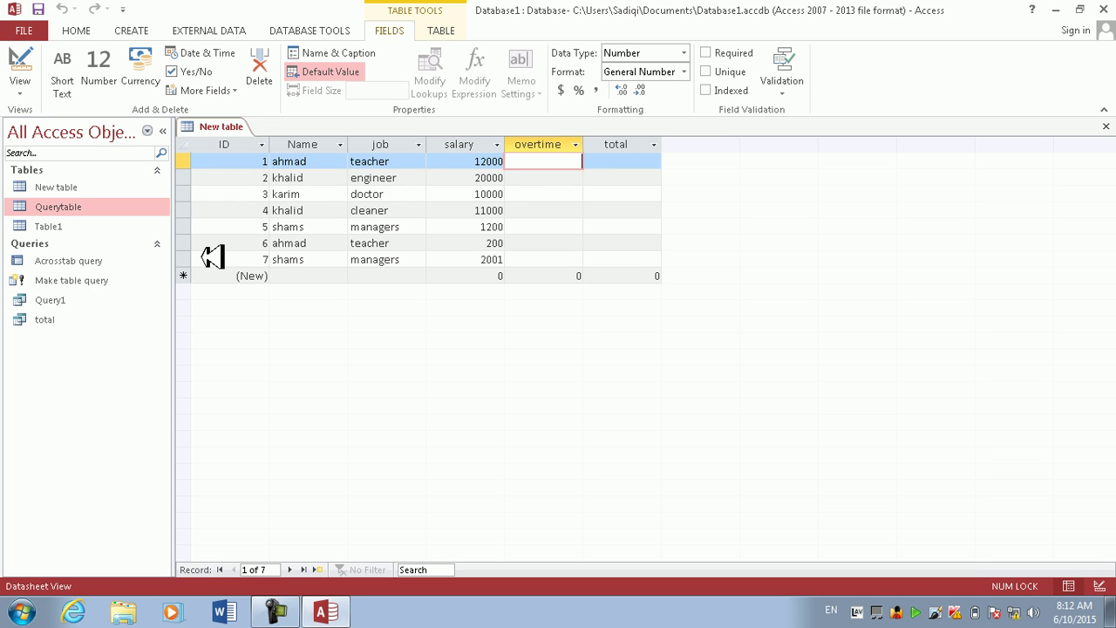
pyautogui.press('Tab')
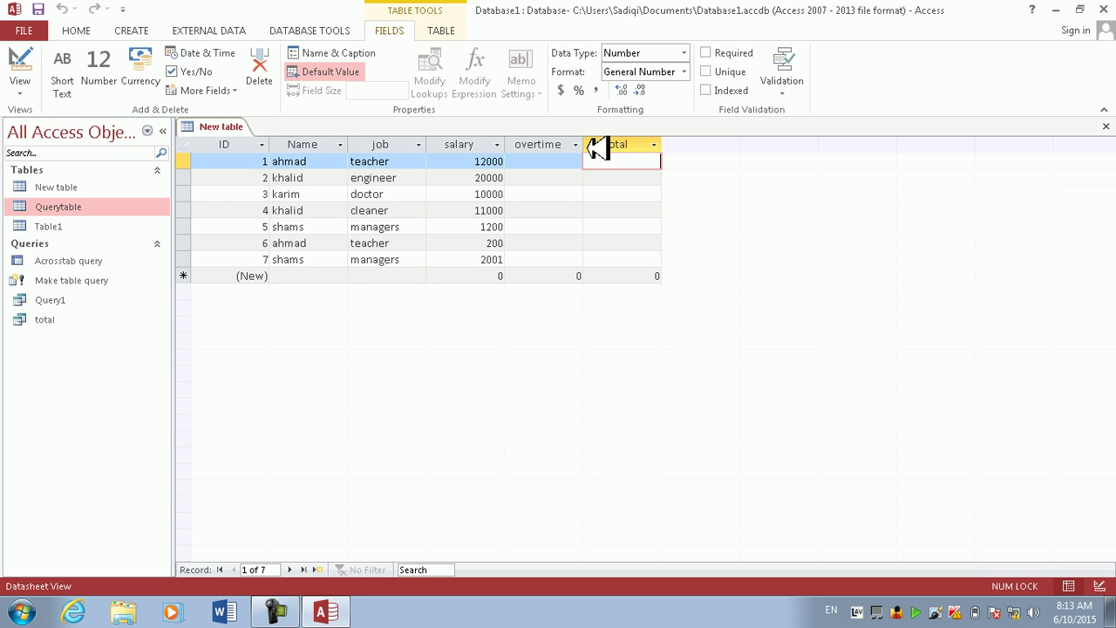
pyautogui.click(1105, 127)
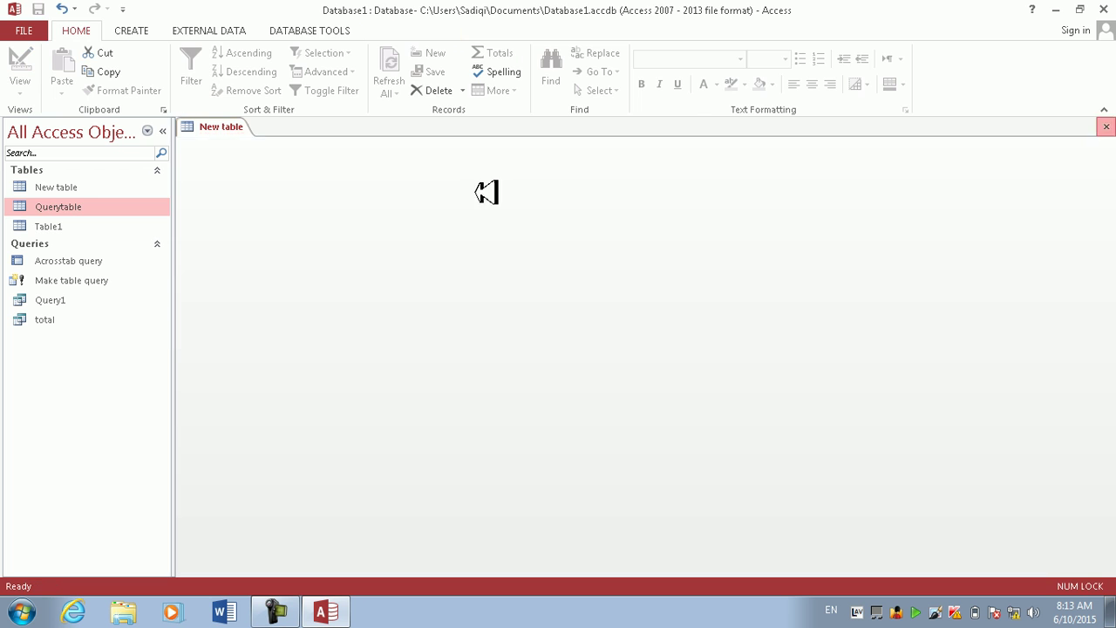
pyautogui.click(74, 187)
pyautogui.doubleClick(74, 188)
pyautogui.rightClick(74, 188)
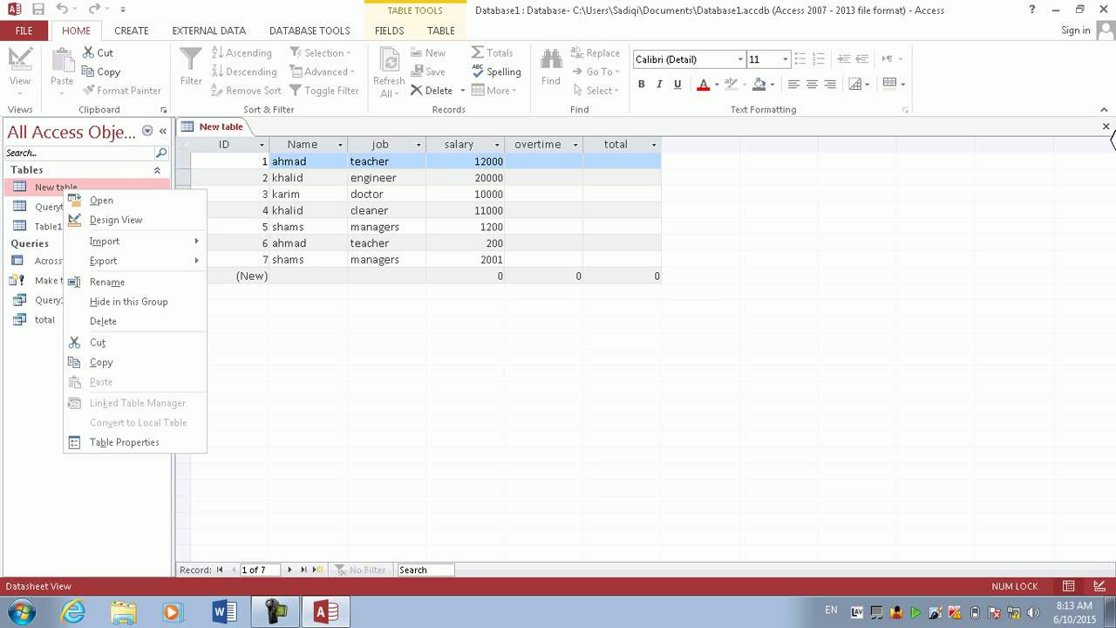
pyautogui.click(1106, 127)
pyautogui.click(1105, 126)
pyautogui.click(70, 226)
pyautogui.click(106, 186)
pyautogui.rightClick(106, 186)
pyautogui.click(406, 190)
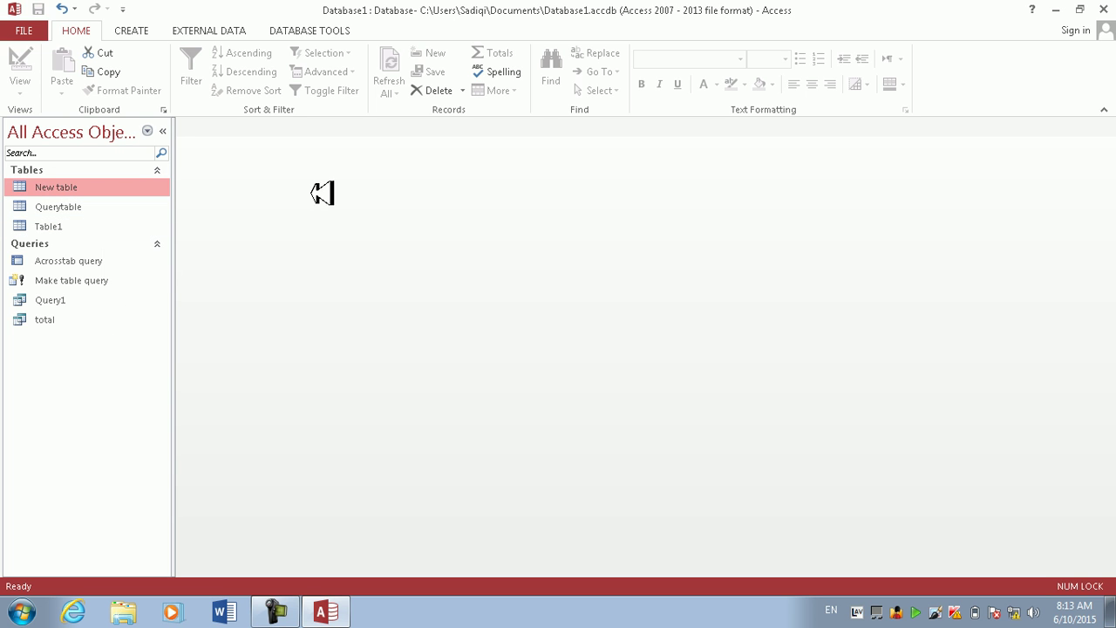
# Step: Create a query in Design view from New table, including its ID, Name, job, salary, overtime and total fields
pyautogui.click(138, 34)
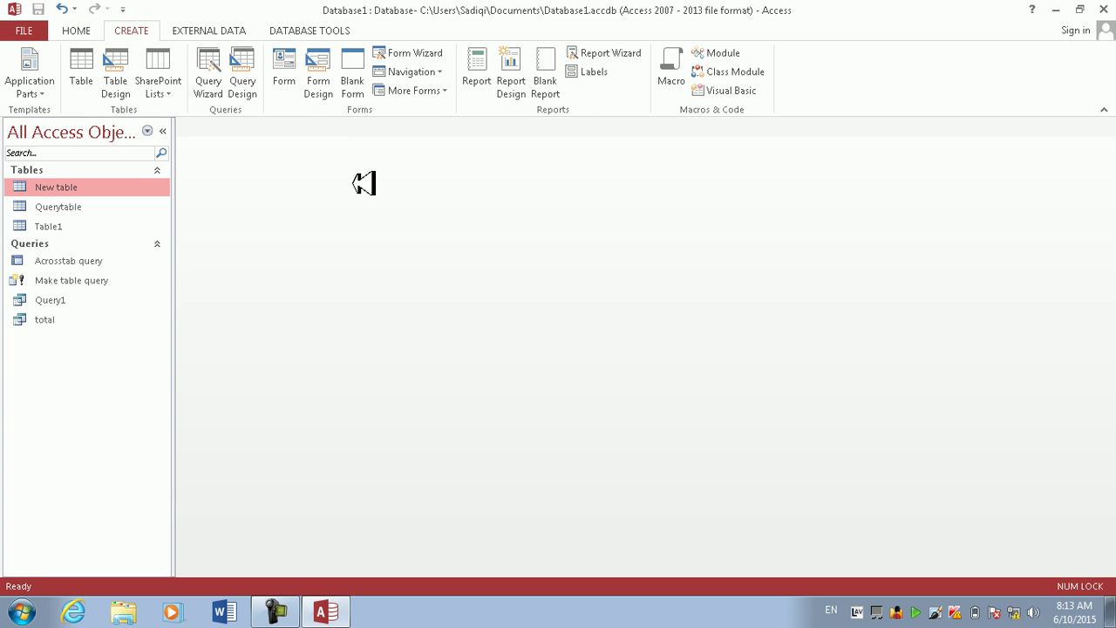
pyautogui.click(249, 83)
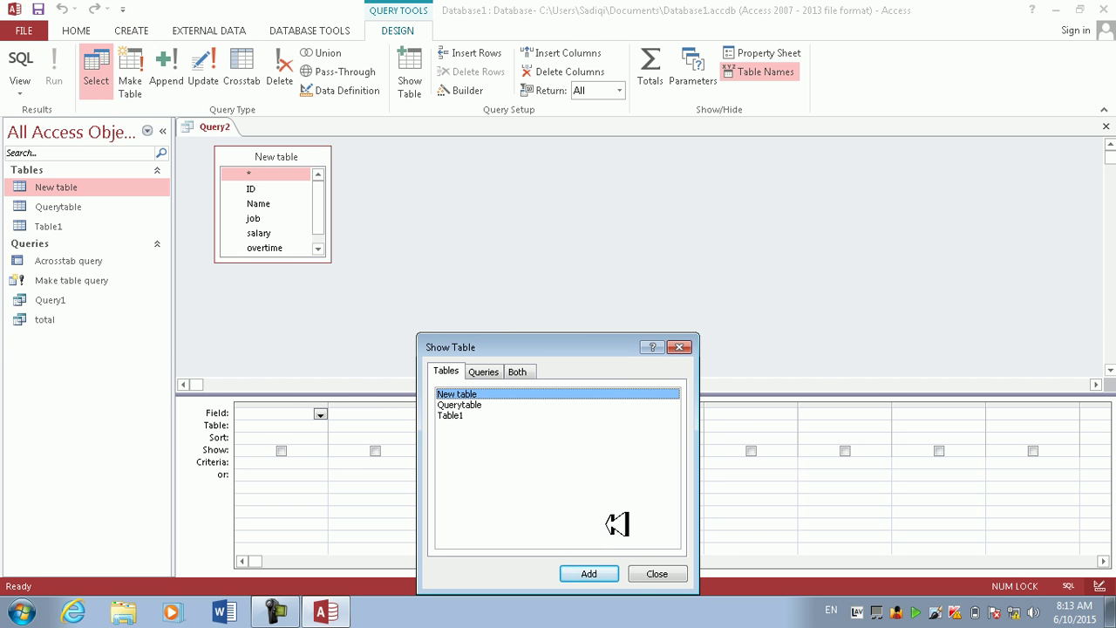
pyautogui.click(657, 573)
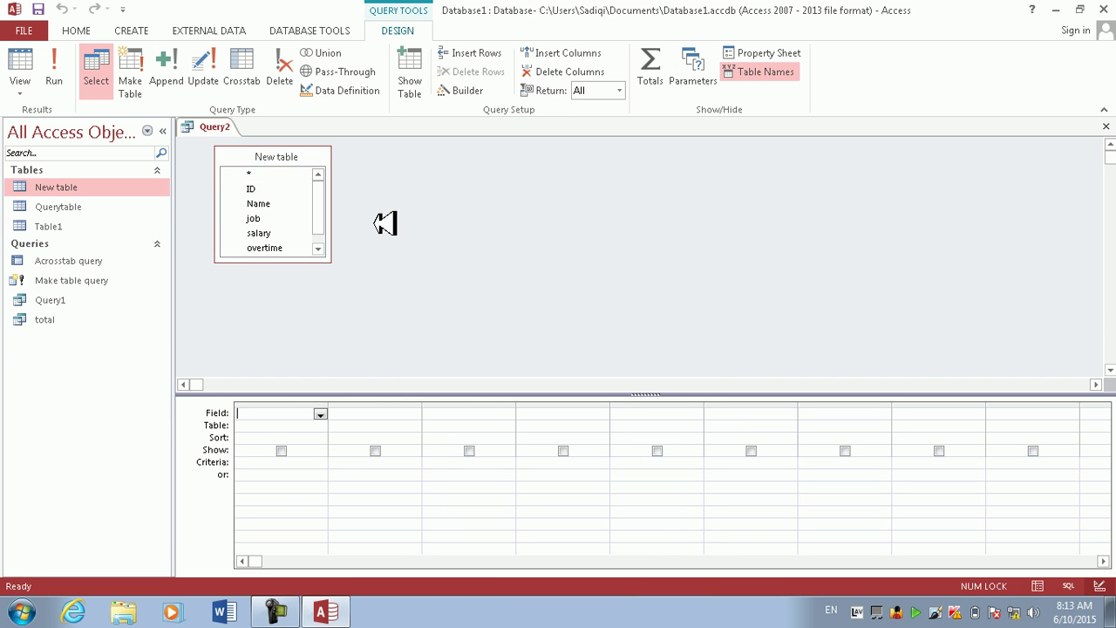
pyautogui.doubleClick(296, 155)
pyautogui.moveTo(296, 179); pyautogui.dragTo(290, 420)
# Step: Turn the query's total column into a calculated field that adds salary and overtime
pyautogui.click(745, 417)
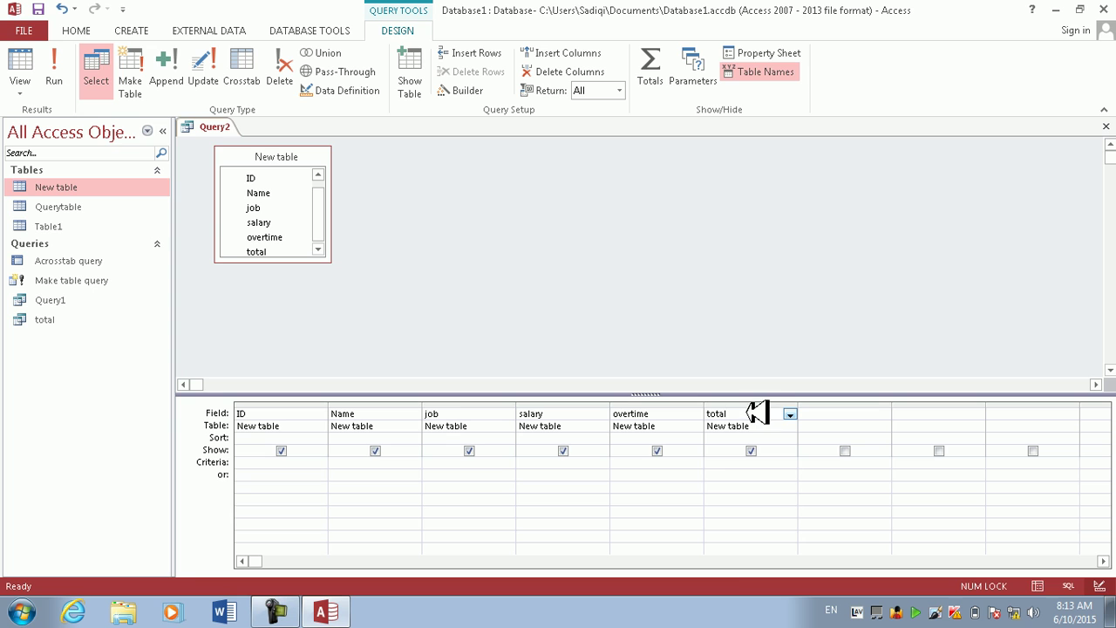
pyautogui.write(':')
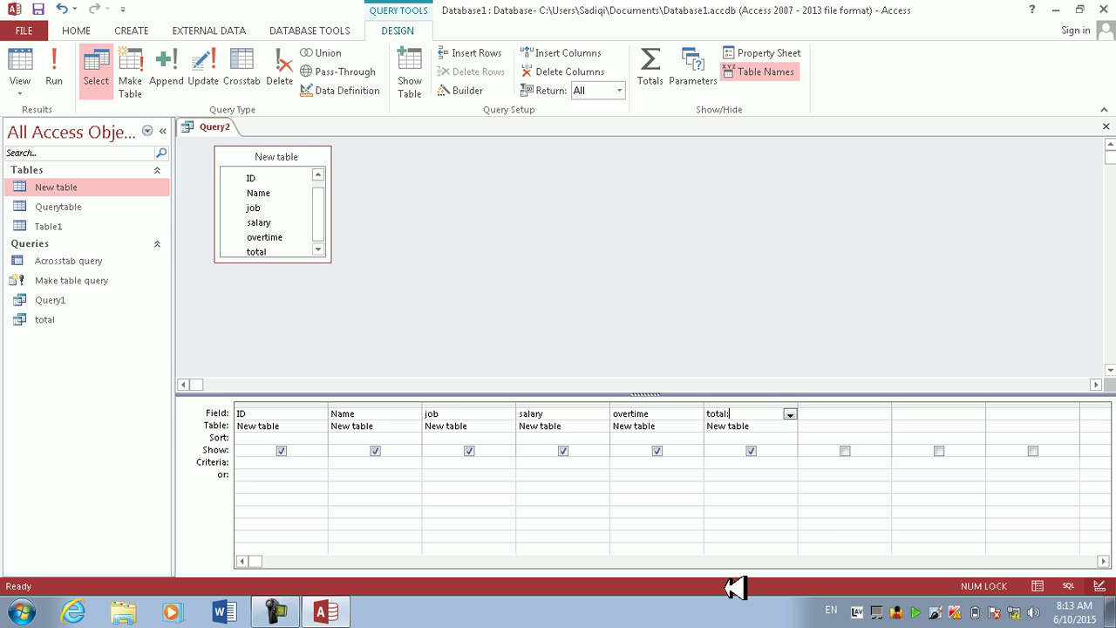
pyautogui.write('sum')
pyautogui.press('BackSpace')
pyautogui.press('BackSpace')
pyautogui.press('BackSpace')
pyautogui.press('BackSpace')
pyautogui.write('salary')
pyautogui.write('+')
pyautogui.write(' overtime')
pyautogui.press('Tab')
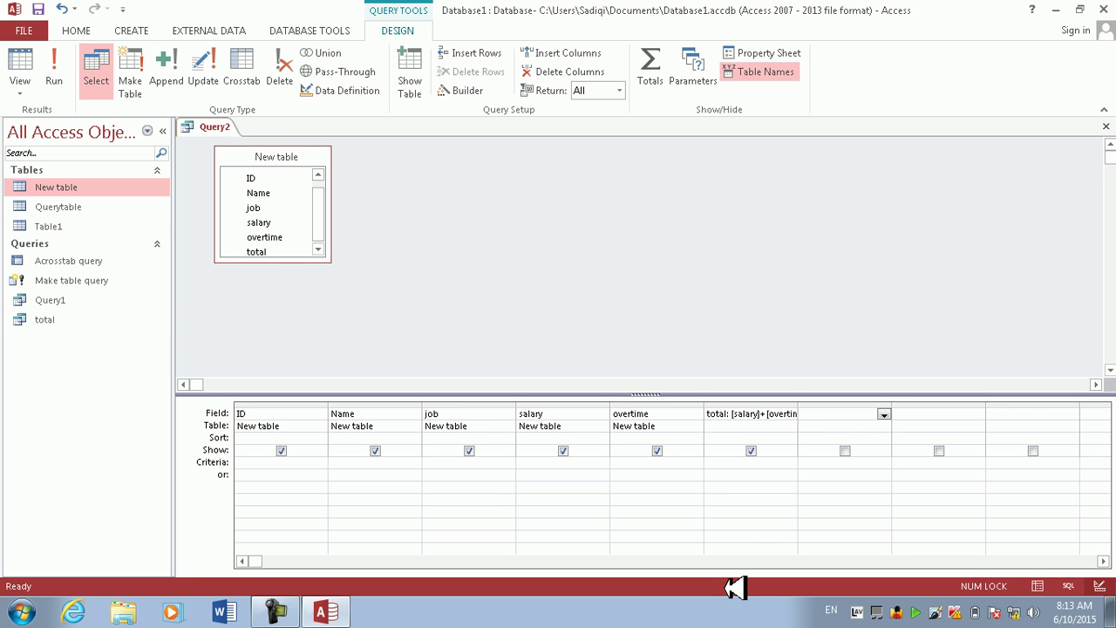
# Step: Run the query and enter an overtime of 1200 for the record with ID 1
pyautogui.click(54, 61)
pyautogui.press('Tab')
pyautogui.press('Tab')
pyautogui.press('Tab')
pyautogui.press('Tab')
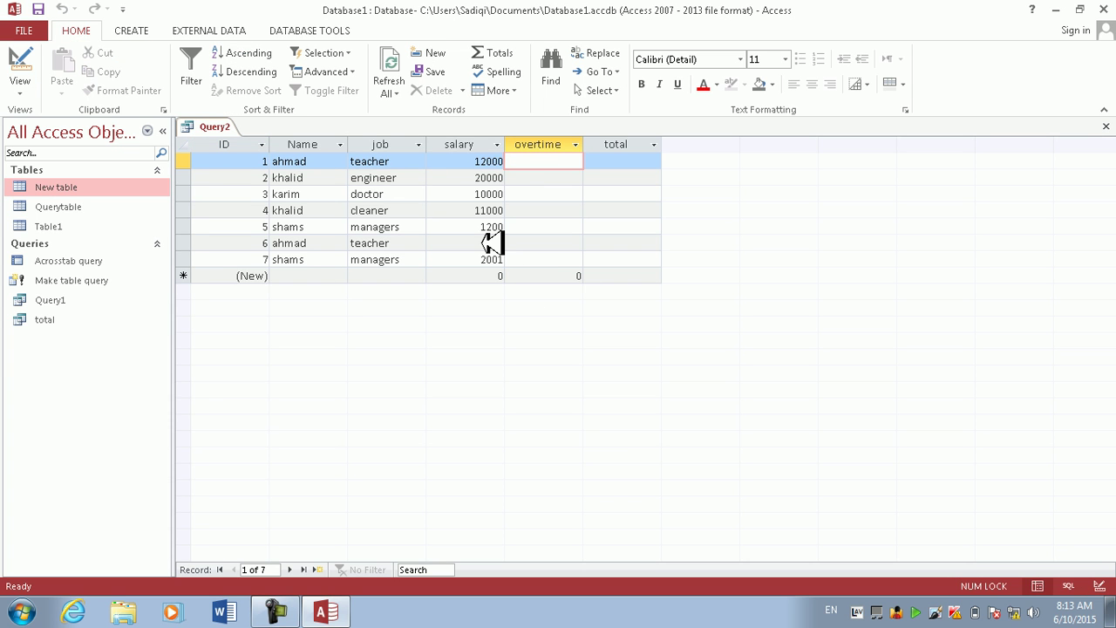
pyautogui.write('1200')
pyautogui.press('Down')
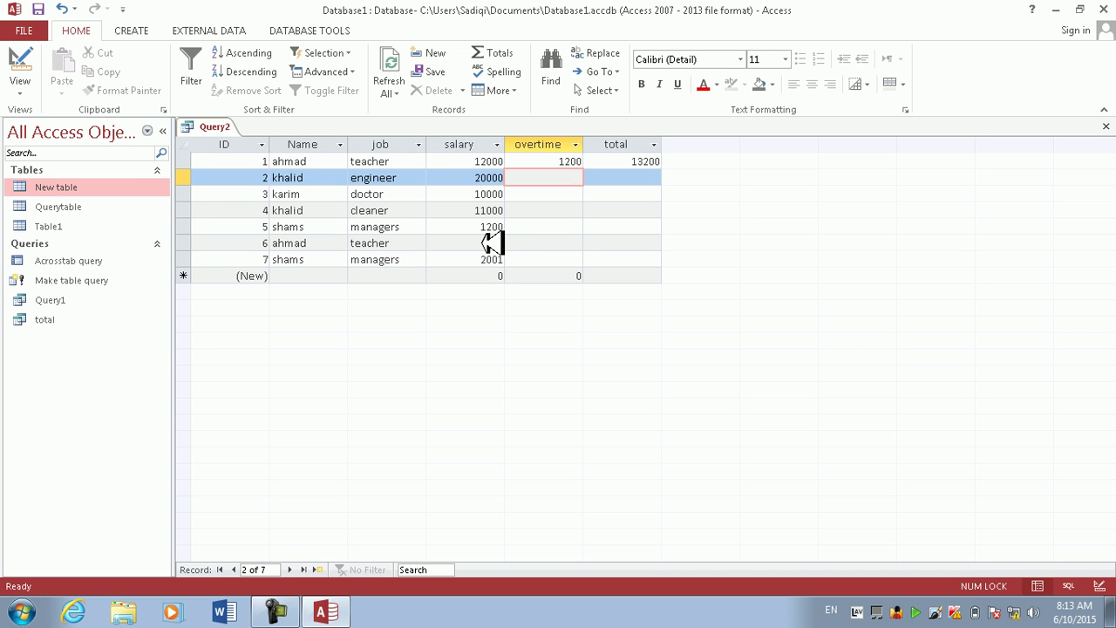
pyautogui.press('Up')
pyautogui.press('Down')
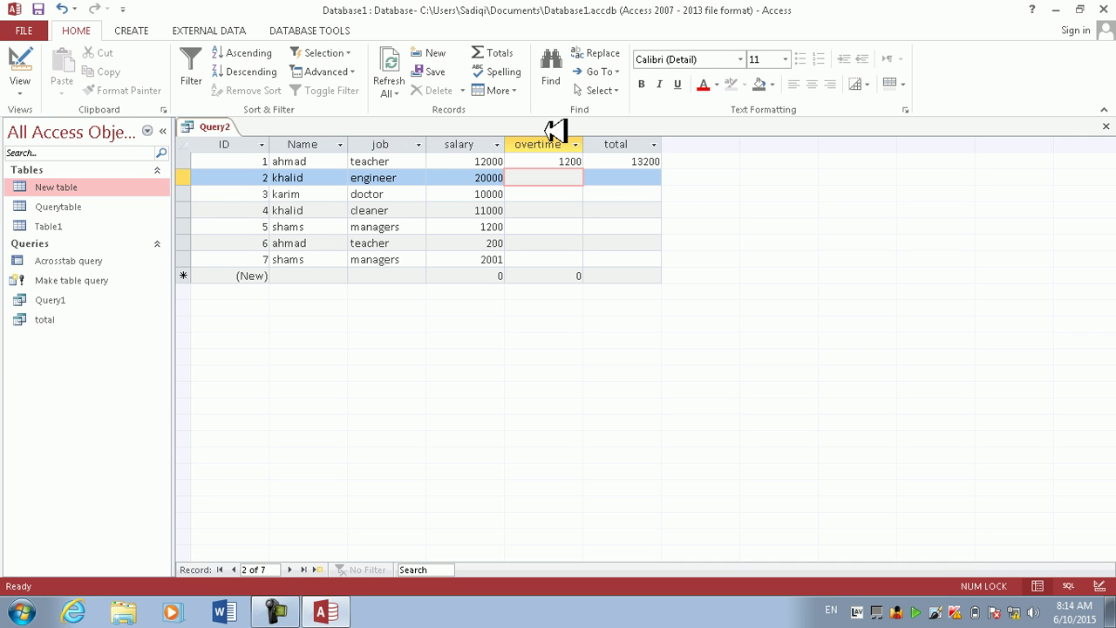
# Step: Select the overtime and total columns in the query results, and close the query without saving it
pyautogui.moveTo(561, 144); pyautogui.dragTo(638, 144)
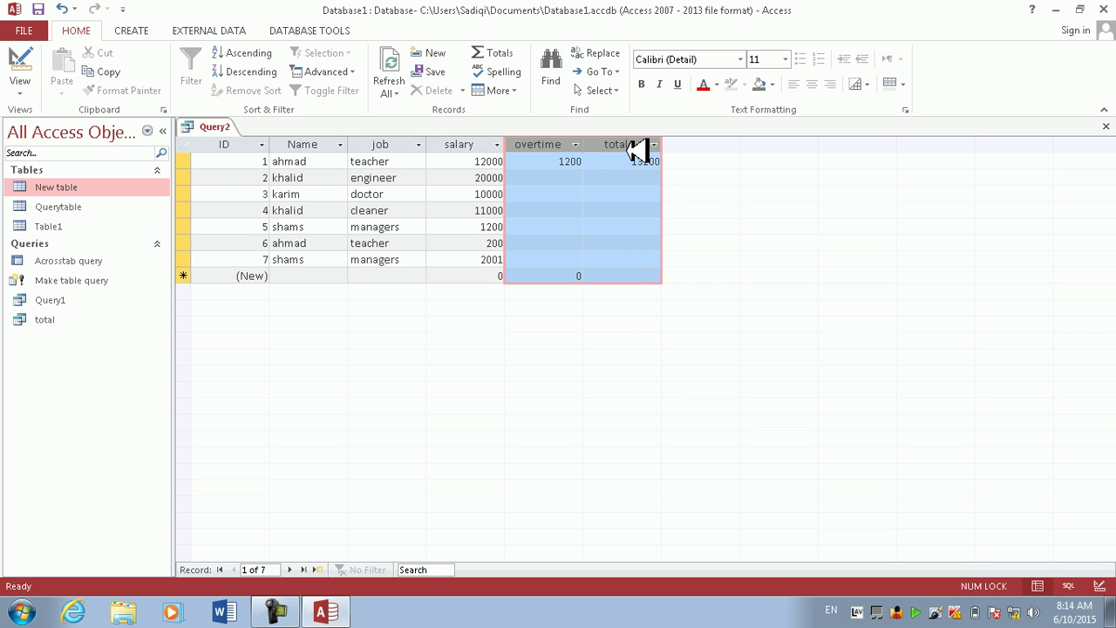
pyautogui.rightClick(632, 145)
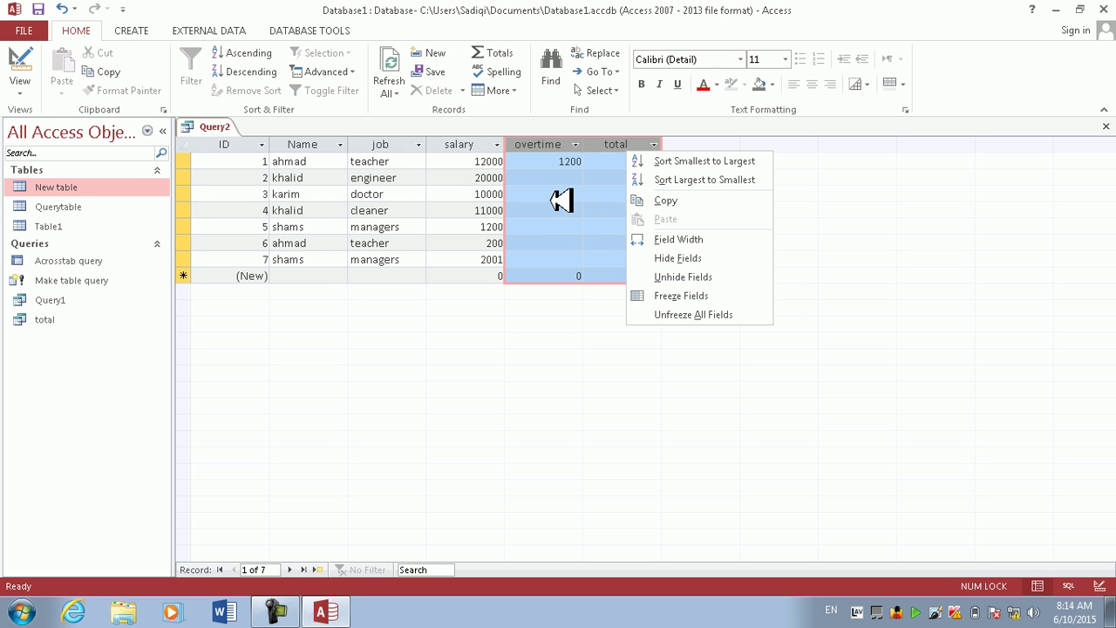
pyautogui.click(1103, 128)
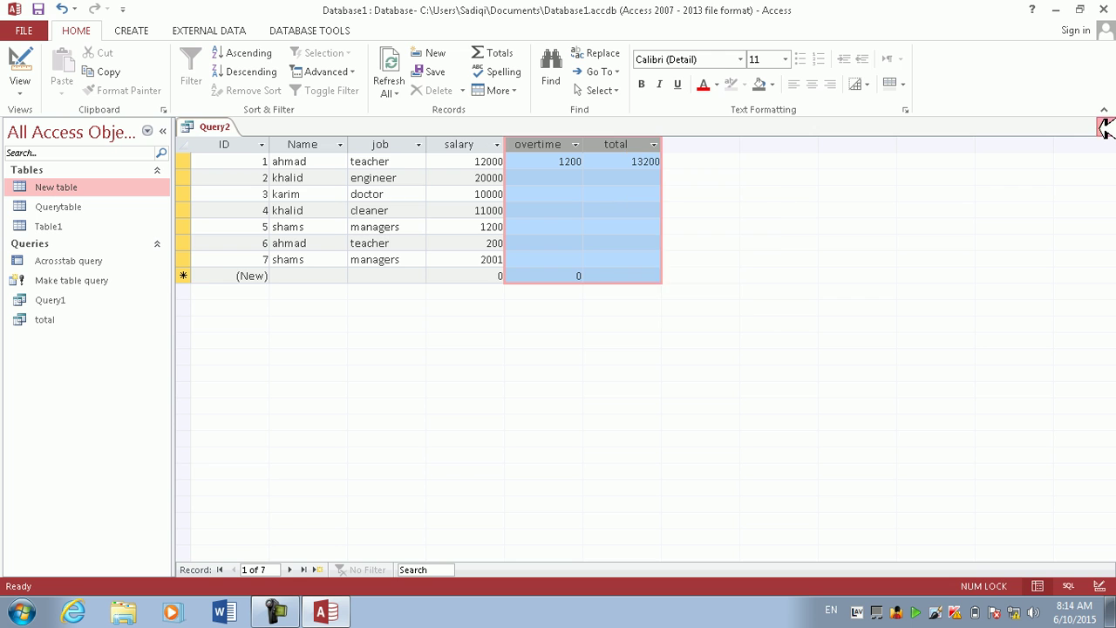
pyautogui.click(1104, 127)
pyautogui.click(553, 349)
# Step: Open New table, permanently delete its overtime and total fields, and close the table
pyautogui.click(162, 299)
pyautogui.click(108, 207)
pyautogui.click(105, 186)
pyautogui.doubleClick(105, 186)
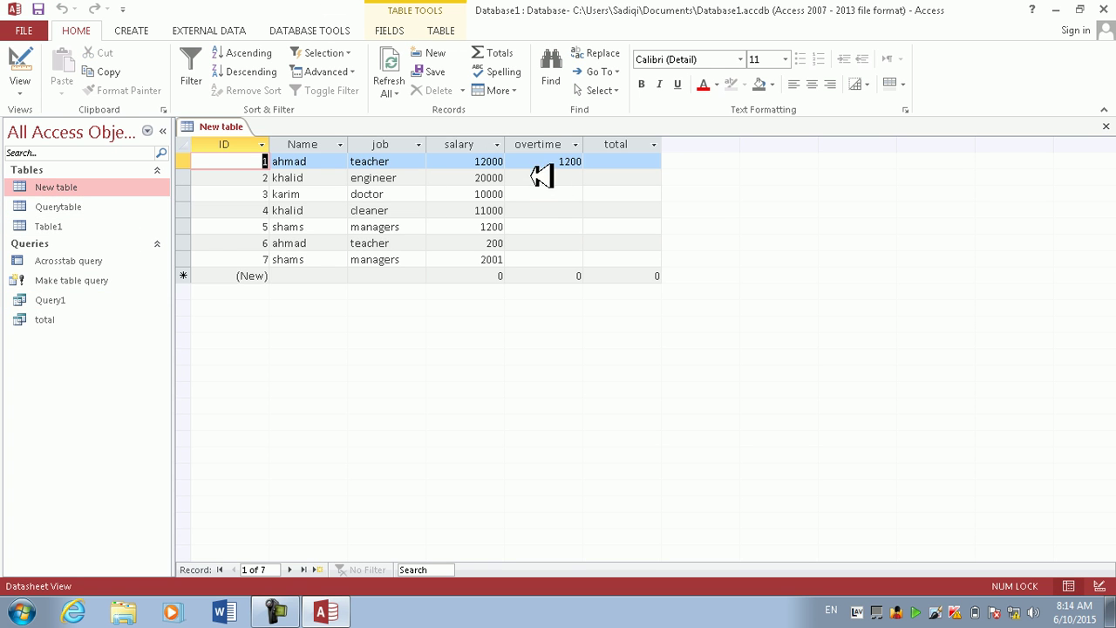
pyautogui.moveTo(551, 144); pyautogui.dragTo(672, 154)
pyautogui.press('Delete')
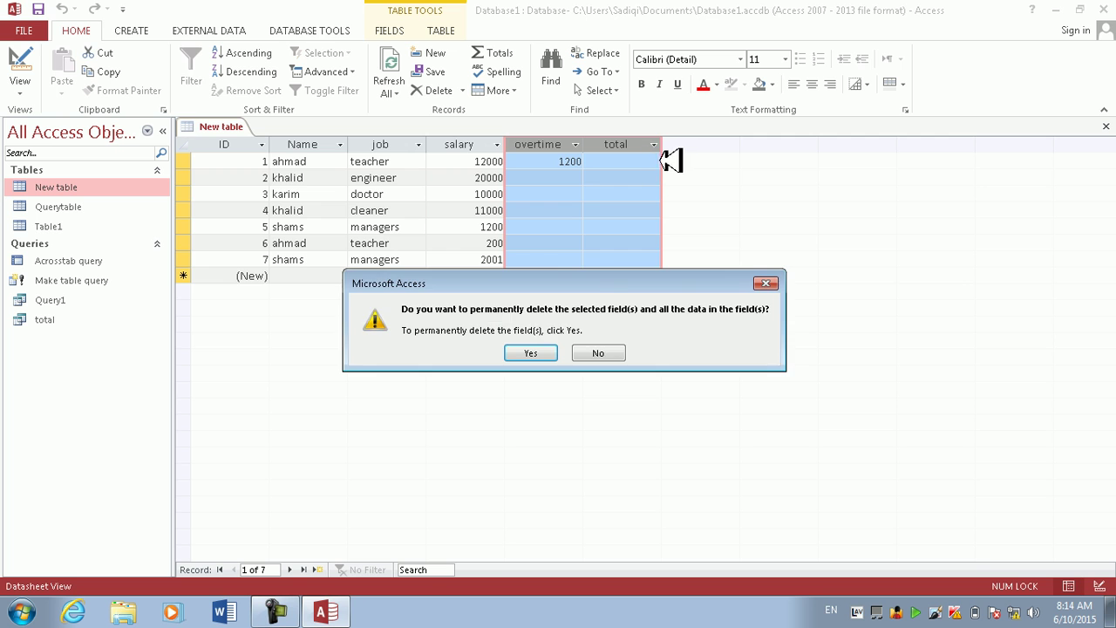
pyautogui.click(531, 353)
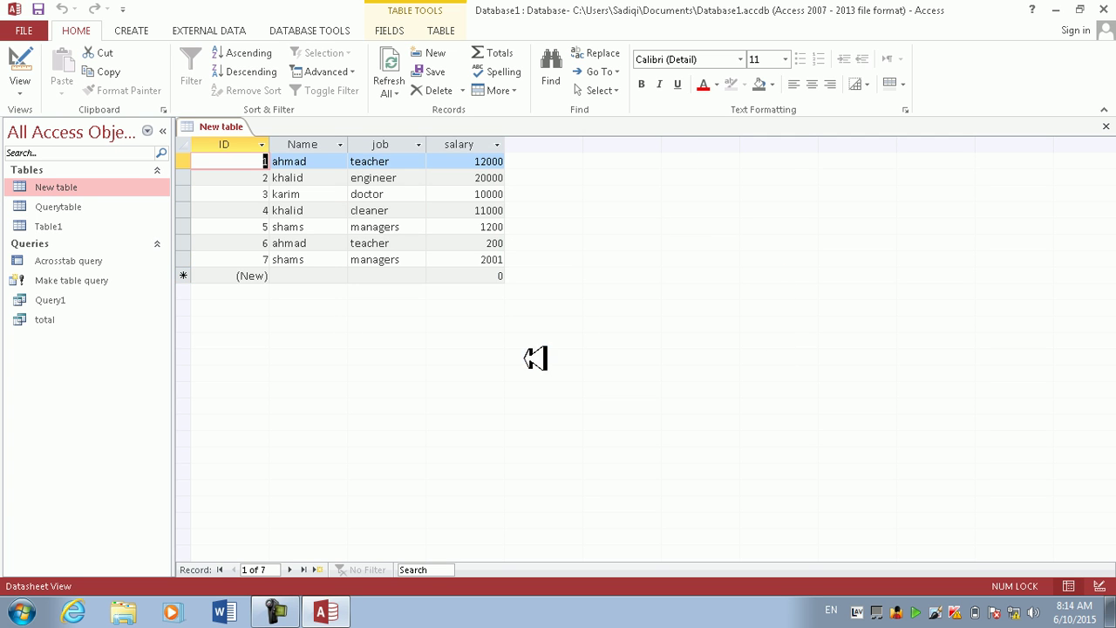
pyautogui.click(1104, 125)
# Step: Create a query in Design view from New table and add its ID, Name, job and salary fields
pyautogui.click(130, 30)
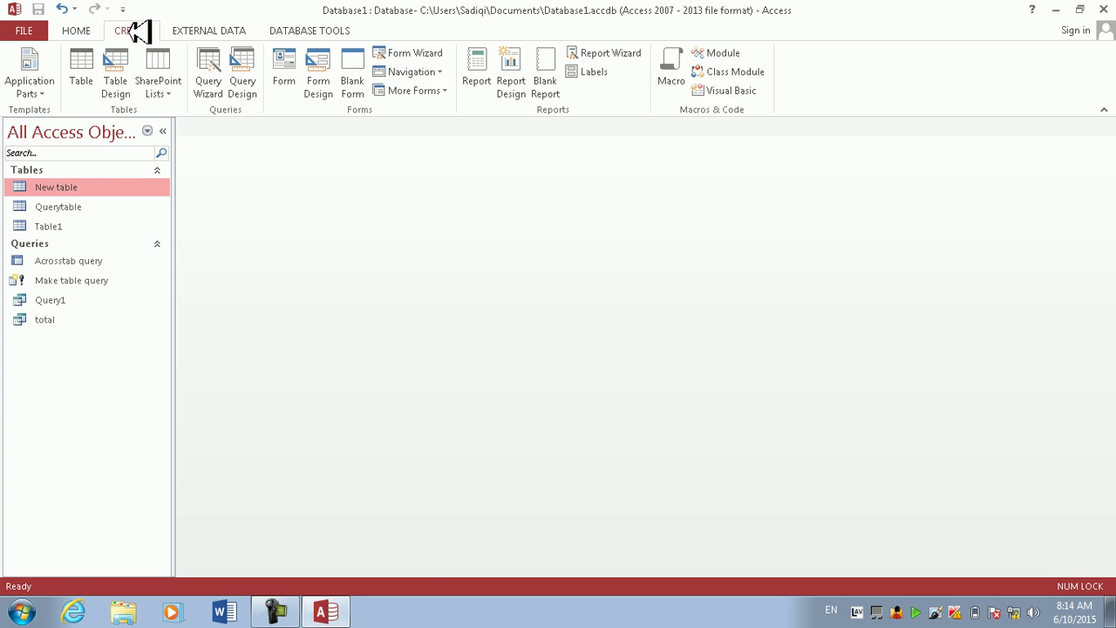
pyautogui.click(244, 74)
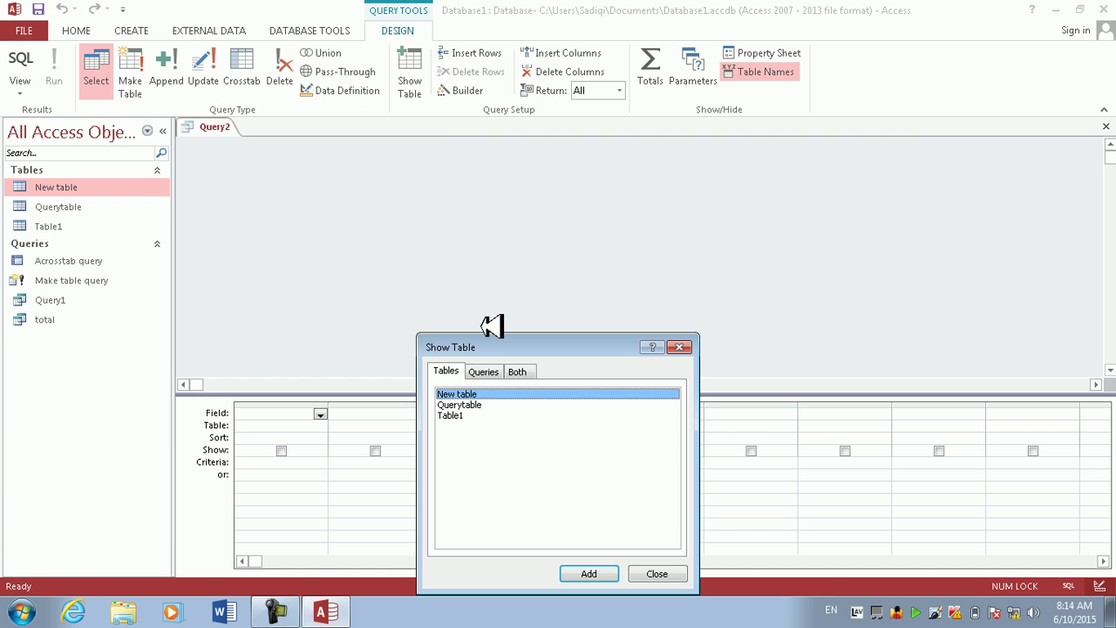
pyautogui.press('Return')
pyautogui.click(655, 572)
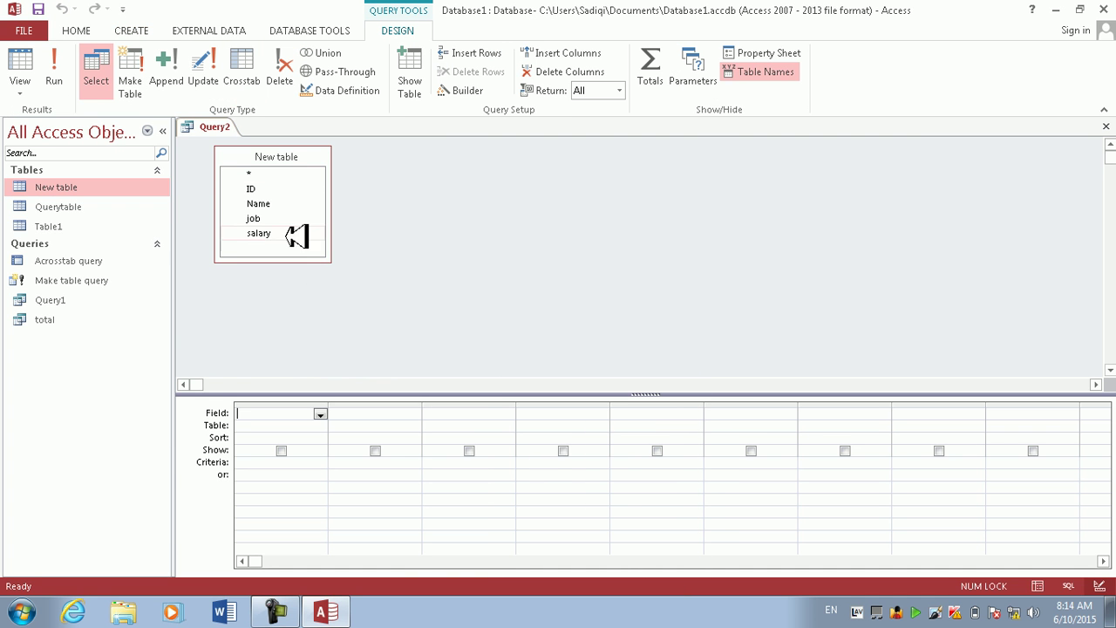
pyautogui.doubleClick(307, 156)
pyautogui.moveTo(286, 182); pyautogui.dragTo(330, 416)
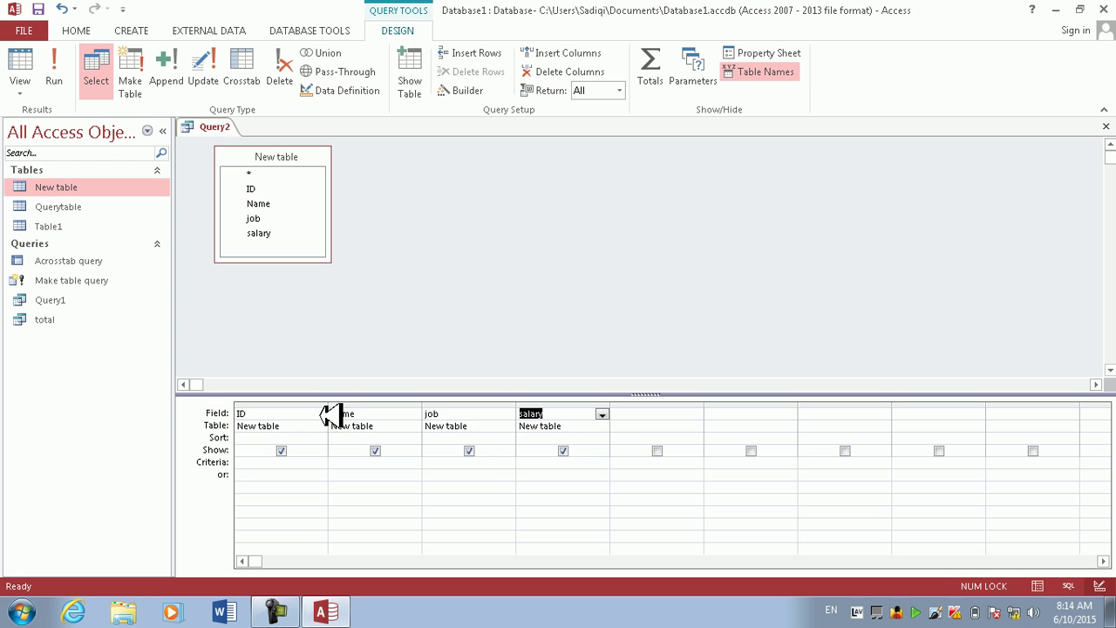
pyautogui.click(584, 417)
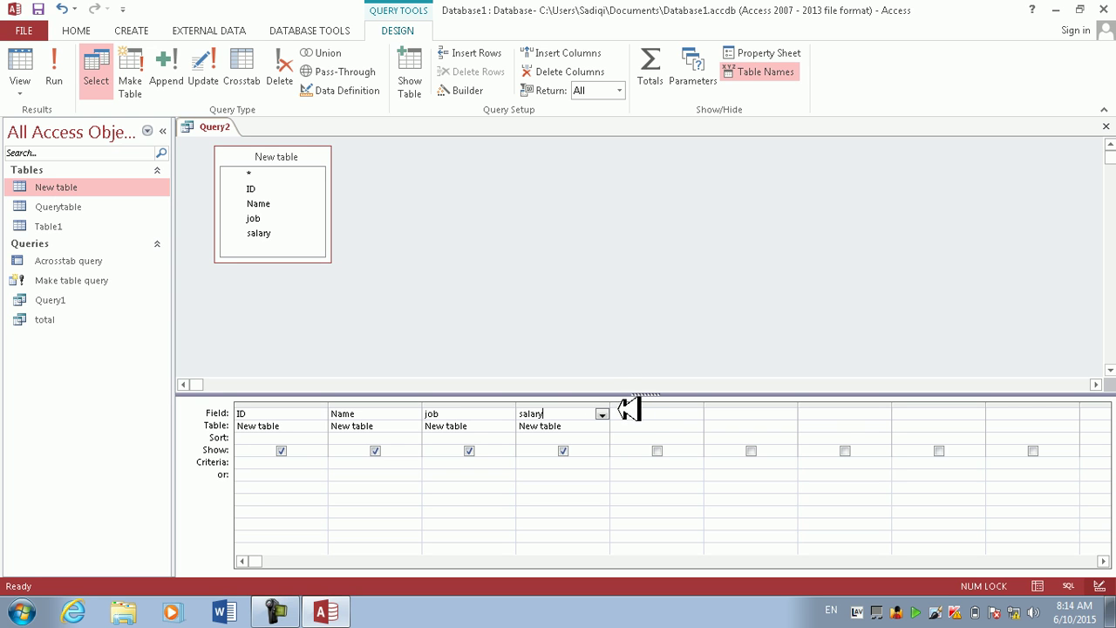
# Step: Open the existing total query, examine its calculated columns, and close it
pyautogui.rightClick(100, 281)
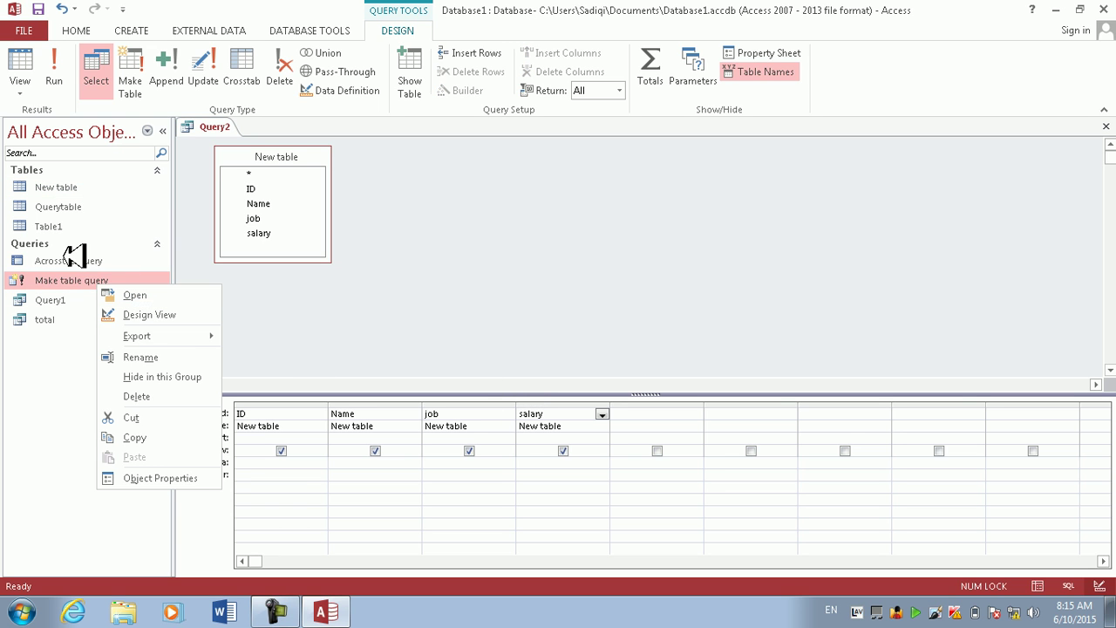
pyautogui.rightClick(67, 320)
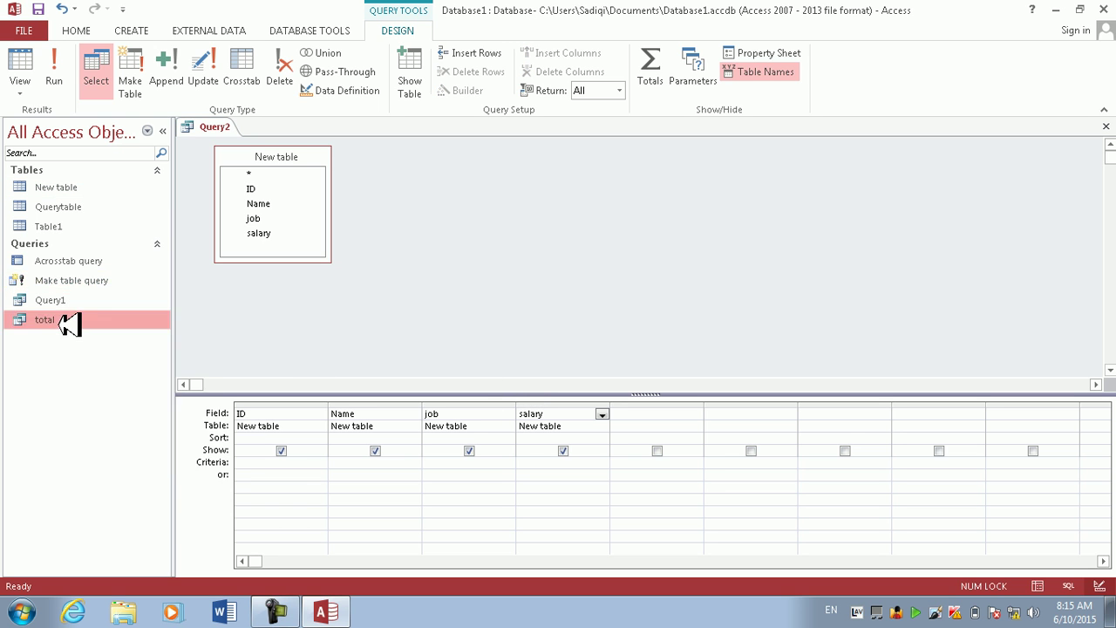
pyautogui.click(117, 336)
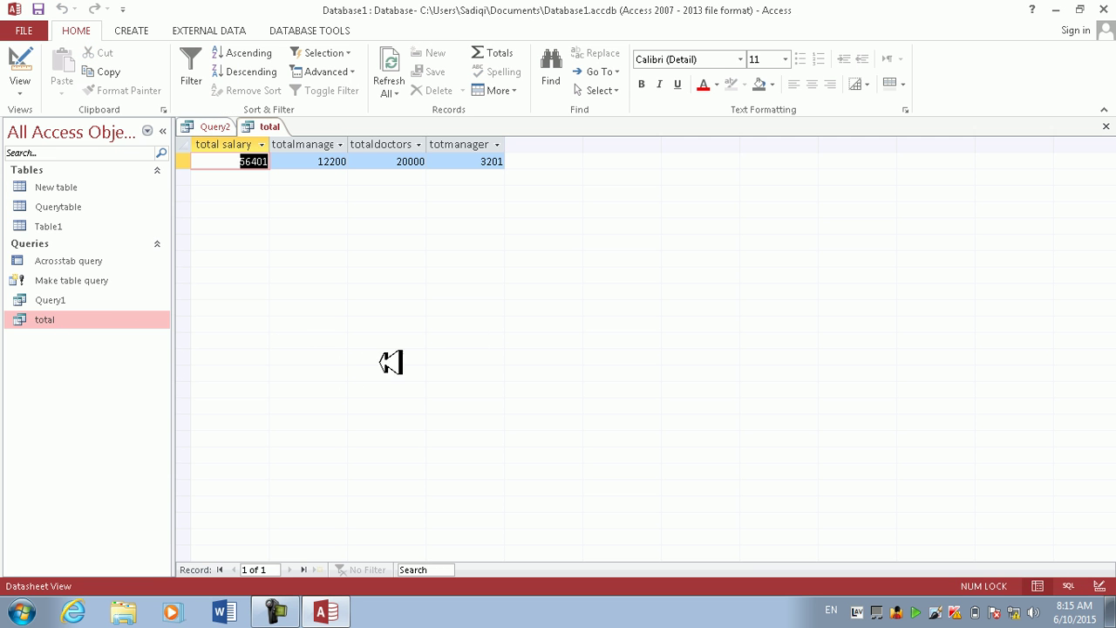
pyautogui.click(1105, 126)
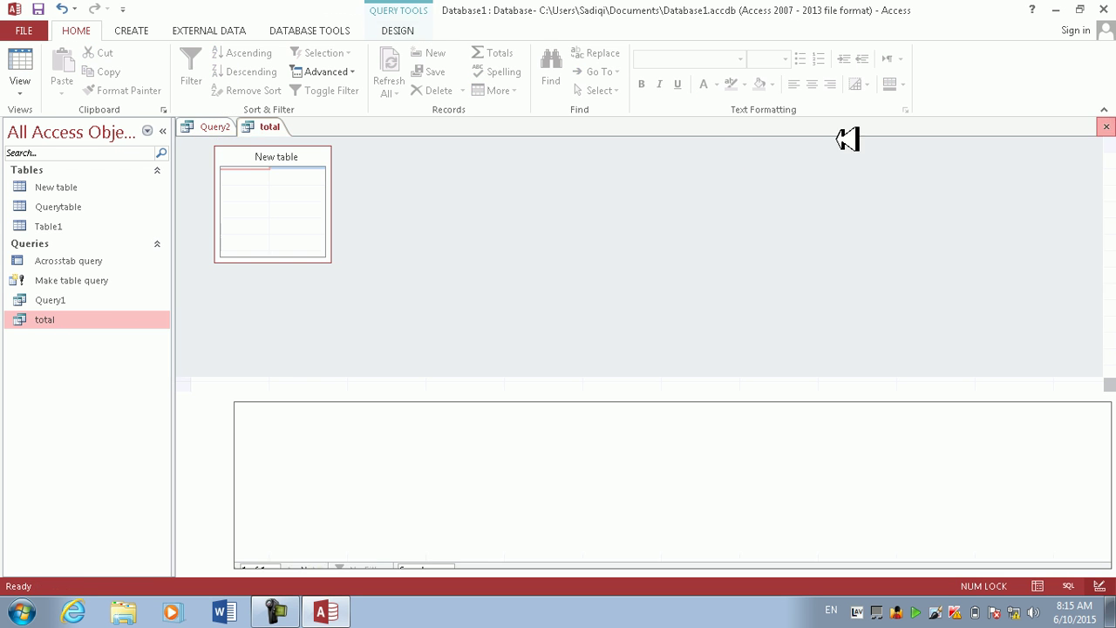
pyautogui.click(170, 320)
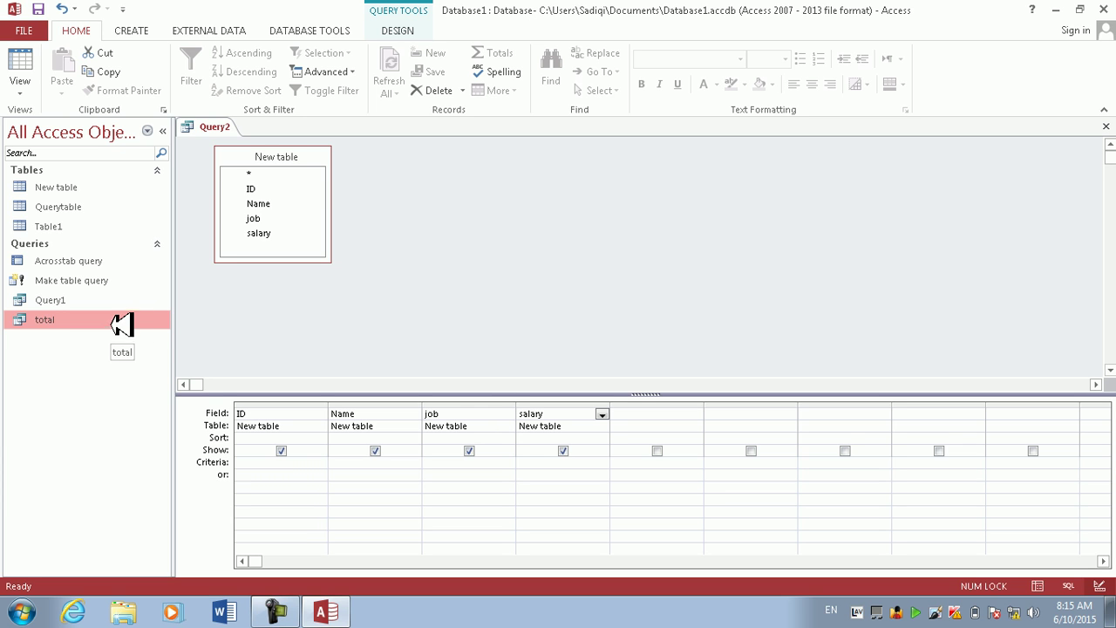
pyautogui.click(286, 159)
pyautogui.click(588, 416)
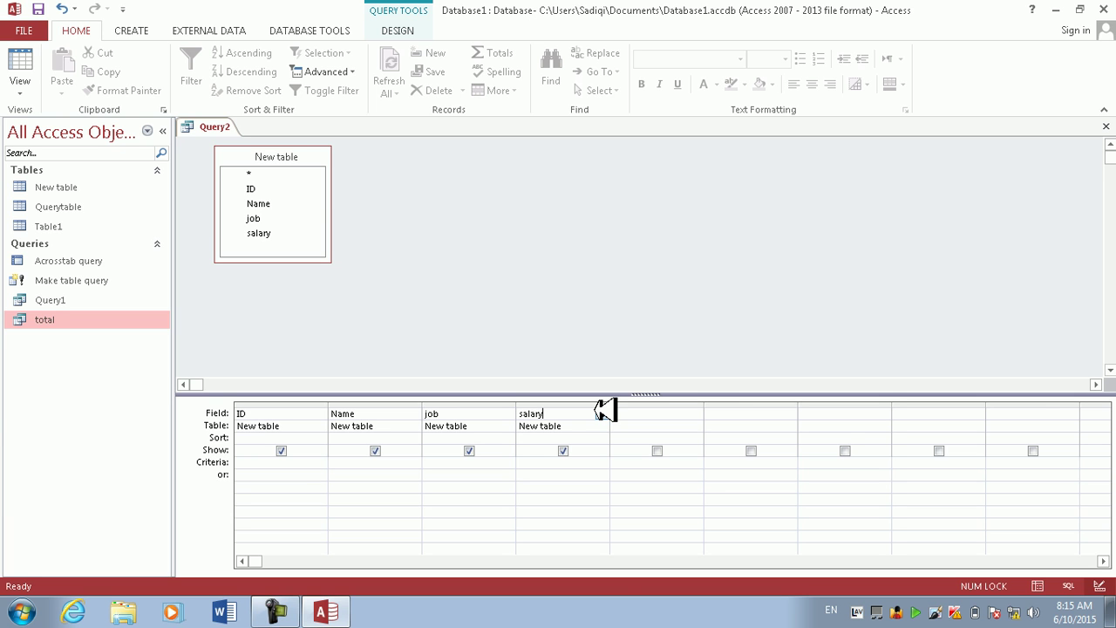
pyautogui.click(277, 610)
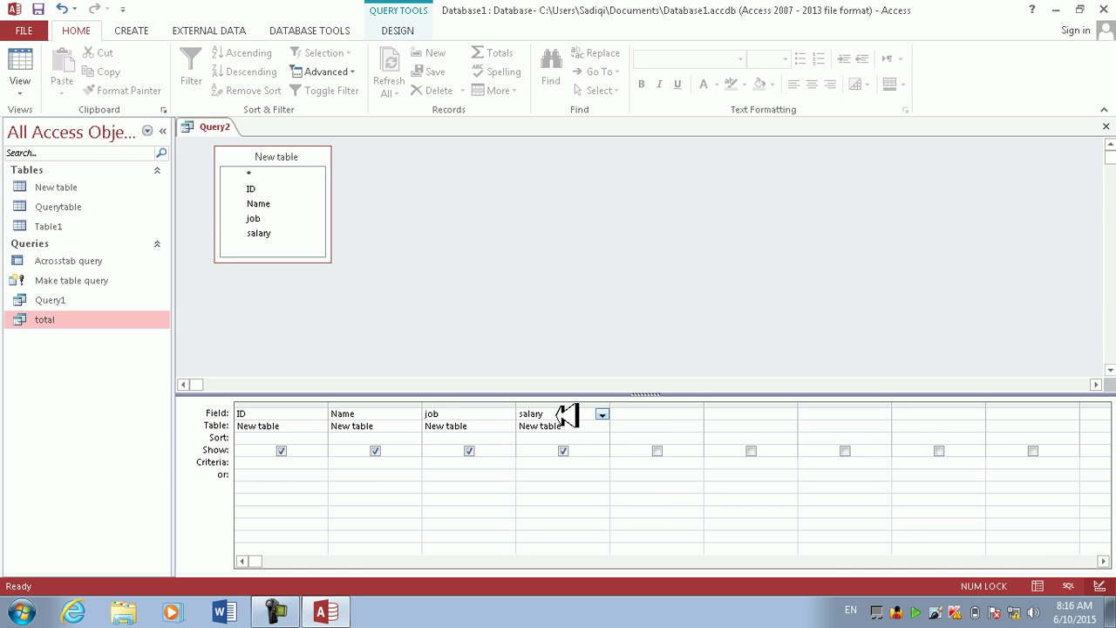
pyautogui.click(401, 463)
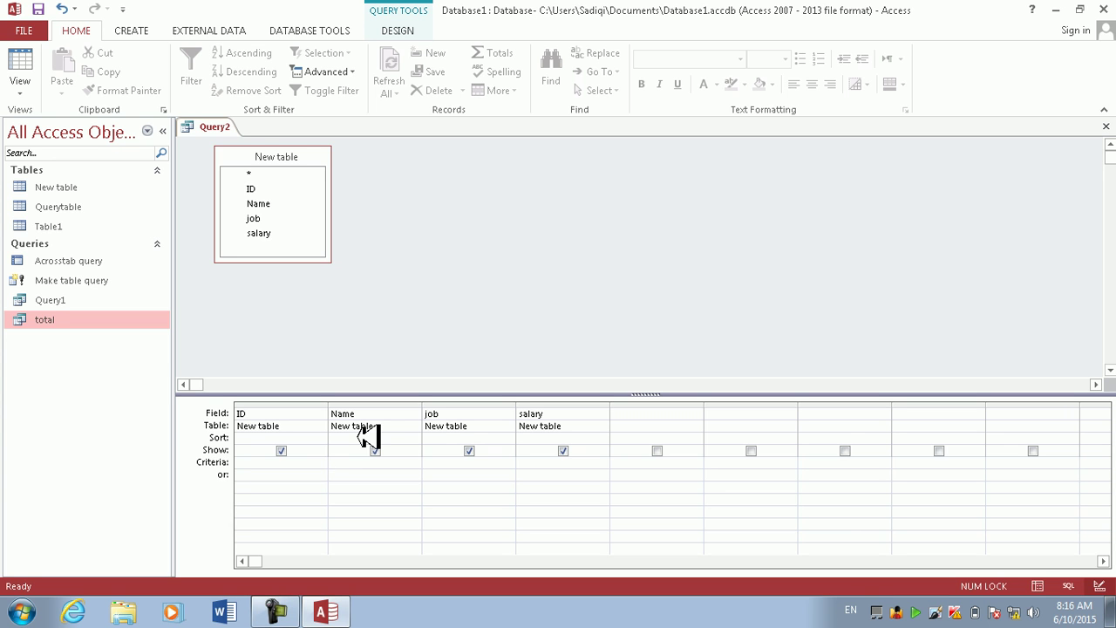
# Step: Start a calculated field named totalteachers in the empty query column after salary
pyautogui.click(625, 413)
pyautogui.write('totalteachers')
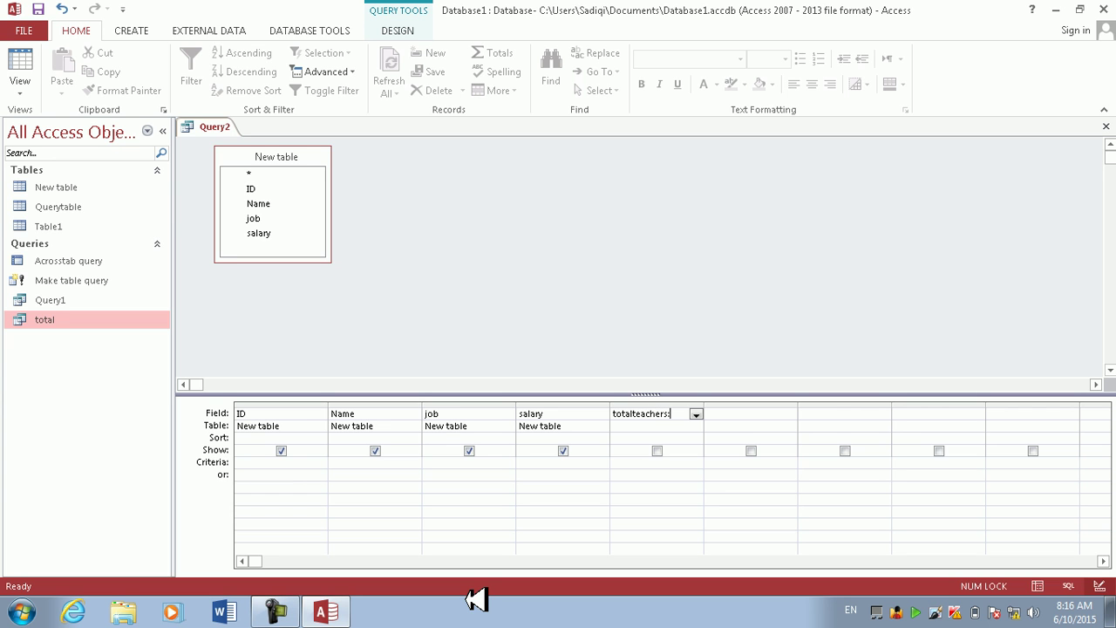
pyautogui.write(':sum(i')
pyautogui.write('if')
pyautogui.press('BackSpace')
pyautogui.press('BackSpace')
pyautogui.press('BackSpace')
pyautogui.press('BackSpace')
pyautogui.press('BackSpace')
pyautogui.press('BackSpace')
pyautogui.press('BackSpace')
pyautogui.write('count')
pyautogui.write('(')
pyautogui.write('job')
pyautogui.press('BackSpace')
pyautogui.press('BackSpace')
pyautogui.press('BackSpace')
pyautogui.press('BackSpace')
pyautogui.press('BackSpace')
pyautogui.press('BackSpace')
pyautogui.press('BackSpace')
pyautogui.press('BackSpace')
pyautogui.press('BackSpace')
pyautogui.write('sum(count')
pyautogui.press('BackSpace')
pyautogui.press('BackSpace')
pyautogui.press('BackSpace')
pyautogui.press('BackSpace')
pyautogui.press('BackSpace')
pyautogui.press('BackSpace')
pyautogui.press('BackSpace')
pyautogui.press('BackSpace')
pyautogui.press('BackSpace')
pyautogui.press('BackSpace')
# Step: Try to complete the totalteachers field with the expression count(iif(job="teacher")), correcting its quotation marks and brackets
pyautogui.write('count')
pyautogui.write('(iif')
pyautogui.write('(')
pyautogui.write('job')
pyautogui.write('="')
pyautogui.write('teacher')
pyautogui.write(')')
pyautogui.press('Return')
pyautogui.press('Return')
pyautogui.press('BackSpace')
pyautogui.press('BackSpace')
pyautogui.press('Return')
pyautogui.press('Return')
pyautogui.press('Left')
pyautogui.press('Return')
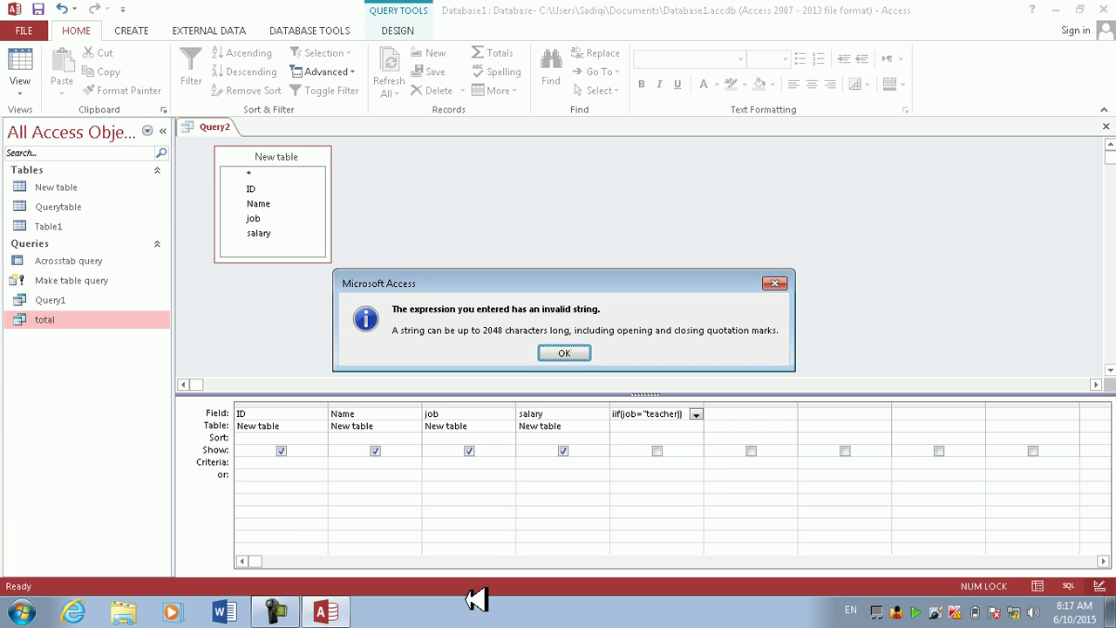
pyautogui.press('Return')
pyautogui.press('Left')
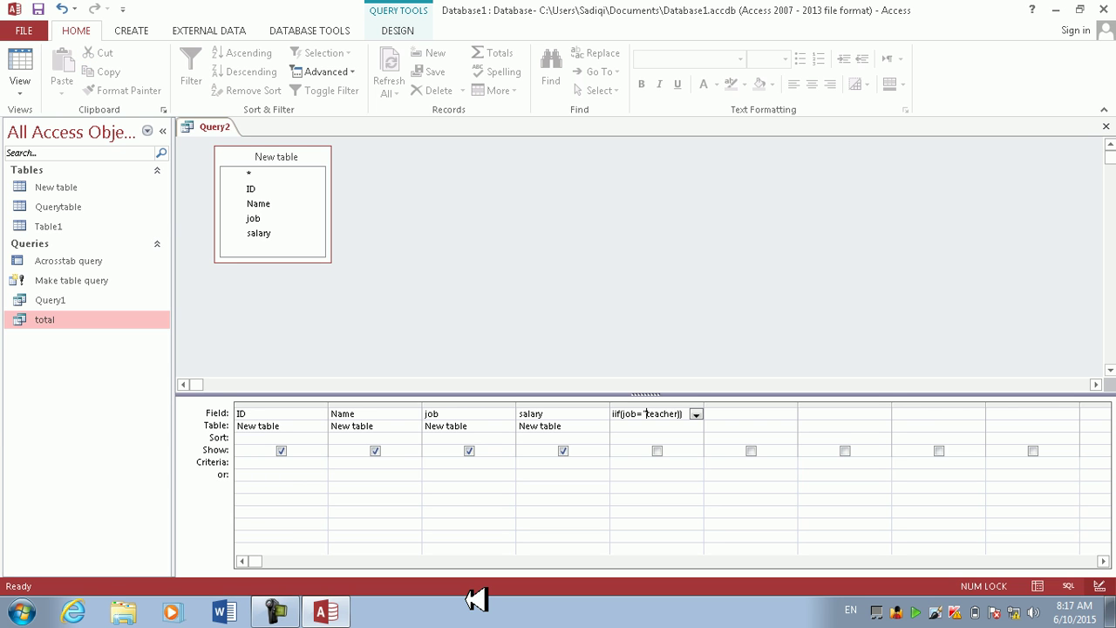
pyautogui.press('Delete')
pyautogui.press('Return')
pyautogui.press('Return')
pyautogui.press('Right')
# Step: Clear the whole calculated expression from the query column after salary
pyautogui.press('BackSpace')
pyautogui.press('BackSpace')
pyautogui.press('BackSpace')
pyautogui.press('BackSpace')
pyautogui.press('BackSpace')
pyautogui.press('BackSpace')
pyautogui.press('BackSpace')
pyautogui.press('BackSpace')
pyautogui.press('BackSpace')
pyautogui.press('BackSpace')
pyautogui.press('BackSpace')
pyautogui.press('BackSpace')
pyautogui.press('BackSpace')
pyautogui.press('BackSpace')
pyautogui.press('BackSpace')
pyautogui.press('BackSpace')
pyautogui.press('BackSpace')
pyautogui.press('BackSpace')
pyautogui.press('BackSpace')
pyautogui.press('BackSpace')
pyautogui.press('BackSpace')
pyautogui.press('BackSpace')
pyautogui.press('BackSpace')
pyautogui.press('BackSpace')
pyautogui.press('BackSpace')
pyautogui.press('BackSpace')
pyautogui.press('BackSpace')
pyautogui.press('BackSpace')
pyautogui.press('BackSpace')
pyautogui.press('BackSpace')
pyautogui.press('BackSpace')
pyautogui.press('BackSpace')
pyautogui.press('BackSpace')
pyautogui.press('BackSpace')
pyautogui.press('BackSpace')
pyautogui.press('BackSpace')
pyautogui.press('BackSpace')
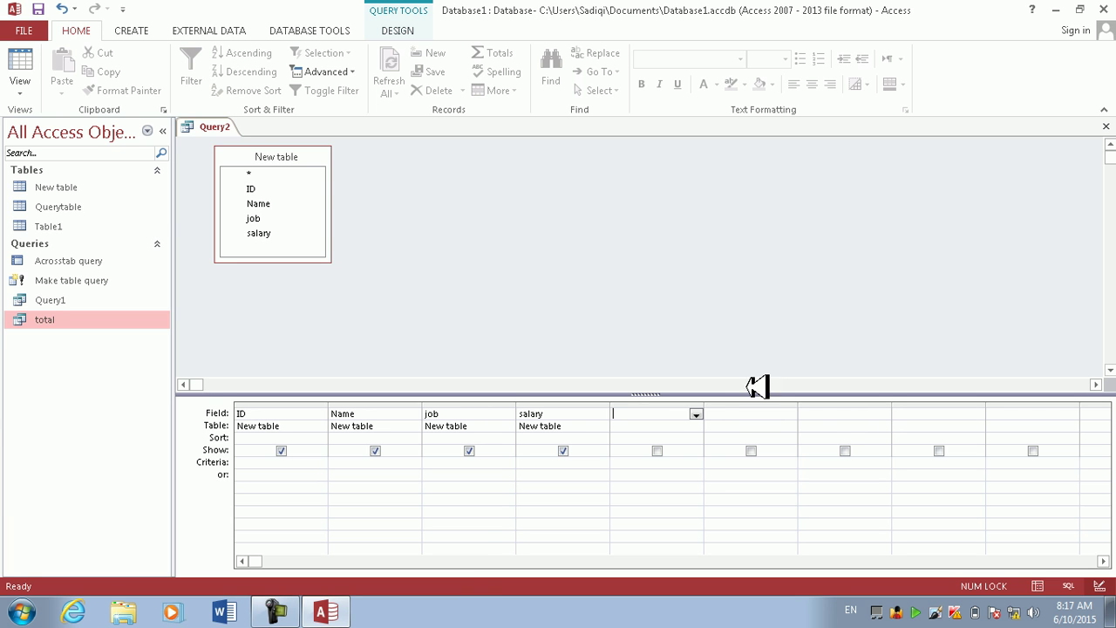
# Step: Try to define a totalteacher field in the column after salary with the expression count(iif(job="teacher"
pyautogui.click(696, 414)
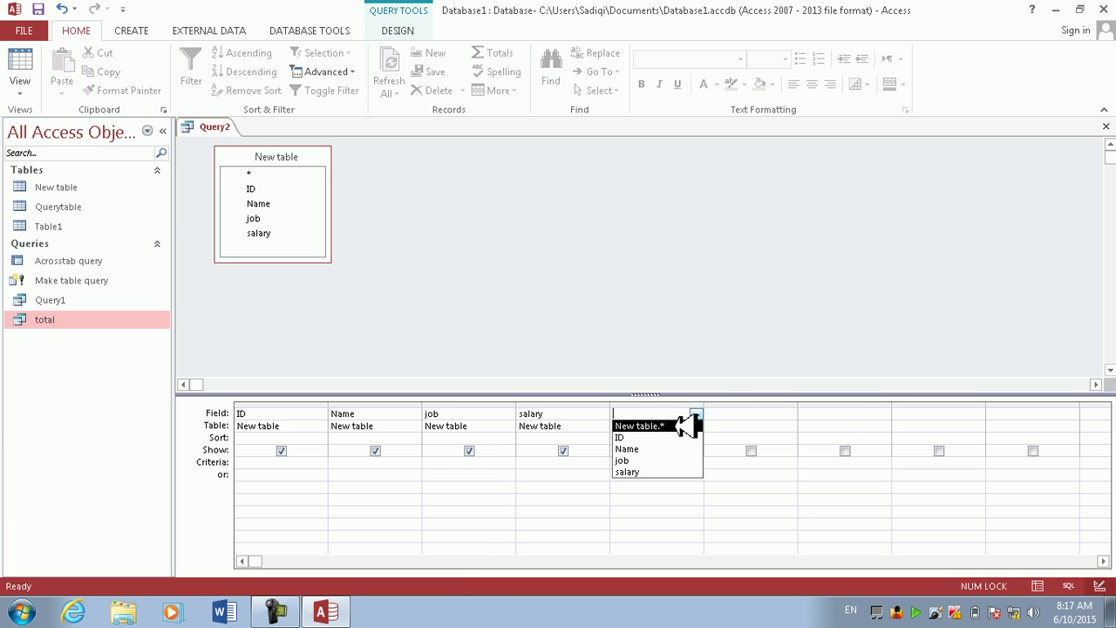
pyautogui.click(677, 425)
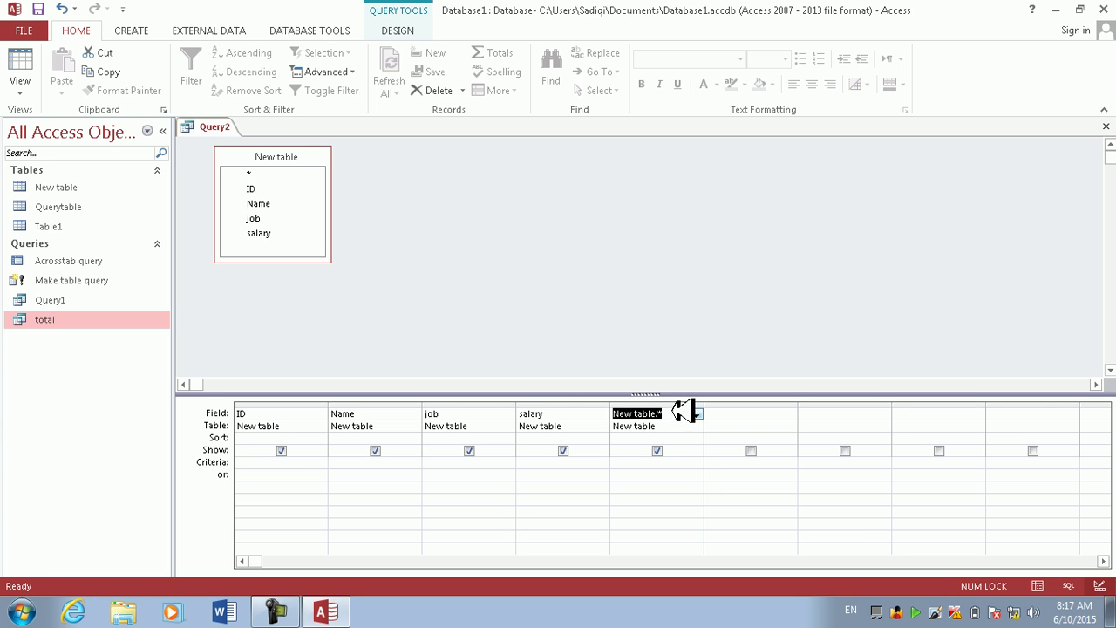
pyautogui.write('totalte')
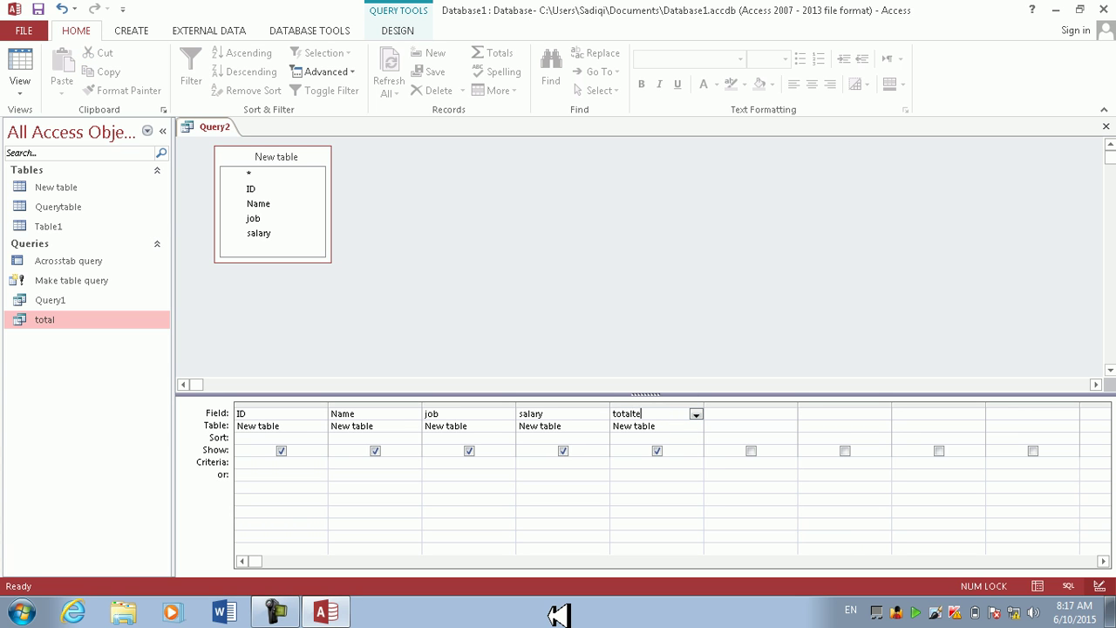
pyautogui.write('acher:count')
pyautogui.write('(iif')
pyautogui.write('(job')
pyautogui.write('=')
pyautogui.write('"')
pyautogui.write('teacher')
pyautogui.write('"')
pyautogui.press('Return')
pyautogui.press('Return')
pyautogui.press('Left')
pyautogui.press('Right')
pyautogui.press('Right')
pyautogui.press('Right')
pyautogui.write('"')
pyautogui.press('Return')
pyautogui.press('Return')
pyautogui.press('End')
pyautogui.press('Return')
pyautogui.press('Return')
pyautogui.press('BackSpace')
pyautogui.press('BackSpace')
pyautogui.press('Return')
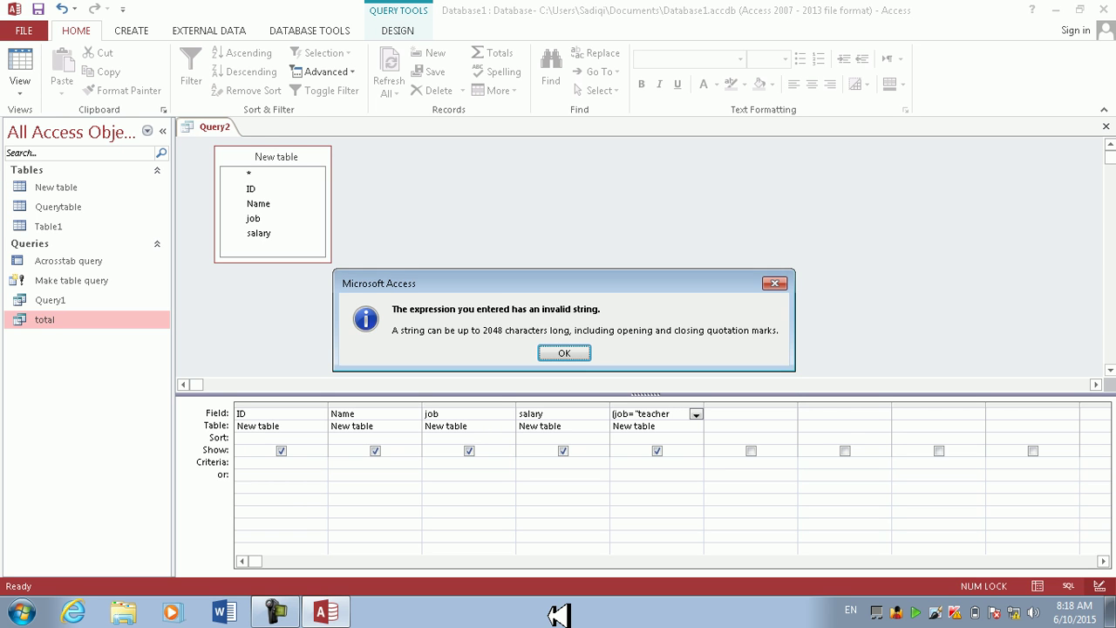
# Step: Replace the count expression so the calculated field reads totalteacher:sum(iif(job="teacher",salary))
pyautogui.press('Return')
pyautogui.press('BackSpace')
pyautogui.press('BackSpace')
pyautogui.press('BackSpace')
pyautogui.press('BackSpace')
pyautogui.press('BackSpace')
pyautogui.press('BackSpace')
pyautogui.press('BackSpace')
pyautogui.press('BackSpace')
pyautogui.press('BackSpace')
pyautogui.press('BackSpace')
pyautogui.press('BackSpace')
pyautogui.press('BackSpace')
pyautogui.press('BackSpace')
pyautogui.press('BackSpace')
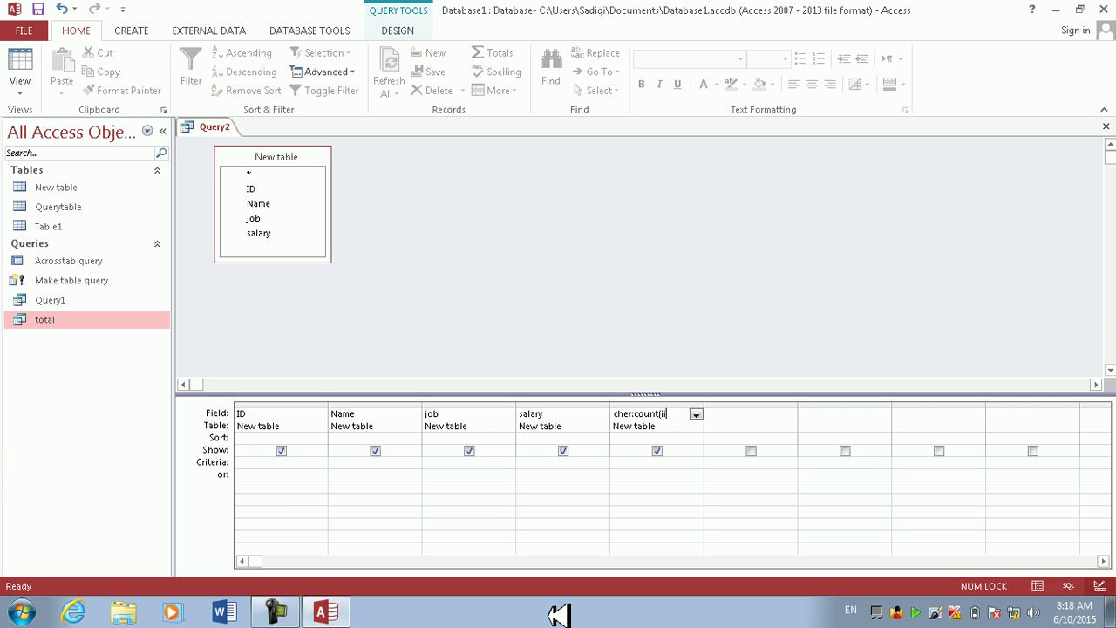
pyautogui.press('BackSpace')
pyautogui.press('BackSpace')
pyautogui.press('BackSpace')
pyautogui.press('BackSpace')
pyautogui.press('BackSpace')
pyautogui.press('BackSpace')
pyautogui.press('BackSpace')
pyautogui.press('BackSpace')
pyautogui.press('BackSpace')
pyautogui.press('BackSpace')
pyautogui.press('BackSpace')
pyautogui.press('BackSpace')
pyautogui.press('BackSpace')
pyautogui.press('BackSpace')
pyautogui.write('teacher')
pyautogui.write(':sum(i')
pyautogui.write('if')
pyautogui.write('(job')
pyautogui.write('= "teac')
pyautogui.write('her')
pyautogui.write('",salary')
pyautogui.write('))')
pyautogui.press('Return')
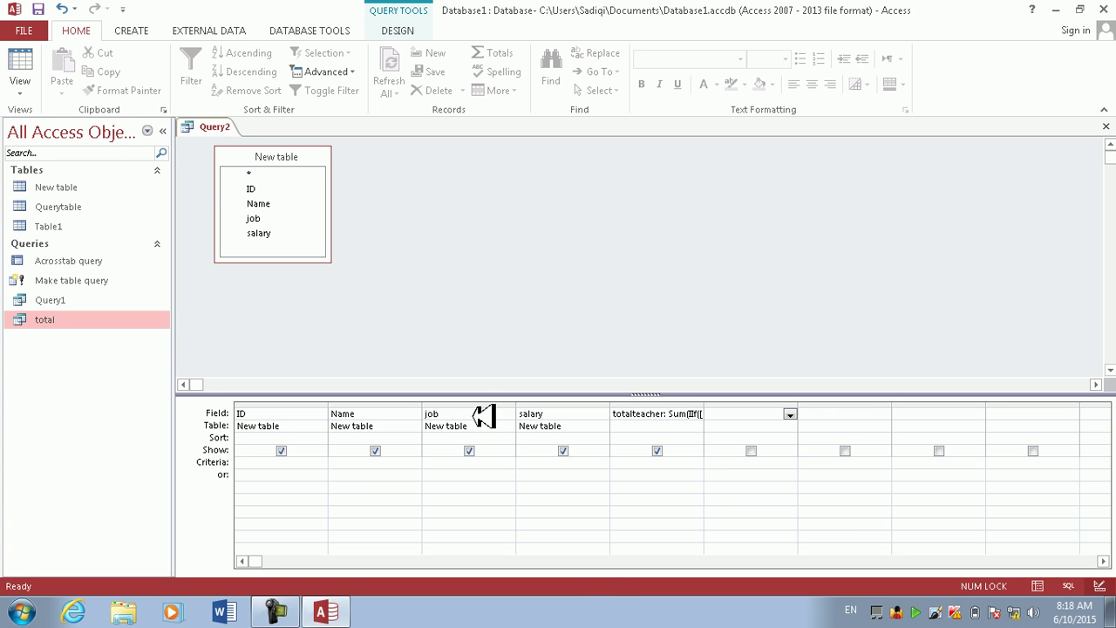
# Step: Run the query to check the totalteacher field
pyautogui.click(408, 30)
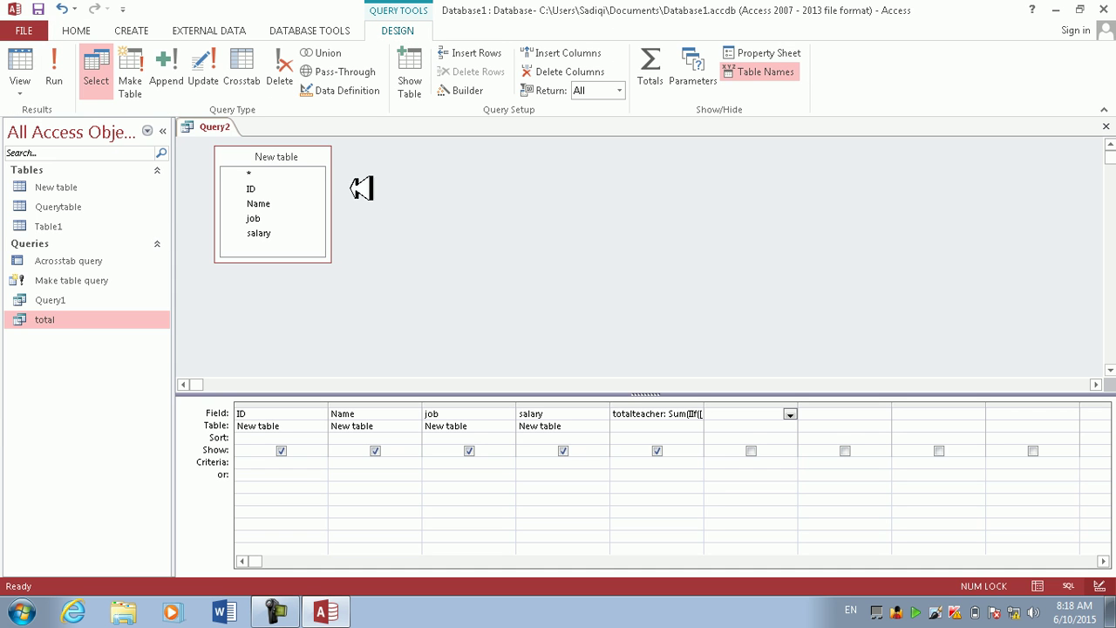
pyautogui.click(54, 70)
pyautogui.click(541, 350)
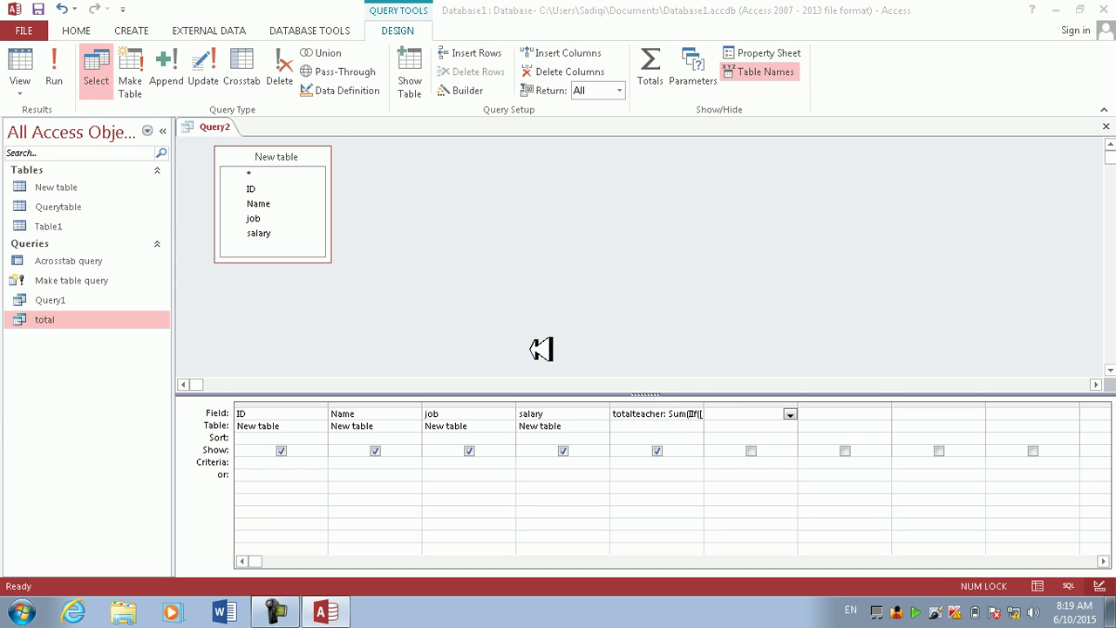
# Step: Replace the totalteacher expression in the column after salary with the plain salary field
pyautogui.click(697, 413)
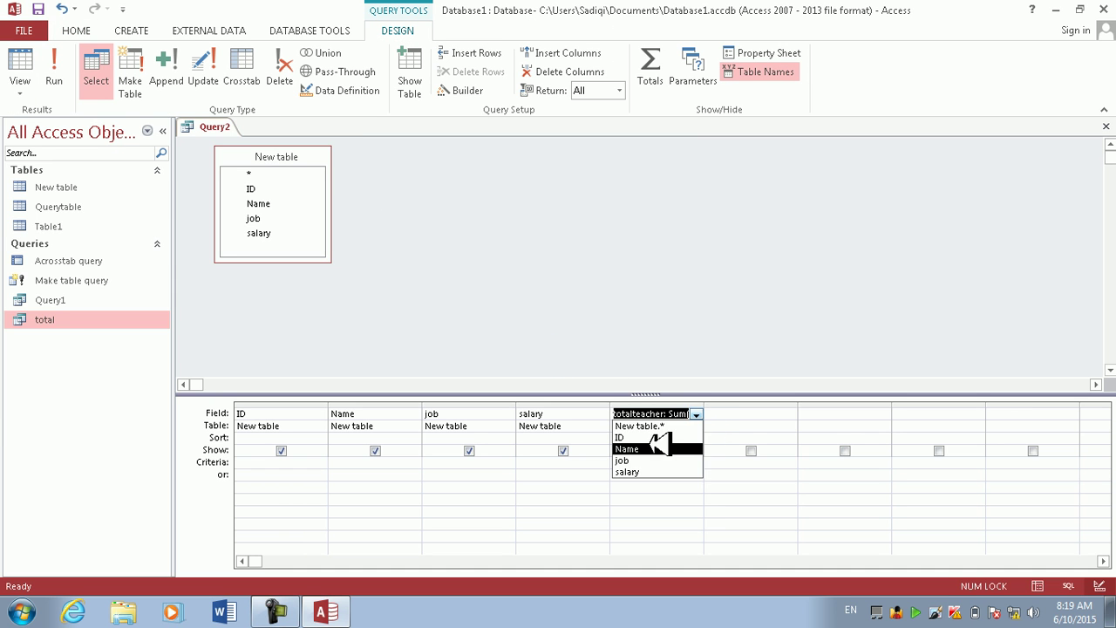
pyautogui.click(711, 343)
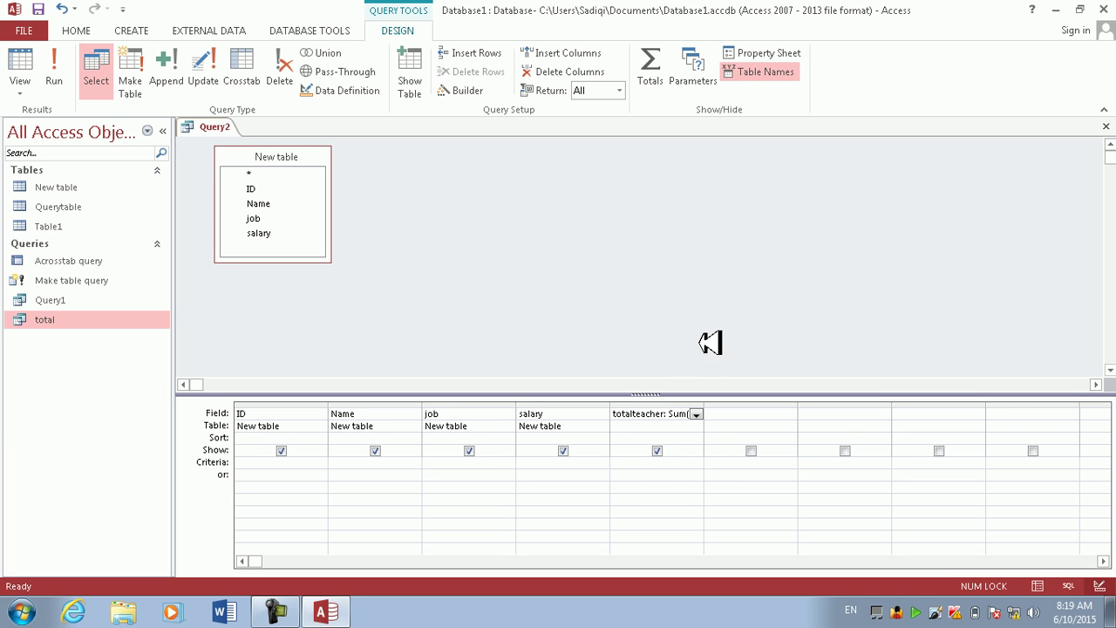
pyautogui.click(653, 429)
pyautogui.click(693, 414)
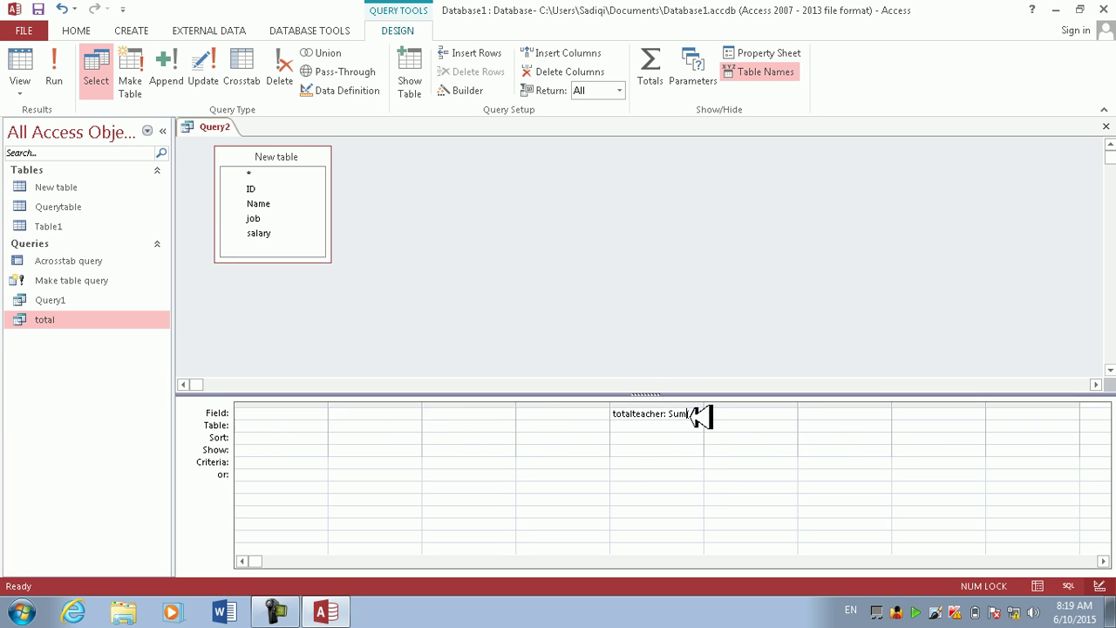
pyautogui.click(696, 413)
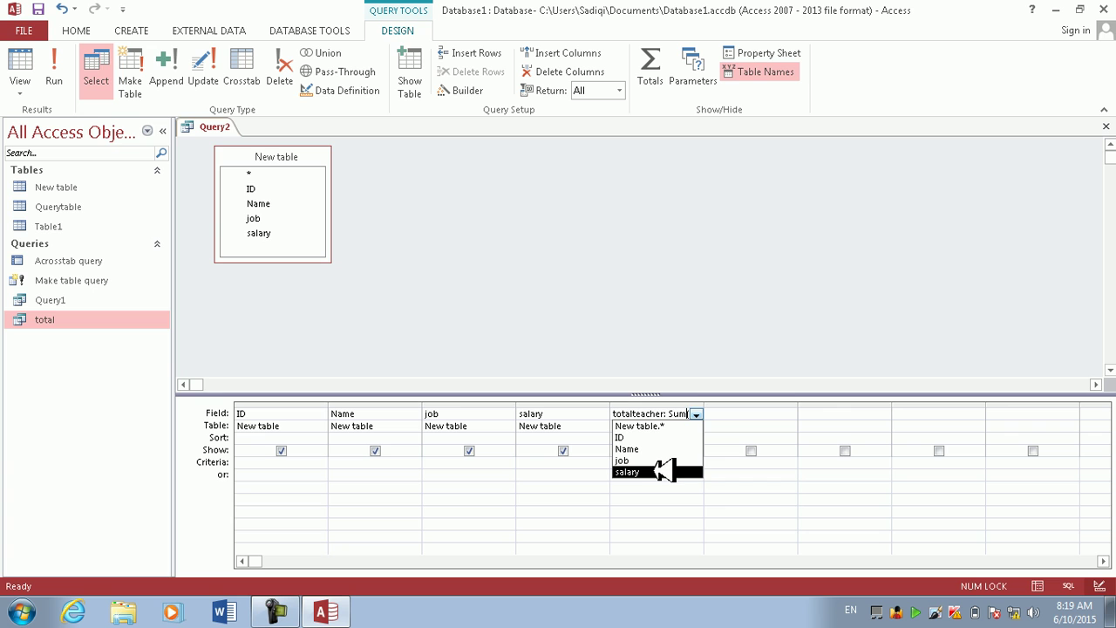
pyautogui.click(663, 471)
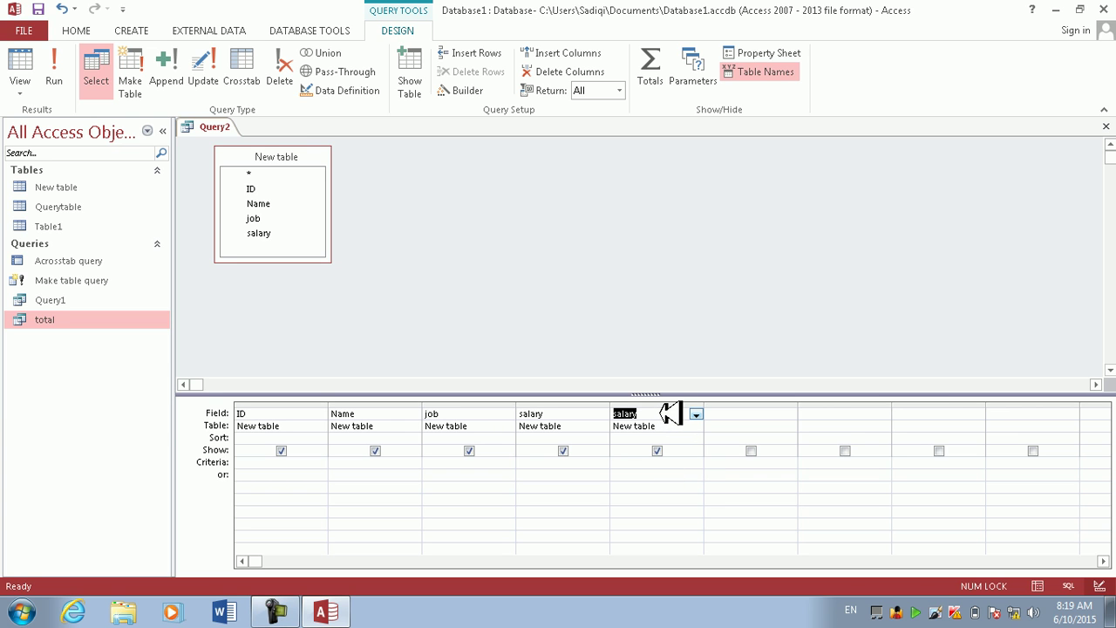
# Step: Define the column after salary as totalteacher:sum(iif(job="teacher",salary))
pyautogui.write('totalt')
pyautogui.write('eache')
pyautogui.write('r:sum(ii')
pyautogui.write('ob')
pyautogui.write('=')
pyautogui.write('"te')
pyautogui.write('acher",salary')
pyautogui.write('))')
pyautogui.press('Return')
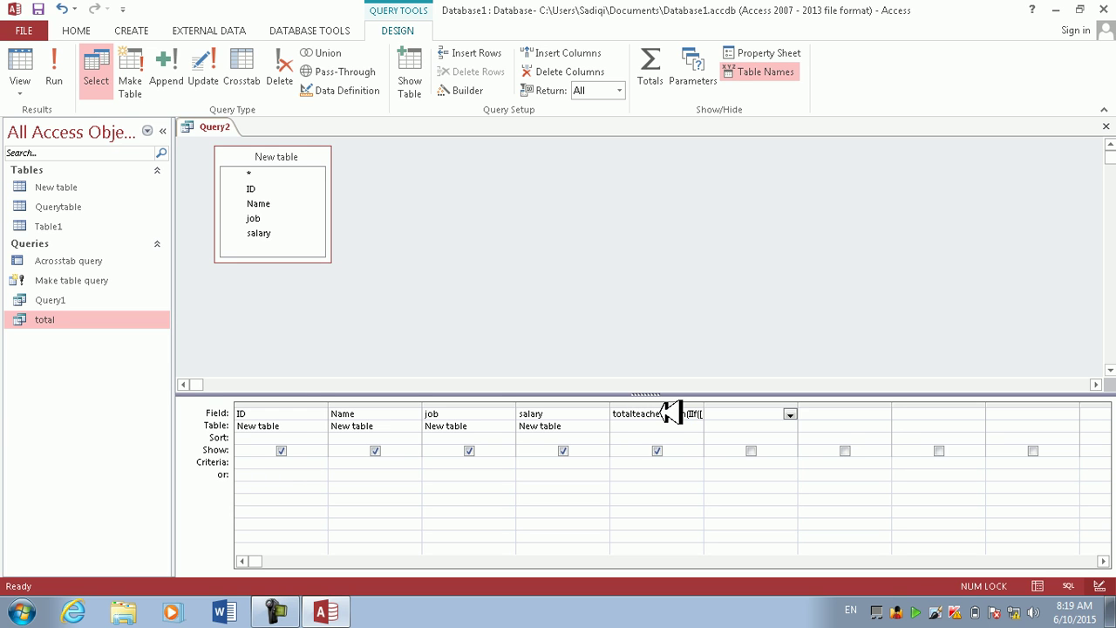
# Step: Assign the totalteacher column to New table and try to run the query
pyautogui.click(654, 426)
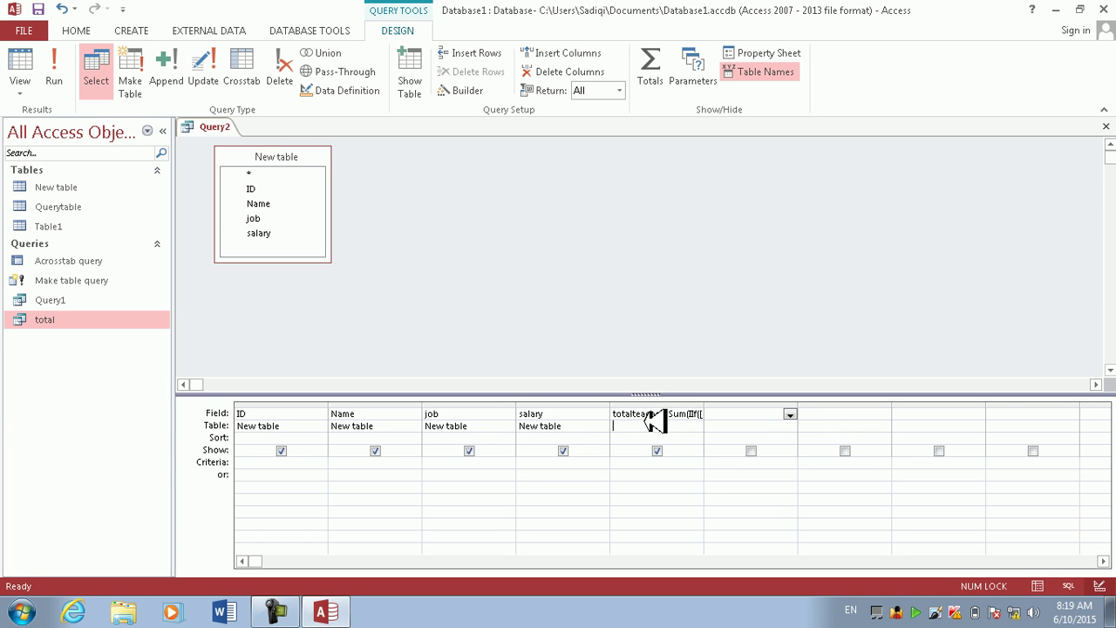
pyautogui.click(695, 426)
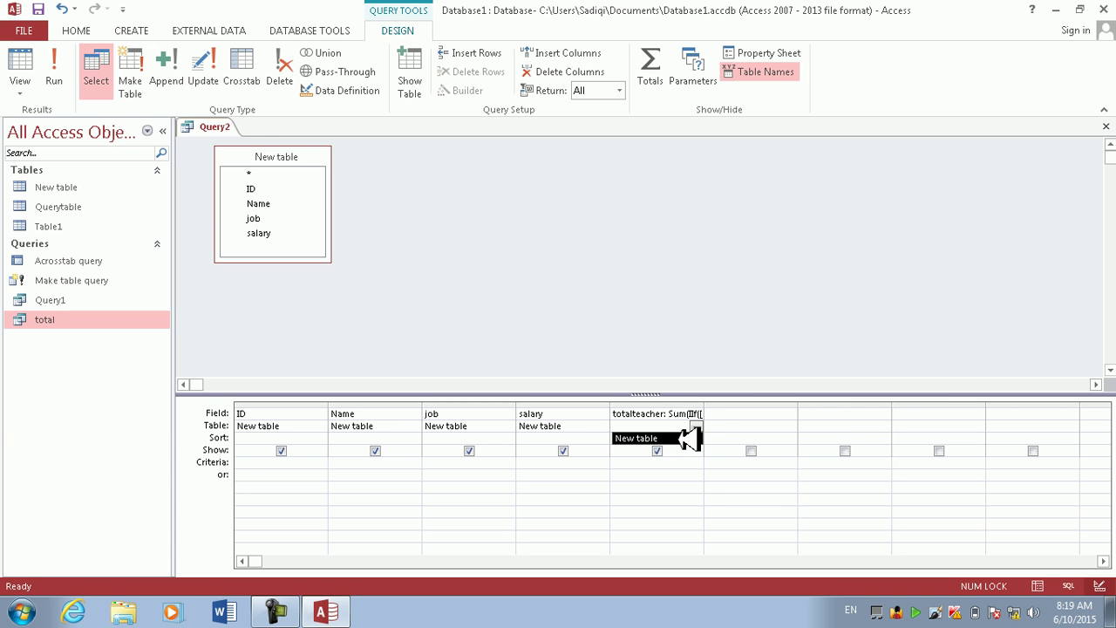
pyautogui.click(689, 438)
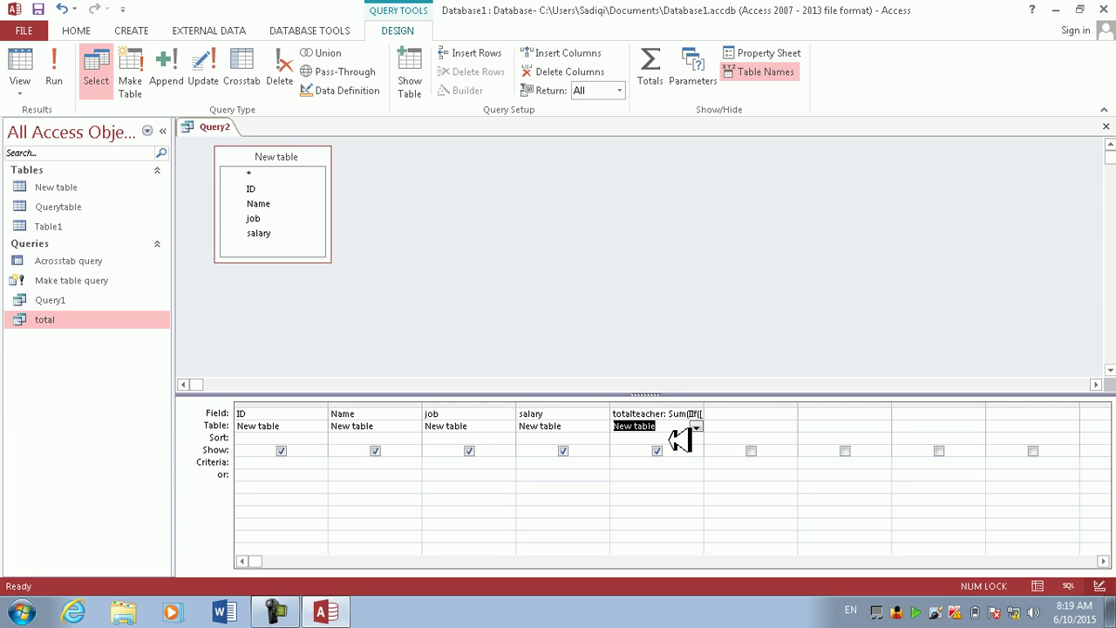
pyautogui.click(55, 72)
pyautogui.click(535, 350)
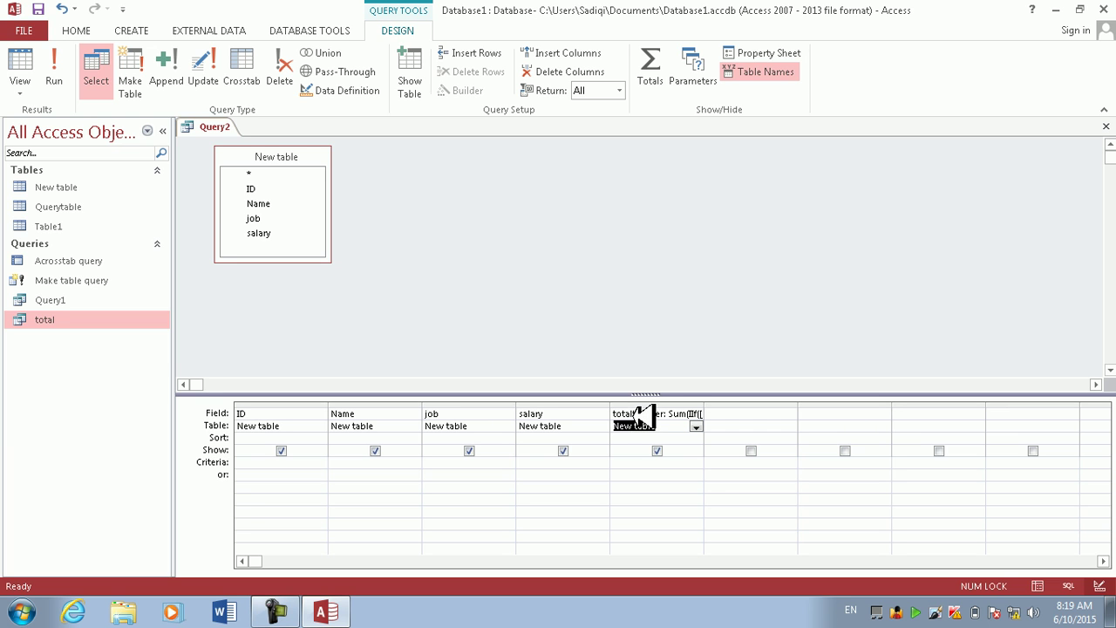
# Step: Delete characters from the totalteacher column's name and expression, leaving totalteacr: [Su]
pyautogui.click(672, 411)
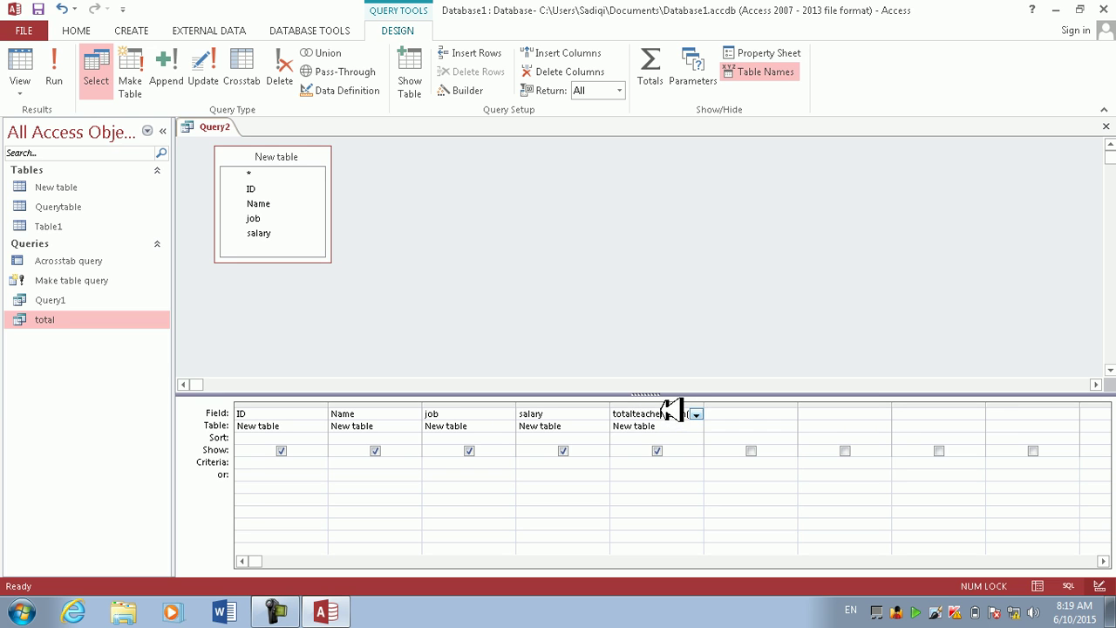
pyautogui.press('BackSpace')
pyautogui.press('BackSpace')
pyautogui.moveTo(683, 417); pyautogui.dragTo(540, 427)
pyautogui.press('Right')
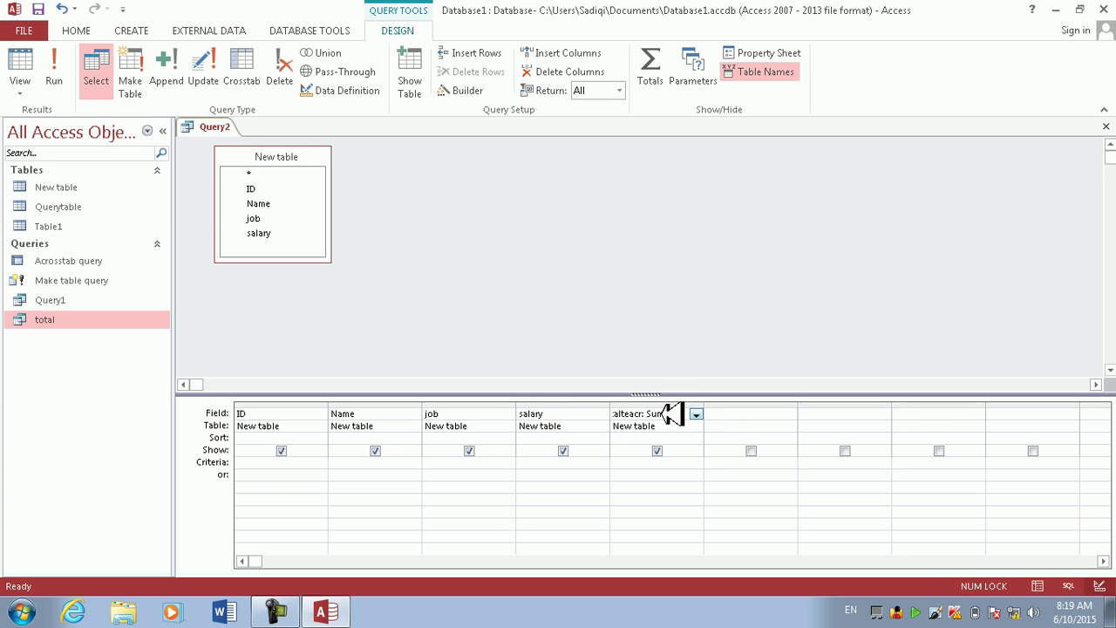
pyautogui.press('BackSpace')
pyautogui.press('BackSpace')
pyautogui.click(646, 424)
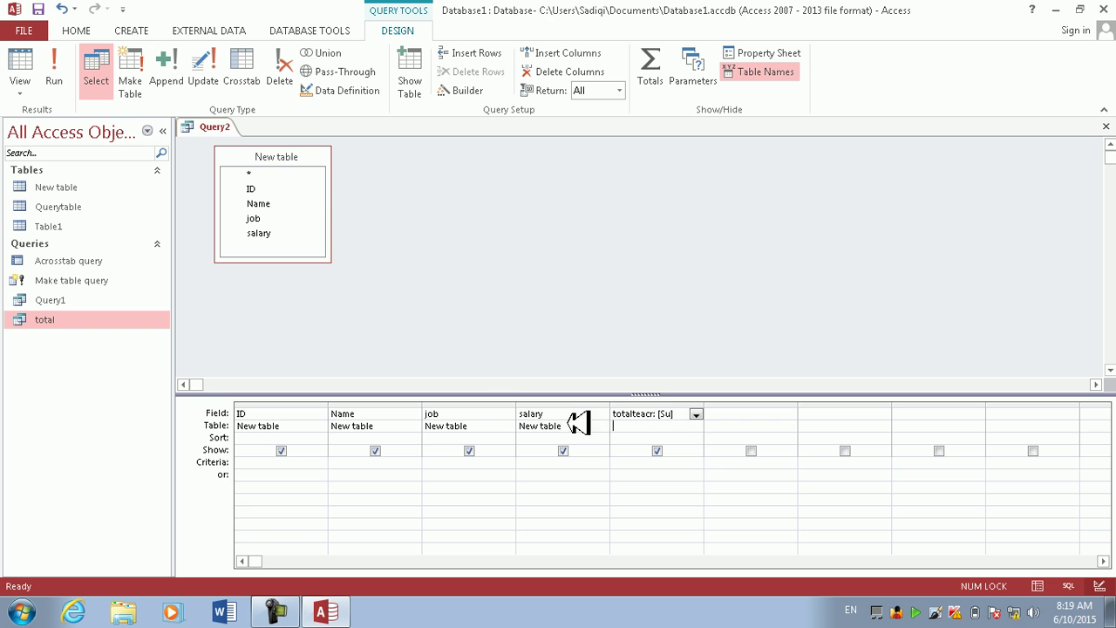
# Step: Discard the current query without saving and create a new query design based on New table
pyautogui.click(1106, 127)
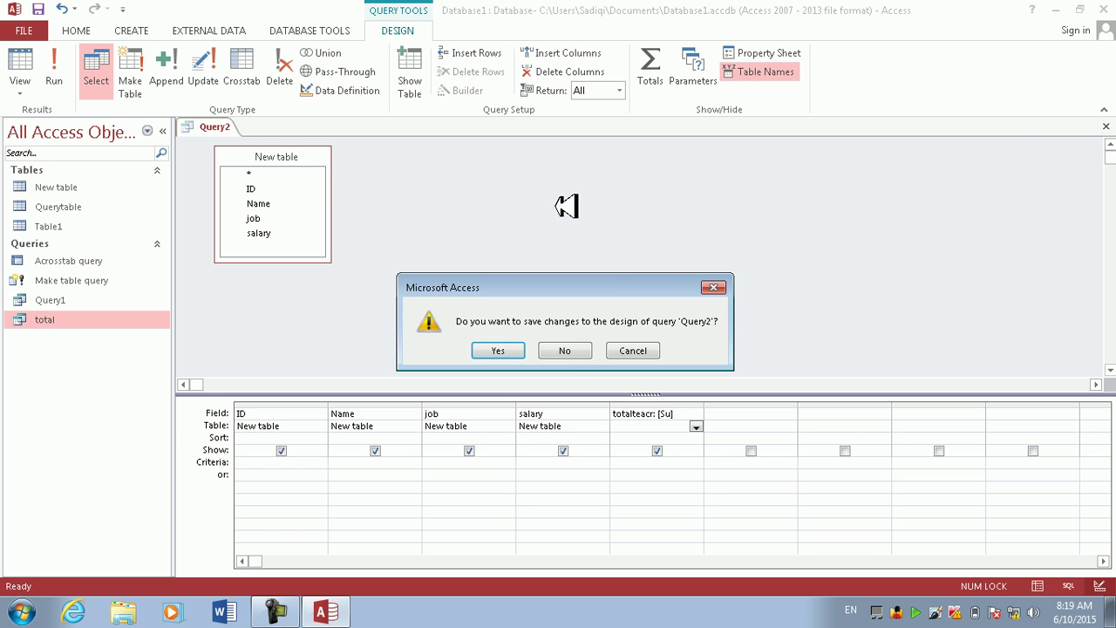
pyautogui.click(568, 352)
pyautogui.click(131, 31)
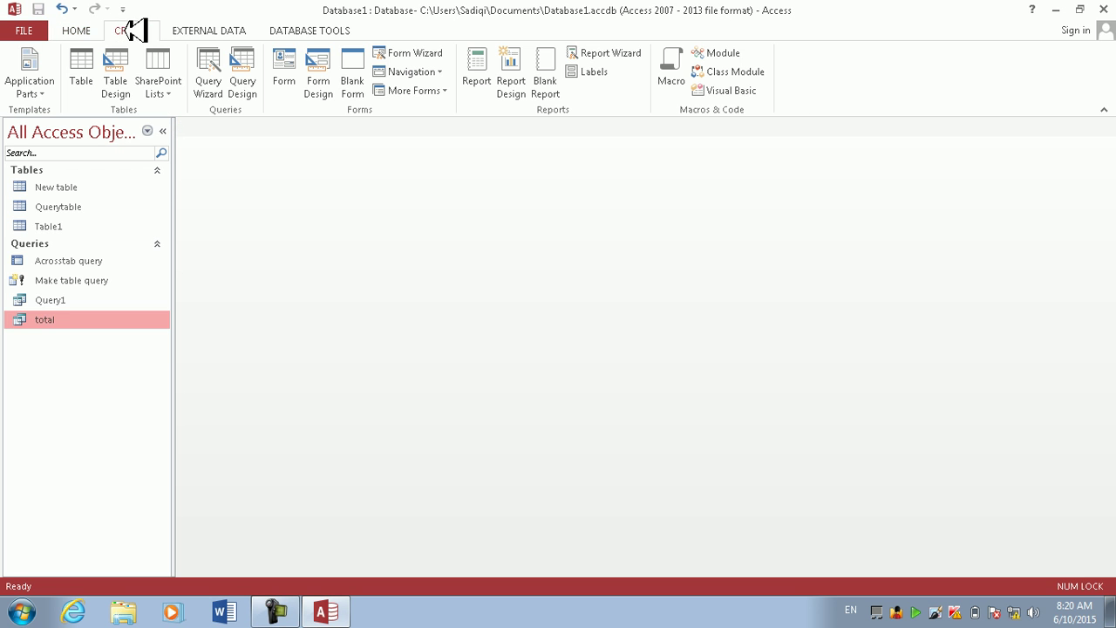
pyautogui.click(92, 186)
pyautogui.rightClick(92, 186)
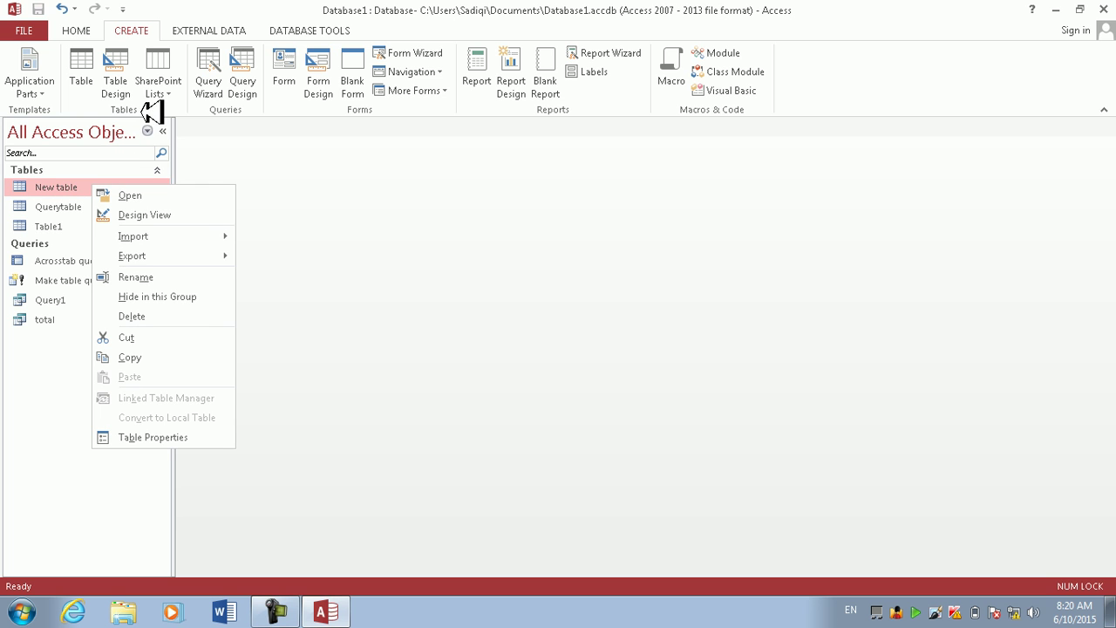
pyautogui.click(239, 79)
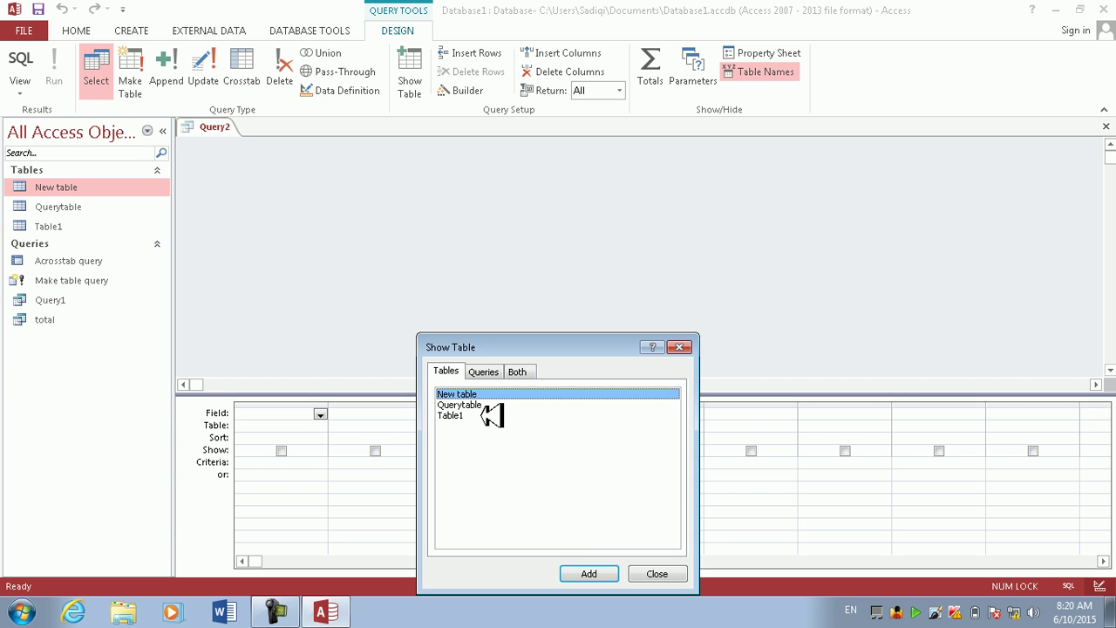
pyautogui.click(594, 572)
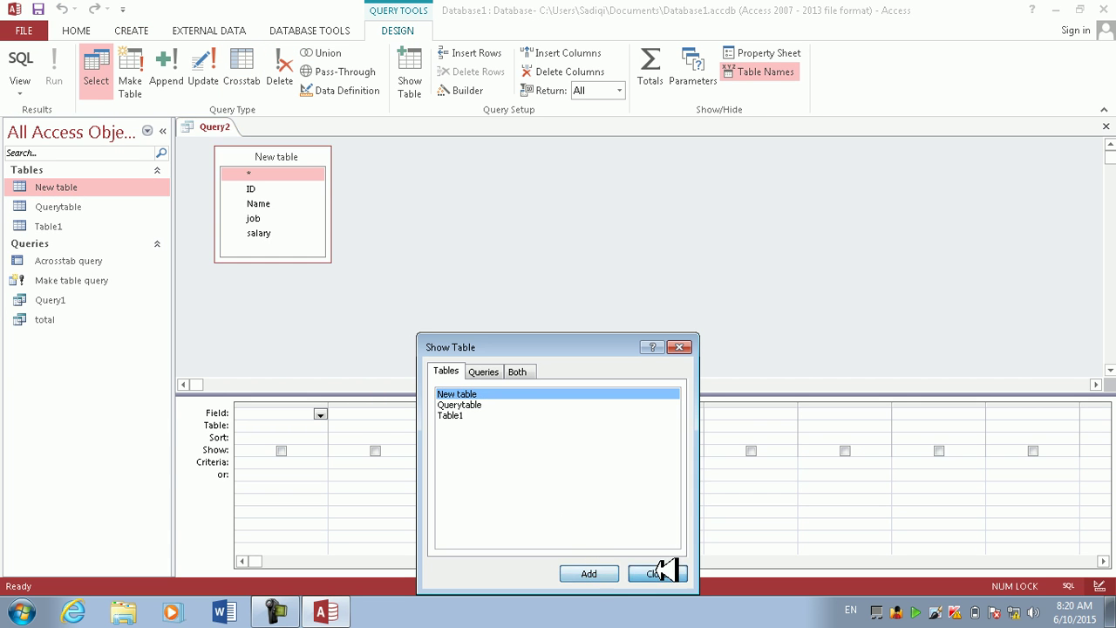
pyautogui.click(658, 572)
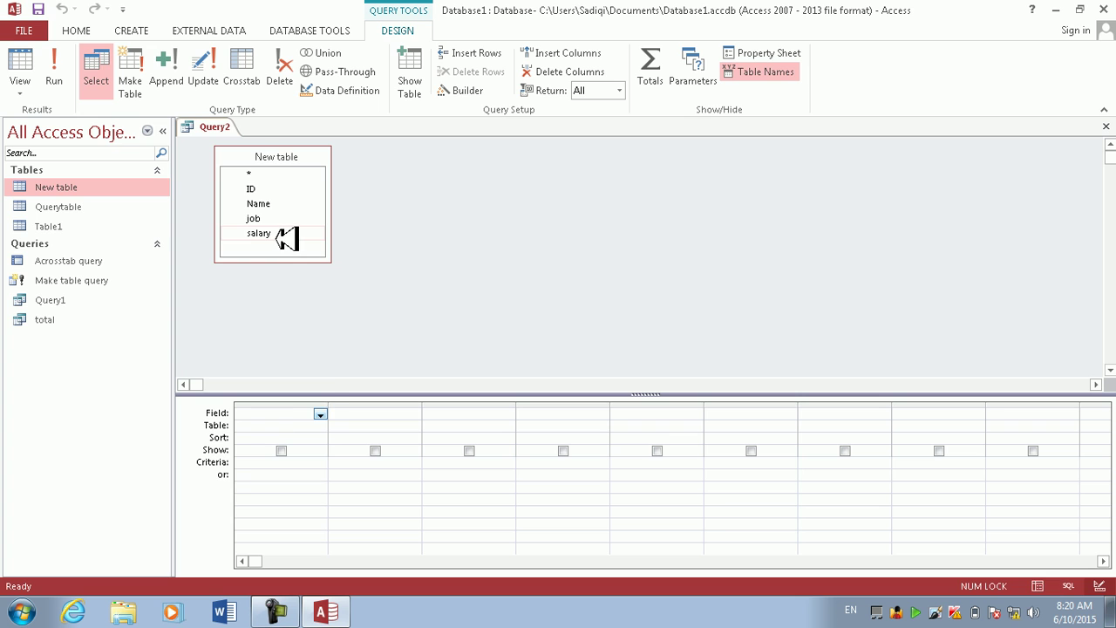
# Step: Set the first query column to all fields of New table (New table.*)
pyautogui.click(320, 424)
pyautogui.click(306, 437)
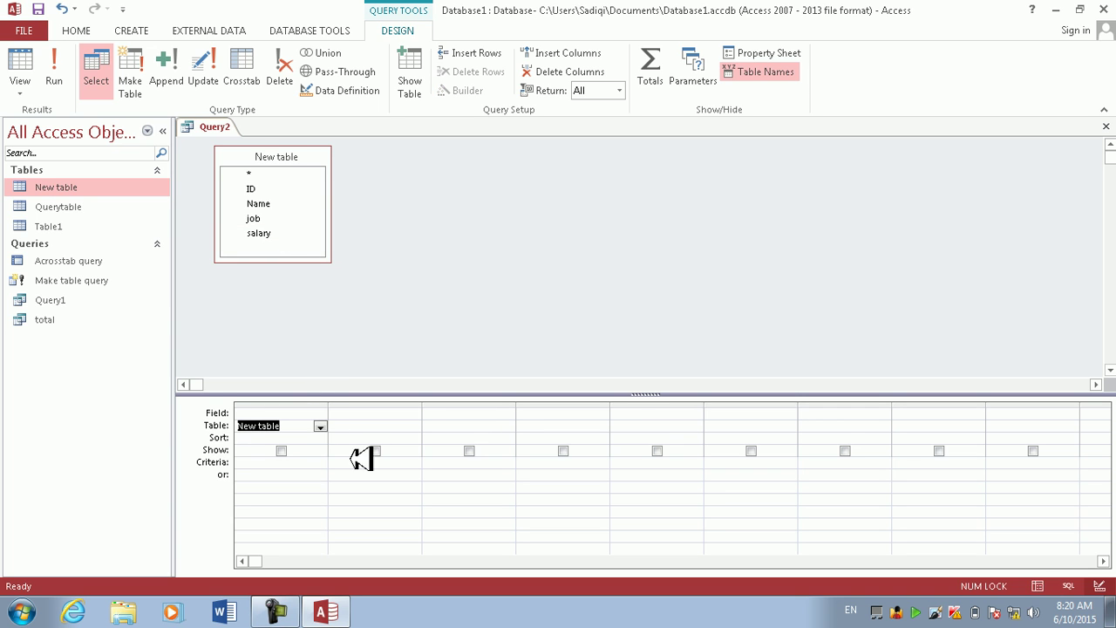
pyautogui.click(321, 415)
pyautogui.click(321, 415)
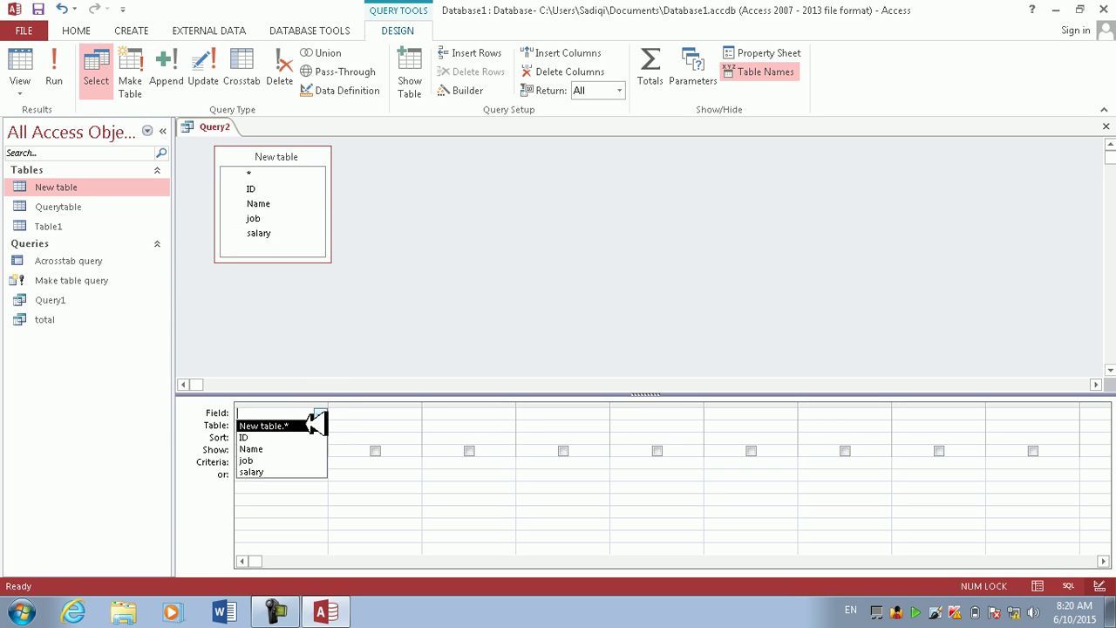
pyautogui.click(310, 425)
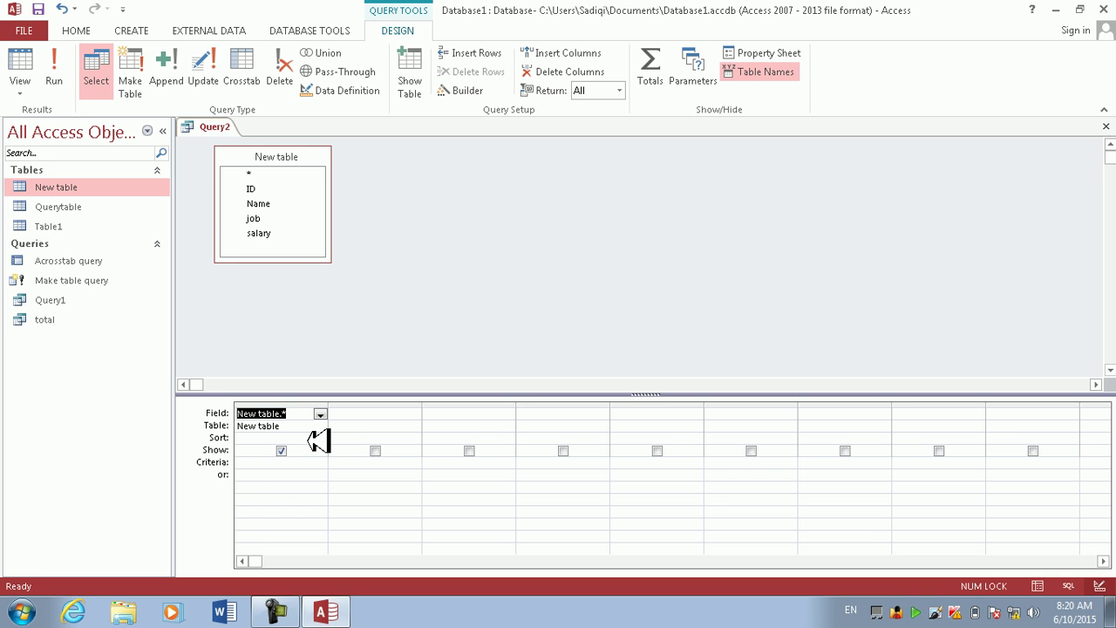
pyautogui.write('teacher:sum')
pyautogui.press('BackSpace')
pyautogui.press('BackSpace')
pyautogui.write('(if')
pyautogui.press('BackSpace')
pyautogui.press('BackSpace')
pyautogui.write('iif')
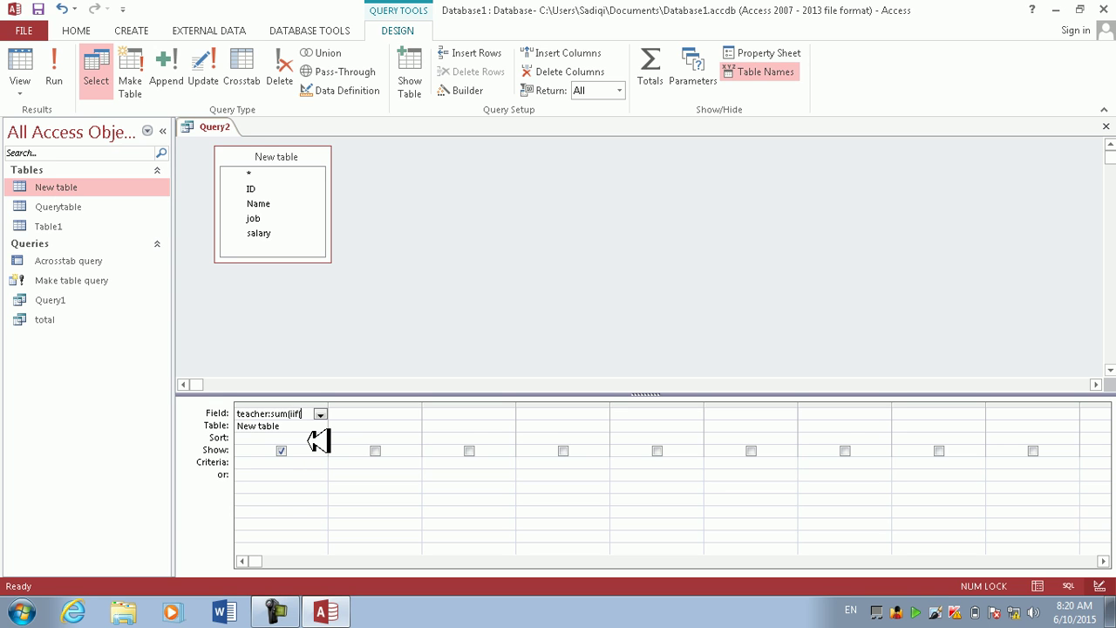
pyautogui.write('(jo')
pyautogui.press('BackSpace')
pyautogui.press('BackSpace')
pyautogui.press('BackSpace')
pyautogui.press('BackSpace')
pyautogui.press('BackSpace')
pyautogui.press('BackSpace')
pyautogui.press('BackSpace')
pyautogui.press('BackSpace')
pyautogui.press('BackSpace')
pyautogui.press('BackSpace')
pyautogui.press('BackSpace')
pyautogui.press('BackSpace')
pyautogui.press('BackSpace')
pyautogui.press('BackSpace')
pyautogui.press('BackSpace')
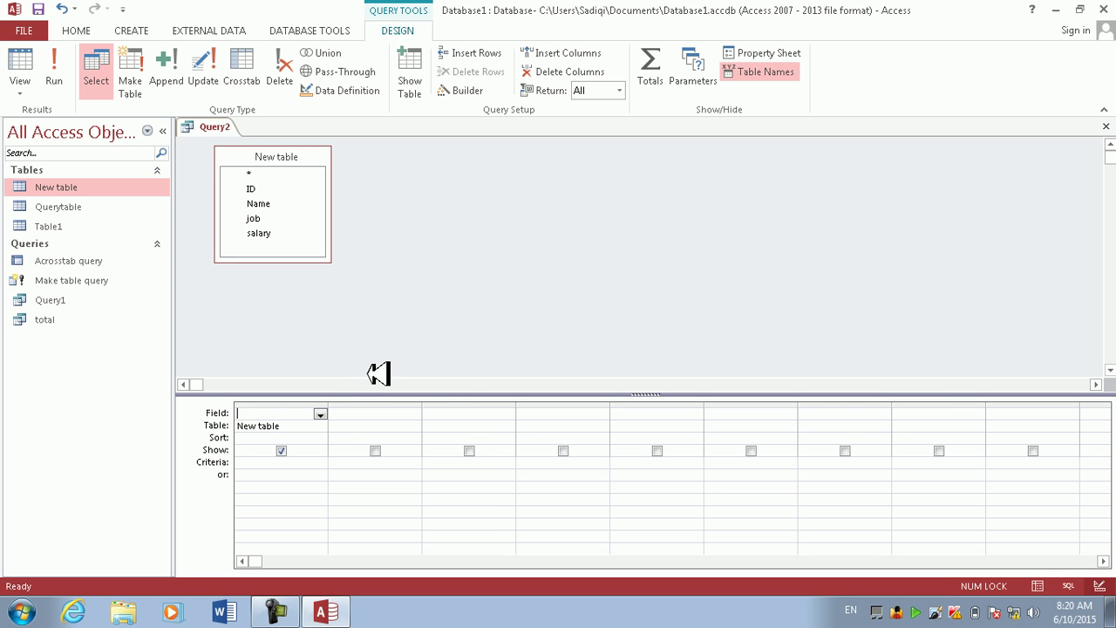
# Step: Add all New table fields (ID, Name, job and salary) to the query grid
pyautogui.doubleClick(301, 155)
pyautogui.moveTo(289, 187); pyautogui.dragTo(305, 415)
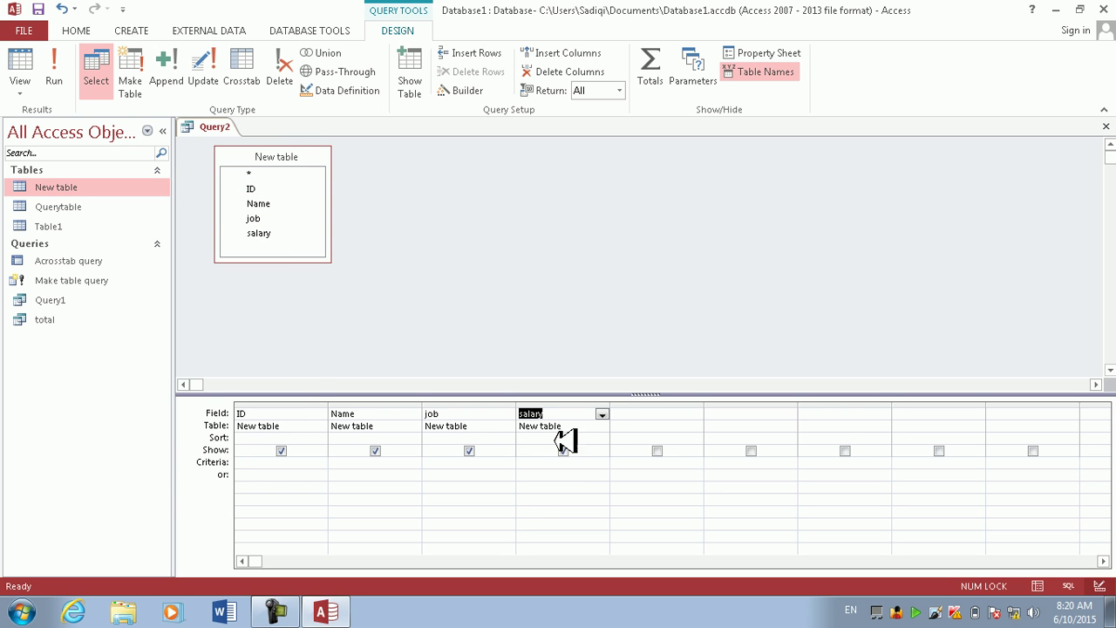
# Step: Redefine the salary column as salary:sum(iif(job="teacher",salary)) and try to run the query
pyautogui.click(563, 413)
pyautogui.write(':sum(')
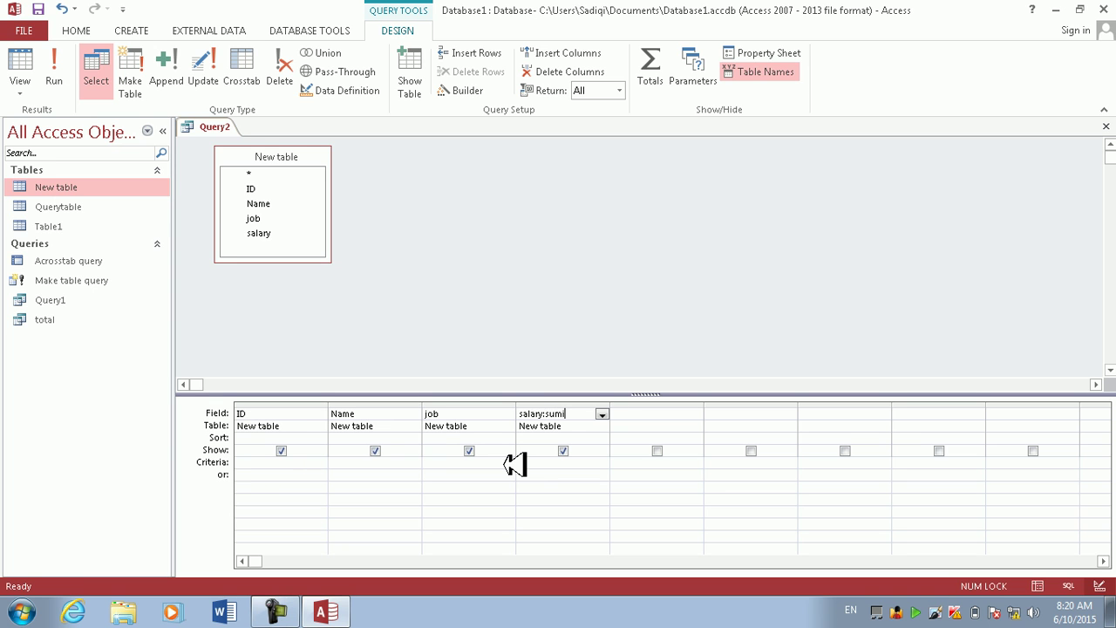
pyautogui.press('BackSpace')
pyautogui.press('Return')
pyautogui.press('Return')
pyautogui.write('=')
pyautogui.write('"teache')
pyautogui.write('r",sa')
pyautogui.write(')')
pyautogui.press('Return')
pyautogui.press('Return')
pyautogui.write(')')
pyautogui.press('Return')
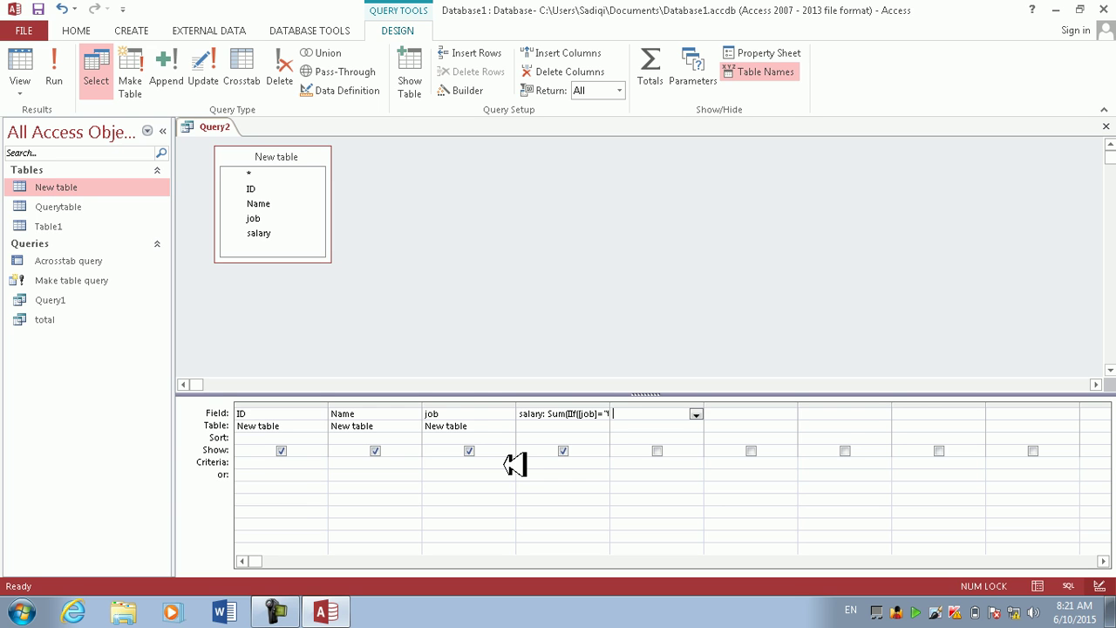
pyautogui.click(57, 68)
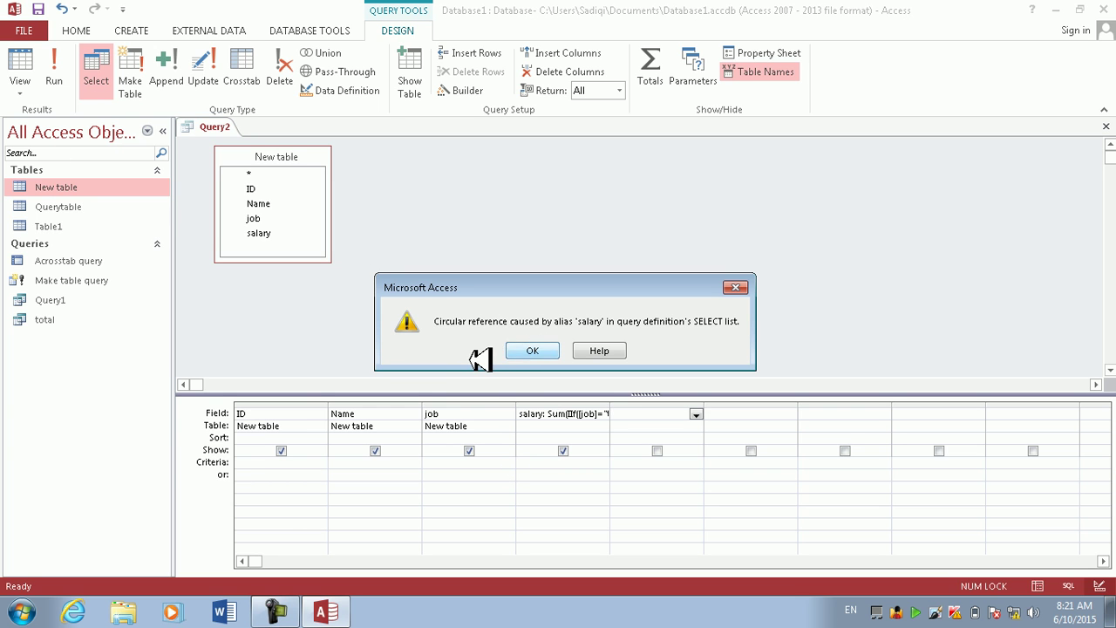
pyautogui.click(551, 348)
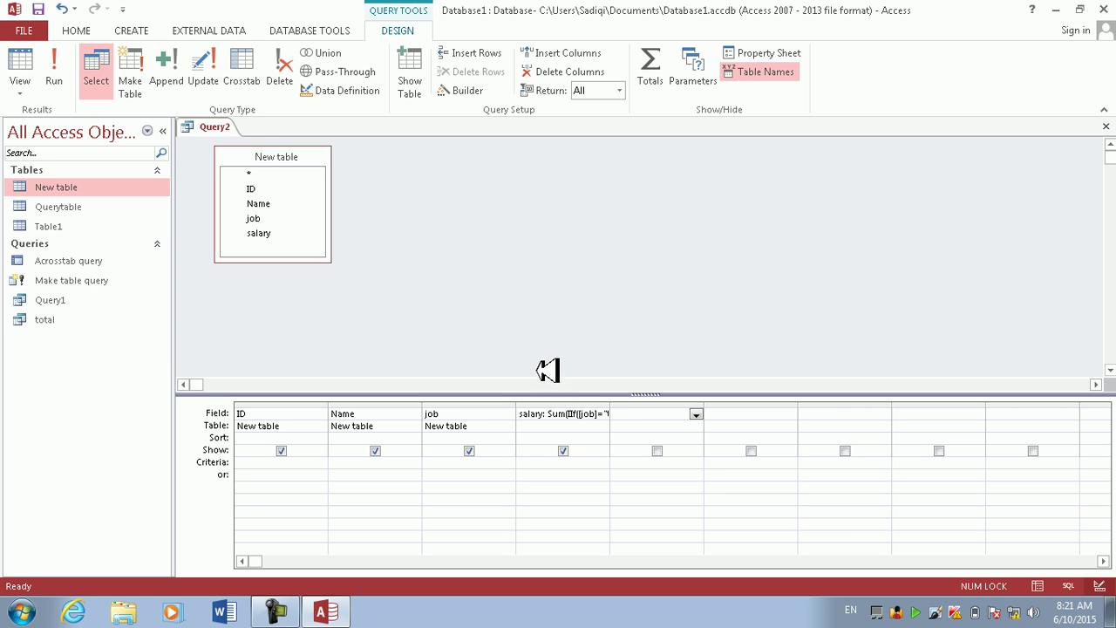
# Step: Assign the salary expression column to New table and try to run the query again
pyautogui.click(588, 428)
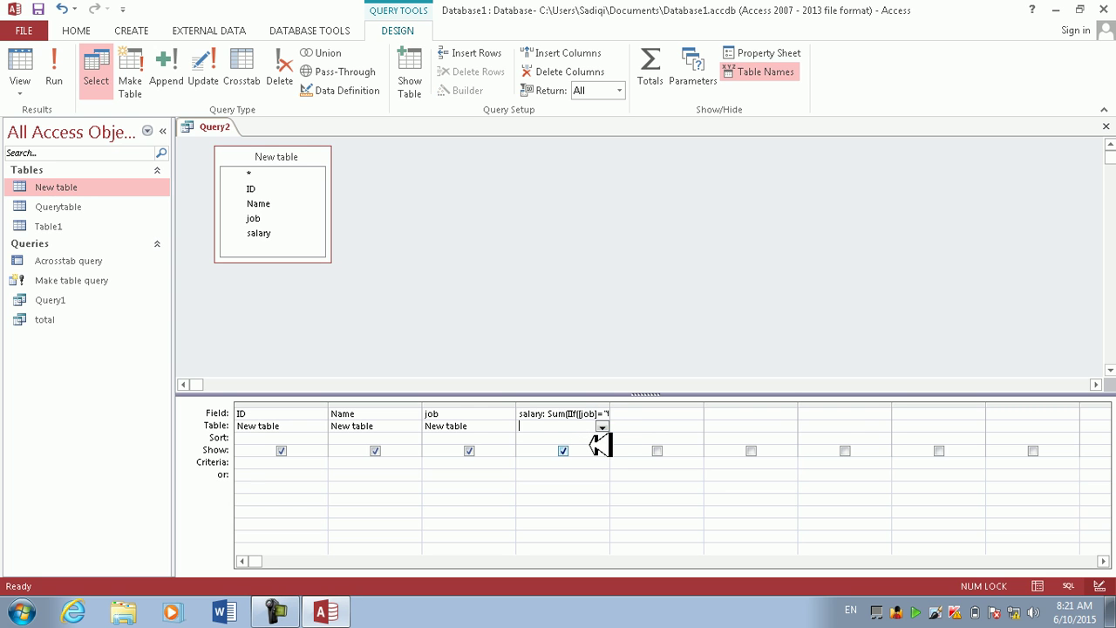
pyautogui.click(602, 426)
pyautogui.click(594, 438)
pyautogui.click(598, 438)
pyautogui.click(602, 437)
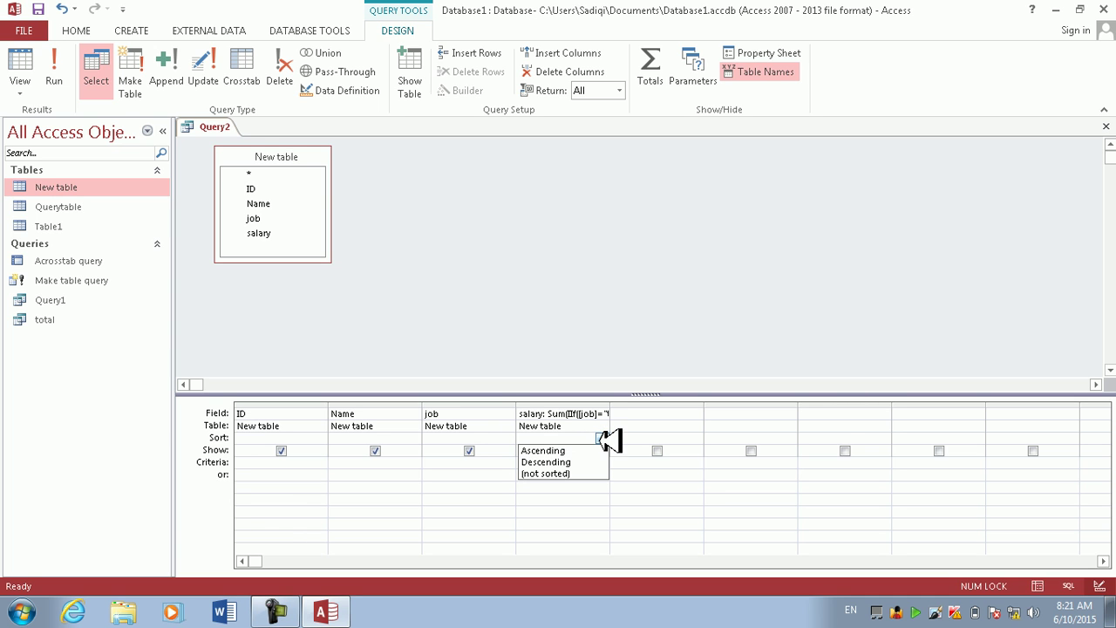
pyautogui.click(590, 425)
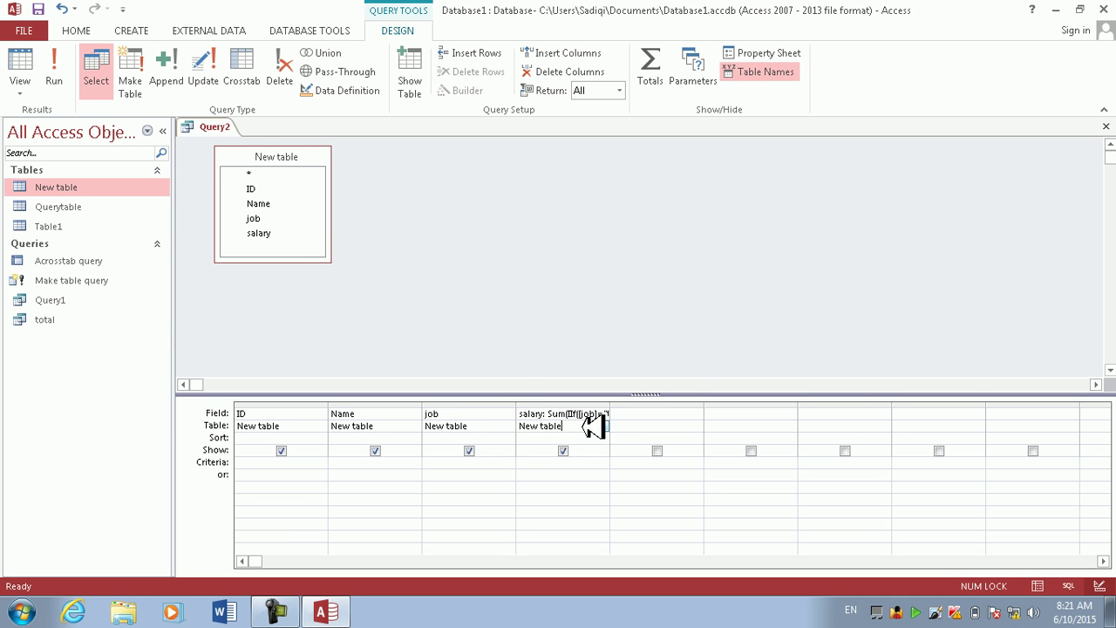
pyautogui.click(66, 60)
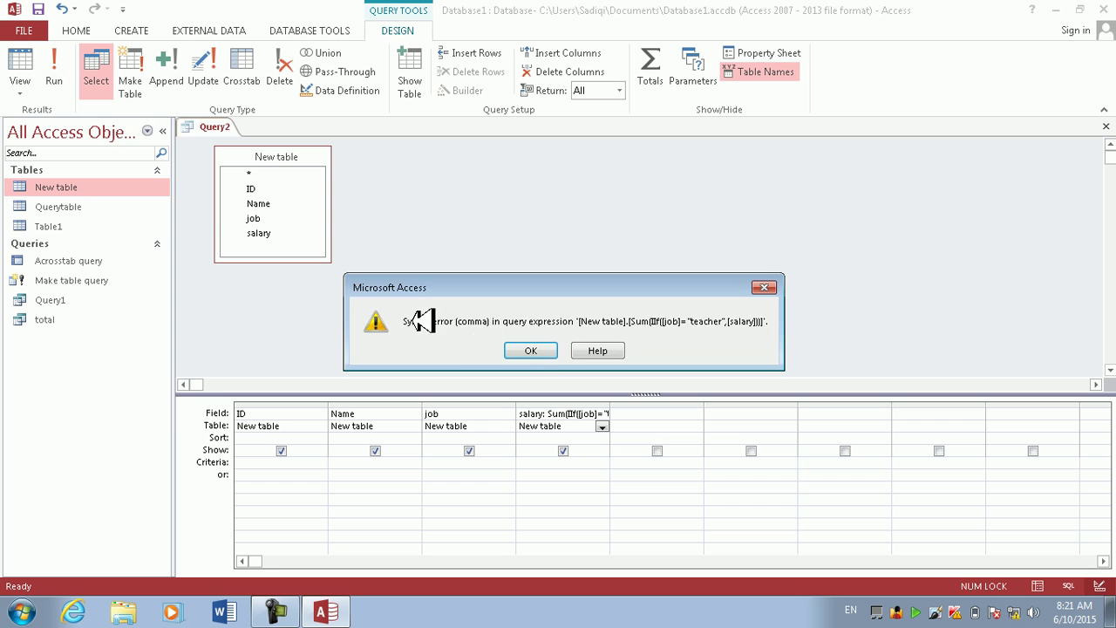
pyautogui.click(533, 346)
# Step: Clear the table name from the salary expression column
pyautogui.moveTo(590, 427); pyautogui.dragTo(467, 387)
pyautogui.press('BackSpace')
pyautogui.click(595, 413)
# Step: Close the query without saving it and open New table to view its records
pyautogui.click(1105, 132)
pyautogui.click(565, 348)
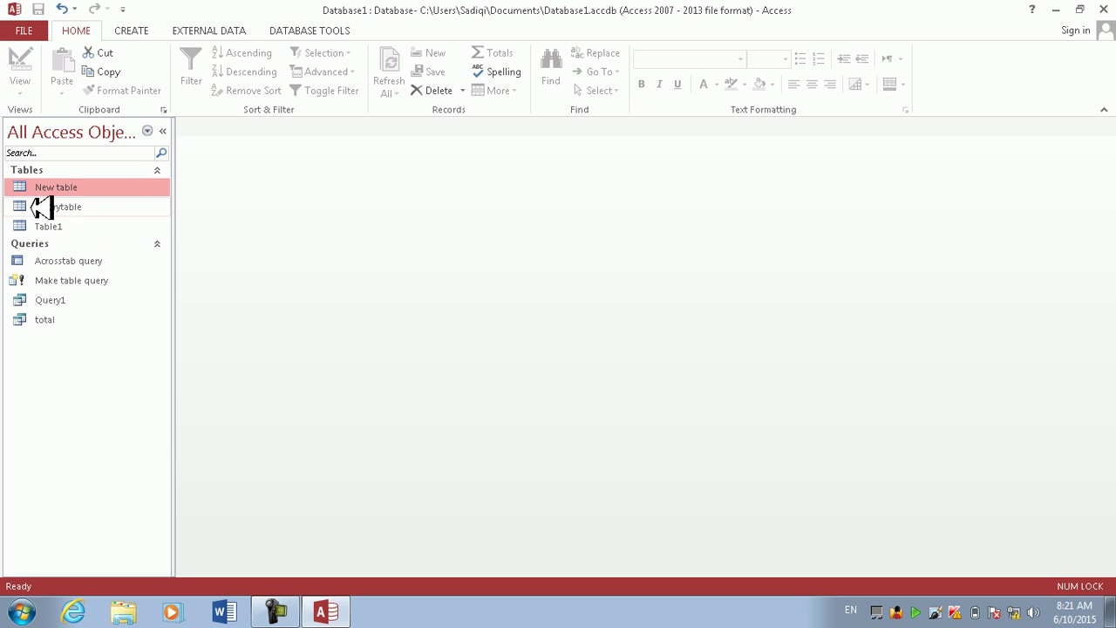
pyautogui.doubleClick(60, 188)
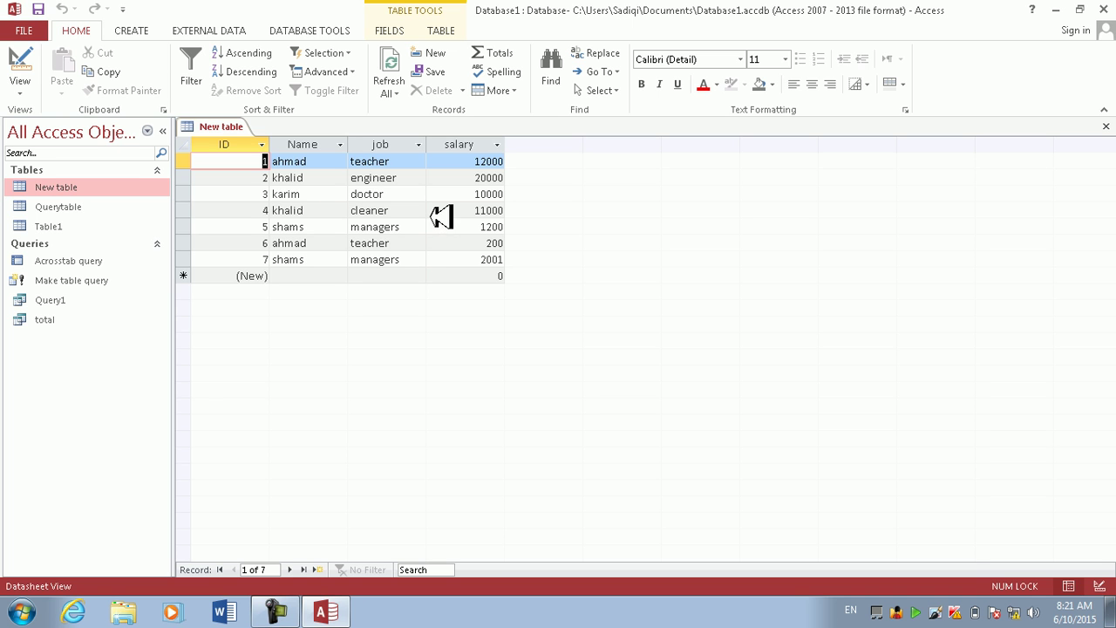
# Step: Close New table and create a new query design based on New table
pyautogui.click(1105, 123)
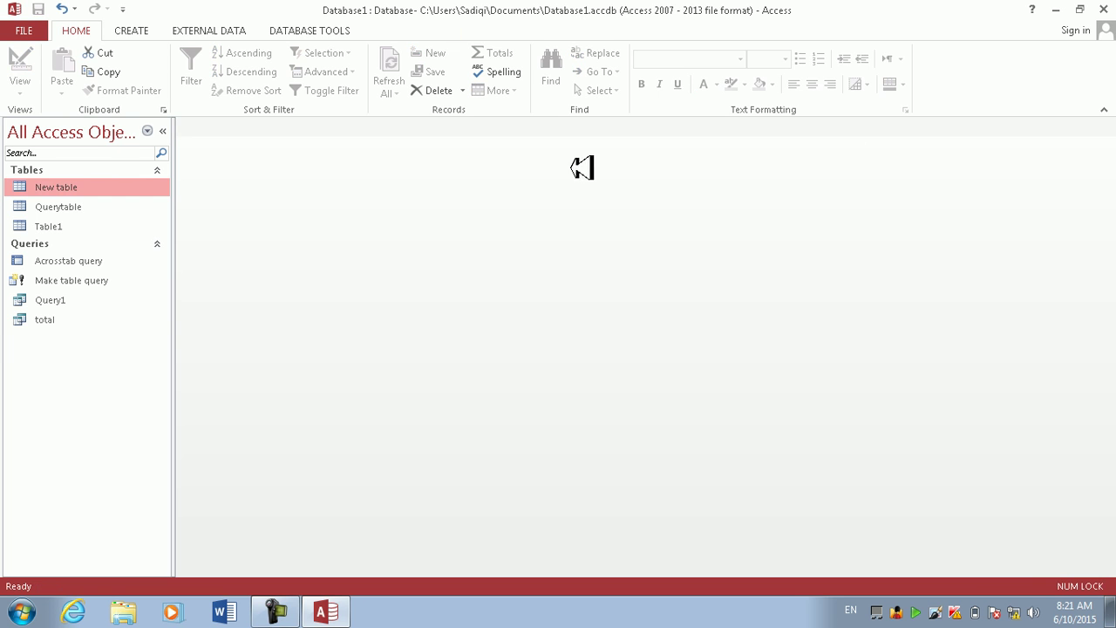
pyautogui.click(140, 31)
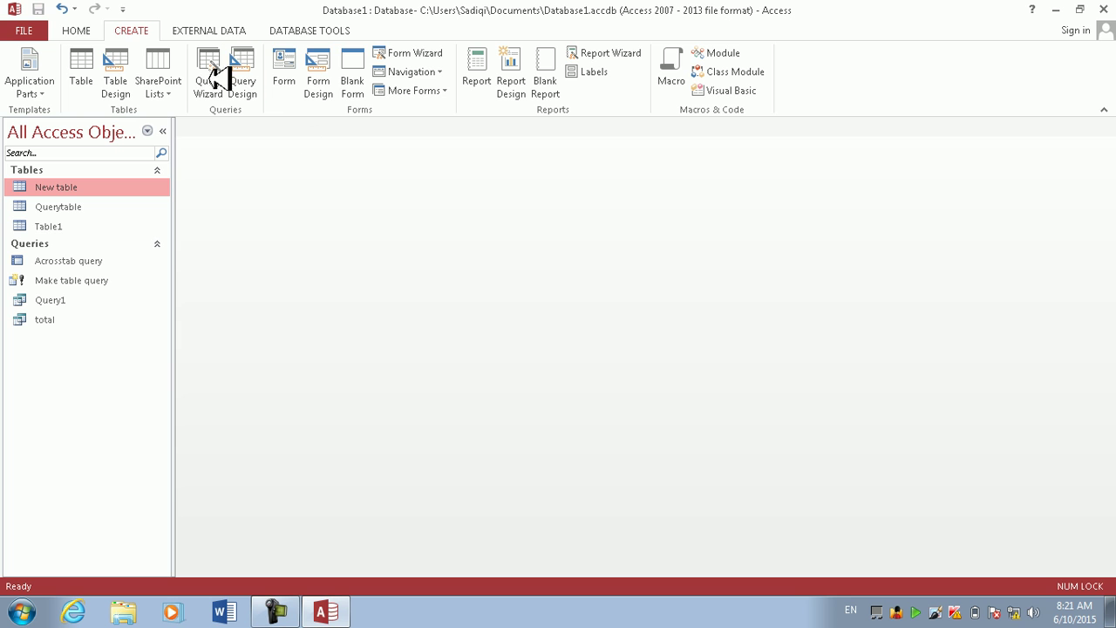
pyautogui.click(243, 80)
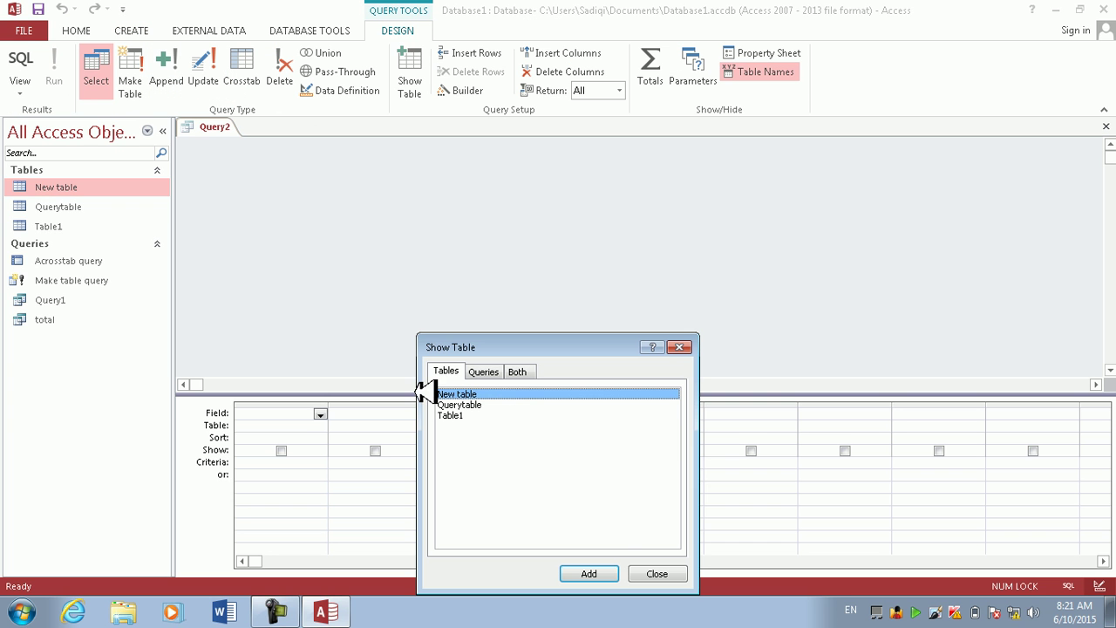
pyautogui.click(614, 573)
pyautogui.click(660, 573)
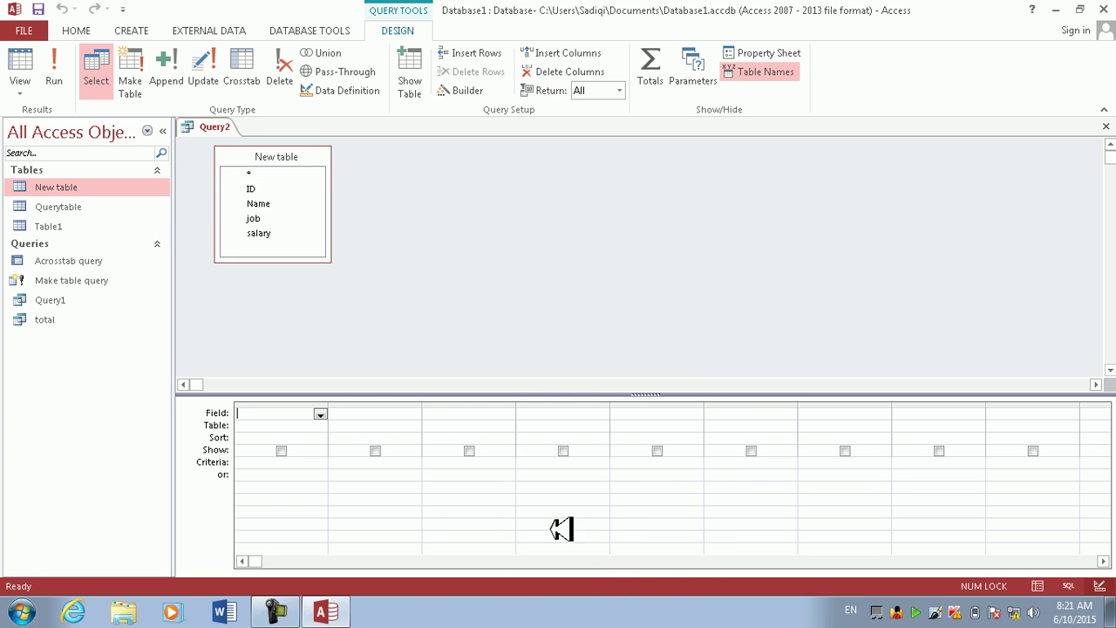
# Step: Add the ID, Name, job and salary fields of New table to the query grid
pyautogui.click(321, 413)
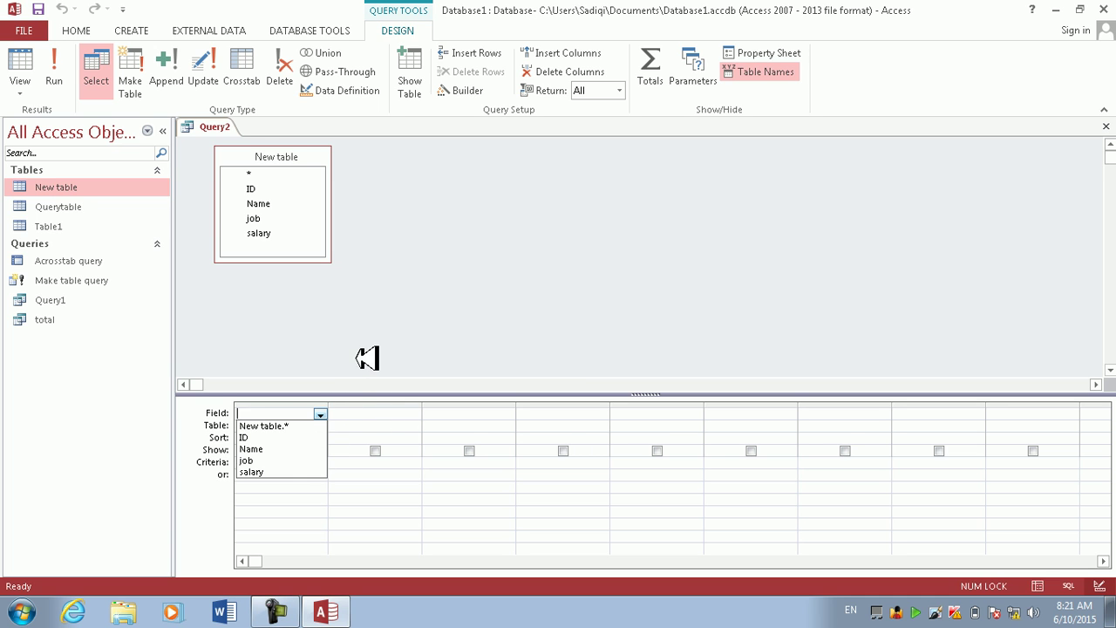
pyautogui.click(304, 175)
pyautogui.doubleClick(305, 157)
pyautogui.moveTo(304, 175); pyautogui.dragTo(301, 415)
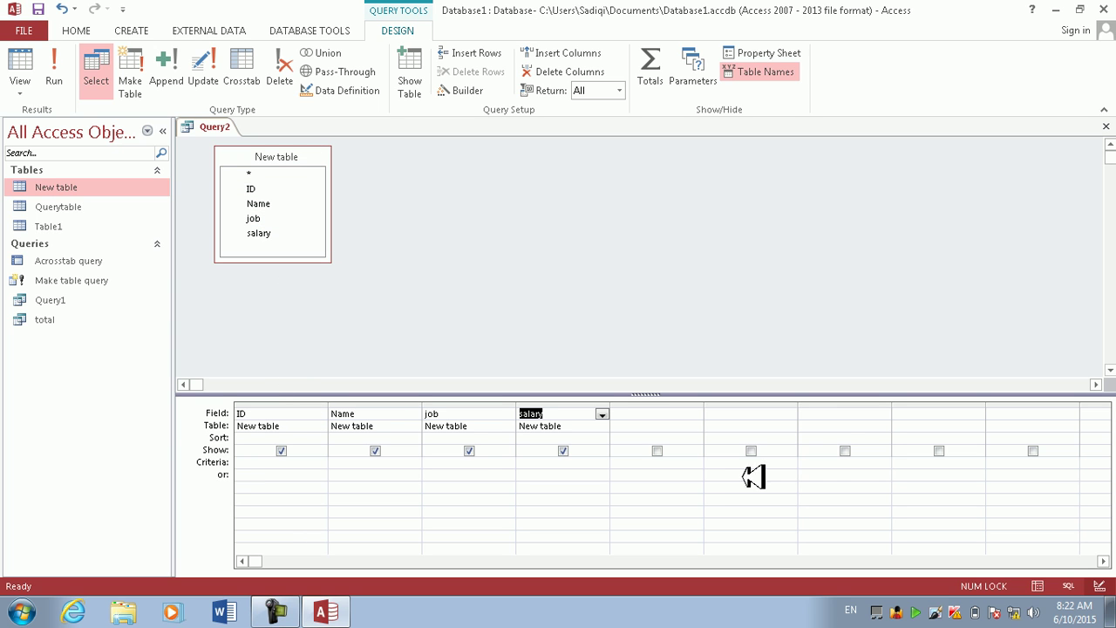
# Step: Add a calculated column salaryt: Sum(IIf([job]="teacher",[salary])) after the salary field
pyautogui.click(660, 414)
pyautogui.click(695, 414)
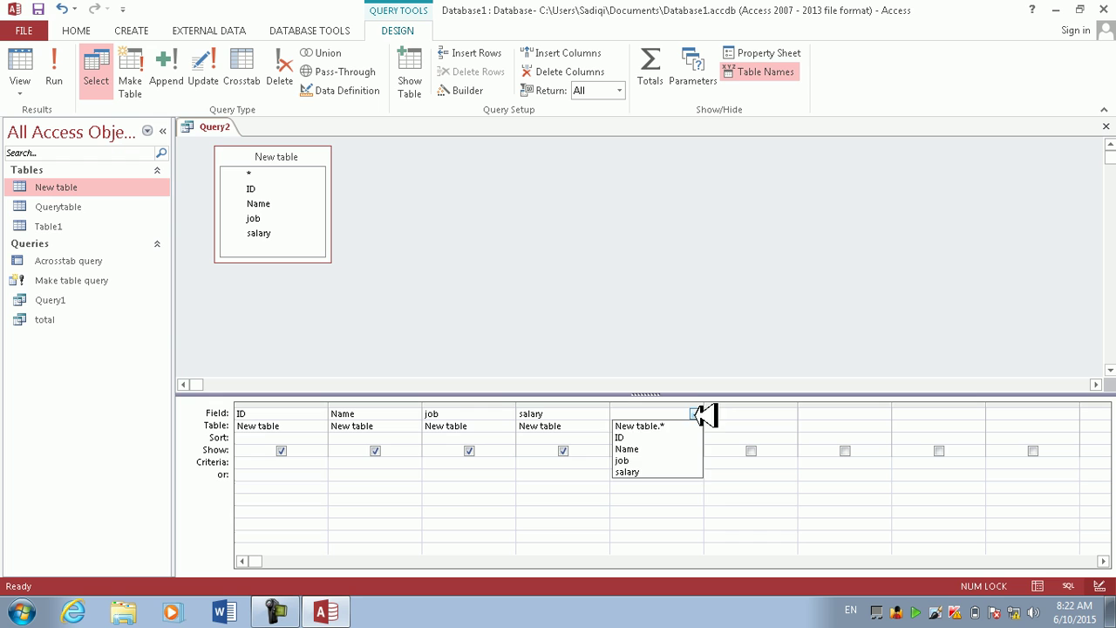
pyautogui.click(677, 484)
pyautogui.click(685, 413)
pyautogui.click(695, 414)
pyautogui.click(688, 468)
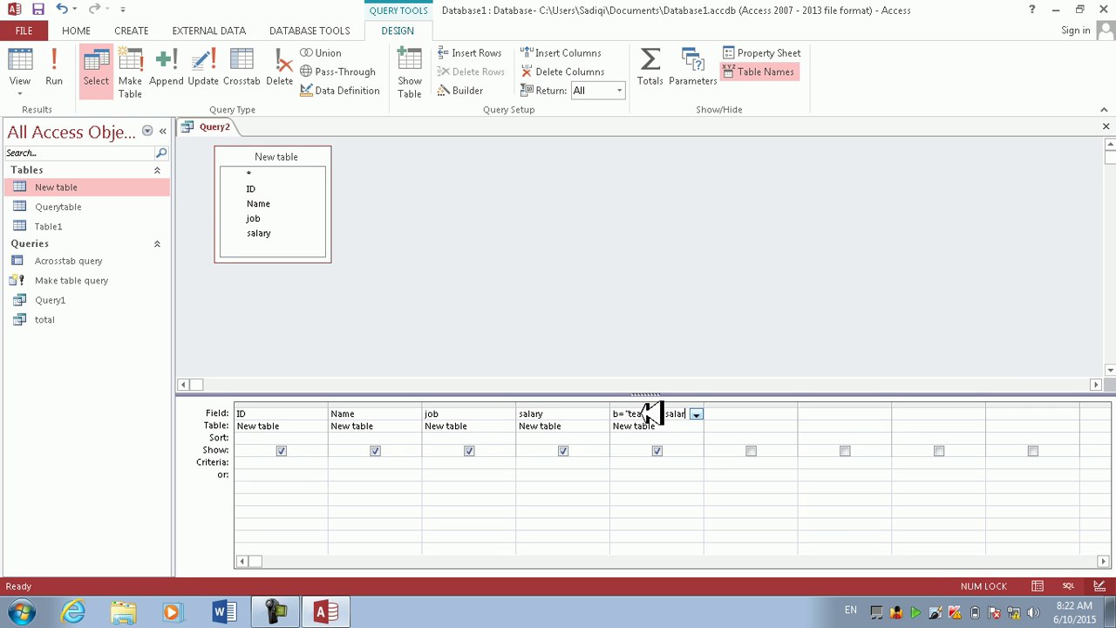
pyautogui.press('Return')
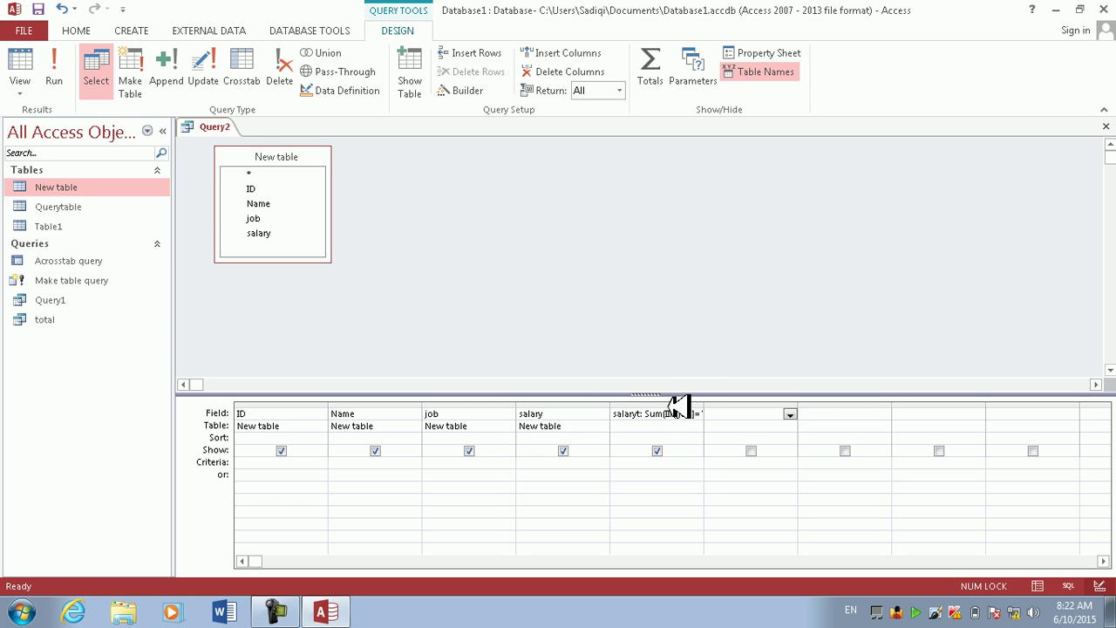
# Step: Assign the salaryt expression column to New table and try to run the query
pyautogui.click(677, 405)
pyautogui.rightClick(677, 408)
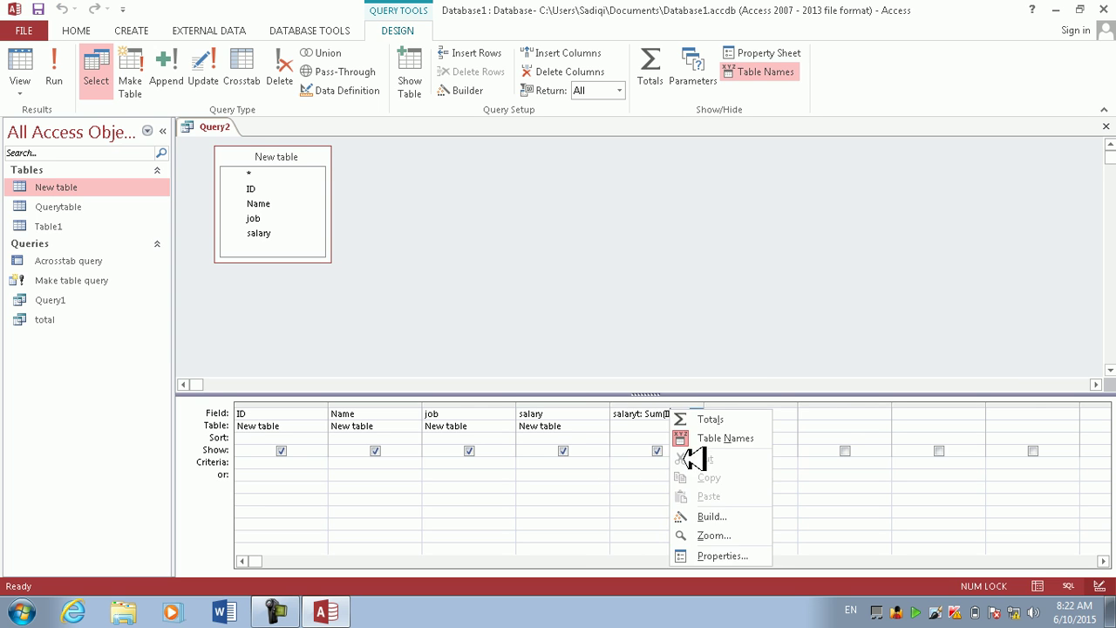
pyautogui.click(649, 422)
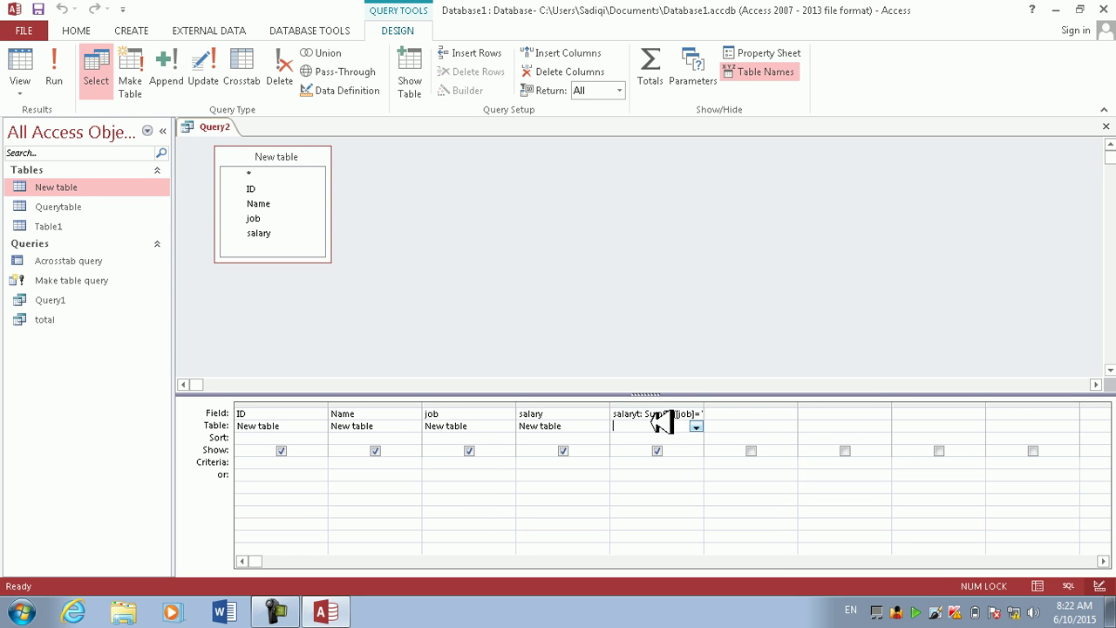
pyautogui.click(697, 426)
pyautogui.click(669, 438)
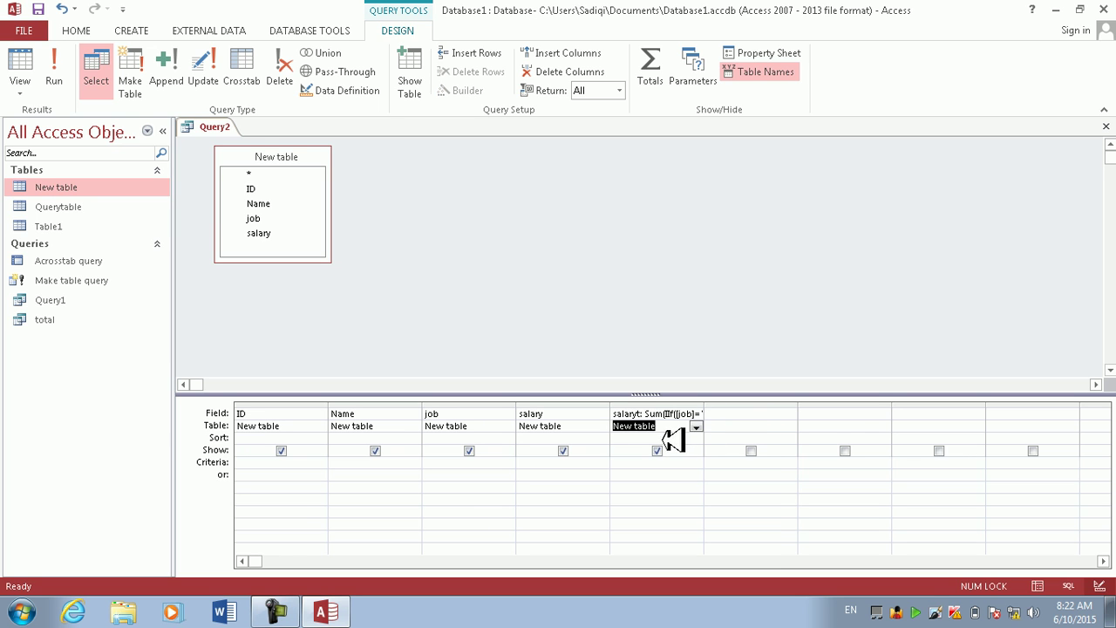
pyautogui.click(654, 438)
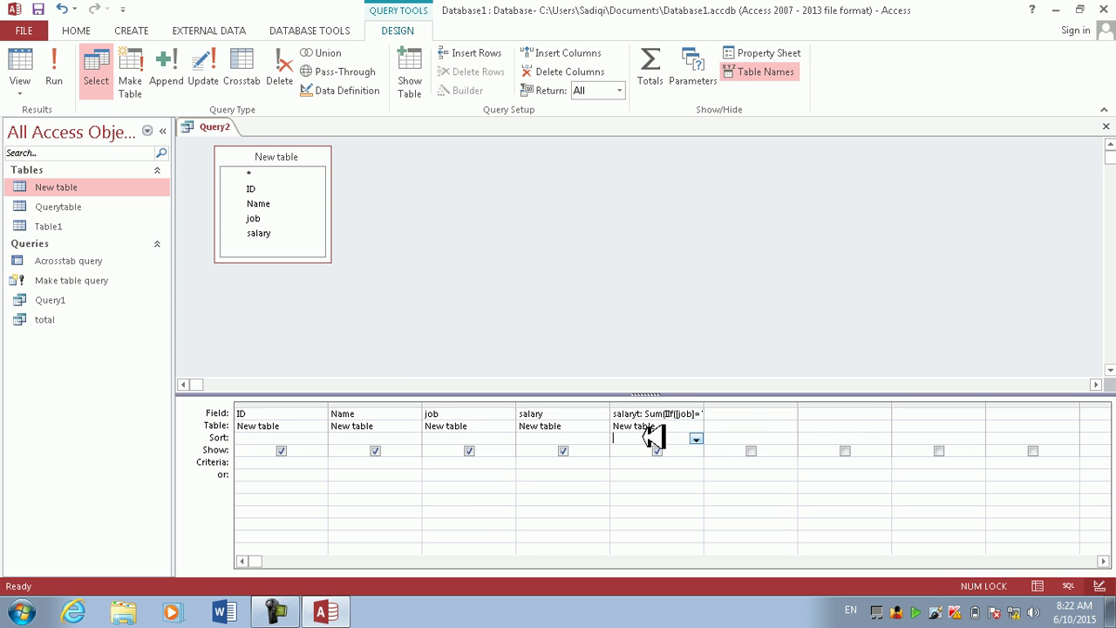
pyautogui.click(575, 427)
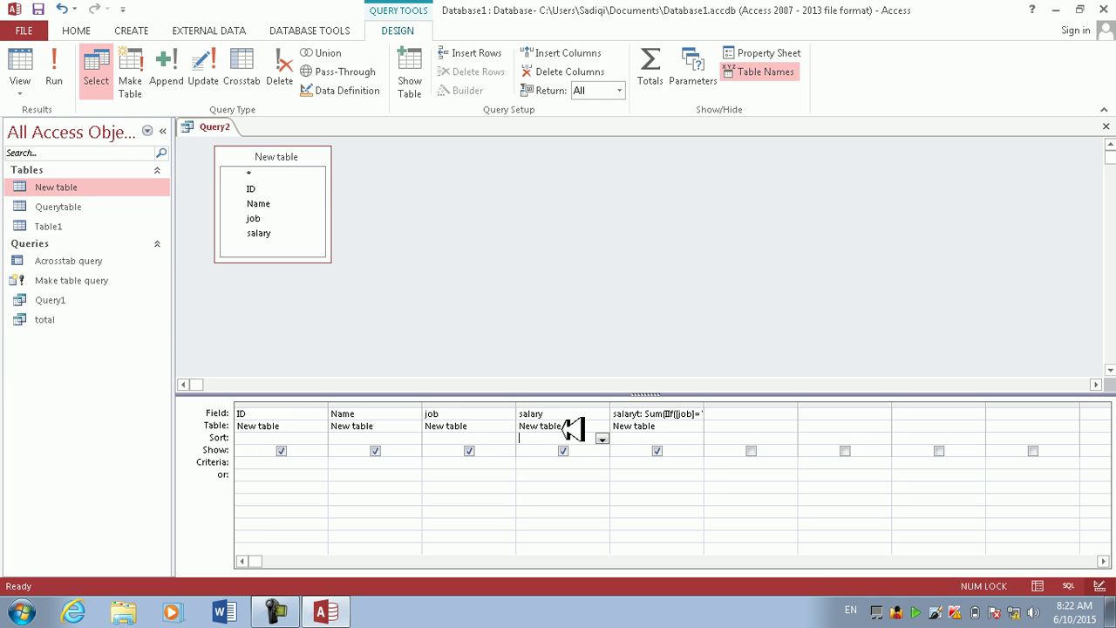
pyautogui.click(642, 425)
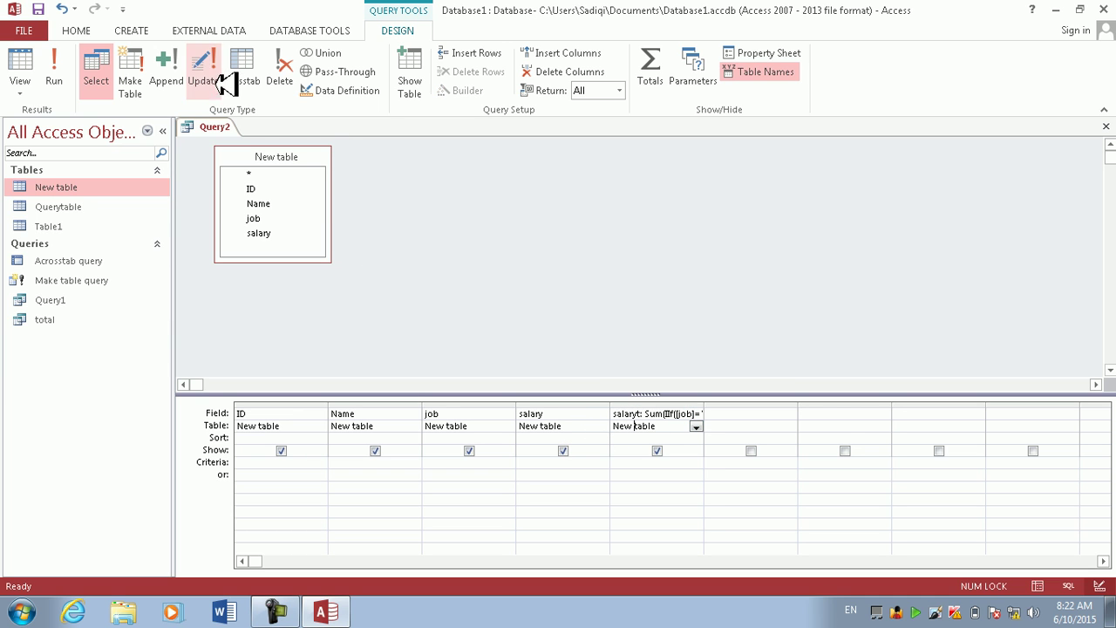
pyautogui.click(58, 68)
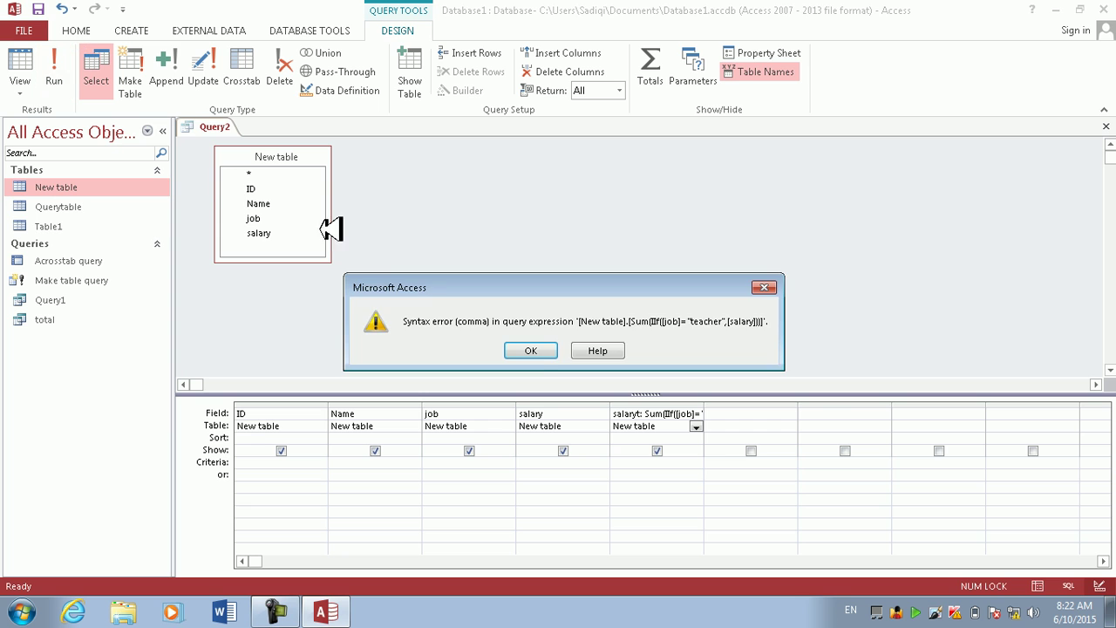
pyautogui.click(530, 351)
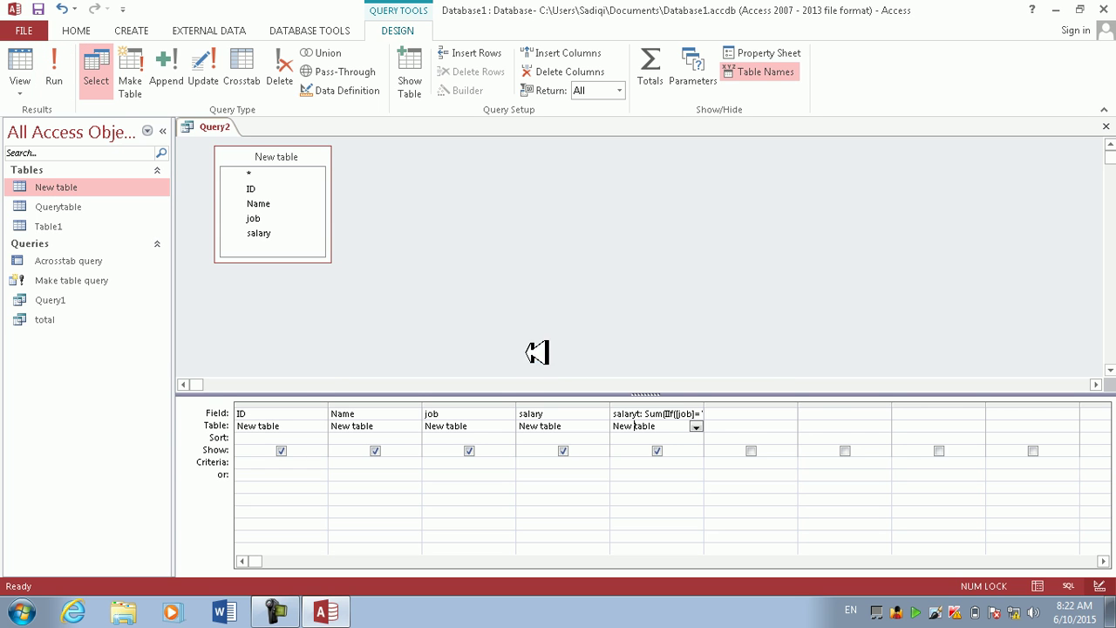
# Step: Clear the table name from the salaryt expression column
pyautogui.click(593, 415)
pyautogui.doubleClick(641, 425)
pyautogui.press('BackSpace')
pyautogui.press('BackSpace')
pyautogui.press('BackSpace')
pyautogui.press('BackSpace')
pyautogui.press('BackSpace')
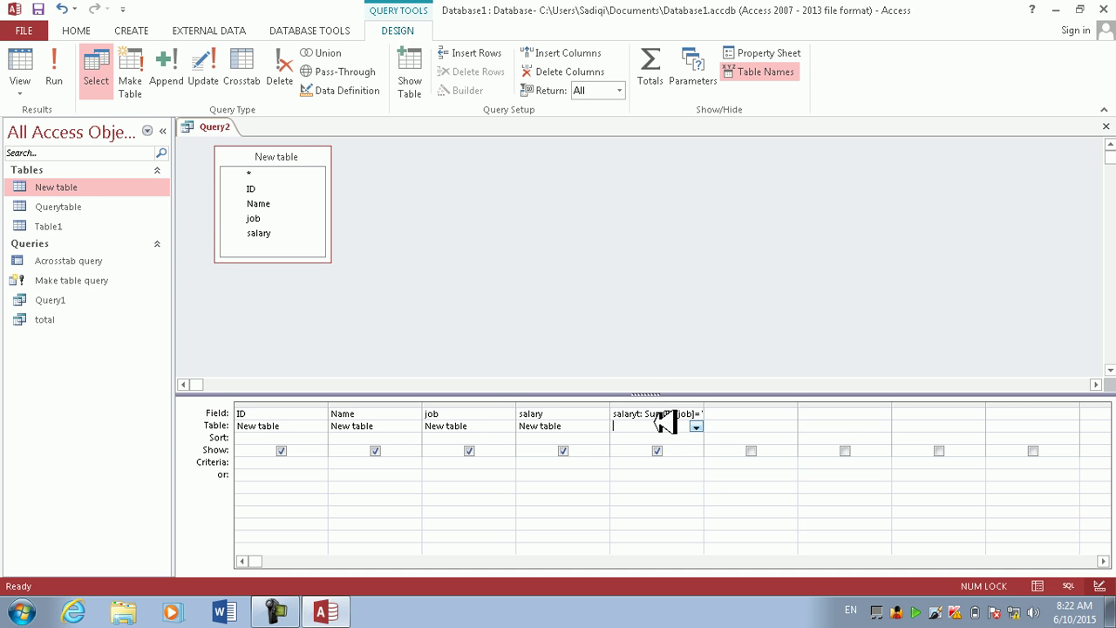
# Step: Delete the salaryt expression so that the fifth query column is empty
pyautogui.click(665, 414)
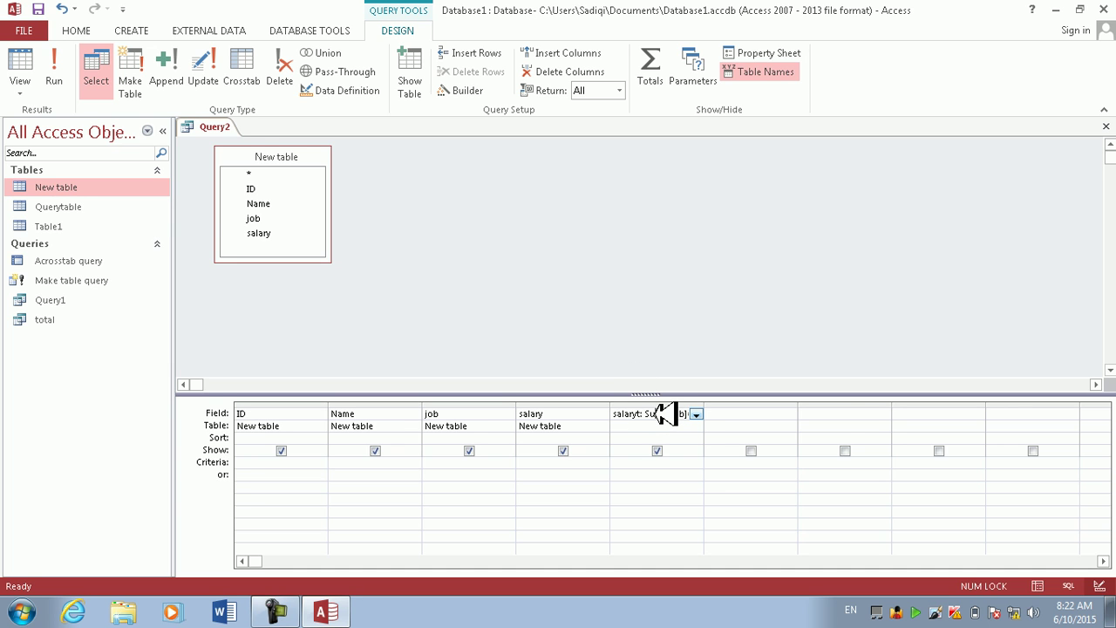
pyautogui.moveTo(665, 414); pyautogui.dragTo(626, 433)
pyautogui.press('BackSpace')
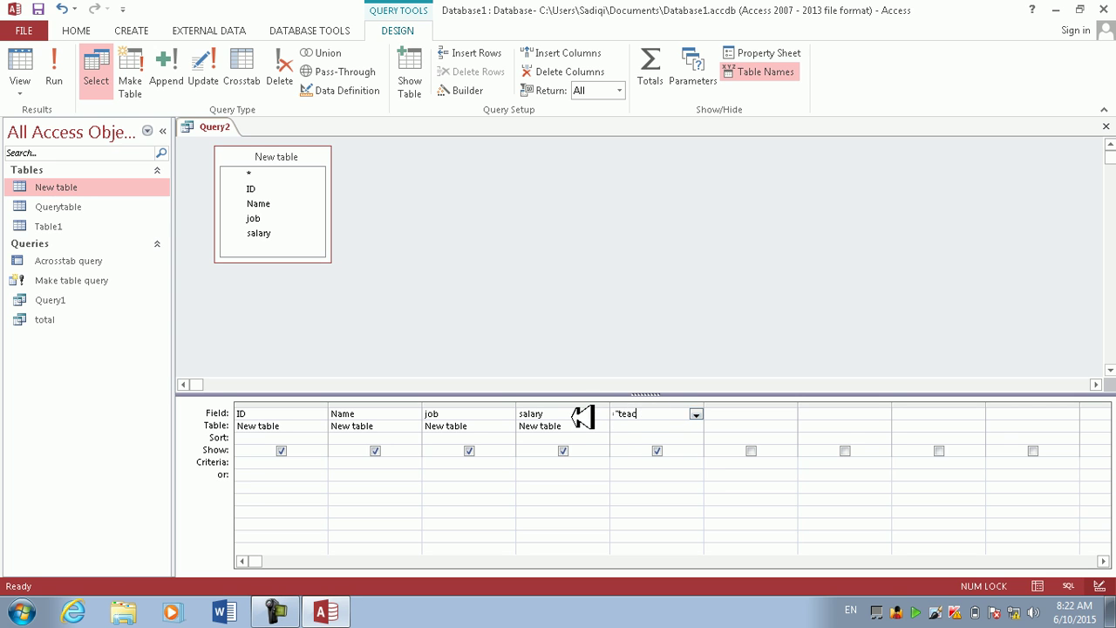
pyautogui.write('IIf([jo')
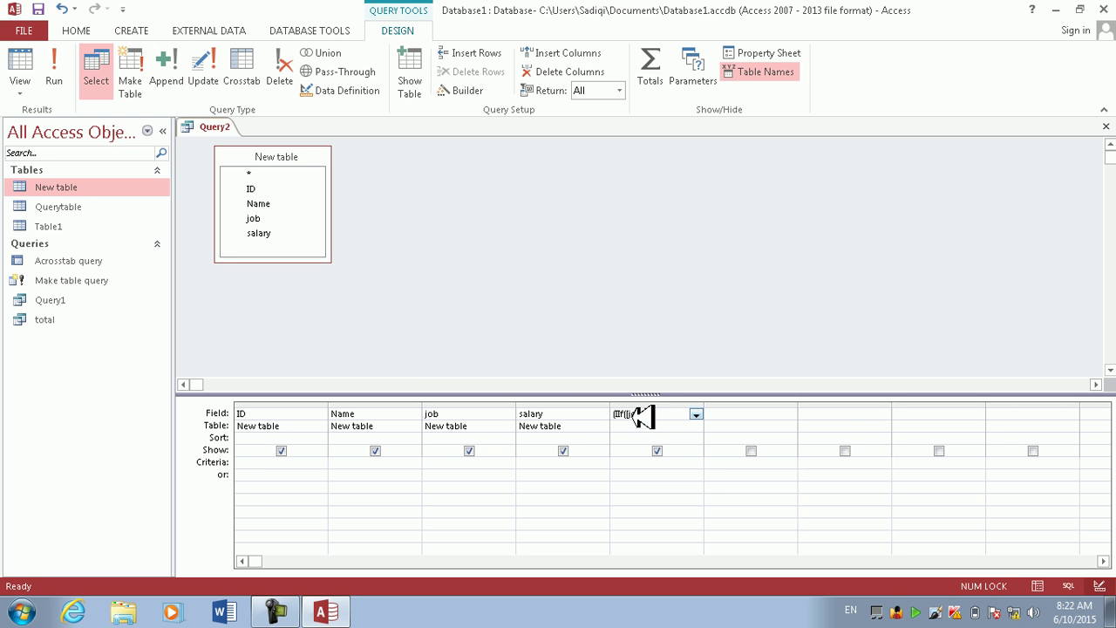
pyautogui.press('BackSpace')
pyautogui.press('BackSpace')
pyautogui.press('BackSpace')
pyautogui.press('BackSpace')
pyautogui.press('BackSpace')
pyautogui.press('BackSpace')
pyautogui.press('BackSpace')
# Step: Redefine the salary field as salary:sum(iif(job="teacher",salary))
pyautogui.click(590, 413)
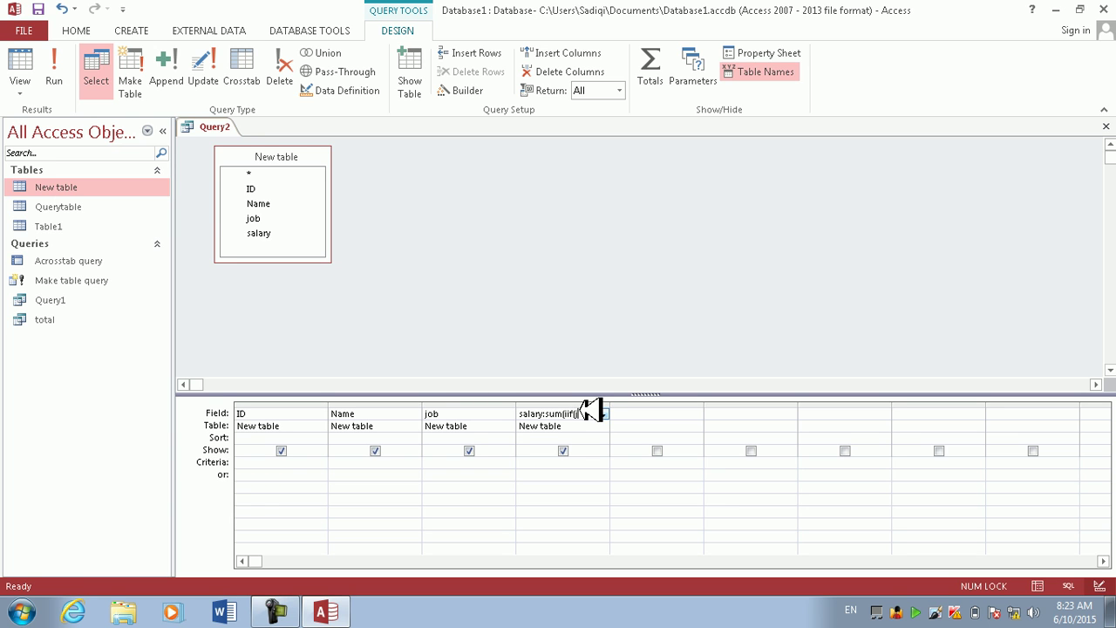
pyautogui.write('b=')
pyautogui.write(' "teach')
pyautogui.write('lary')
pyautogui.press('Return')
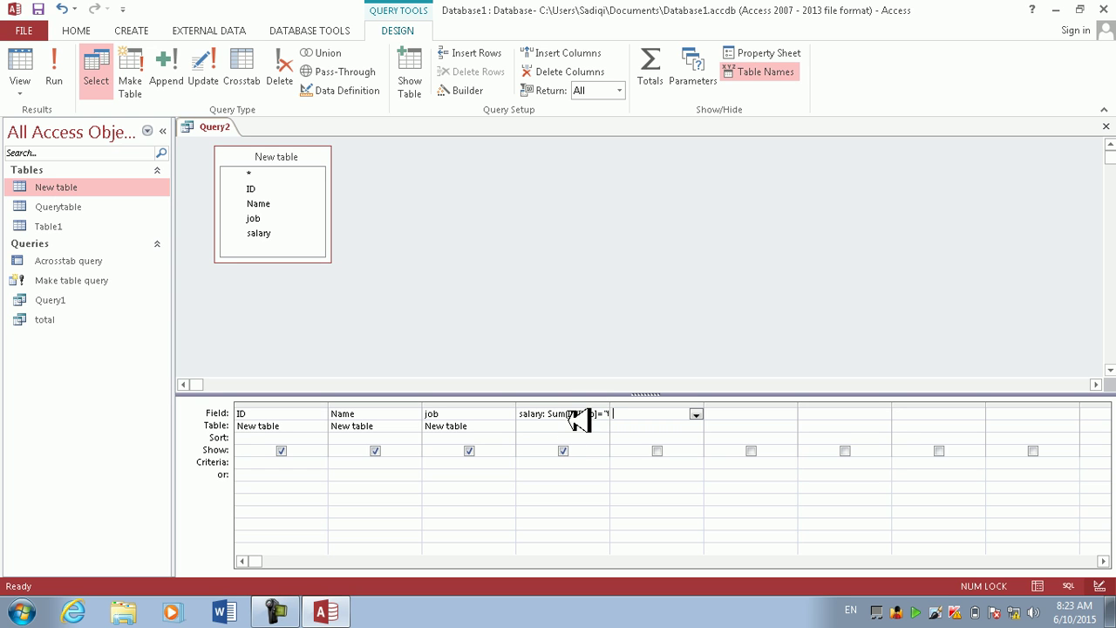
# Step: Close the query design without saving it
pyautogui.click(486, 421)
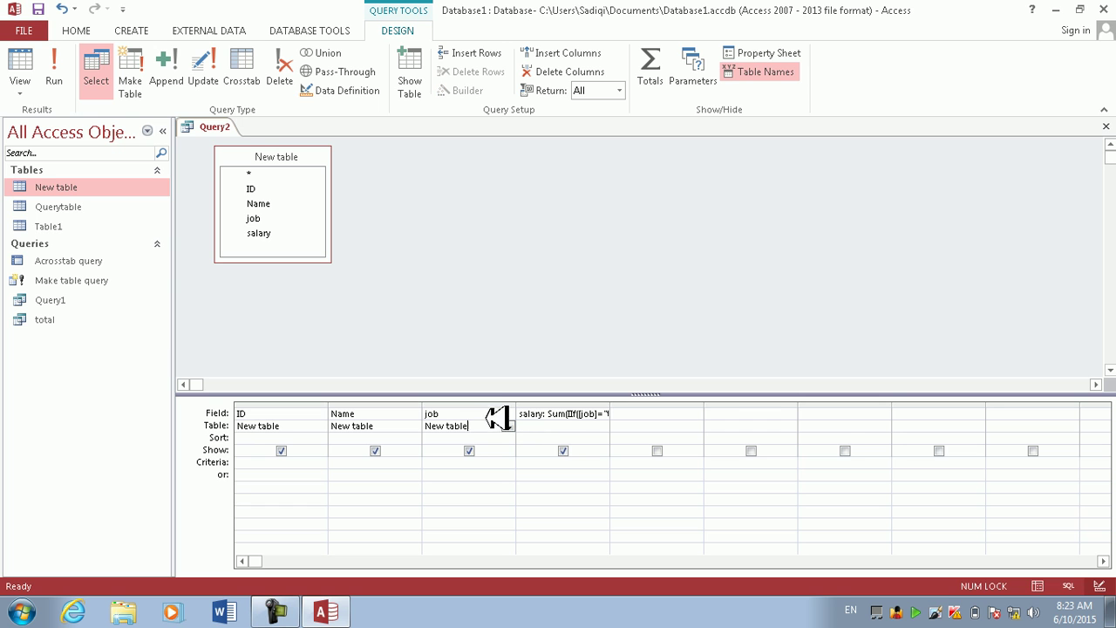
pyautogui.click(1105, 126)
pyautogui.click(565, 349)
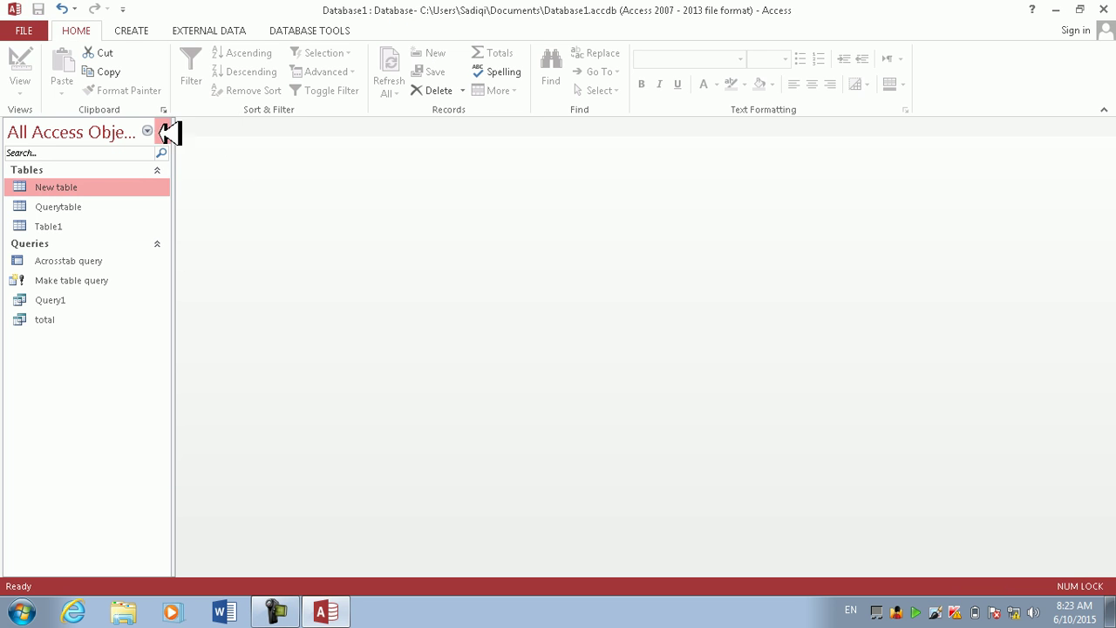
pyautogui.click(147, 32)
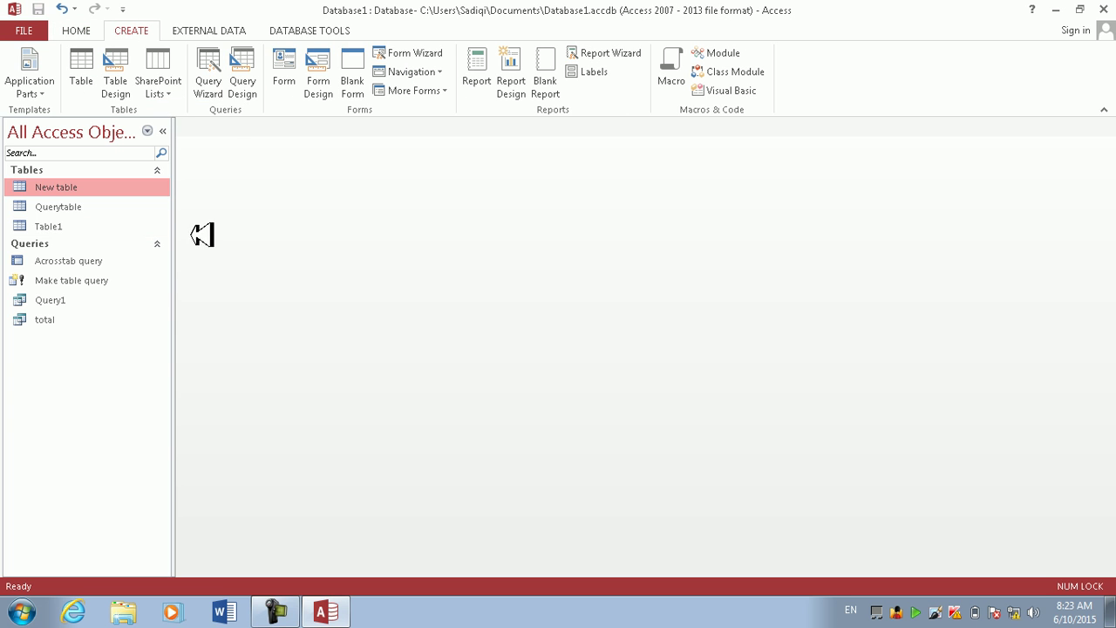
pyautogui.click(115, 281)
pyautogui.click(87, 304)
pyautogui.rightClick(87, 319)
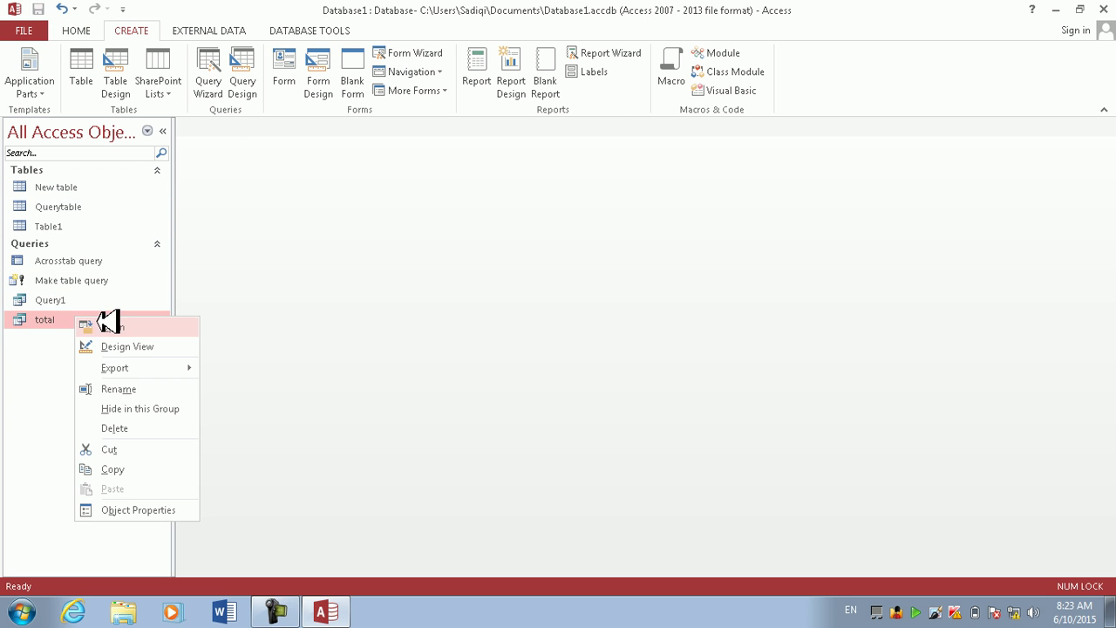
pyautogui.click(213, 248)
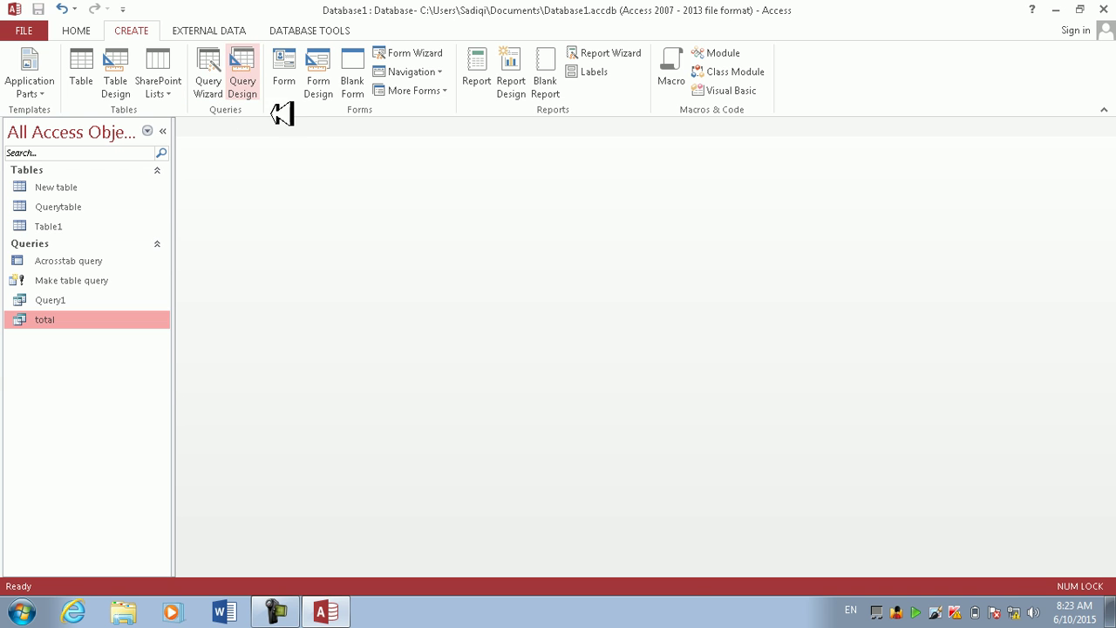
# Step: Create a new query design on New table containing the ID, Name, job and salary fields
pyautogui.click(241, 66)
pyautogui.press('Return')
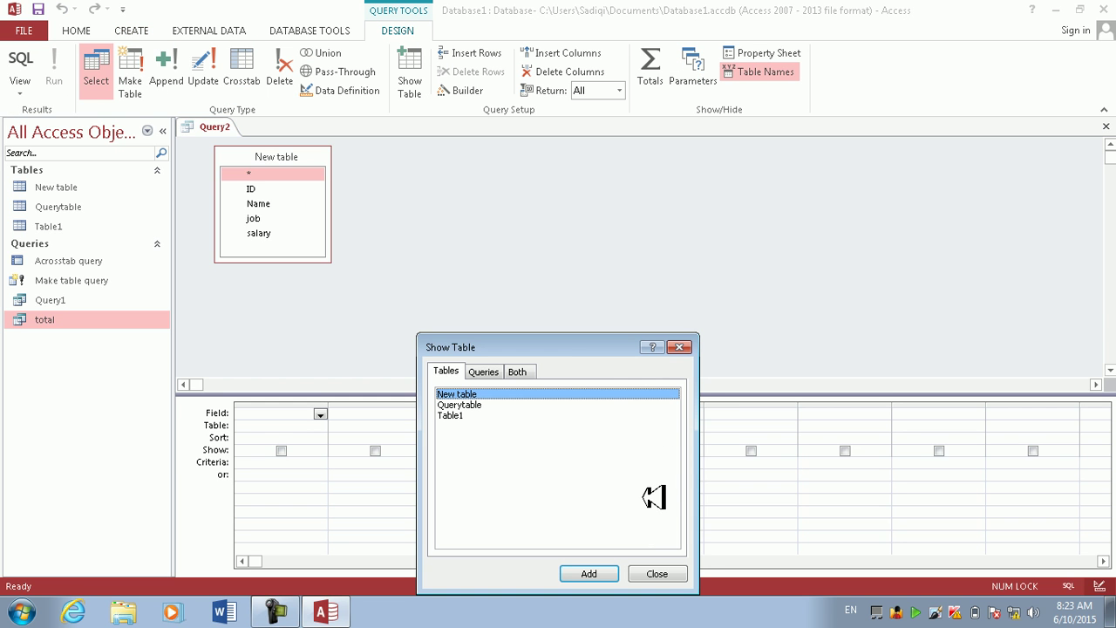
pyautogui.click(682, 572)
pyautogui.doubleClick(301, 156)
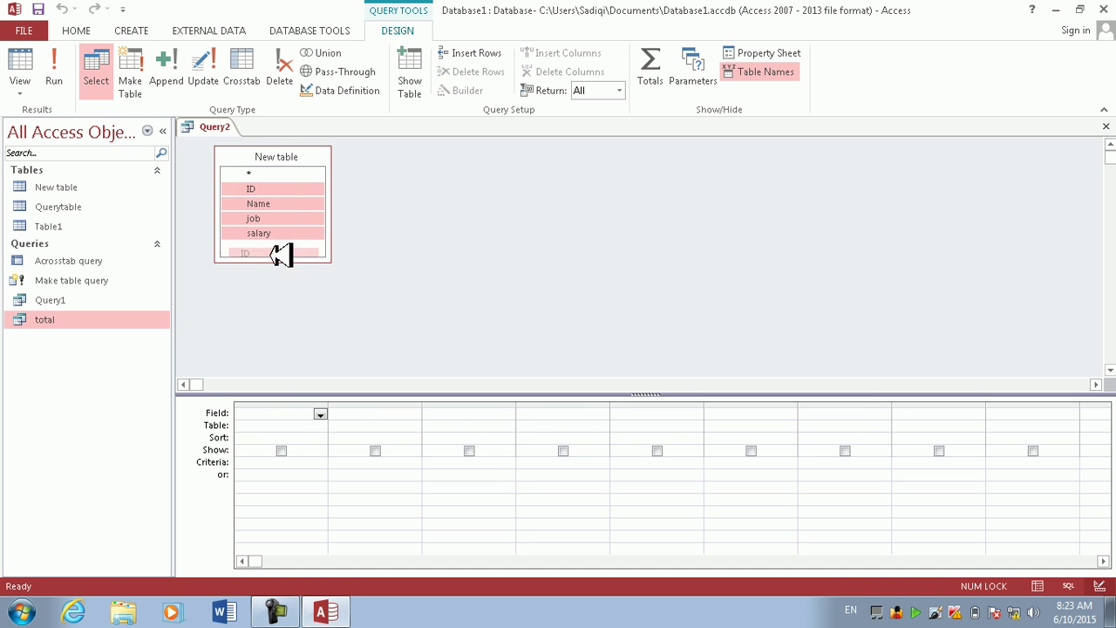
pyautogui.moveTo(281, 420); pyautogui.dragTo(281, 420)
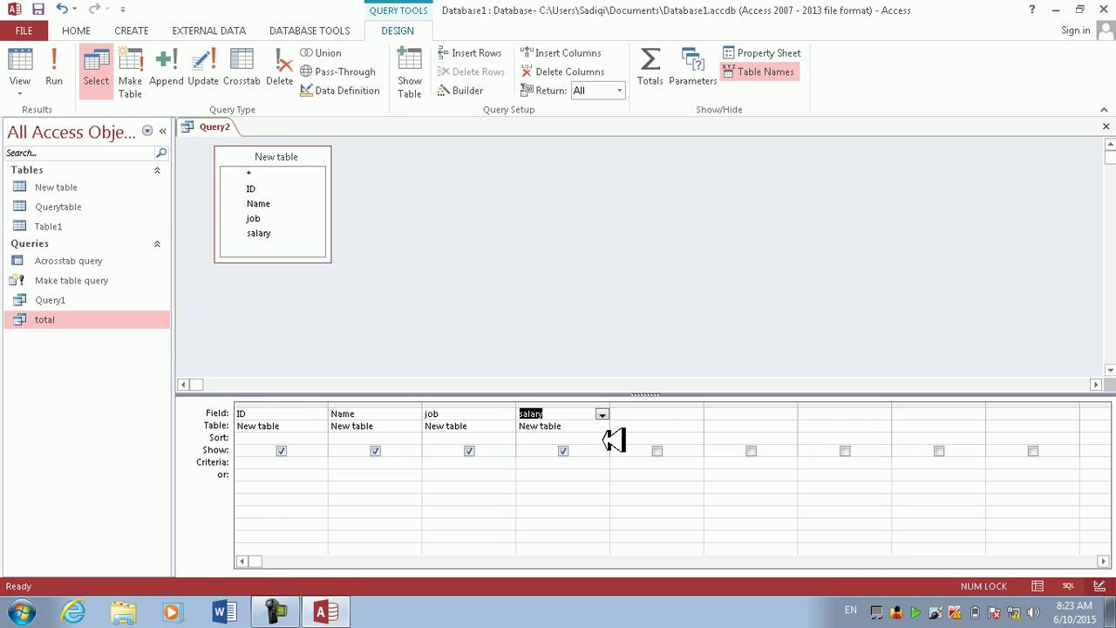
# Step: Convert the query to a make-table query in the current database and enter a job parameter criterion ending in "your teachers name]"
pyautogui.click(558, 463)
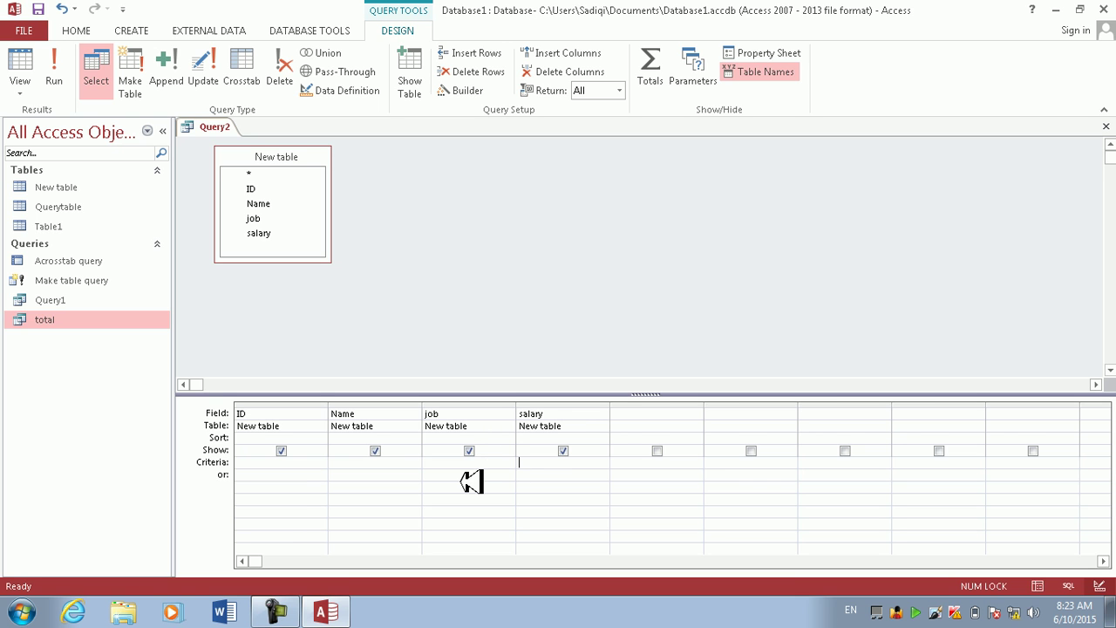
pyautogui.click(130, 75)
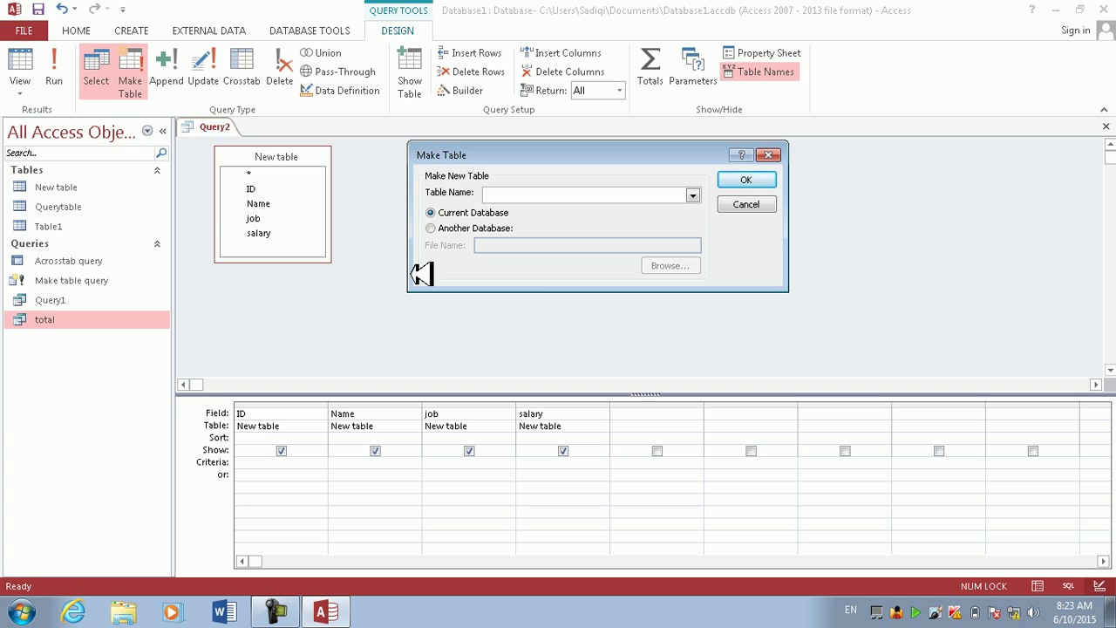
pyautogui.press('Return')
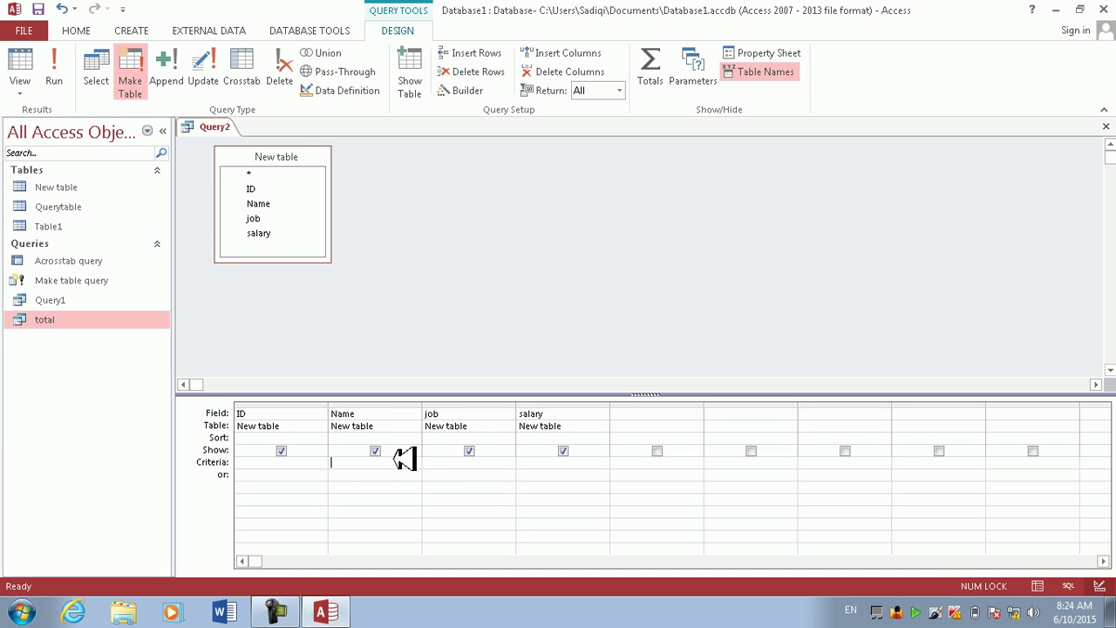
pyautogui.click(444, 462)
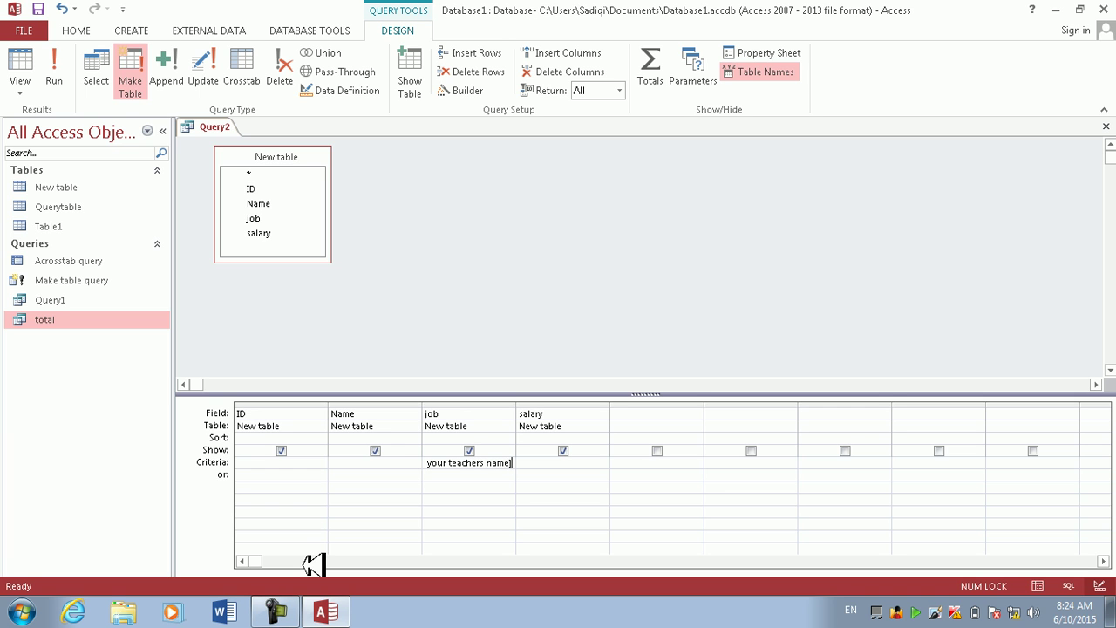
# Step: Close the query design and save it under the name "make query"
pyautogui.click(1105, 127)
pyautogui.click(492, 354)
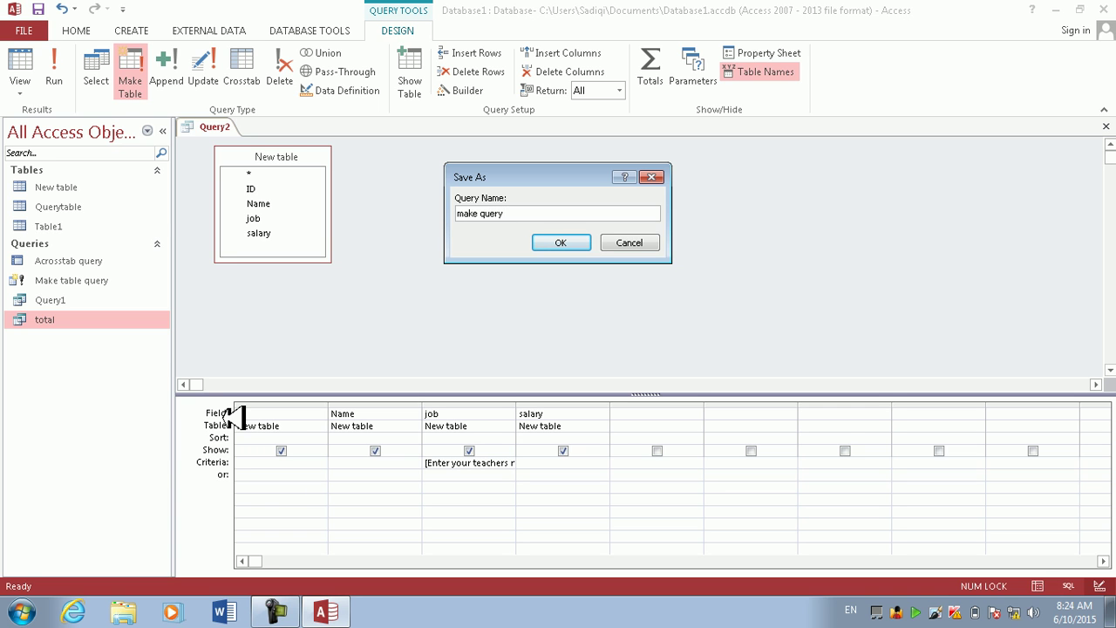
pyautogui.press('Return')
pyautogui.click(63, 320)
pyautogui.click(70, 299)
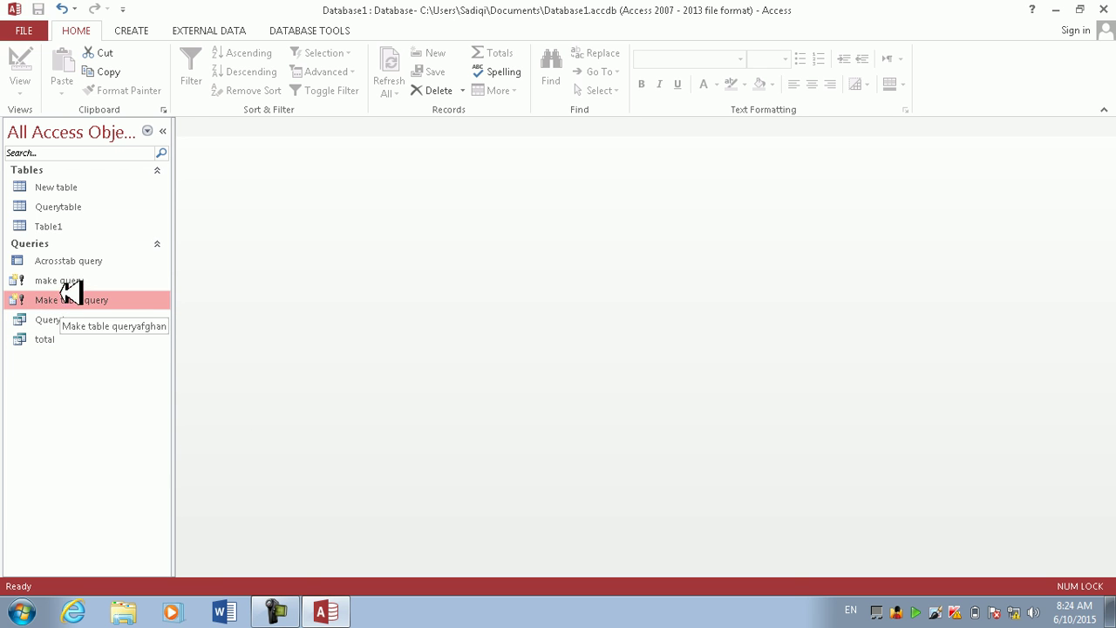
# Step: Run make query, confirm the data change, and enter teacher as the parameter value to create its table
pyautogui.doubleClick(65, 279)
pyautogui.click(515, 362)
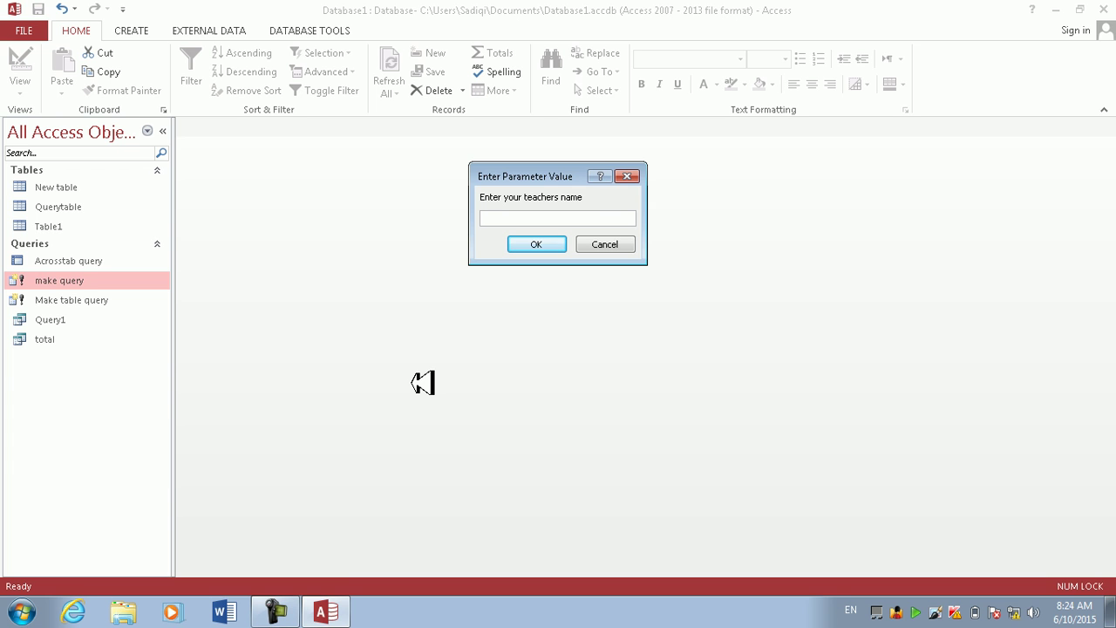
pyautogui.write('teacher')
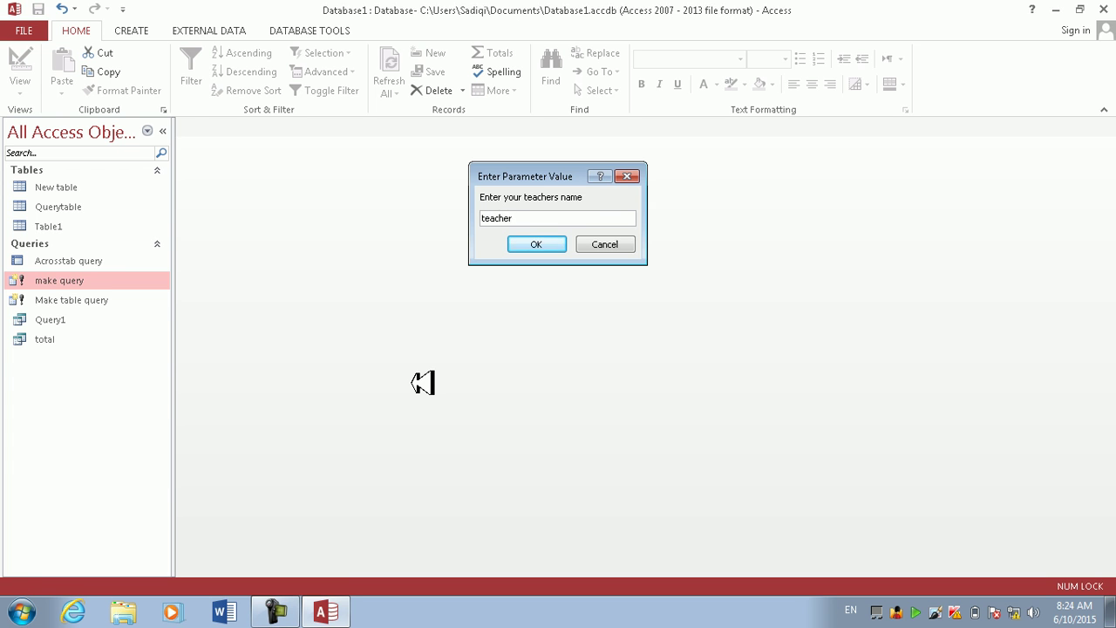
pyautogui.press('Return')
pyautogui.press('Return')
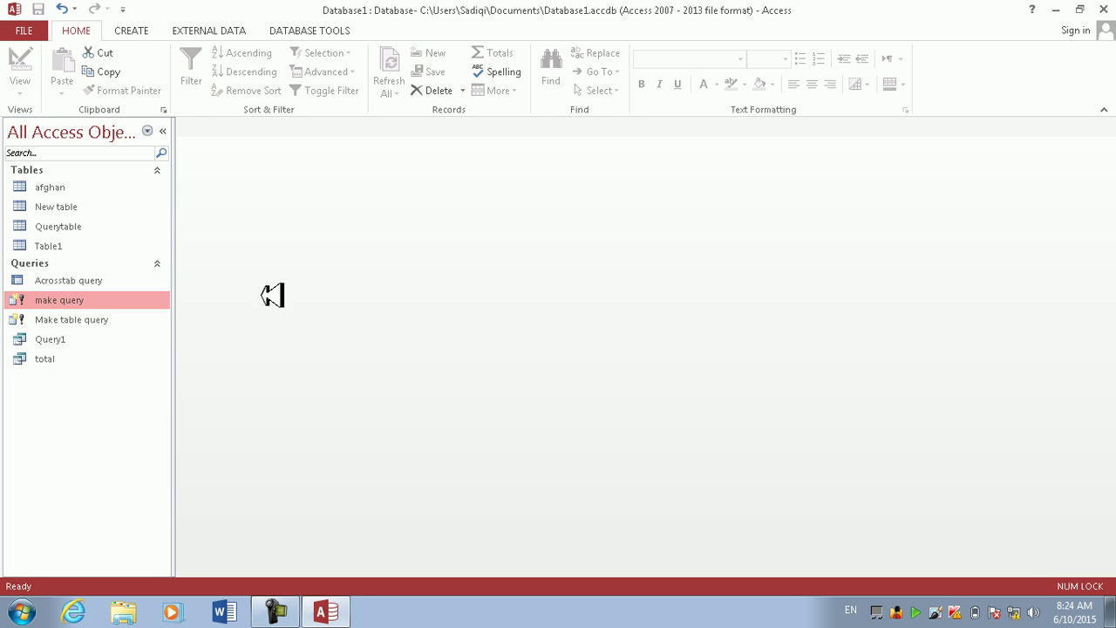
# Step: View the Acrosstab query results and close them, and start make query but decline running it
pyautogui.doubleClick(102, 276)
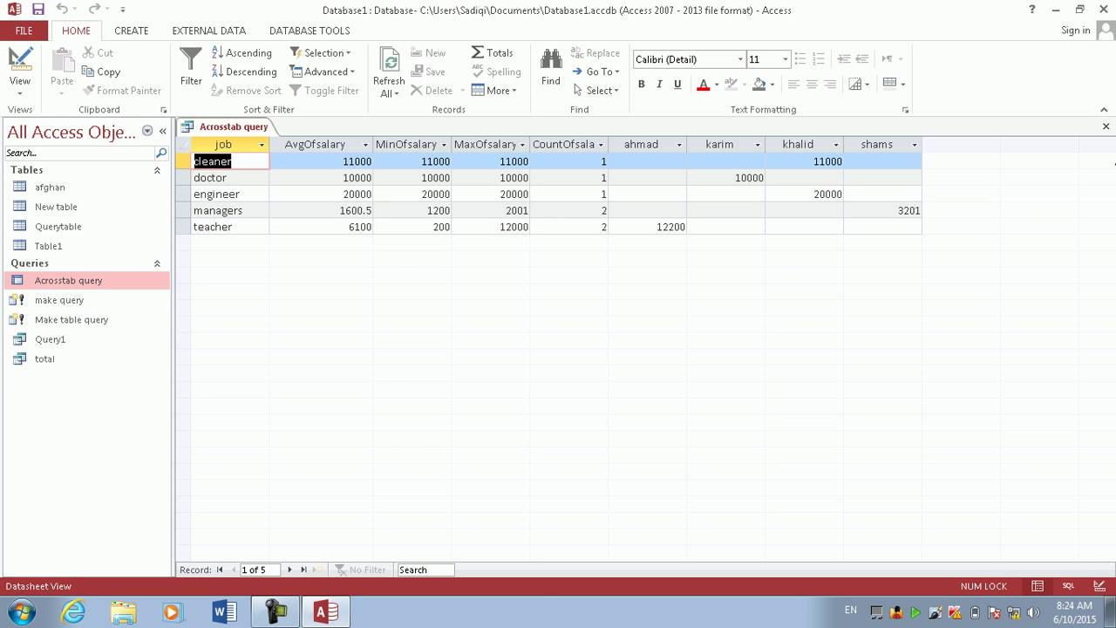
pyautogui.click(1105, 128)
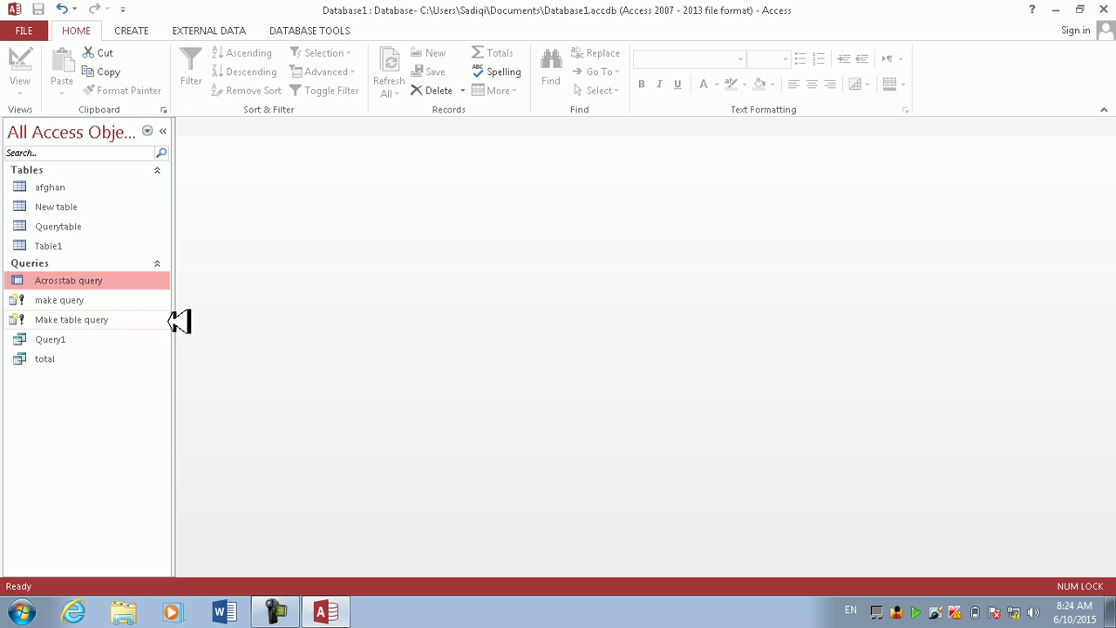
pyautogui.doubleClick(76, 299)
pyautogui.click(567, 356)
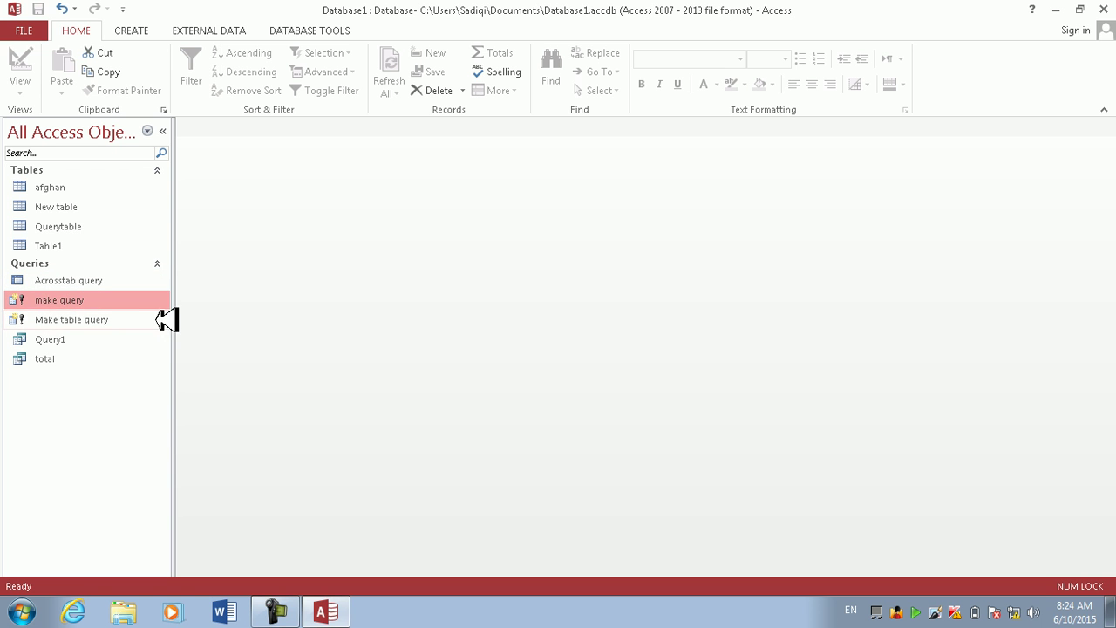
# Step: Run Make table query, agree to replace its existing table, and enter manager as the managers parameter value
pyautogui.doubleClick(135, 319)
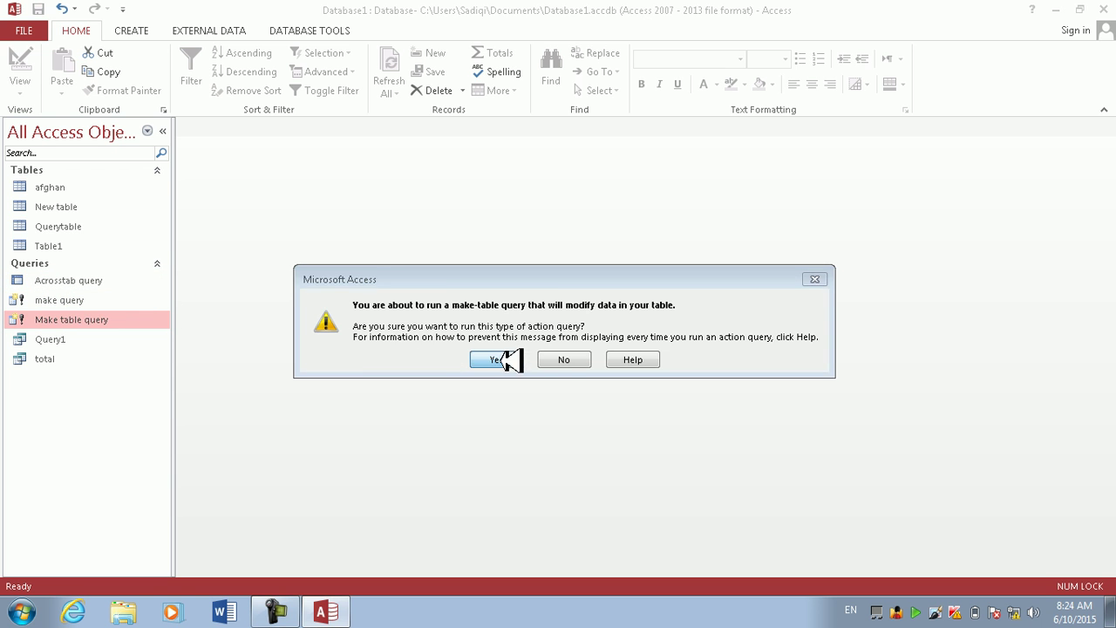
pyautogui.click(500, 356)
pyautogui.click(532, 366)
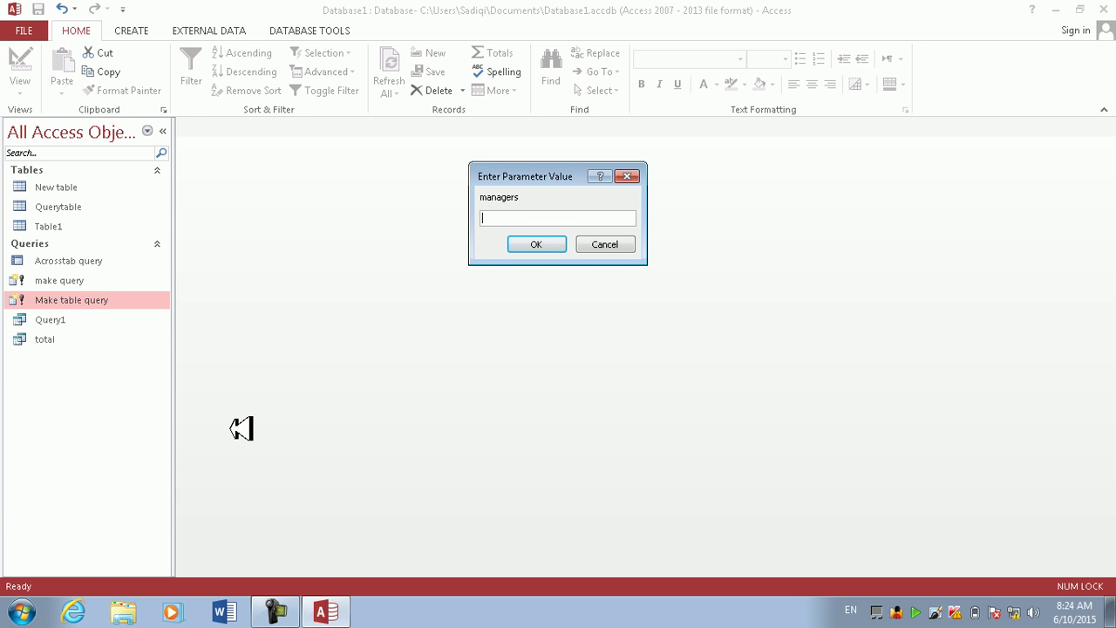
pyautogui.write('manager')
pyautogui.press('Return')
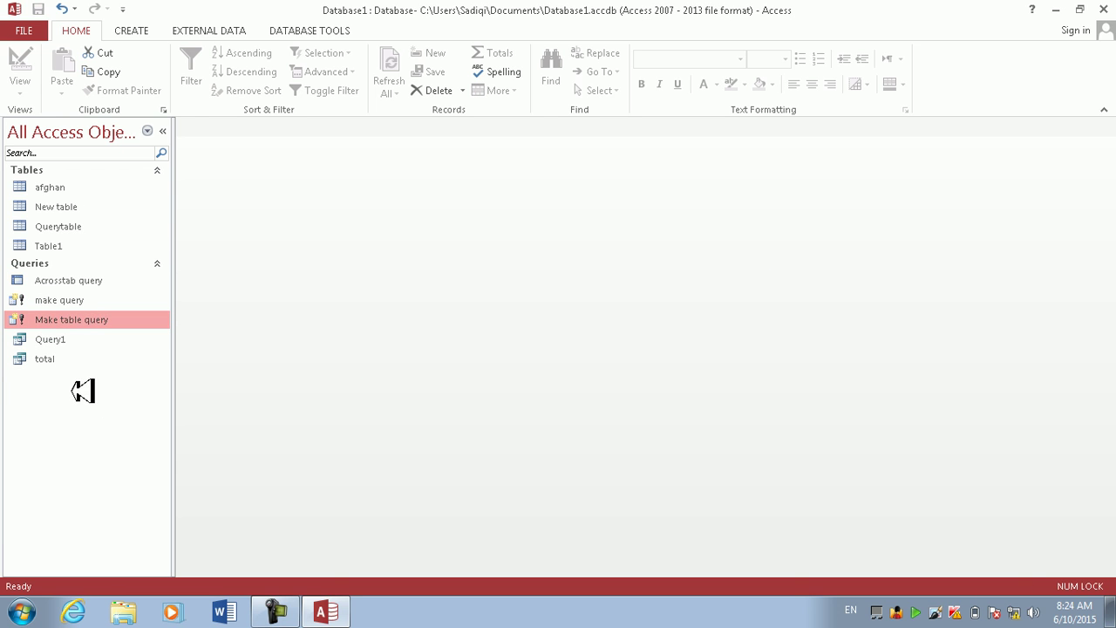
# Step: Review the Query1 results and the total query's datasheet and design, closing each one
pyautogui.doubleClick(74, 339)
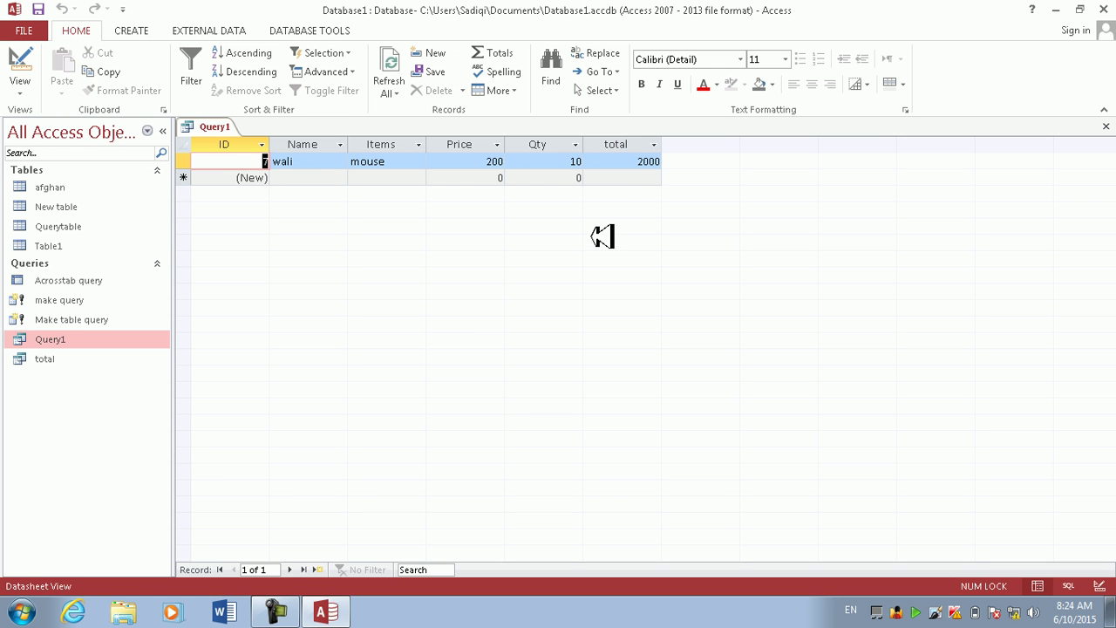
pyautogui.click(1105, 127)
pyautogui.doubleClick(52, 359)
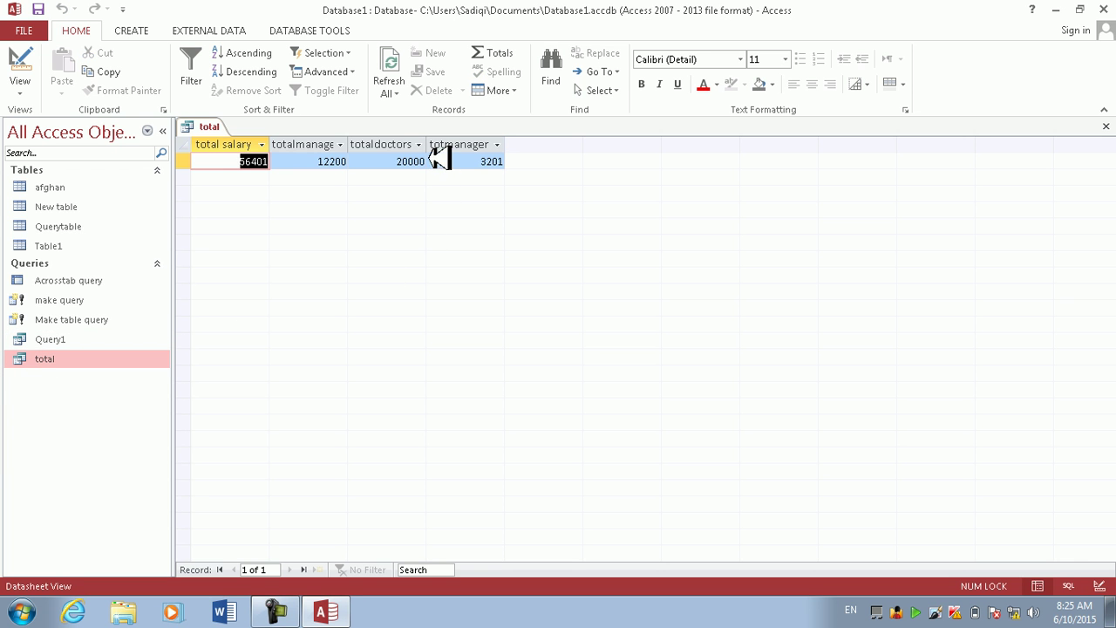
pyautogui.click(422, 144)
pyautogui.click(19, 63)
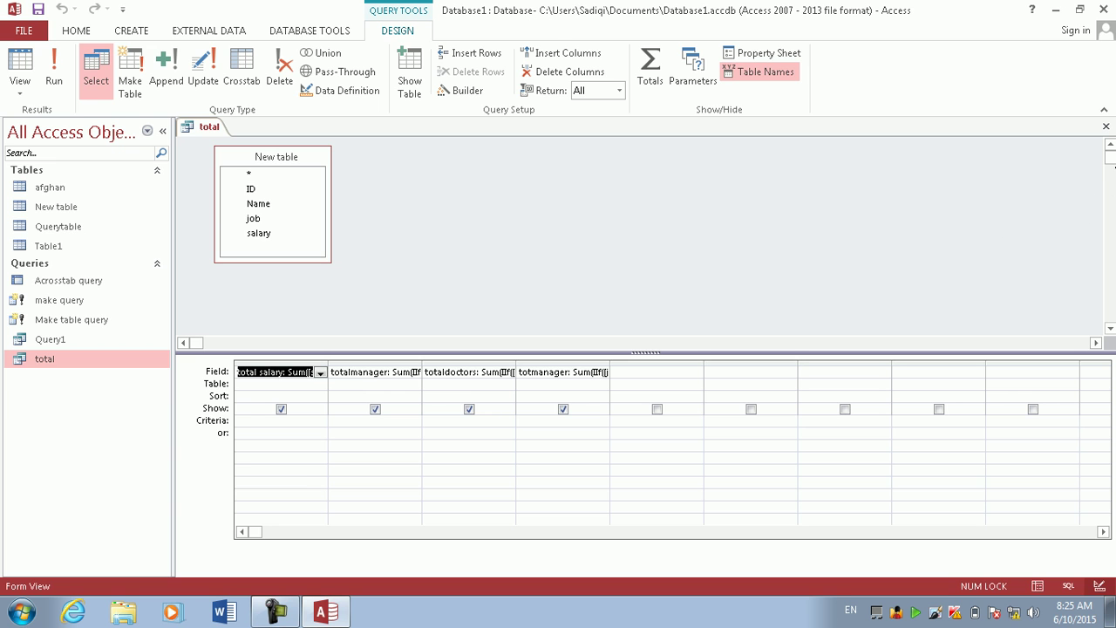
pyautogui.click(1106, 125)
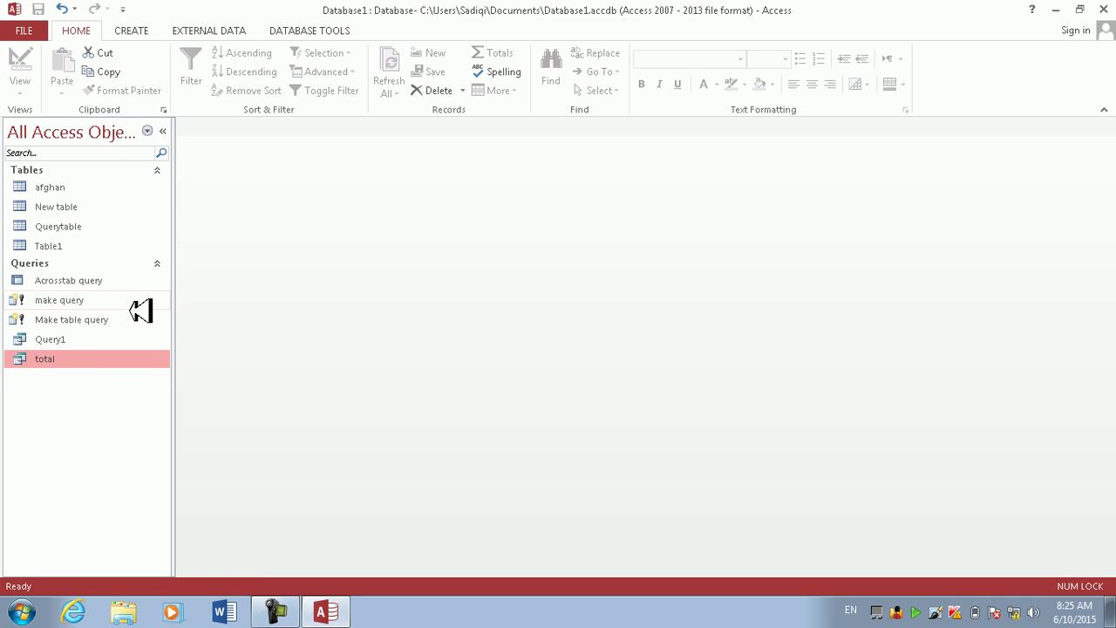
pyautogui.doubleClick(74, 356)
pyautogui.click(75, 248)
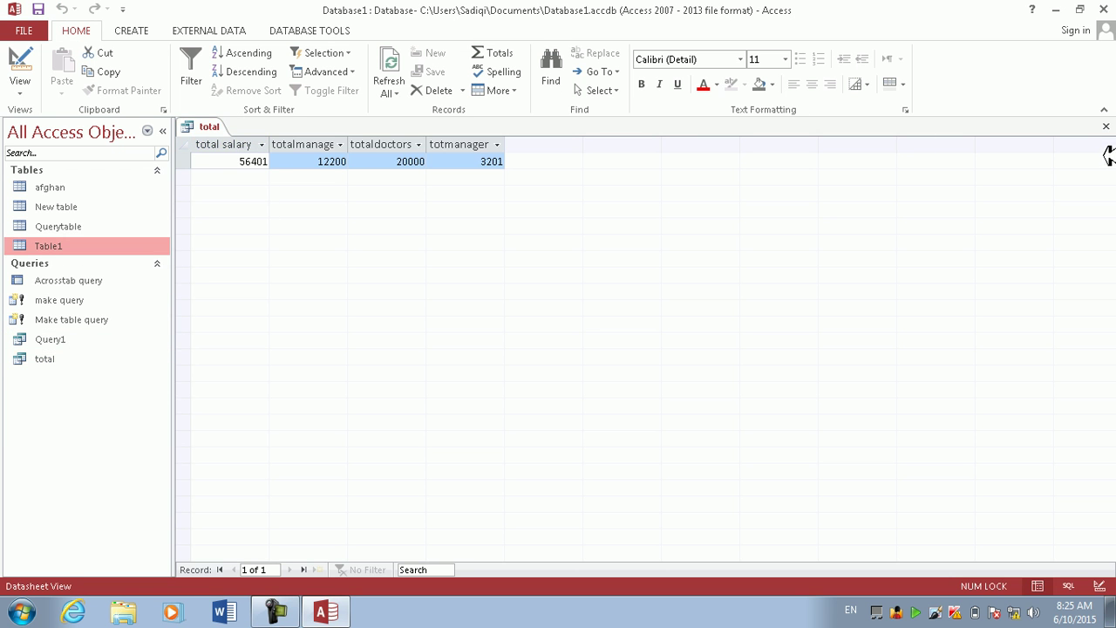
pyautogui.click(1108, 128)
# Step: Open the afghan table, try to delete it from the database, and close its datasheet
pyautogui.click(45, 185)
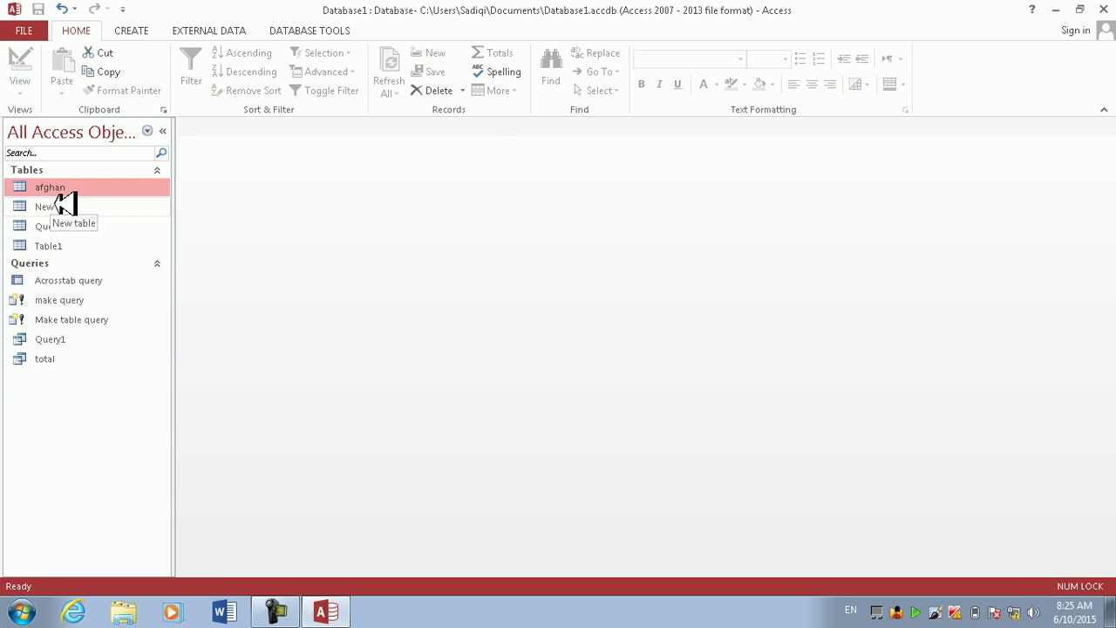
pyautogui.doubleClick(65, 188)
pyautogui.rightClick(57, 187)
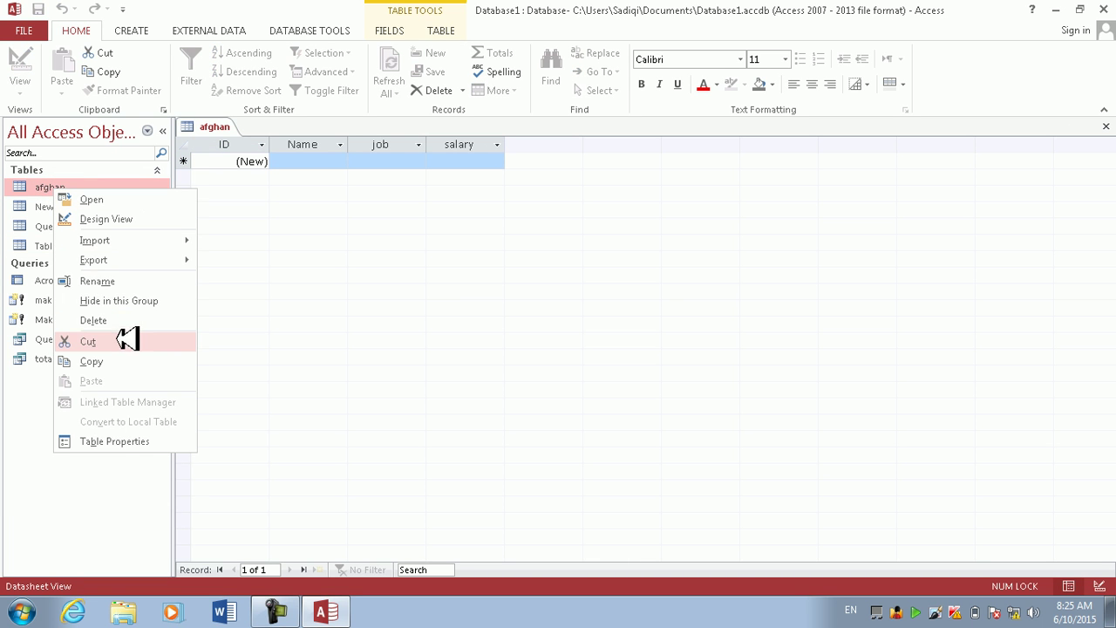
pyautogui.click(94, 320)
pyautogui.click(557, 351)
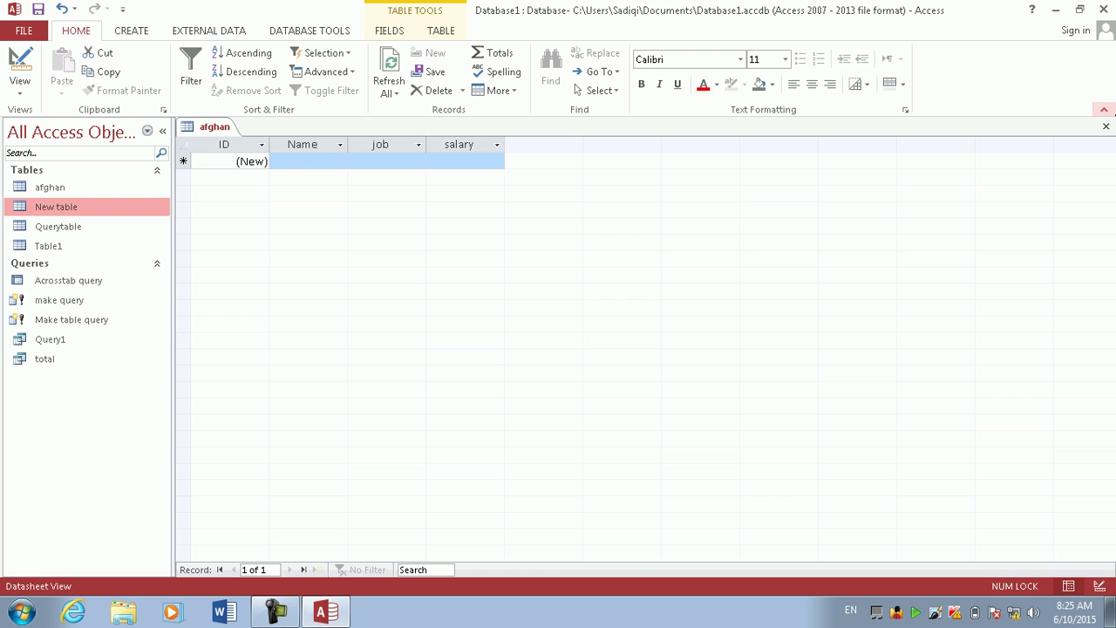
pyautogui.click(1105, 126)
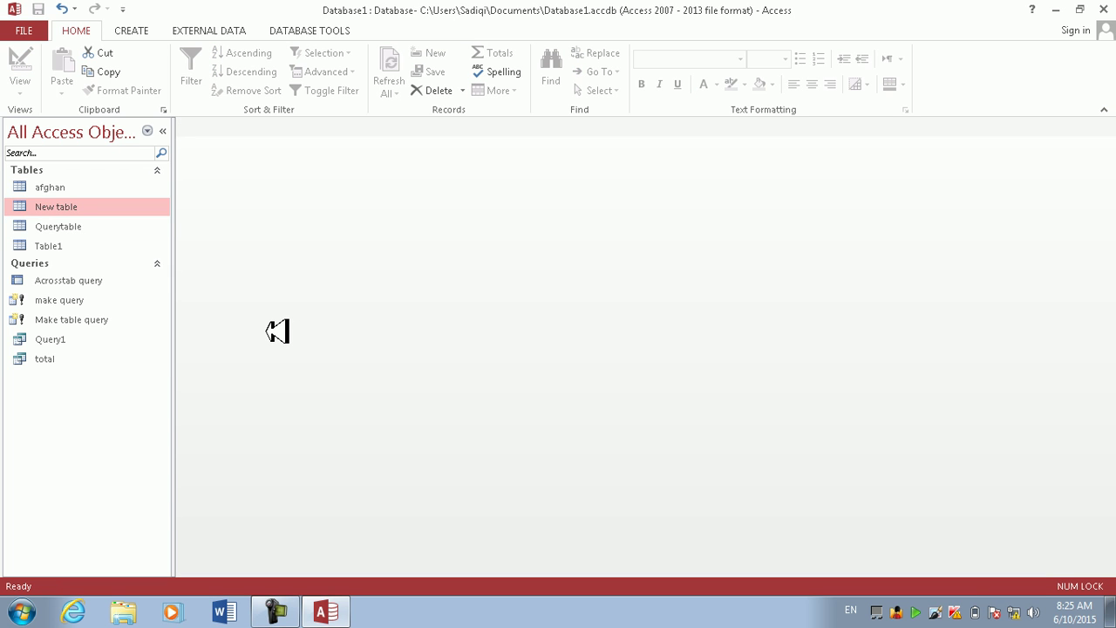
# Step: Delete New table from the database and confirm the deletion
pyautogui.press('Delete')
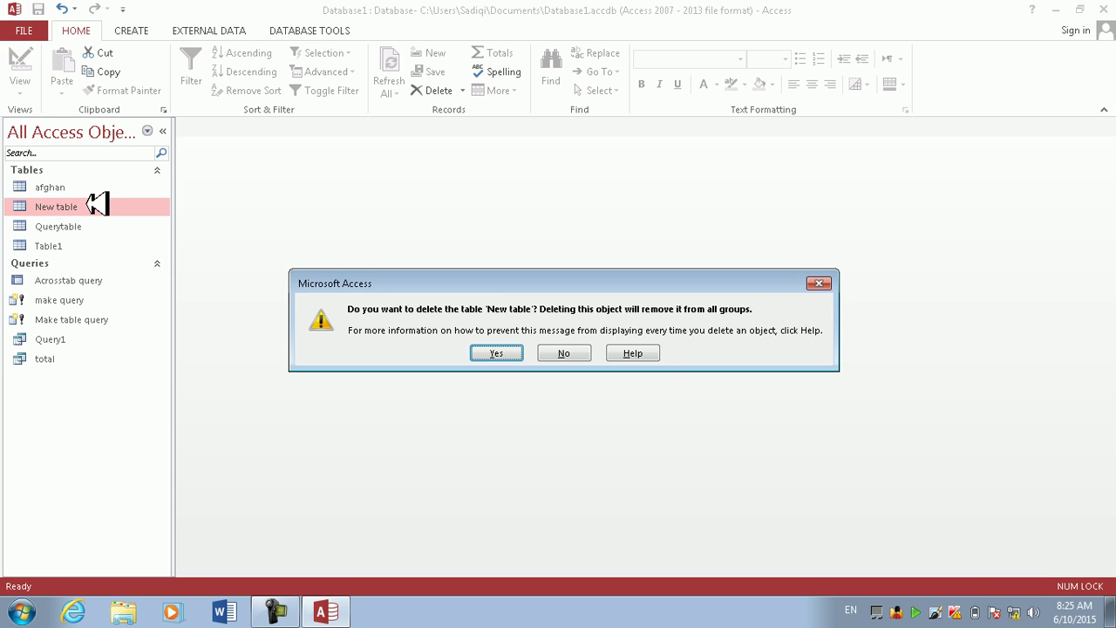
pyautogui.press('Return')
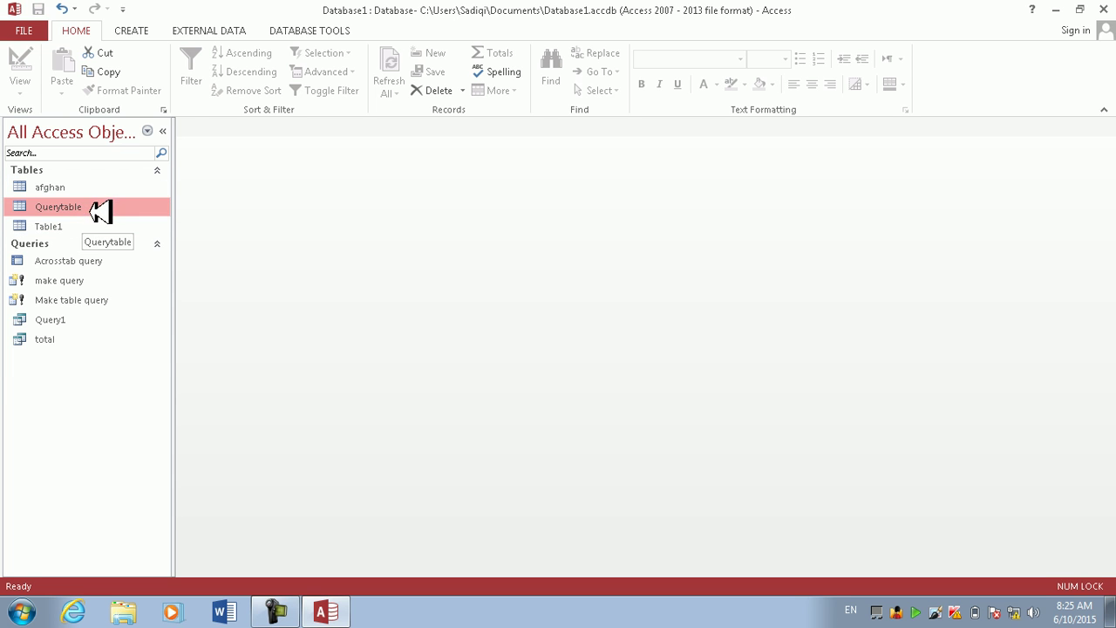
# Step: Check the records in Querytable and in the afghan table, closing each datasheet
pyautogui.click(104, 320)
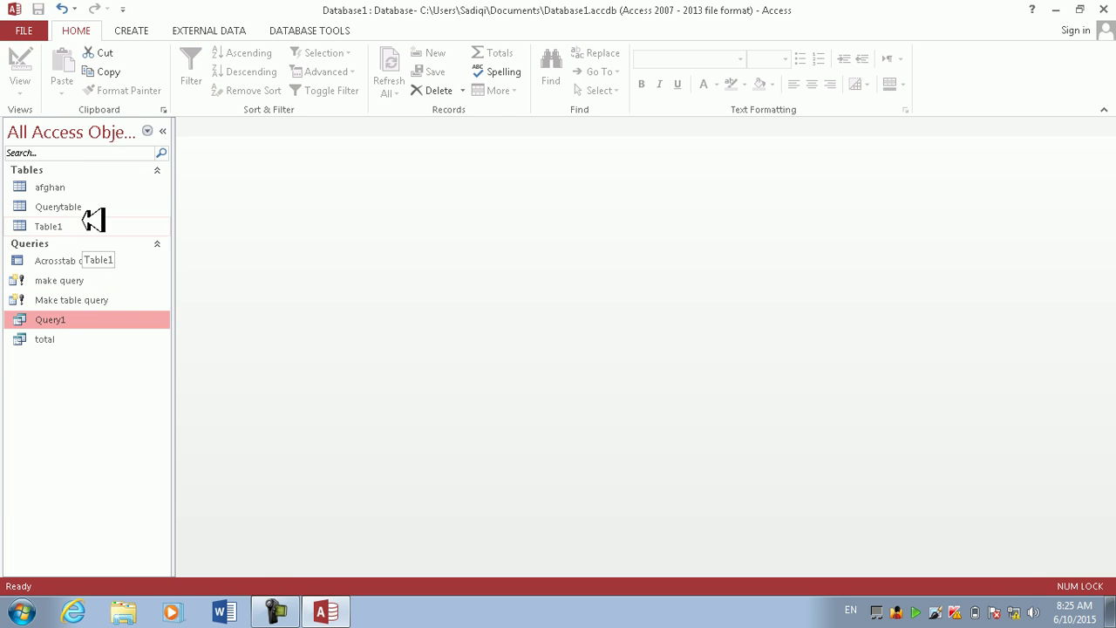
pyautogui.doubleClick(87, 207)
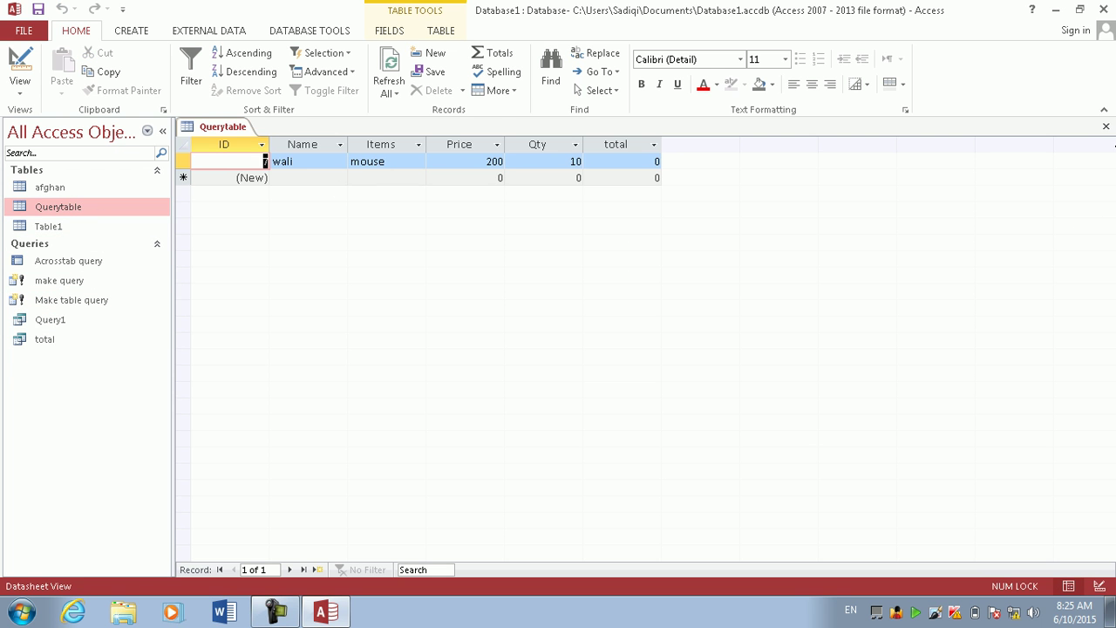
pyautogui.click(1106, 127)
pyautogui.doubleClick(85, 186)
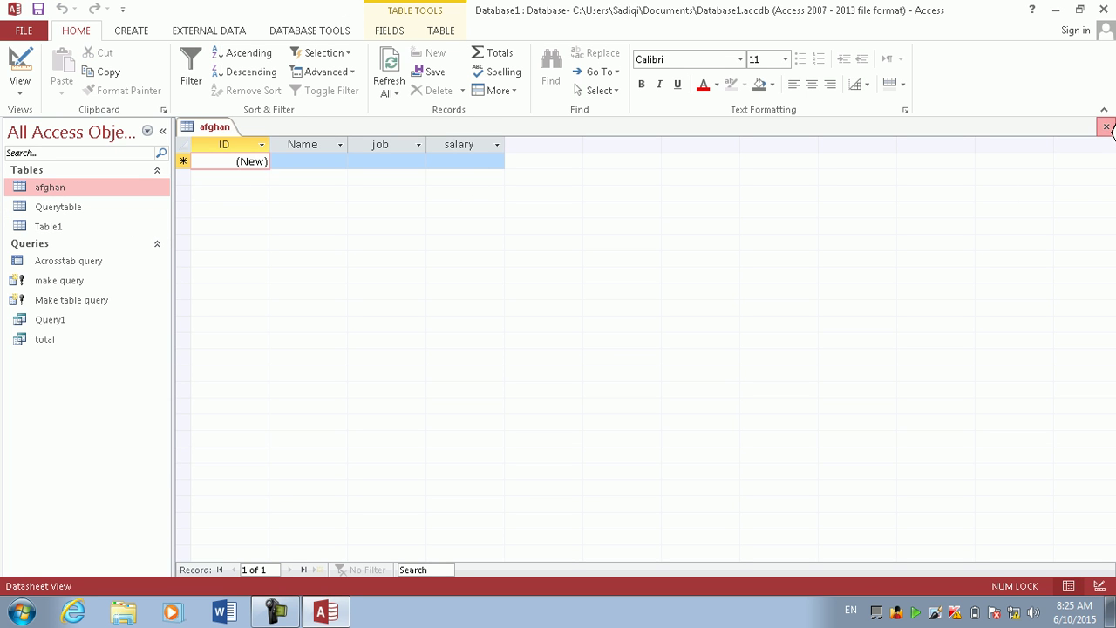
pyautogui.click(1106, 128)
pyautogui.click(36, 225)
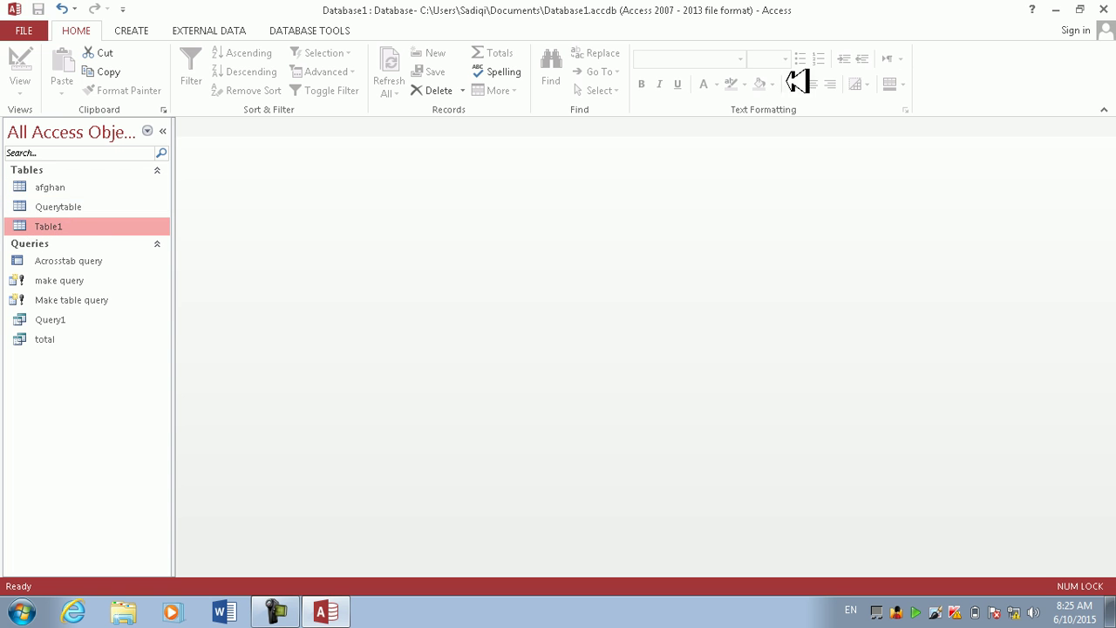
# Step: Close Access, launch it again, and reopen the recent Database1
pyautogui.click(1103, 10)
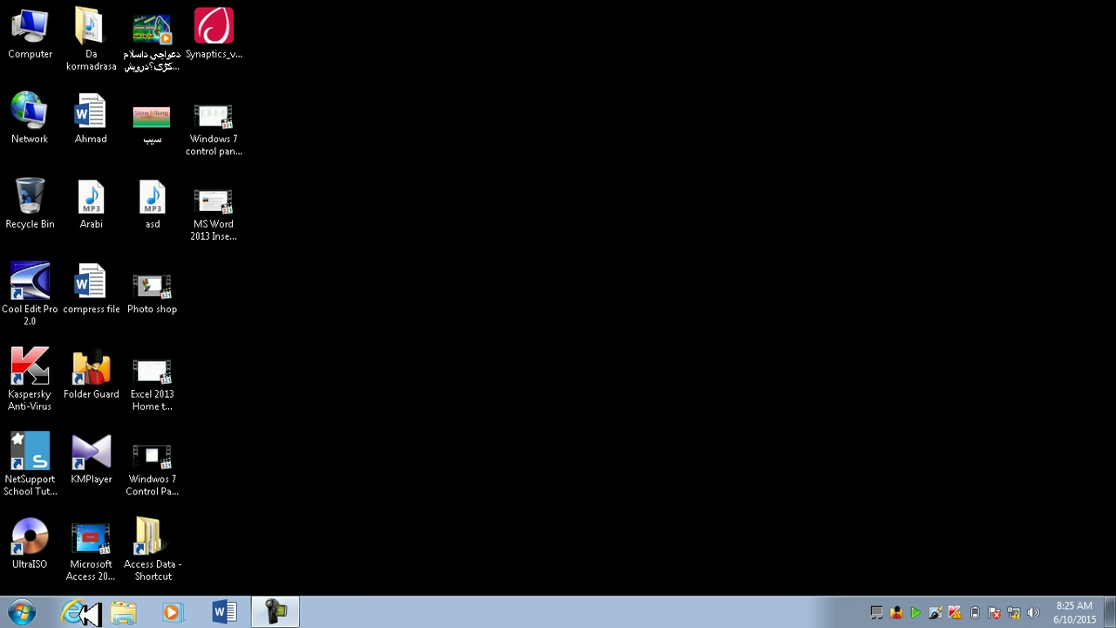
pyautogui.click(21, 612)
pyautogui.click(92, 214)
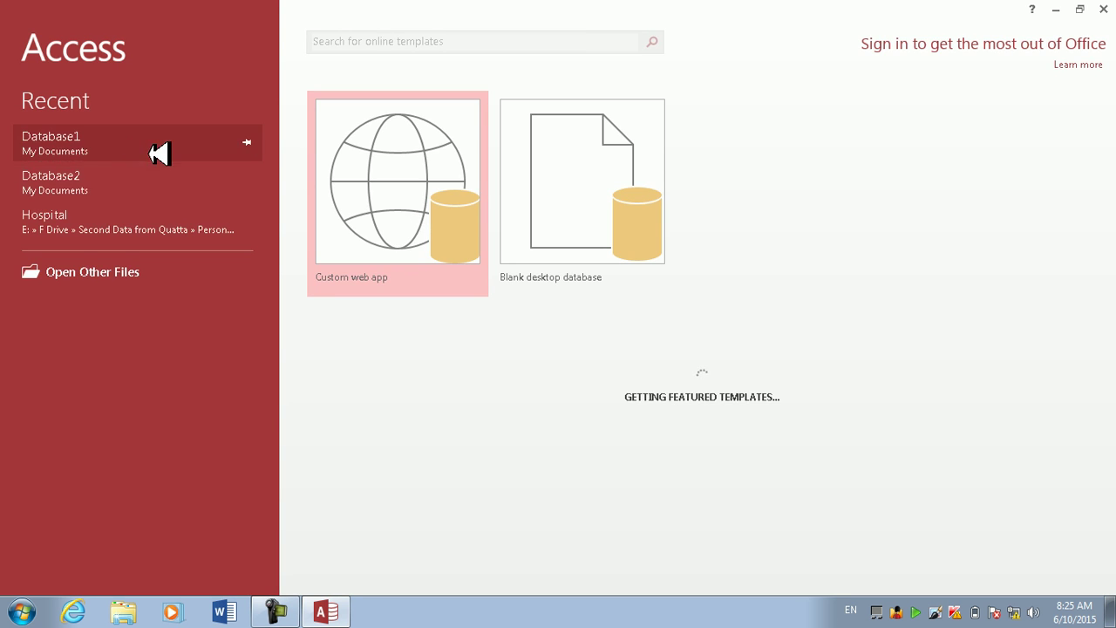
pyautogui.click(124, 147)
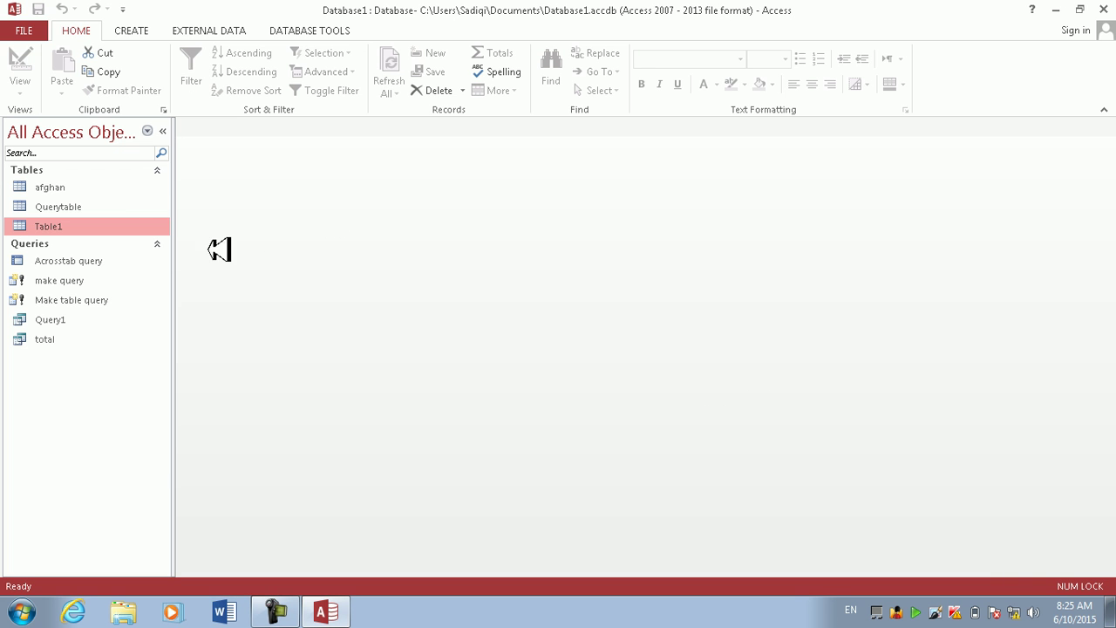
# Step: Open the Database2 database in place of Database1
pyautogui.click(22, 30)
pyautogui.click(52, 133)
pyautogui.click(451, 175)
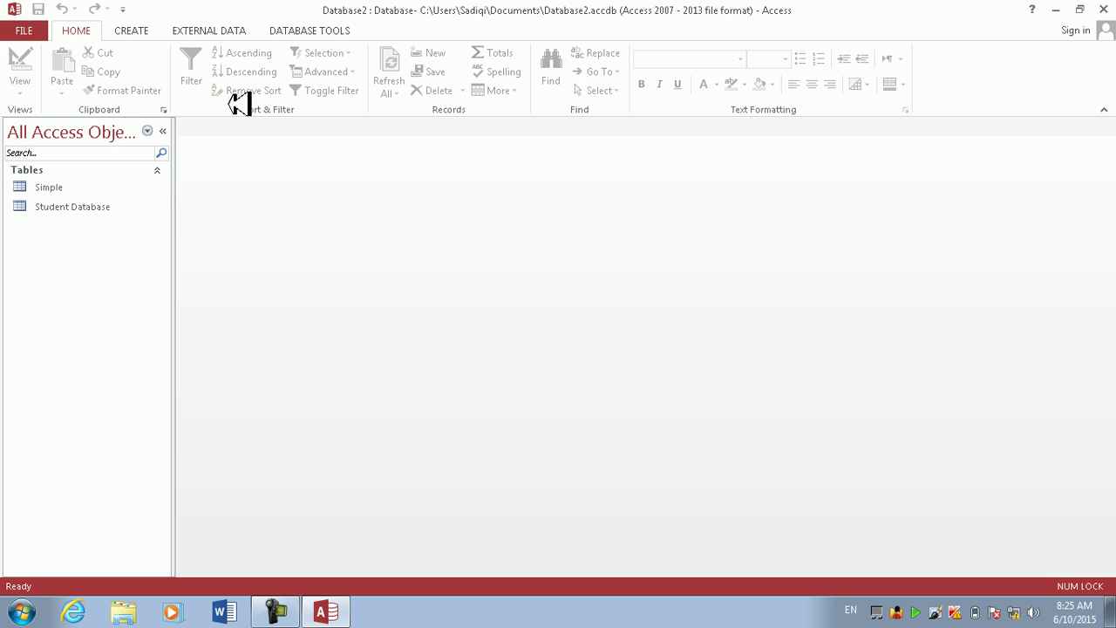
# Step: Examine the Simple table's fields and records, and look at the available query wizards without creating a query
pyautogui.doubleClick(85, 185)
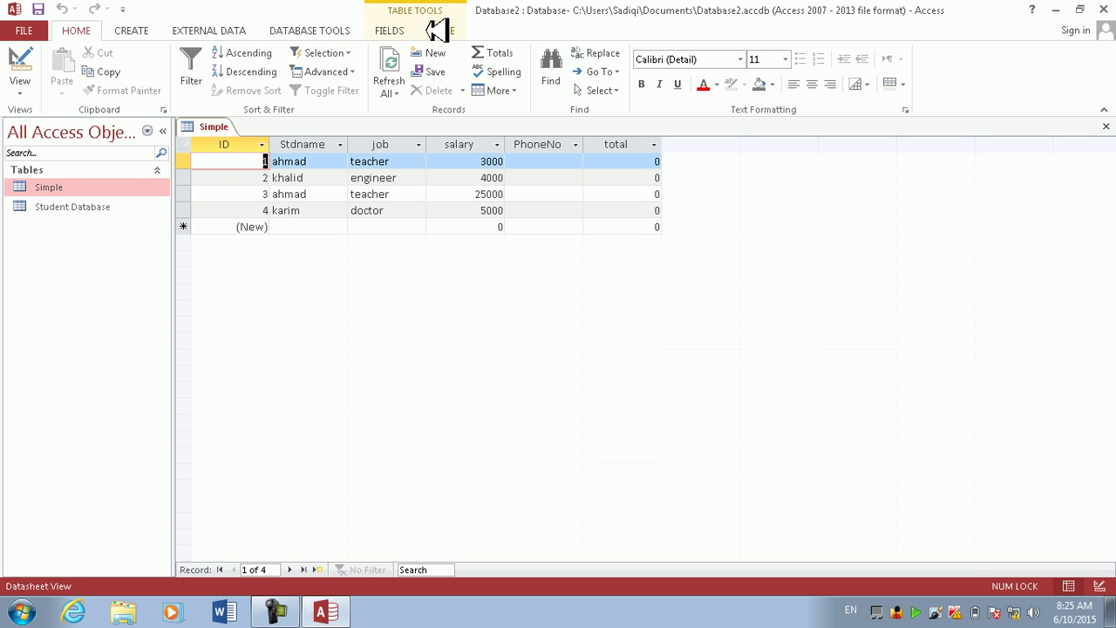
pyautogui.click(158, 29)
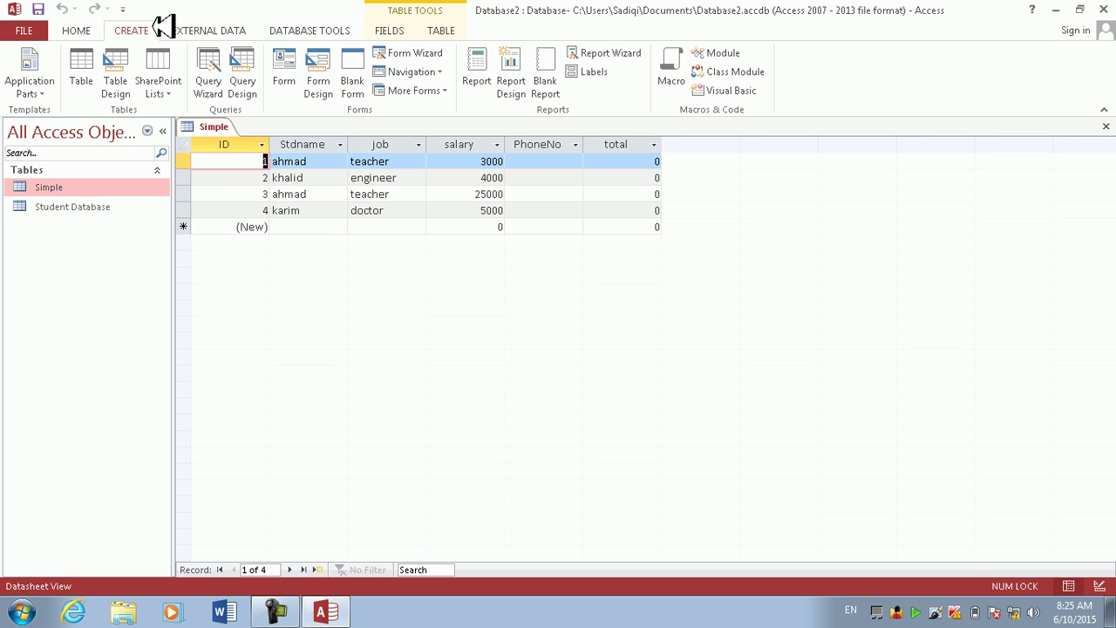
pyautogui.click(1107, 128)
pyautogui.click(208, 75)
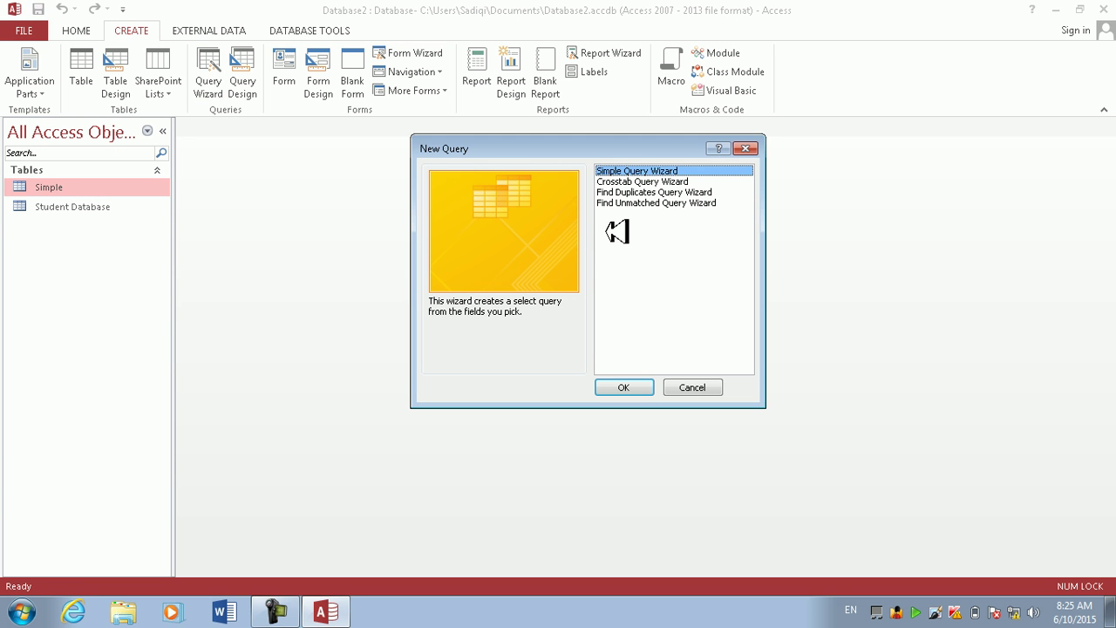
pyautogui.click(707, 387)
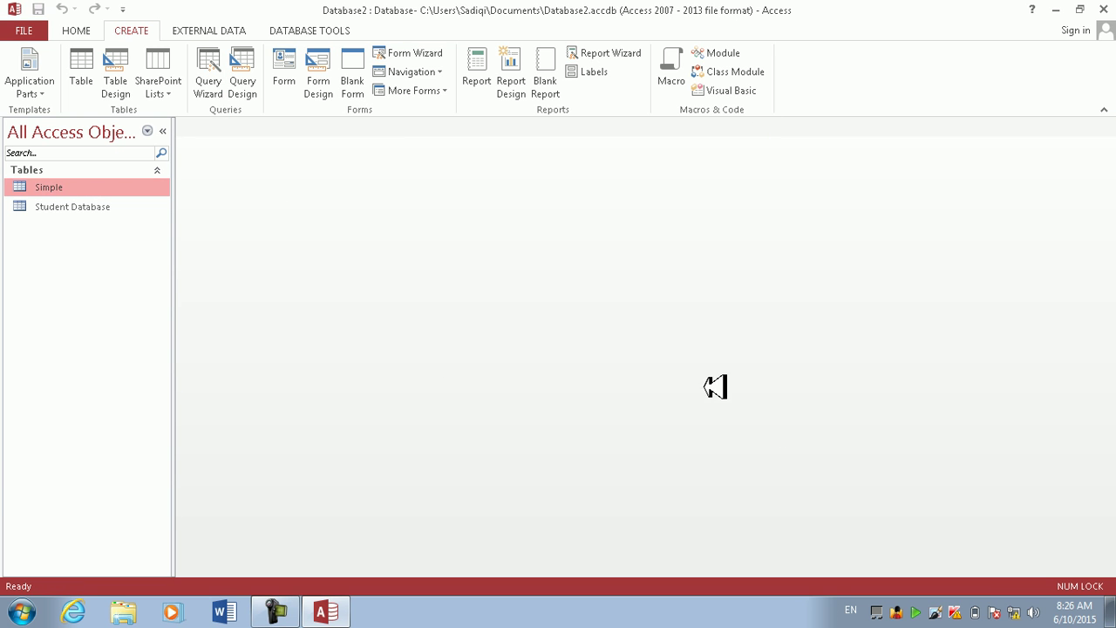
pyautogui.doubleClick(29, 190)
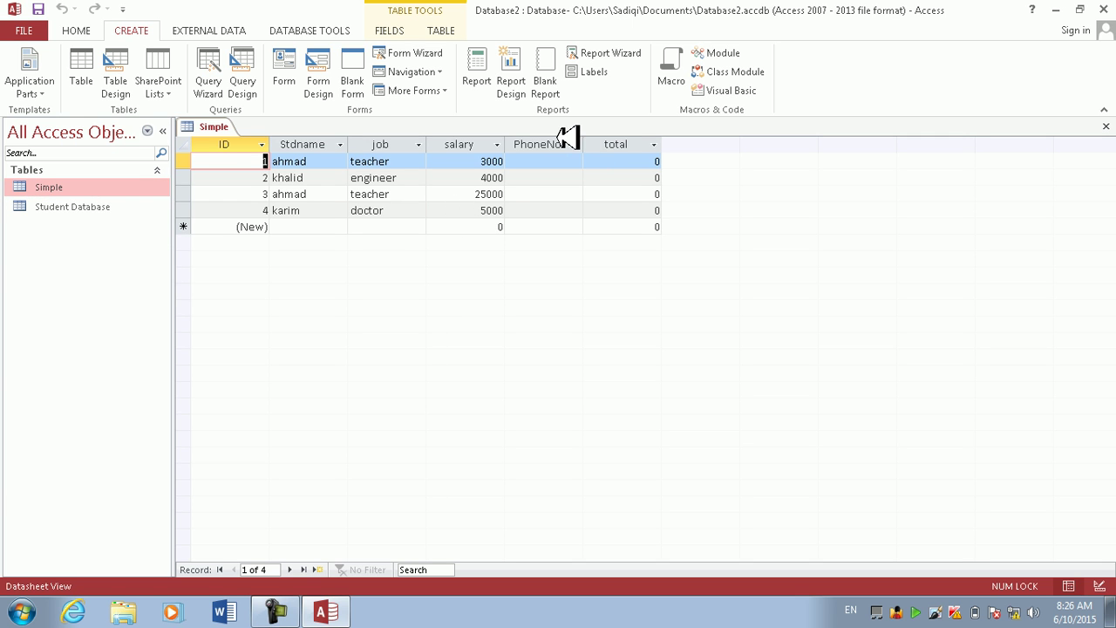
# Step: Fill in a phone number in the PhoneNo field for each of the four records of the Simple table
pyautogui.click(550, 161)
pyautogui.write('34534')
pyautogui.press('Down')
pyautogui.write('345345')
pyautogui.press('Down')
pyautogui.write('345345')
pyautogui.press('Down')
pyautogui.write('345345')
pyautogui.press('Down')
pyautogui.press('Up')
# Step: Enter 345 as the total for records 1 to 3 of the Simple table and close the datasheet
pyautogui.press('Right')
pyautogui.press('Up')
pyautogui.press('Up')
pyautogui.press('Up')
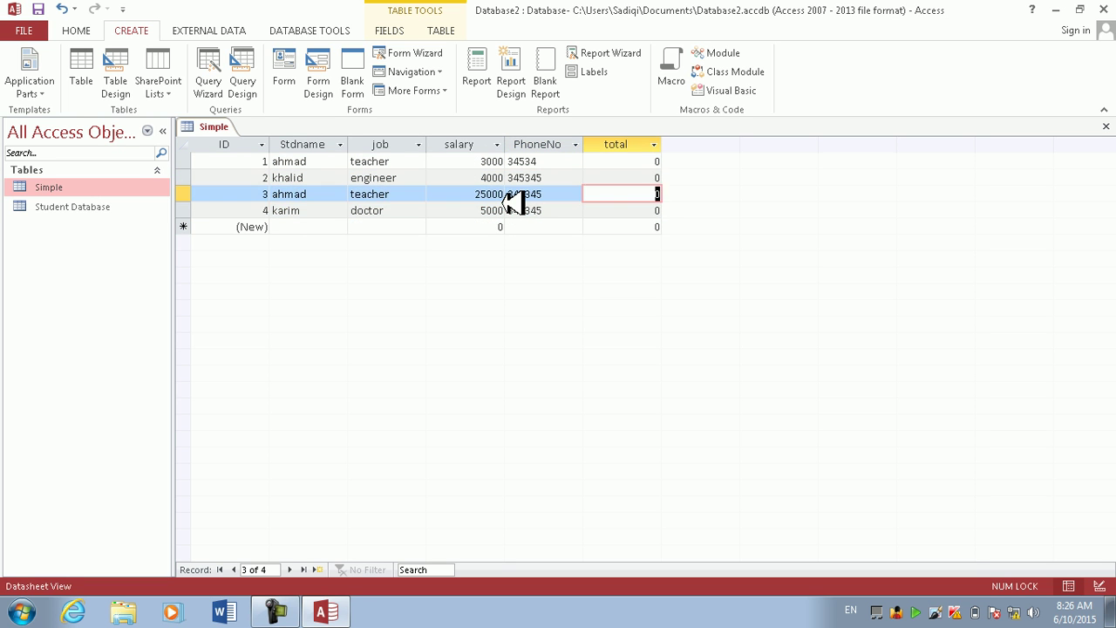
pyautogui.write('345')
pyautogui.press('Down')
pyautogui.write('345')
pyautogui.press('Down')
pyautogui.write('345')
pyautogui.press('Down')
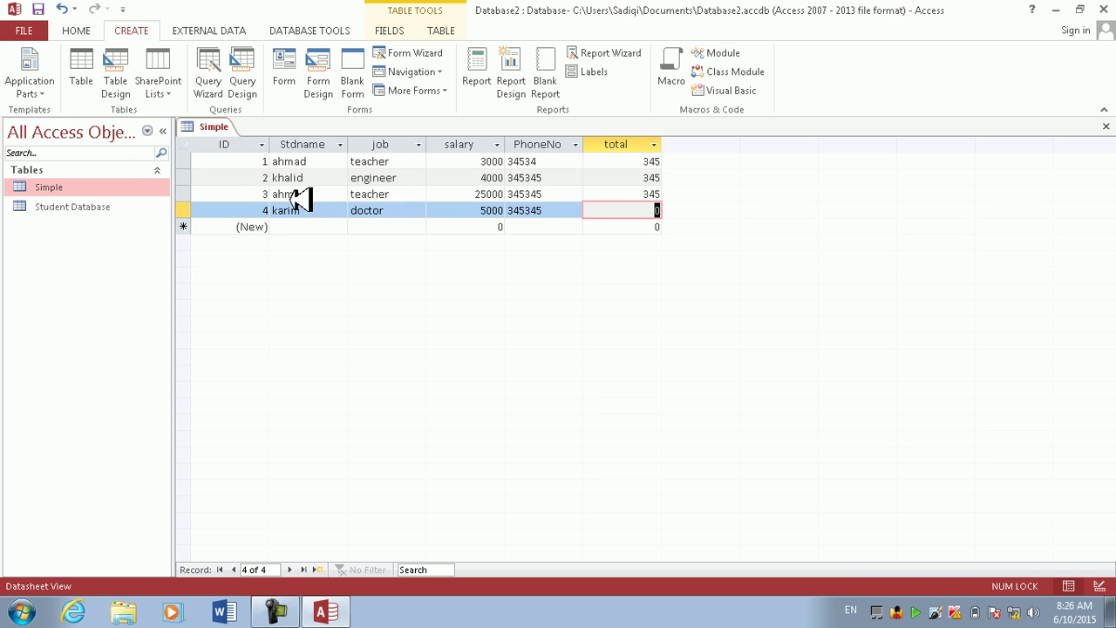
pyautogui.click(318, 225)
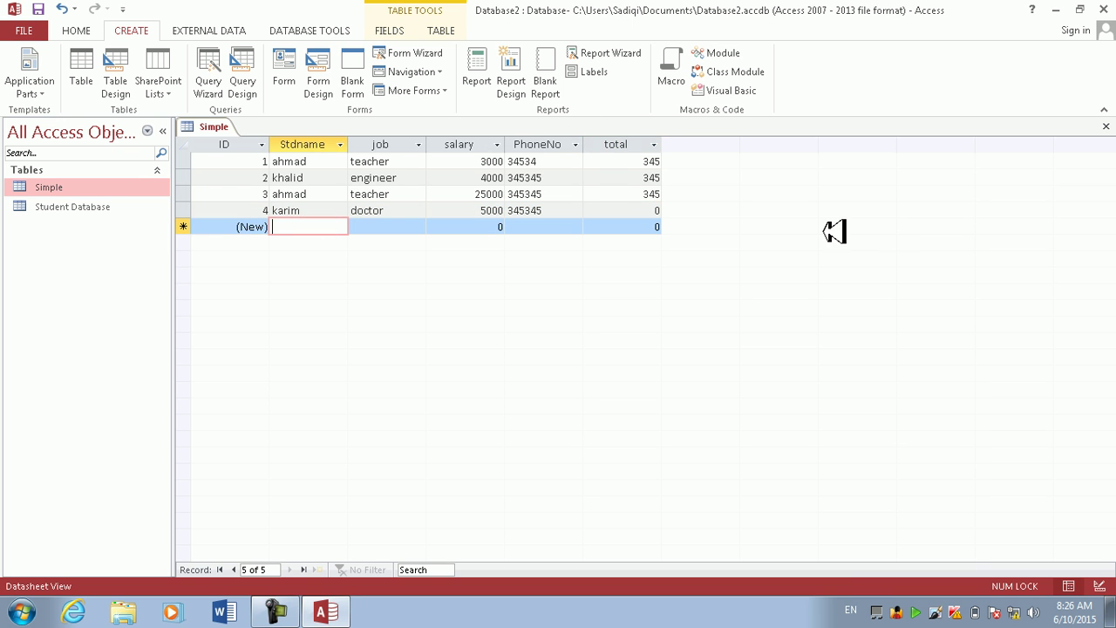
pyautogui.click(1107, 127)
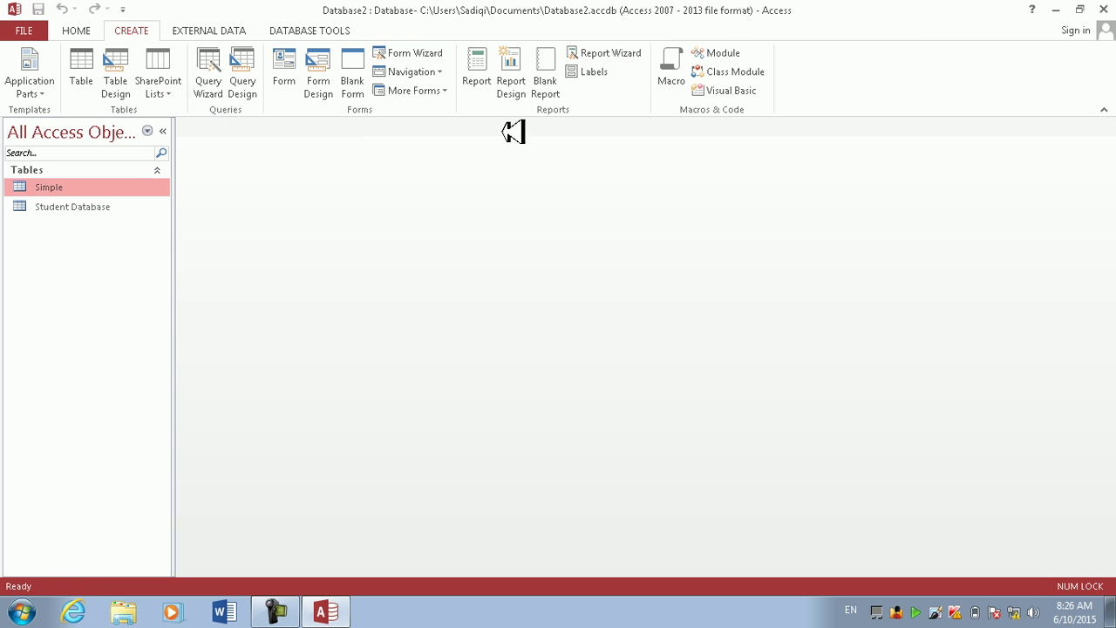
# Step: Start a query with the Simple Query Wizard, including the Stdname, job and salary fields of the Simple table
pyautogui.click(212, 77)
pyautogui.click(635, 386)
pyautogui.click(427, 277)
pyautogui.click(439, 269)
pyautogui.click(531, 262)
pyautogui.click(531, 262)
pyautogui.click(531, 262)
pyautogui.click(649, 374)
# Step: Make it a summary query that calculates the Sum of salary, and finish the wizard
pyautogui.click(528, 174)
pyautogui.click(592, 209)
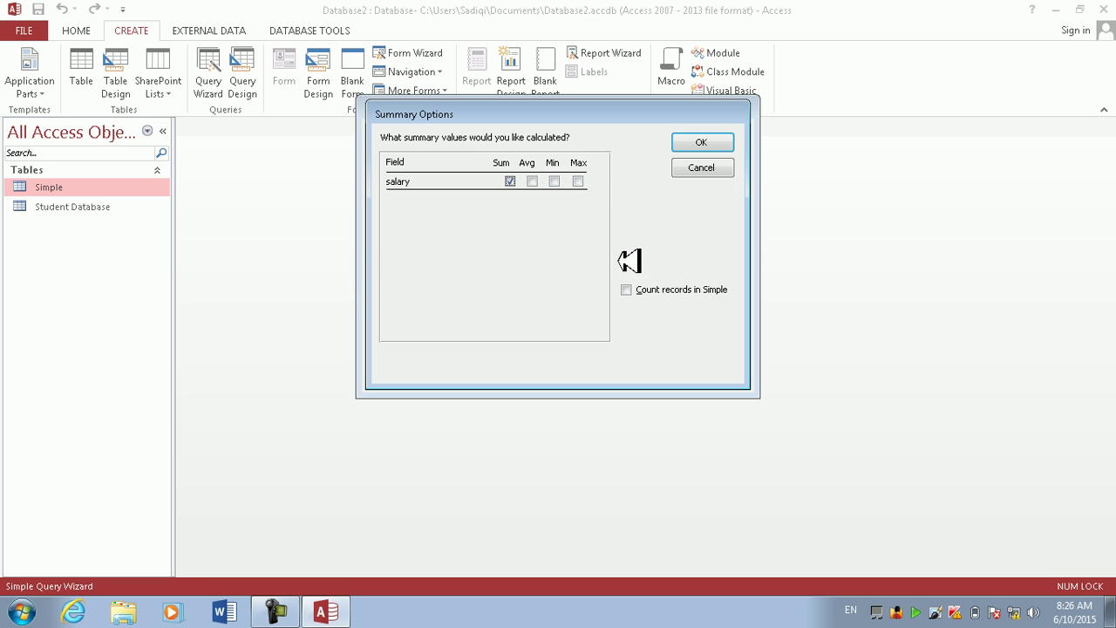
pyautogui.click(723, 144)
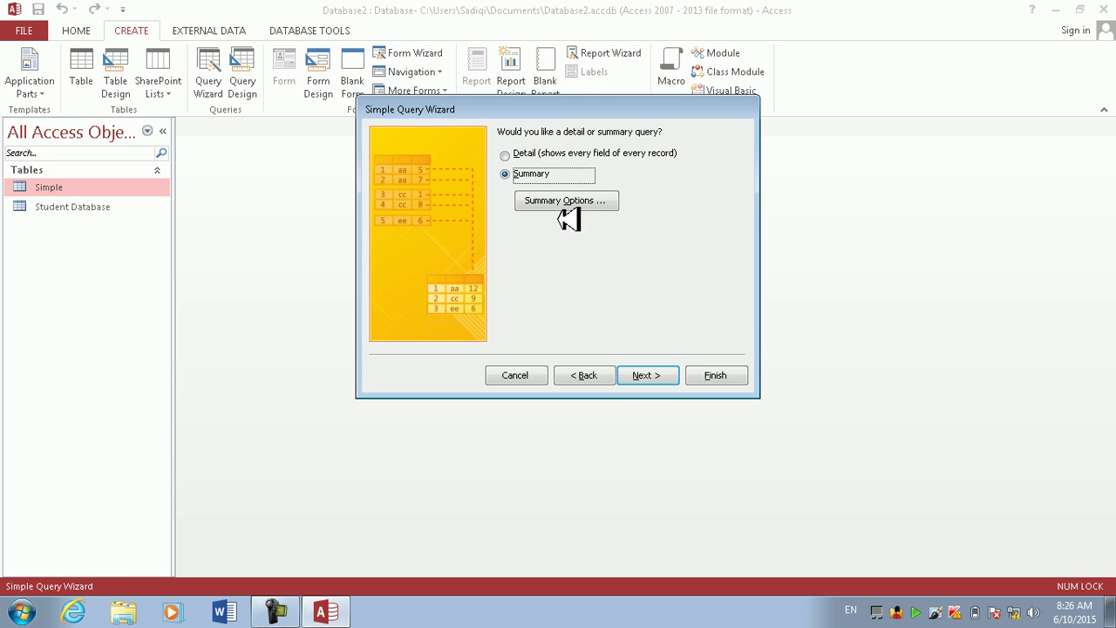
pyautogui.click(644, 375)
pyautogui.click(714, 375)
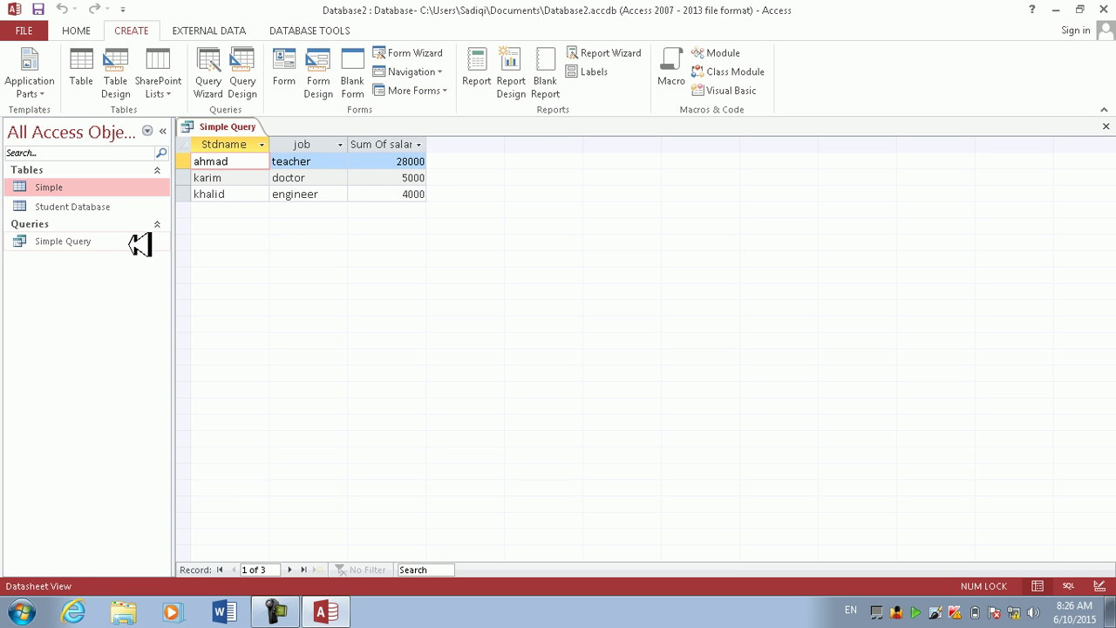
# Step: Open the Simple table and go to the Stdname field of a blank new record
pyautogui.click(37, 206)
pyautogui.doubleClick(66, 188)
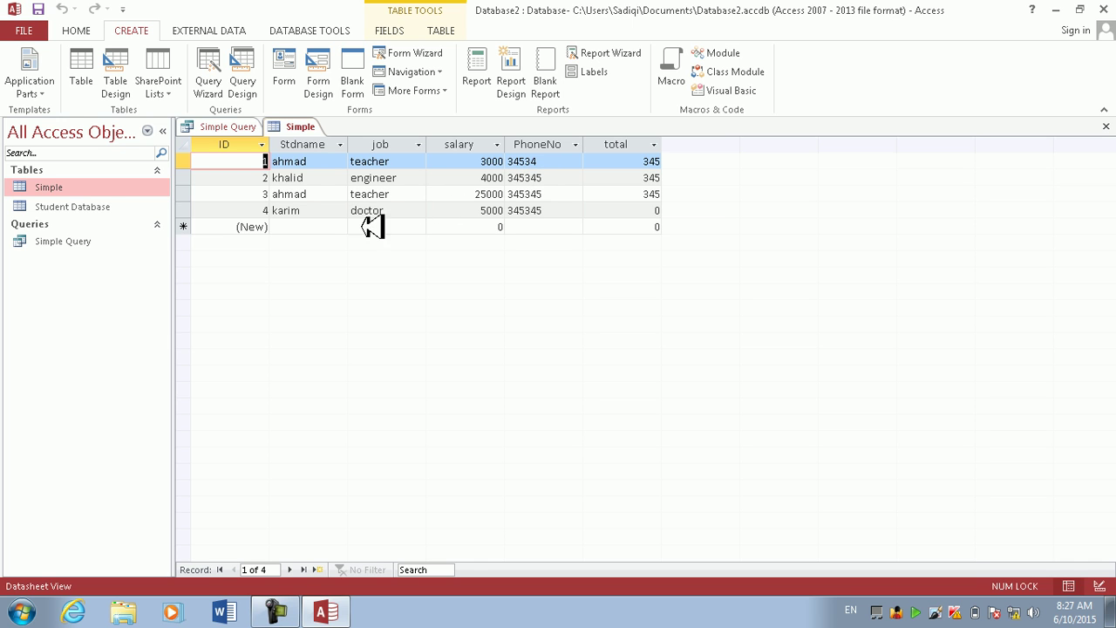
pyautogui.click(323, 227)
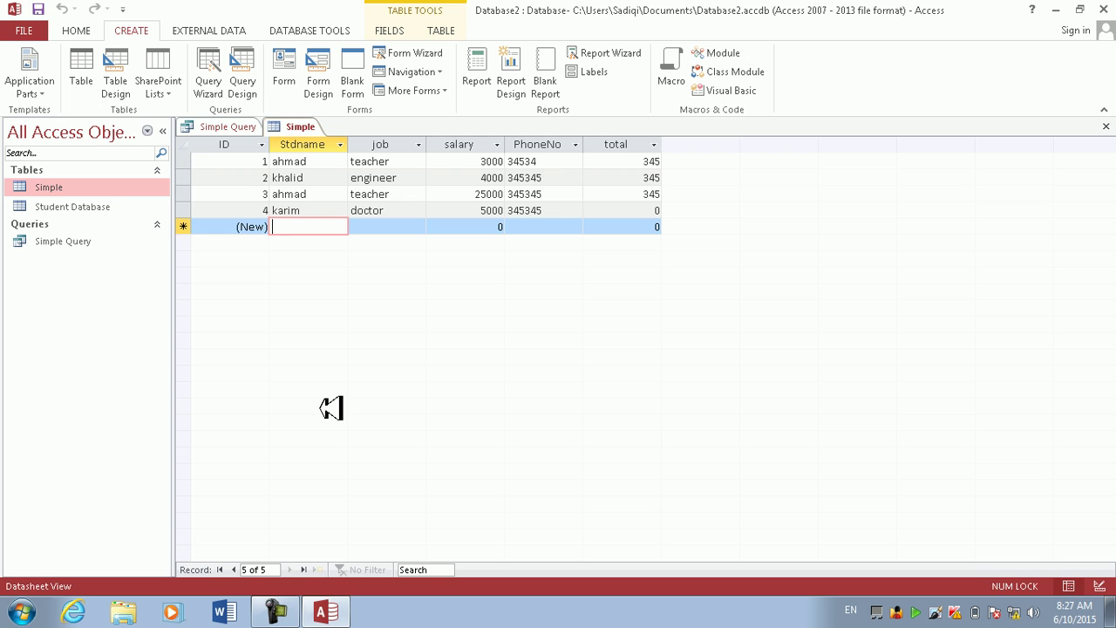
pyautogui.write('ahmad')
pyautogui.press('Tab')
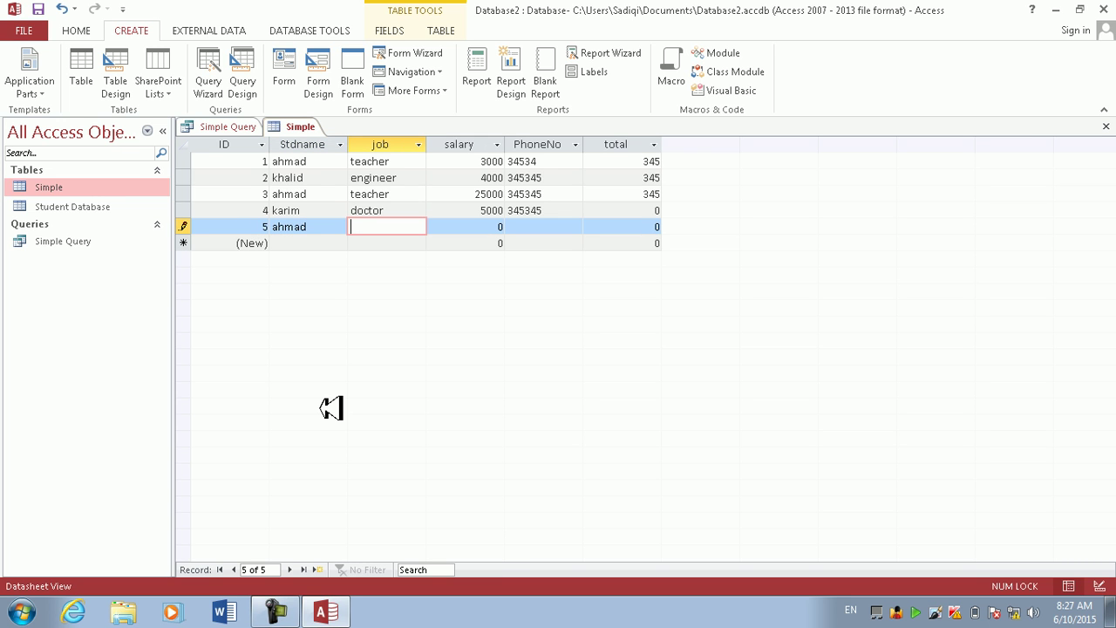
pyautogui.hotkey('shift', 'F10')
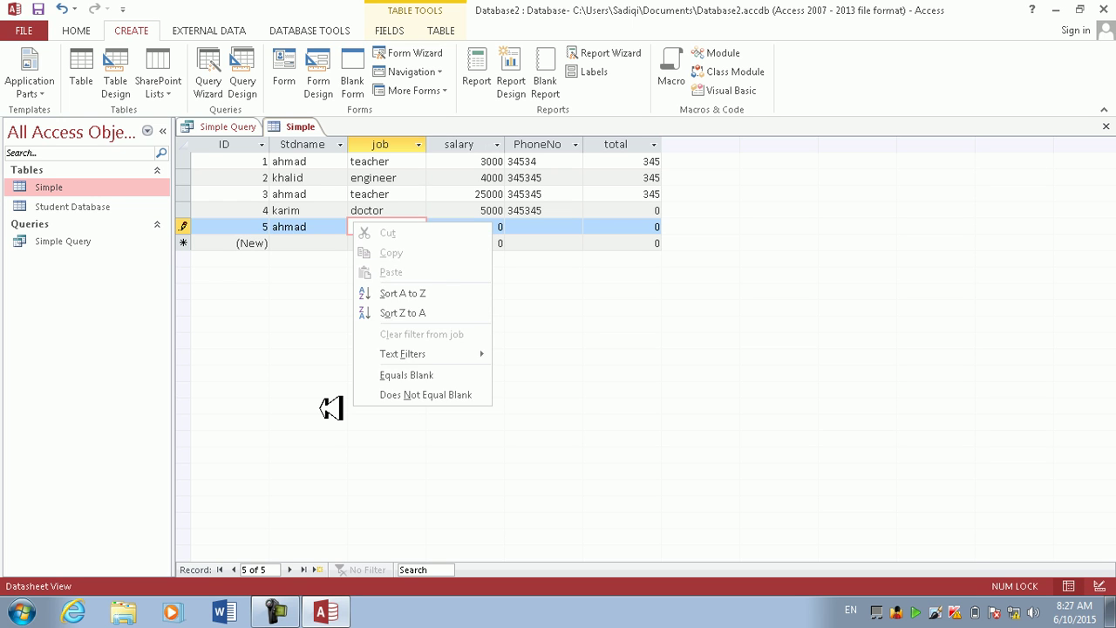
pyautogui.press('Escape')
# Step: Fill in the new record with the existing doctor's name, job doctor and salary 3400, and close the table
pyautogui.hotkey('shift', 'Tab')
pyautogui.write('karim')
pyautogui.press('Tab')
pyautogui.write('doct')
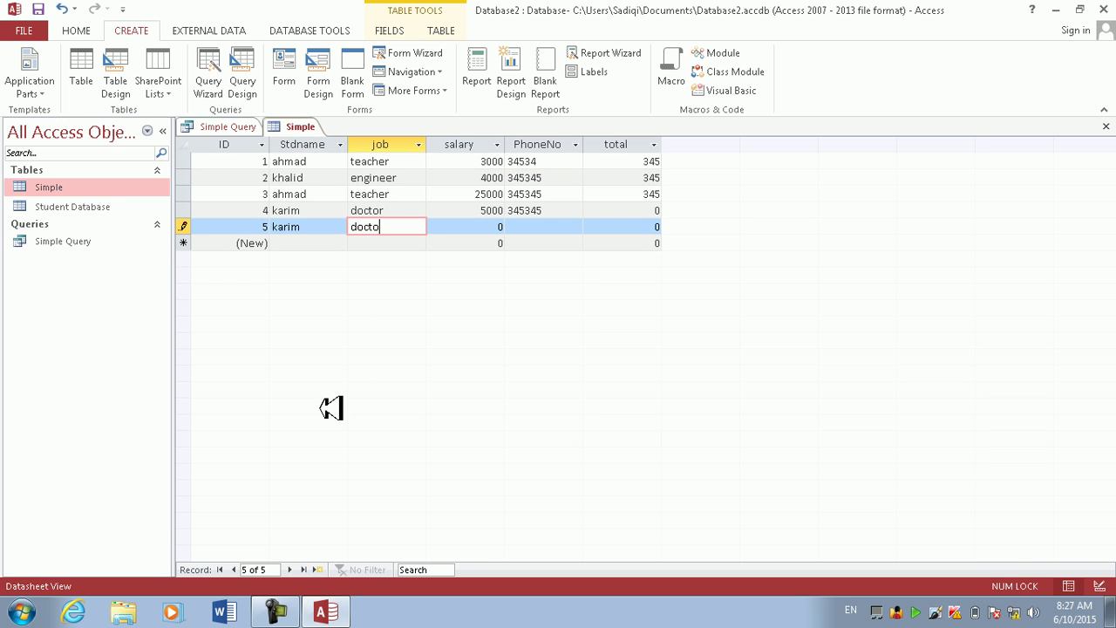
pyautogui.write('or')
pyautogui.press('Tab')
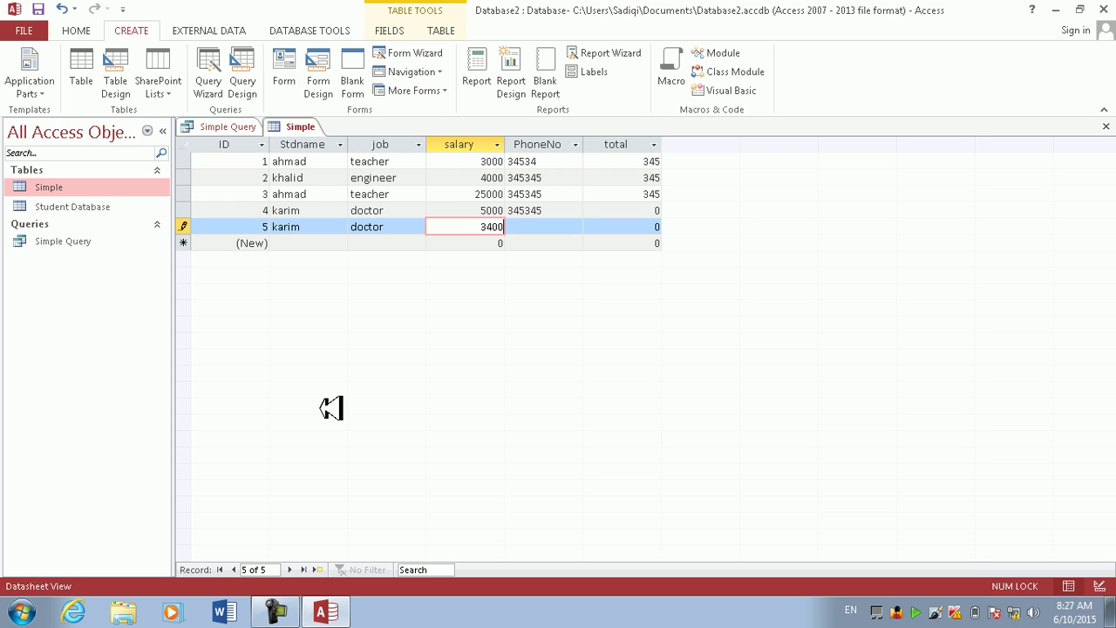
pyautogui.press('Down')
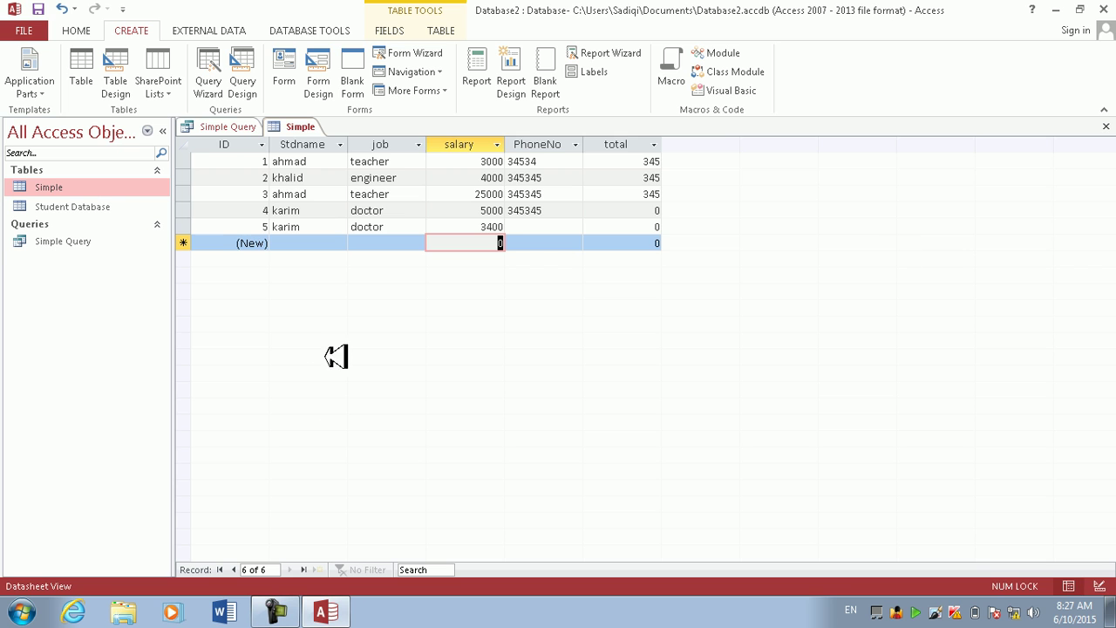
pyautogui.click(1105, 126)
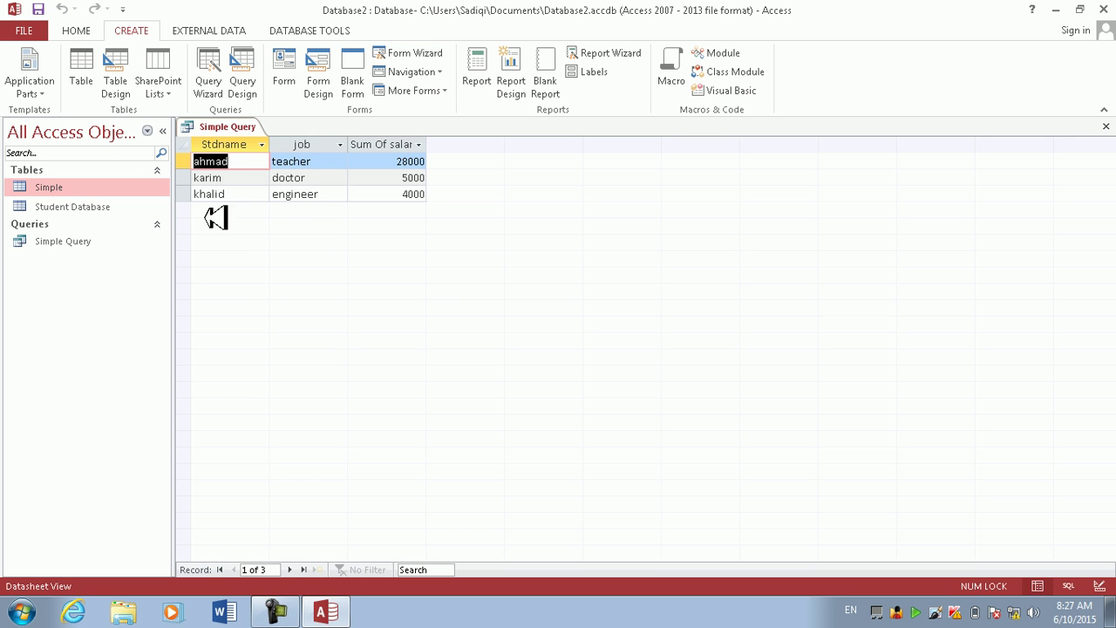
# Step: Reopen Simple Query to check the summed salaries against the records of the Simple table, closing each datasheet
pyautogui.click(1106, 126)
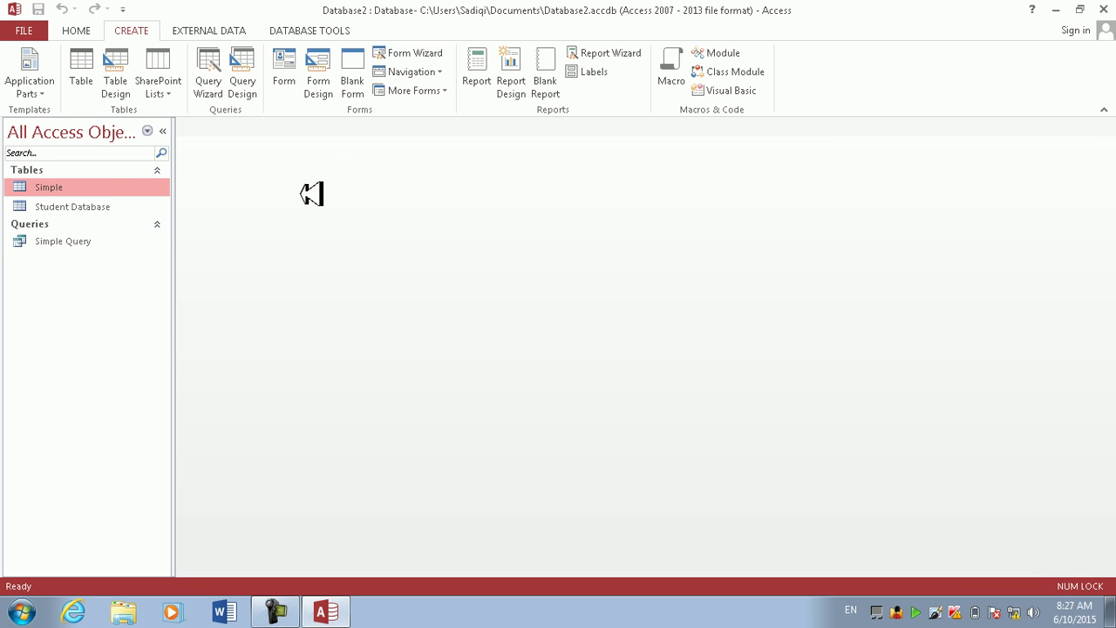
pyautogui.doubleClick(83, 245)
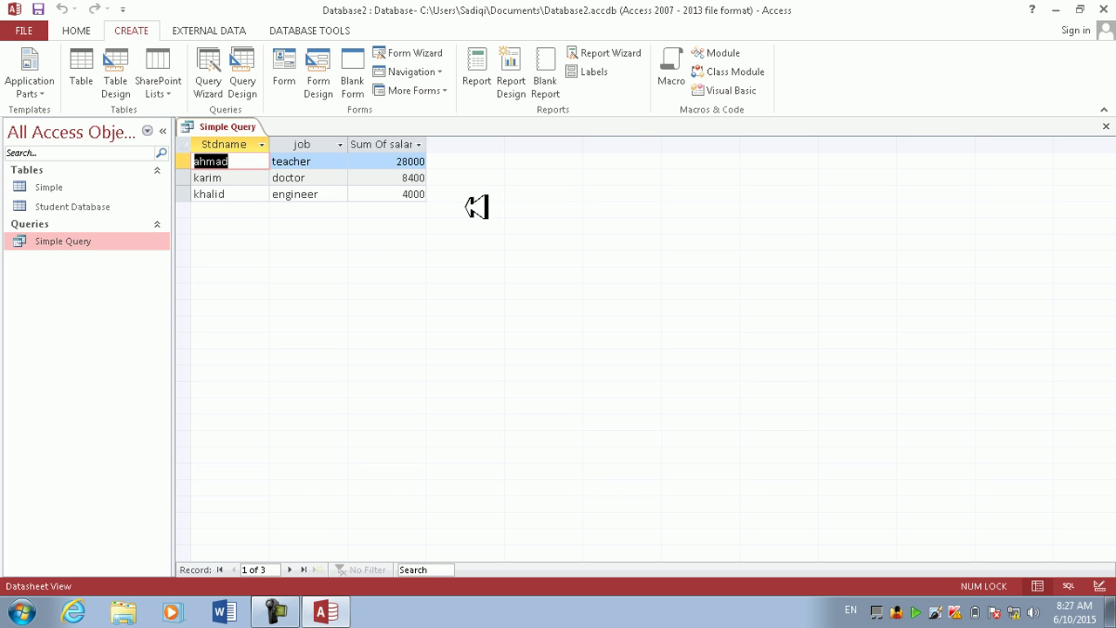
pyautogui.click(1104, 127)
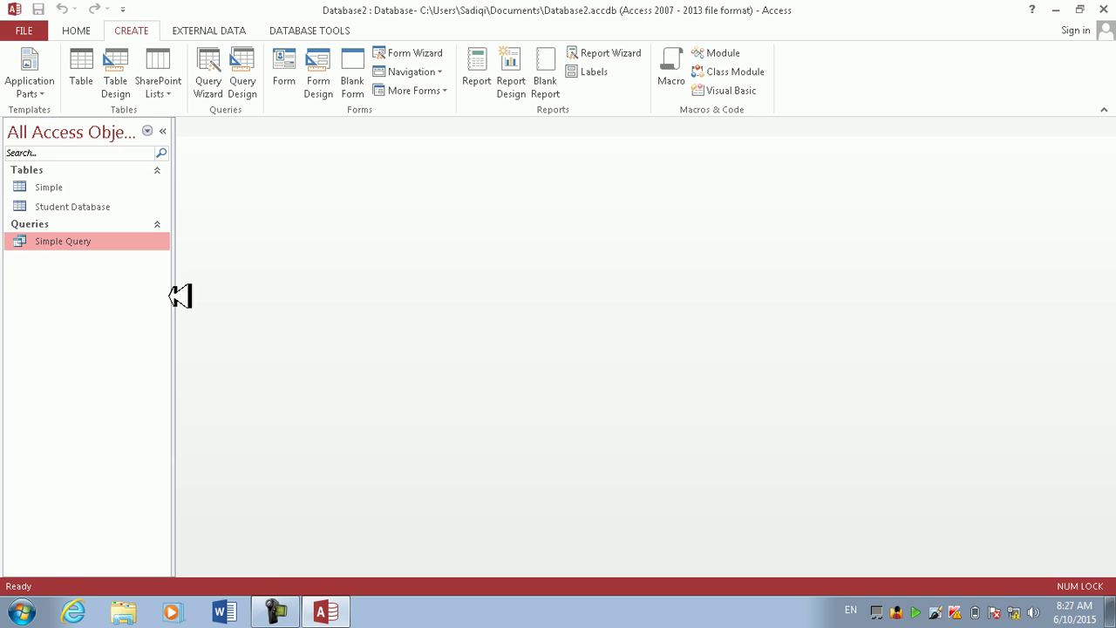
pyautogui.doubleClick(70, 188)
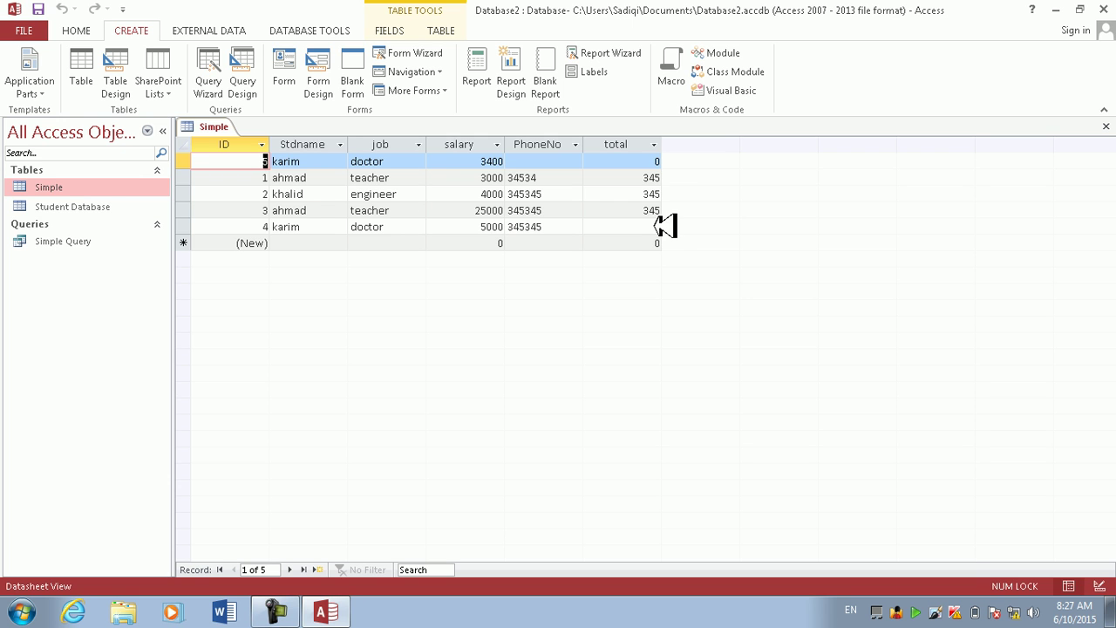
pyautogui.click(1105, 127)
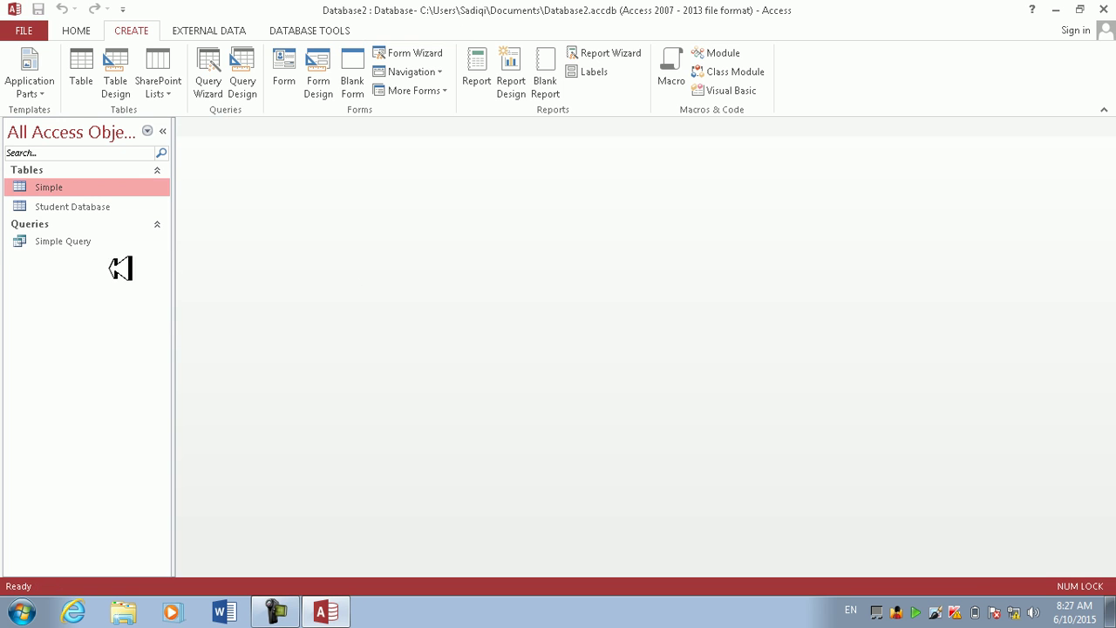
# Step: Open Simple Query in Design View and examine the Total setting of its salary sum column
pyautogui.rightClick(65, 245)
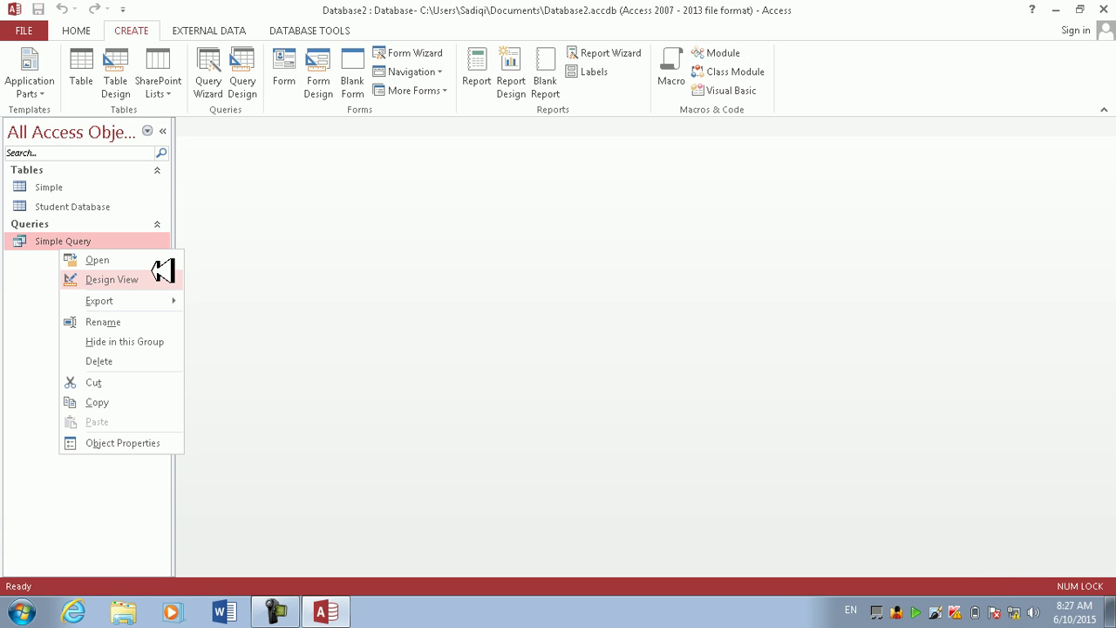
pyautogui.click(163, 277)
pyautogui.click(551, 379)
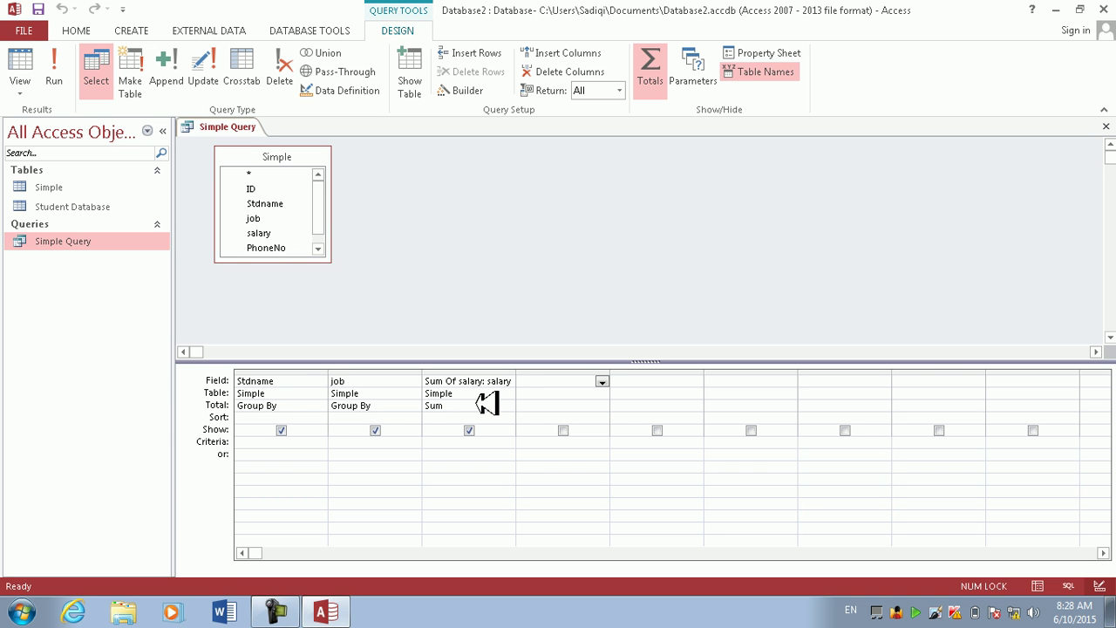
pyautogui.doubleClick(483, 404)
pyautogui.doubleClick(484, 404)
pyautogui.doubleClick(484, 404)
pyautogui.click(487, 403)
pyautogui.doubleClick(490, 404)
pyautogui.click(508, 405)
pyautogui.click(510, 406)
pyautogui.click(505, 406)
pyautogui.click(498, 429)
# Step: Add the salary field again in the first empty column of the query design grid
pyautogui.click(549, 390)
pyautogui.click(551, 382)
pyautogui.click(603, 381)
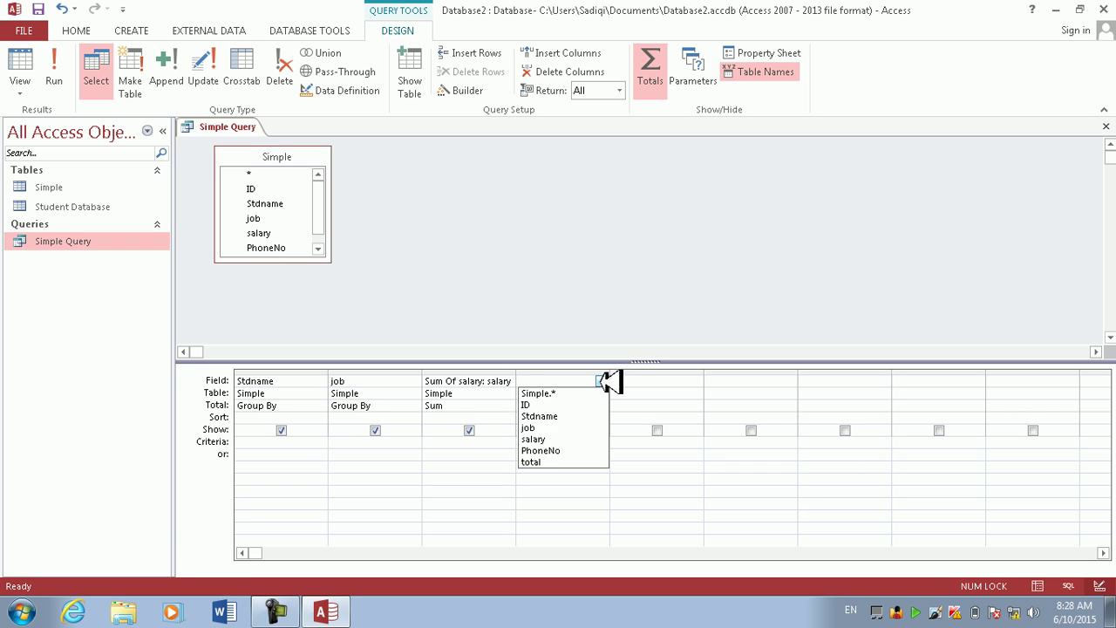
pyautogui.click(579, 438)
# Step: Try to name the added salary column salarymax, and remove the extra text from the field name
pyautogui.click(578, 377)
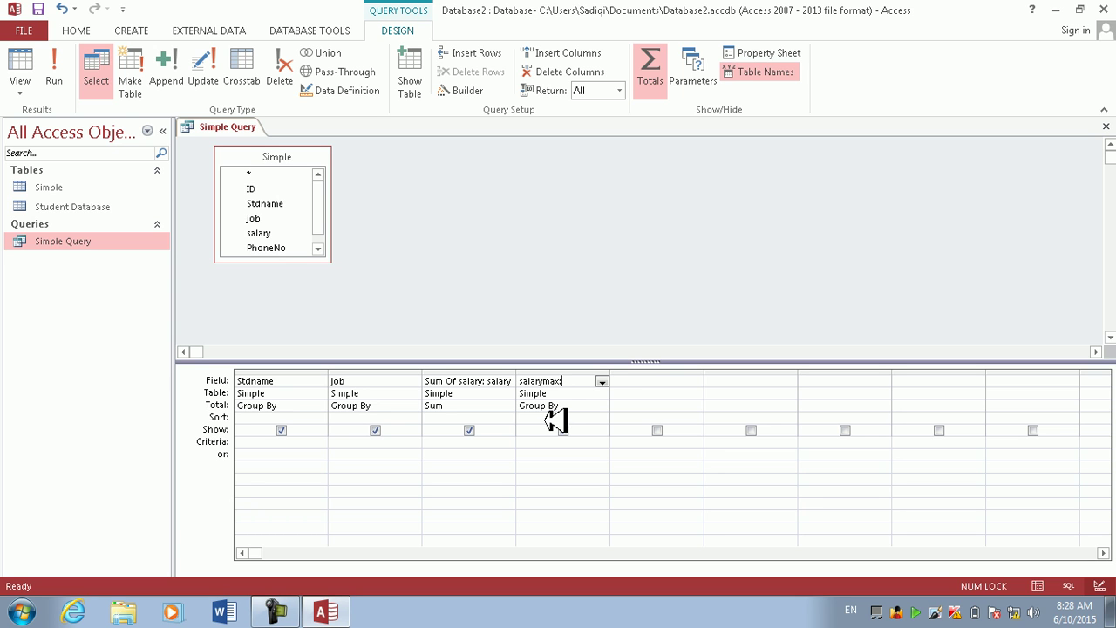
pyautogui.click(572, 408)
pyautogui.click(589, 356)
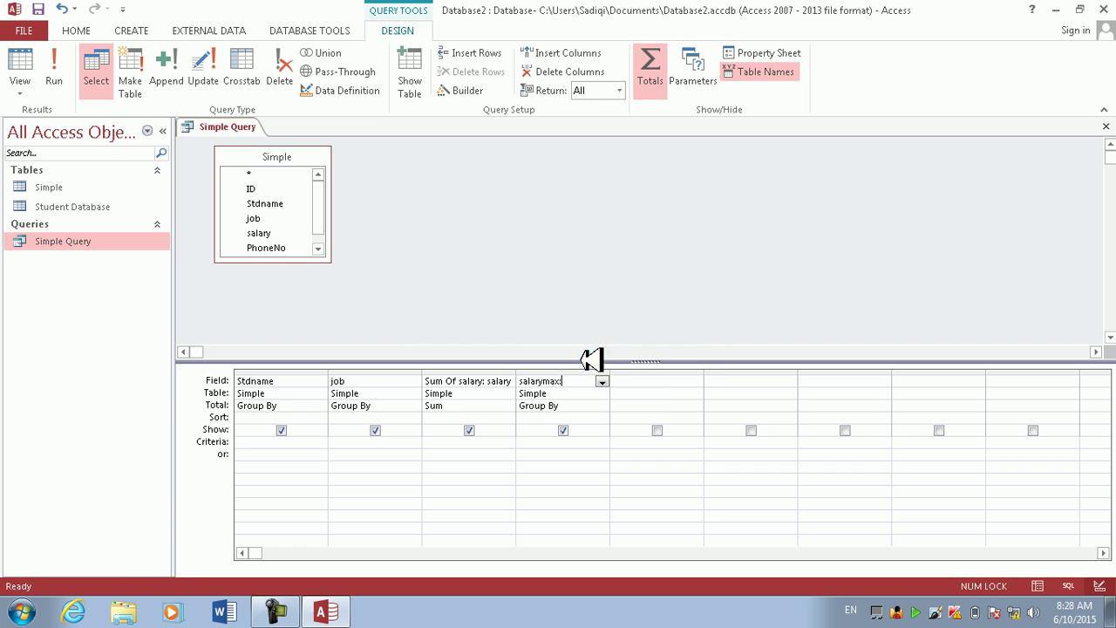
pyautogui.click(583, 399)
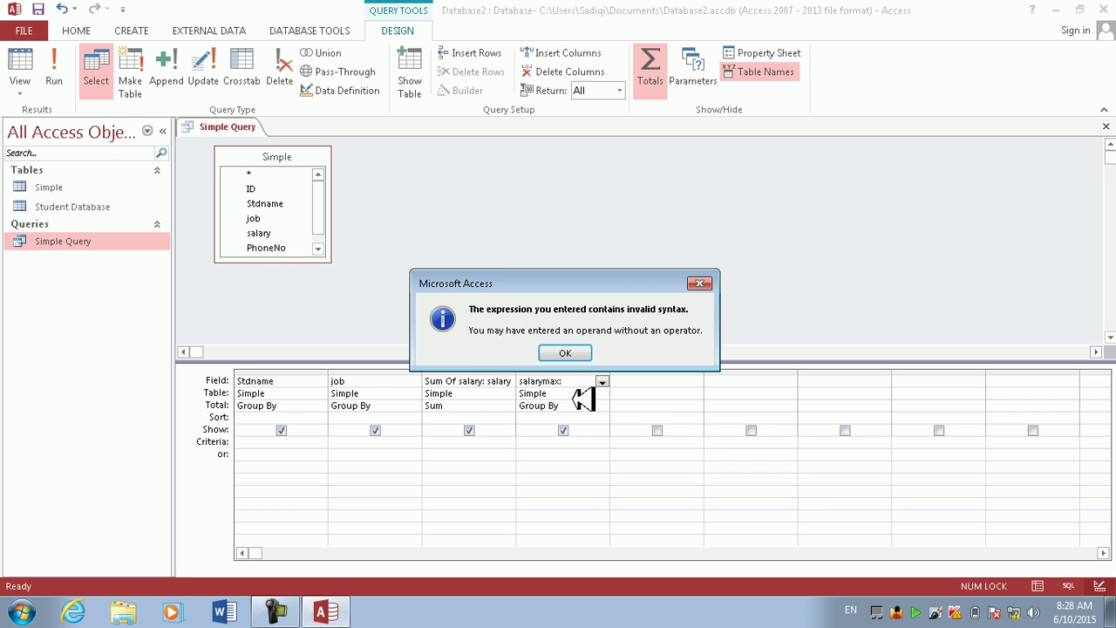
pyautogui.click(571, 352)
pyautogui.press('BackSpace')
pyautogui.press('BackSpace')
pyautogui.press('BackSpace')
pyautogui.press('BackSpace')
# Step: Set the added salary column's Total to Max and run the query
pyautogui.click(590, 405)
pyautogui.click(602, 406)
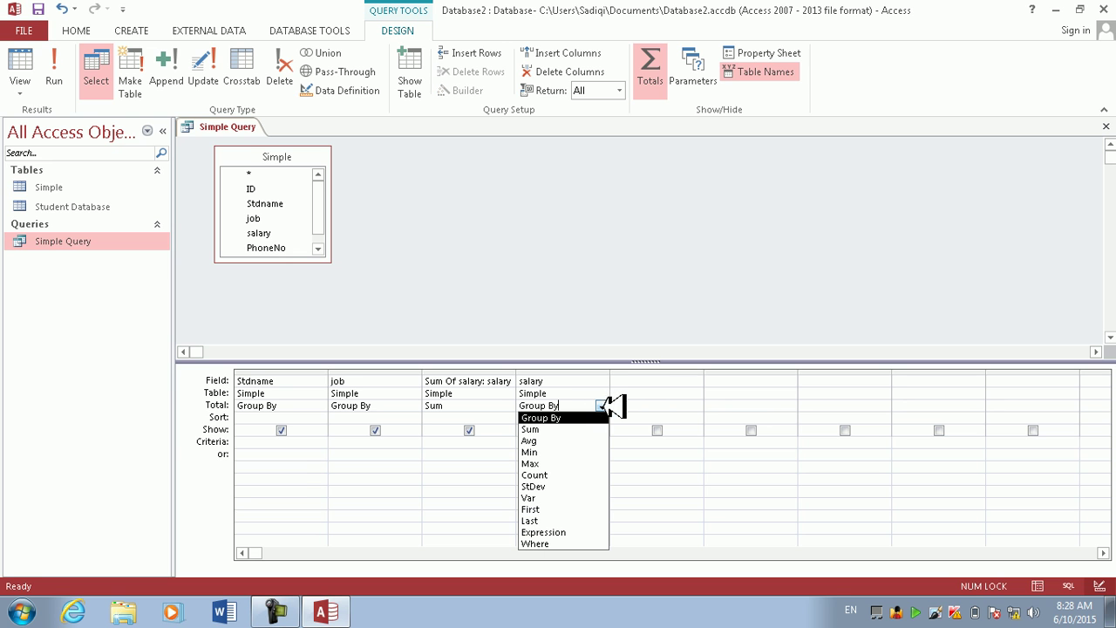
pyautogui.click(578, 464)
pyautogui.click(65, 61)
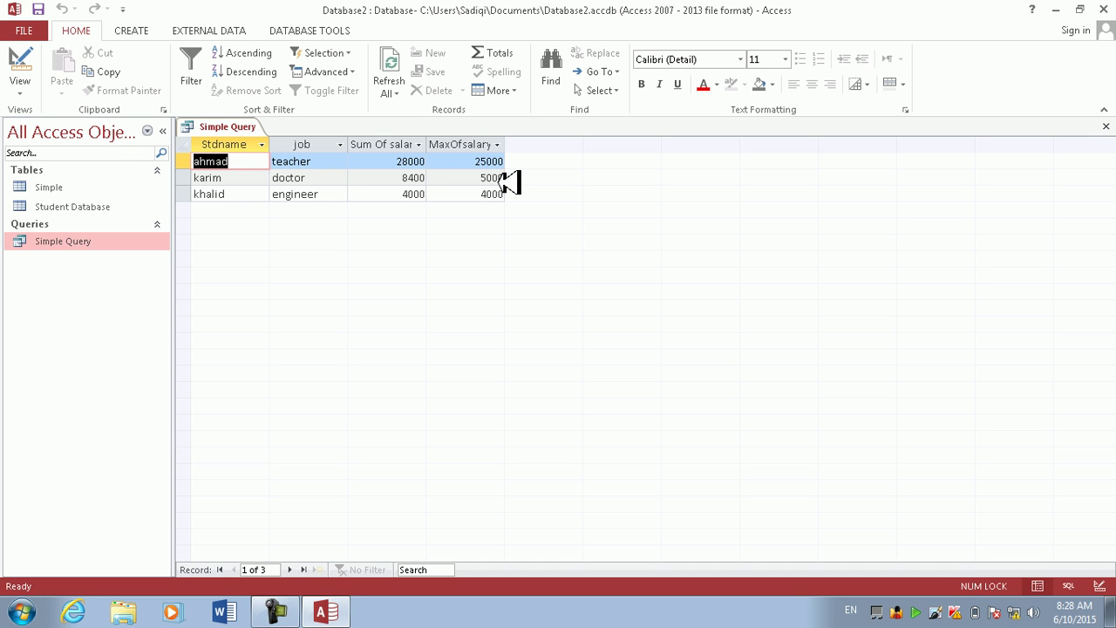
# Step: Add another salary column to the query design with its Total set to Min, and run the query
pyautogui.click(19, 63)
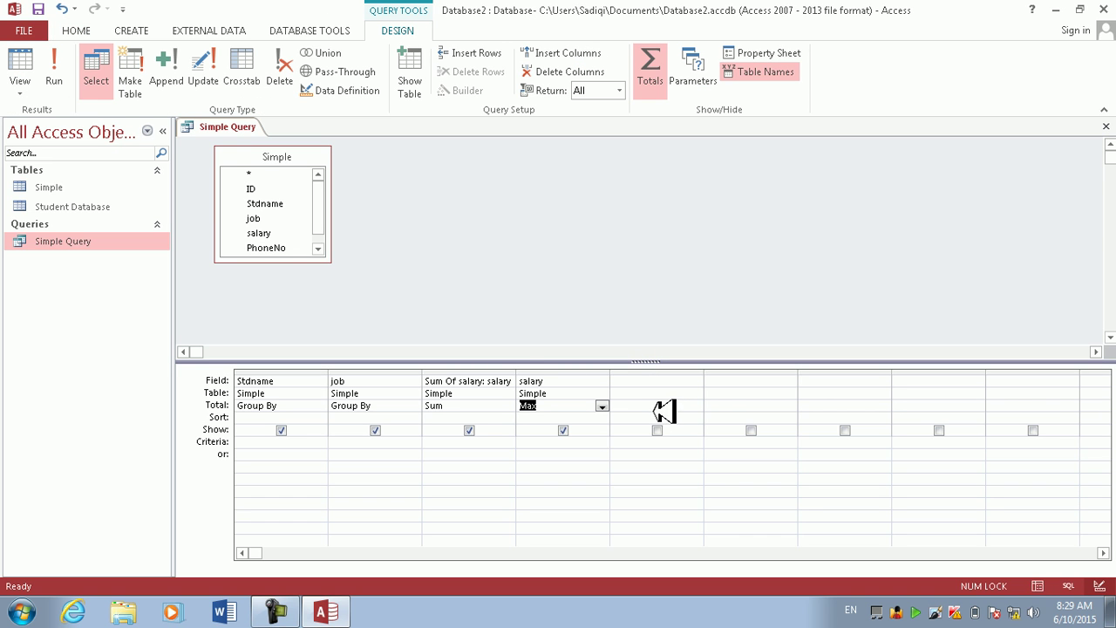
pyautogui.click(637, 381)
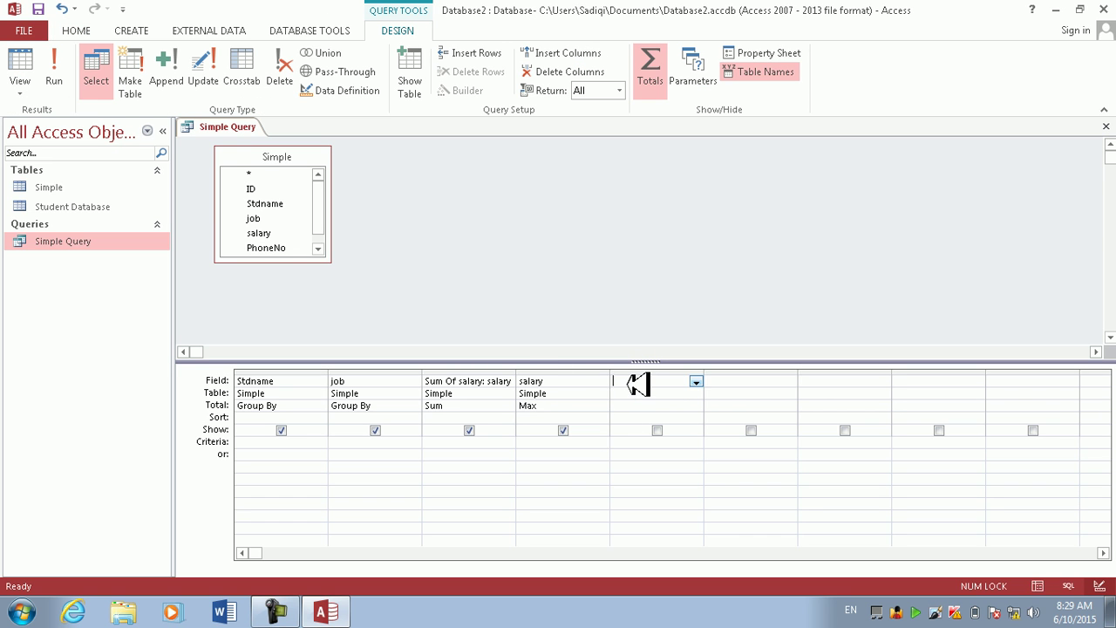
pyautogui.click(696, 381)
pyautogui.click(680, 441)
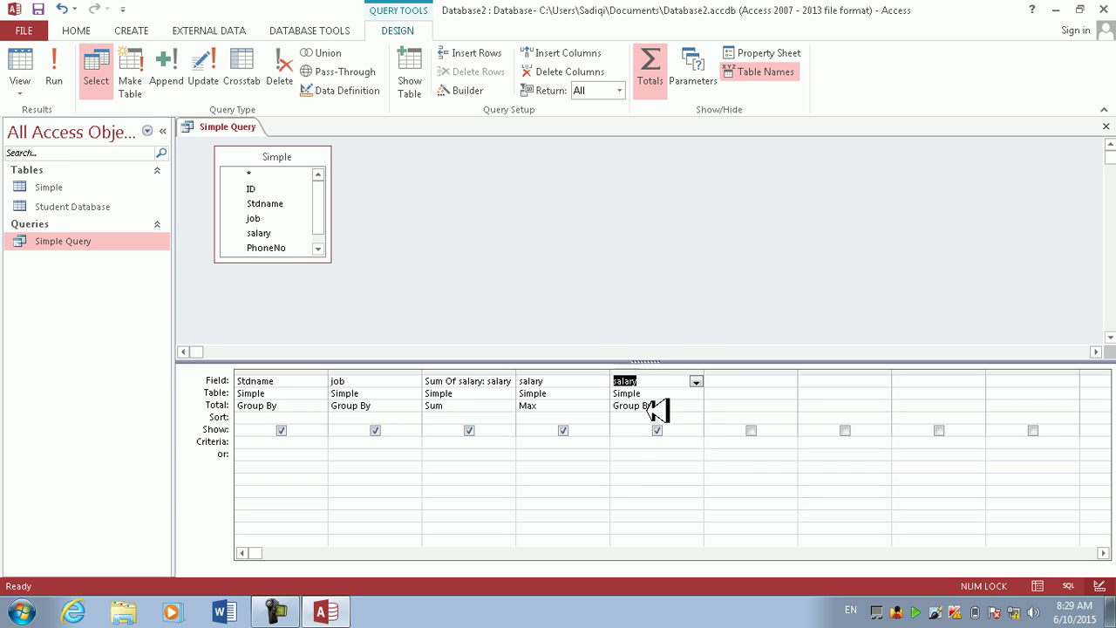
pyautogui.click(653, 404)
pyautogui.click(696, 407)
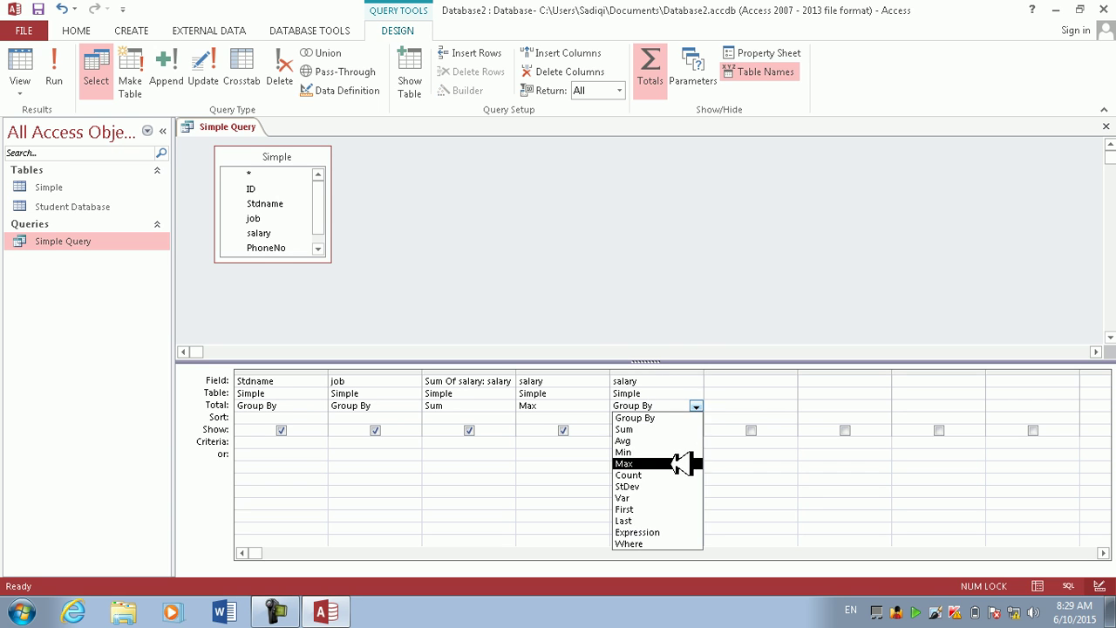
pyautogui.click(680, 452)
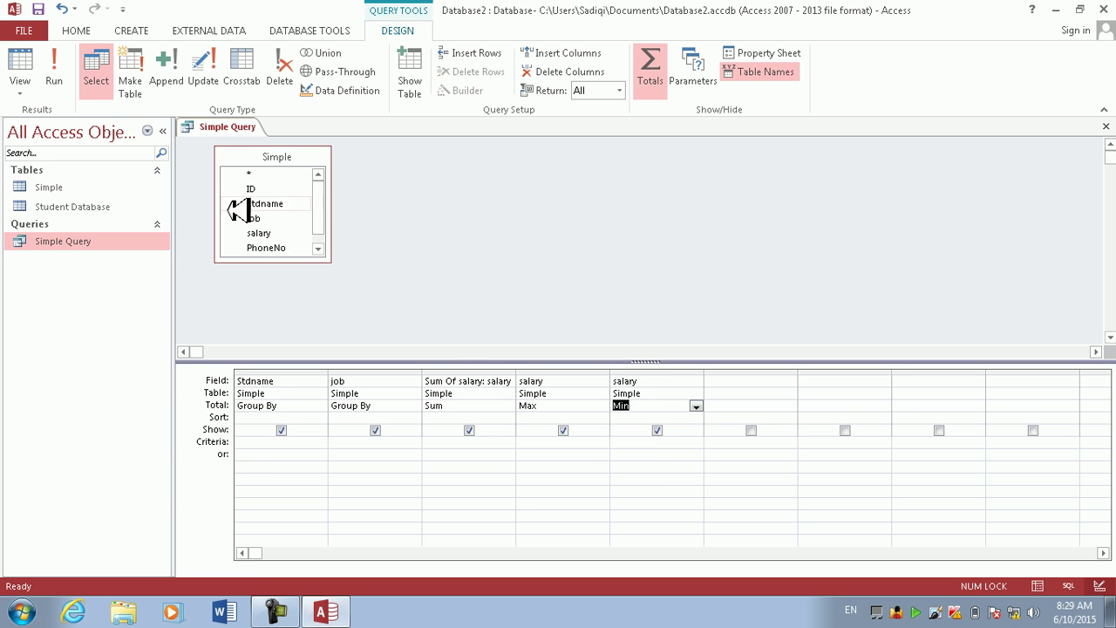
pyautogui.click(52, 75)
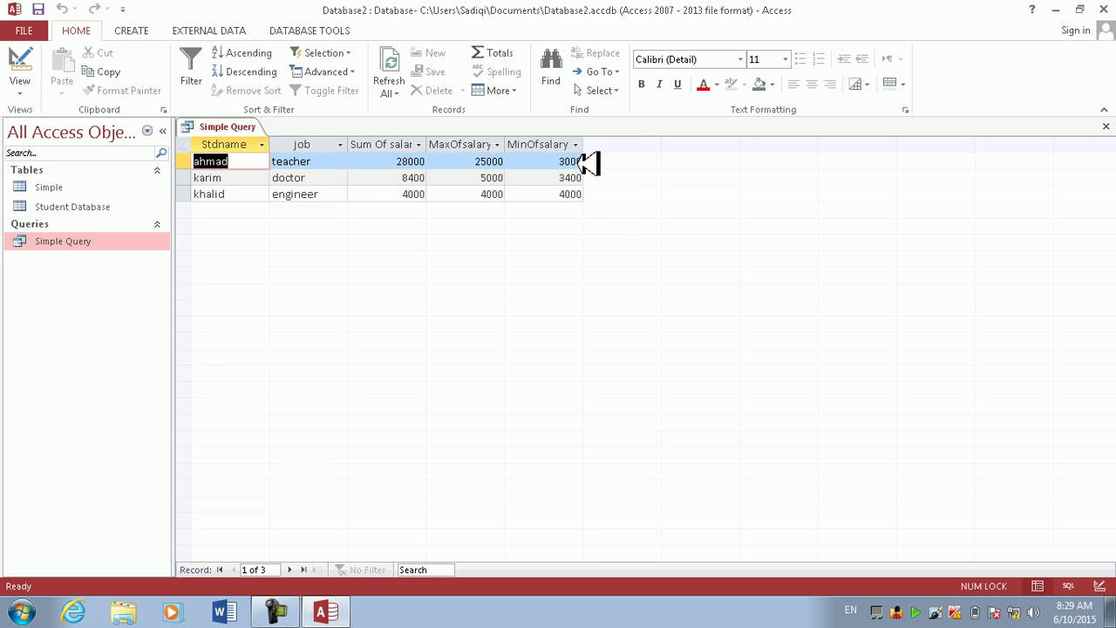
# Step: Add a record to the Simple table repeating the engineer's name, with job engineer and salary 20, and close the table
pyautogui.doubleClick(72, 188)
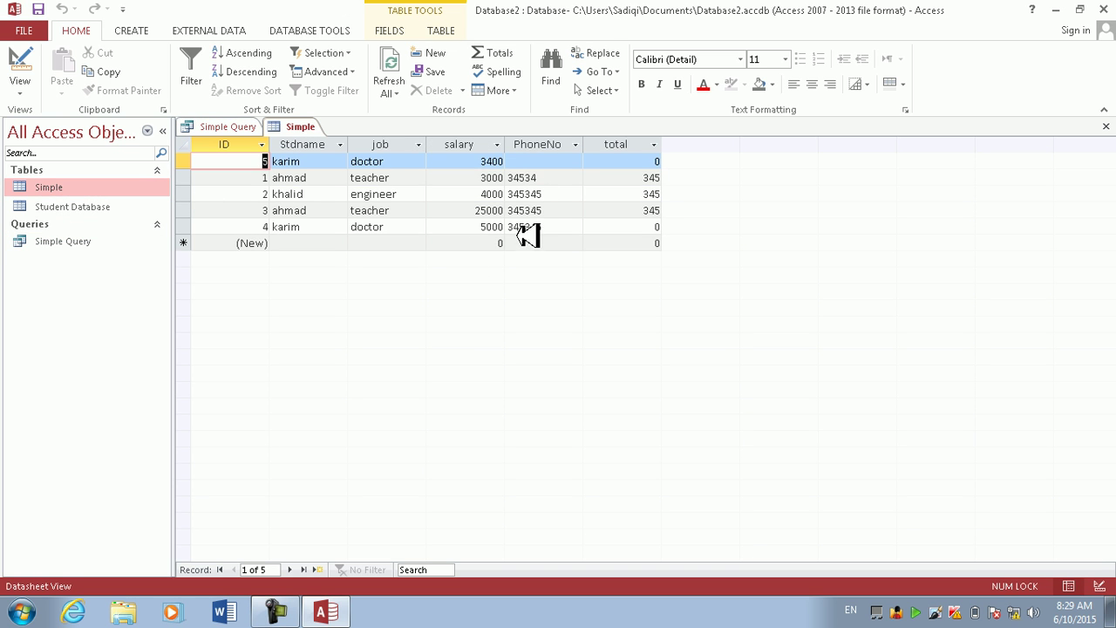
pyautogui.click(315, 243)
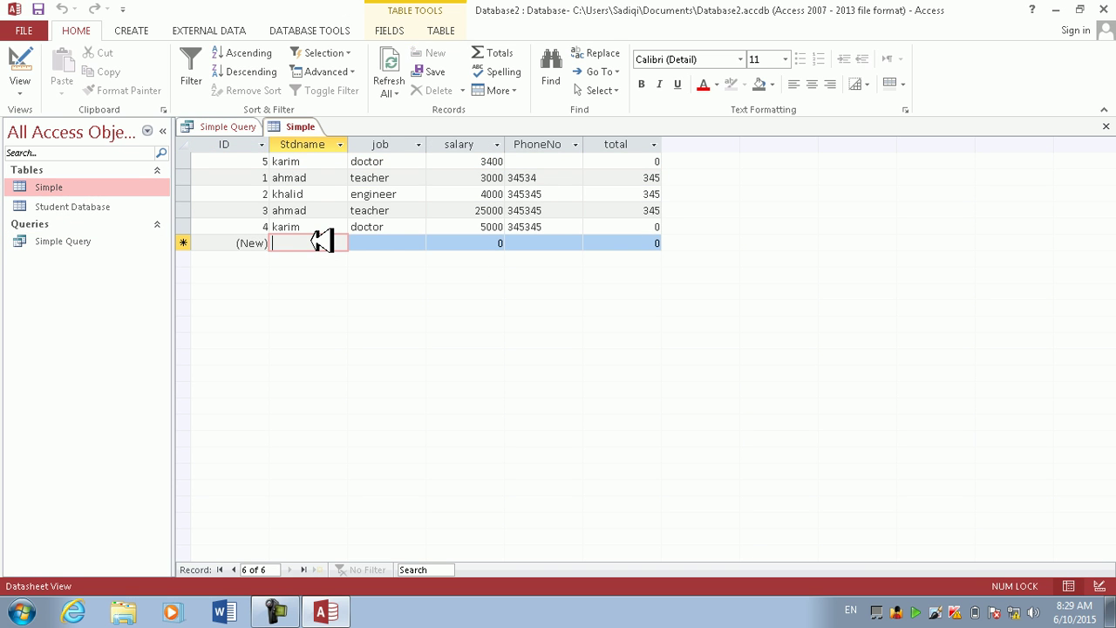
pyautogui.write('khaid')
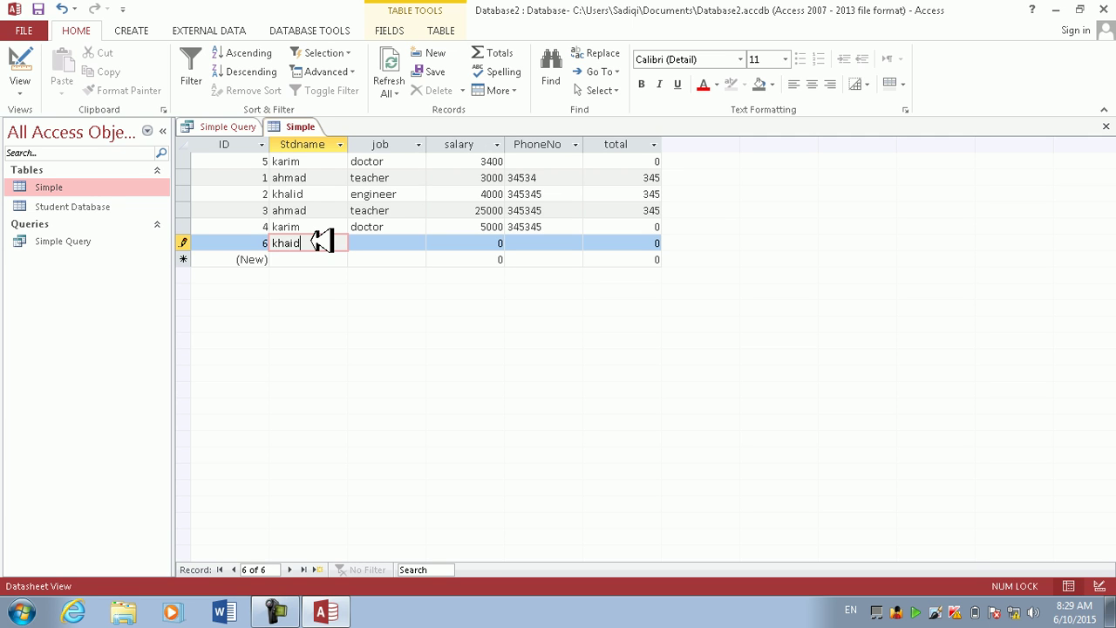
pyautogui.press('Tab')
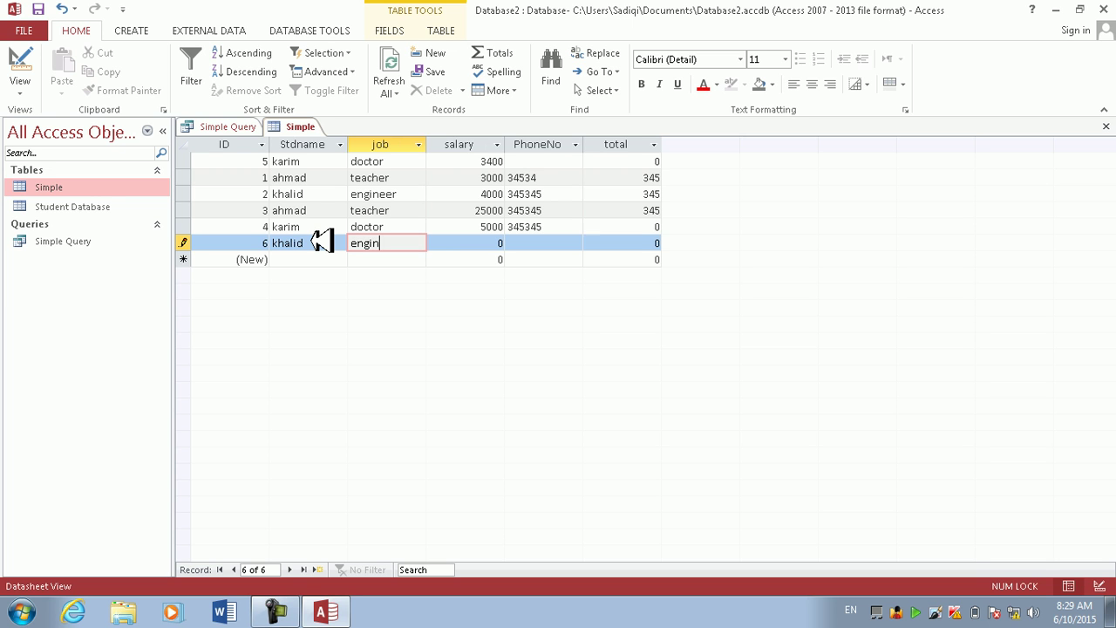
pyautogui.press('Tab')
pyautogui.write('2')
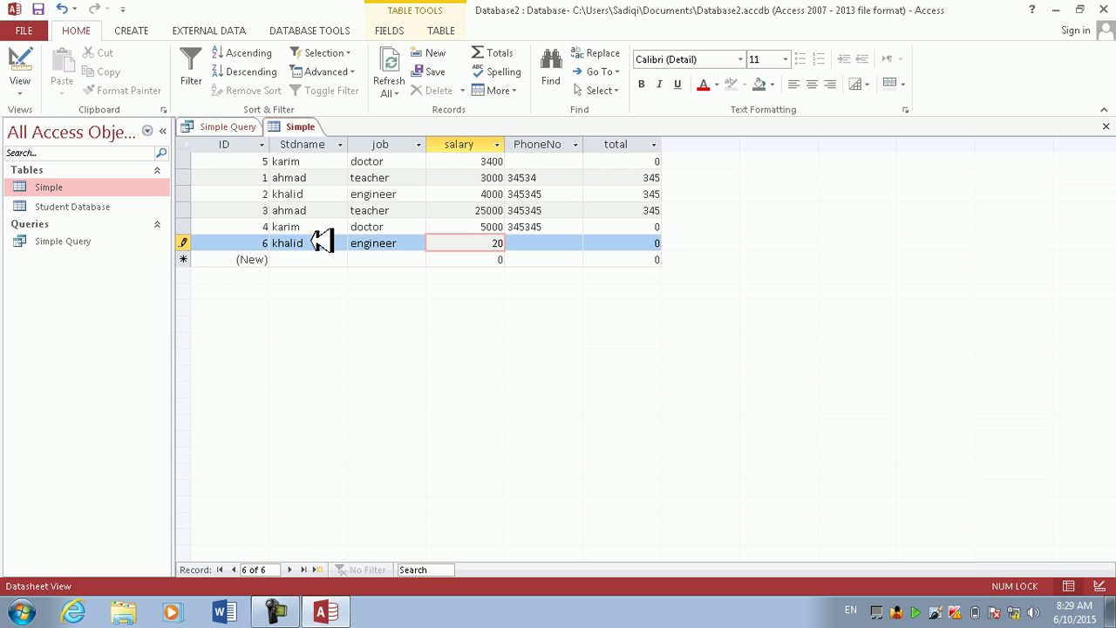
pyautogui.click(410, 242)
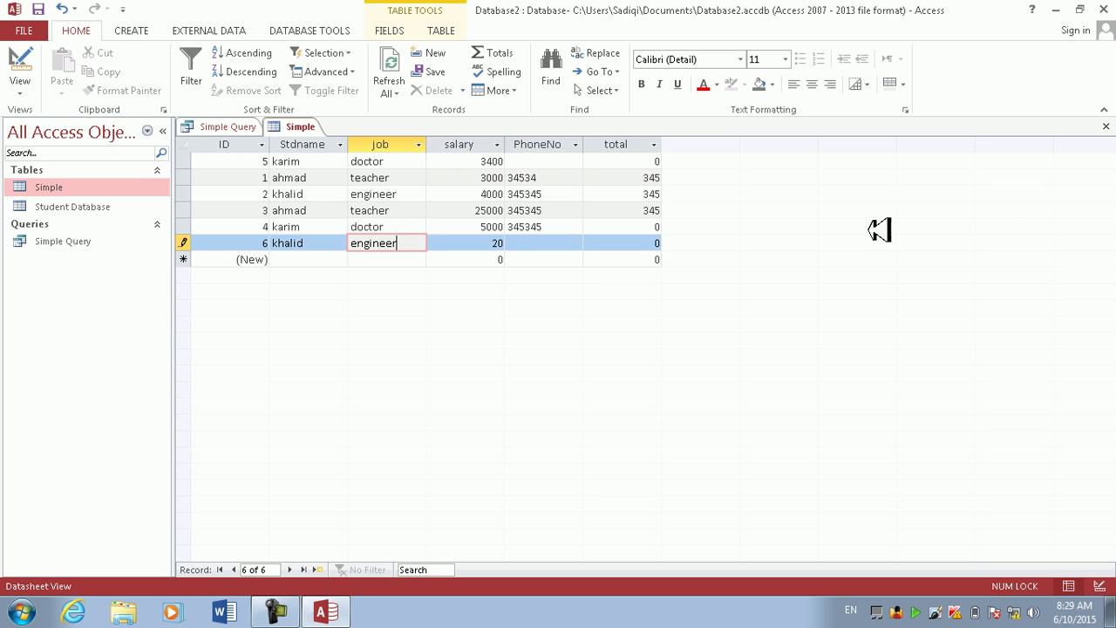
pyautogui.click(1106, 126)
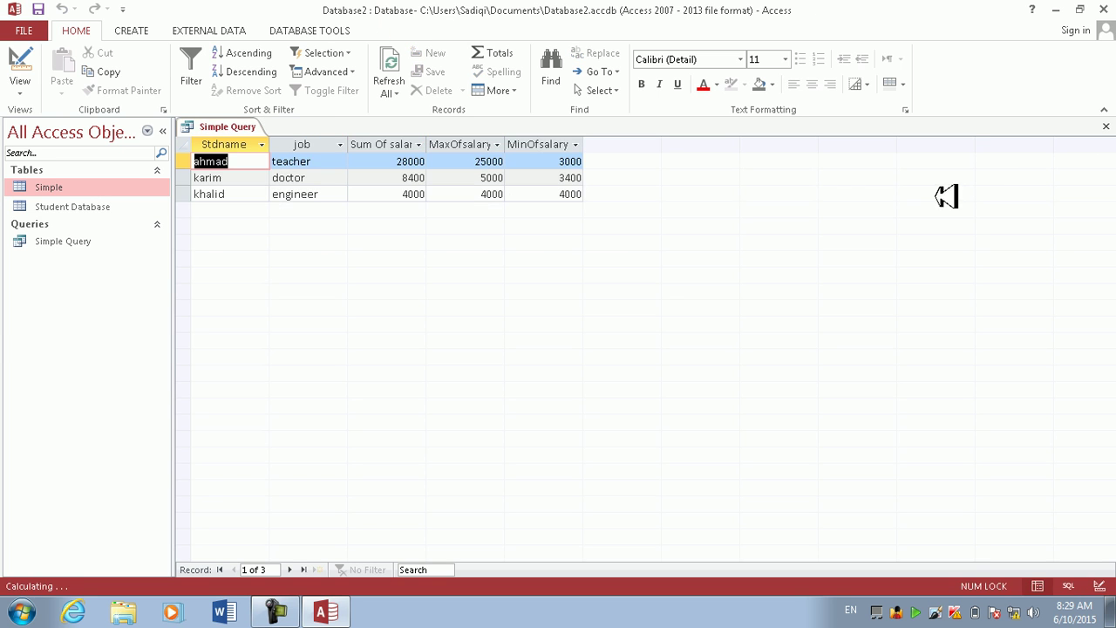
# Step: Save and close Simple Query, and reopen it so that its totals include the added record
pyautogui.click(1106, 126)
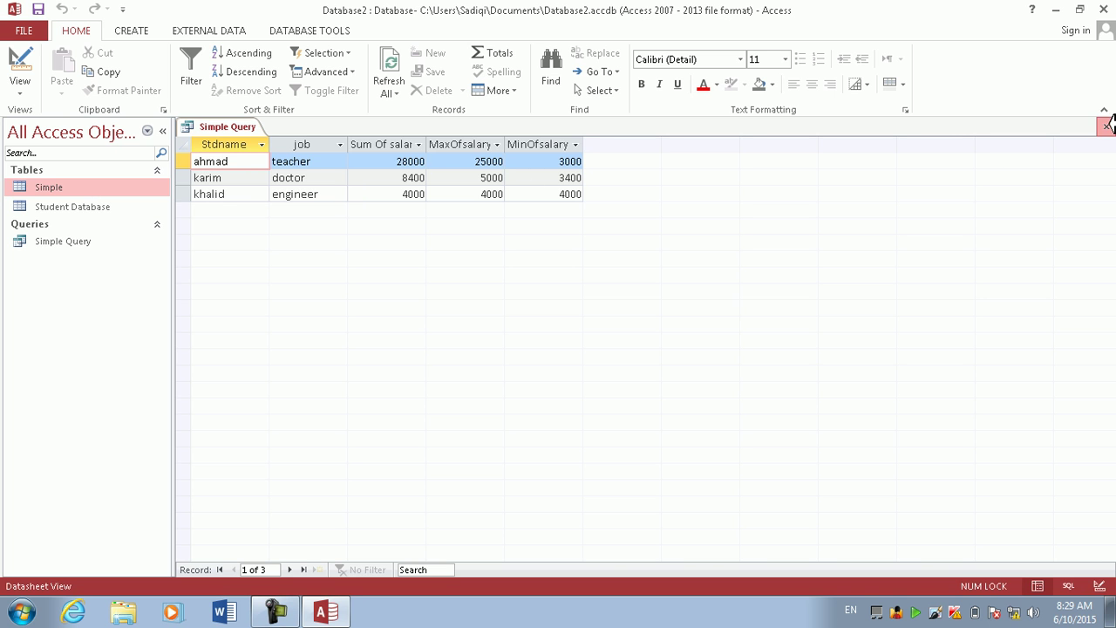
pyautogui.click(490, 349)
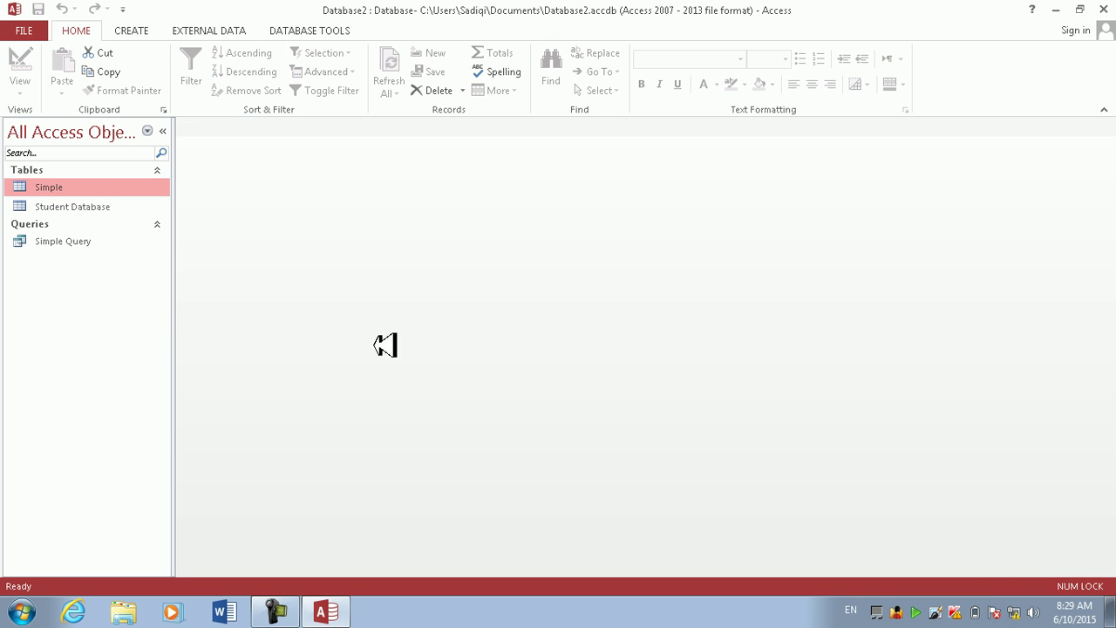
pyautogui.click(74, 242)
pyautogui.doubleClick(77, 242)
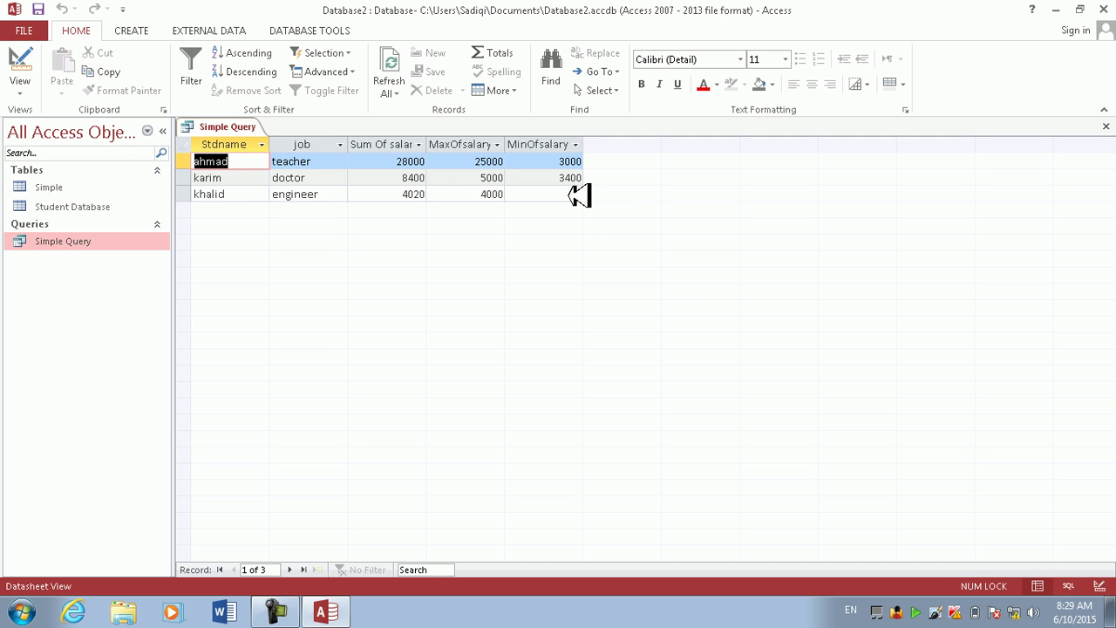
# Step: Add another salary column with its Total set to Count in Simple Query, run it, and close it with the changes saved
pyautogui.click(16, 52)
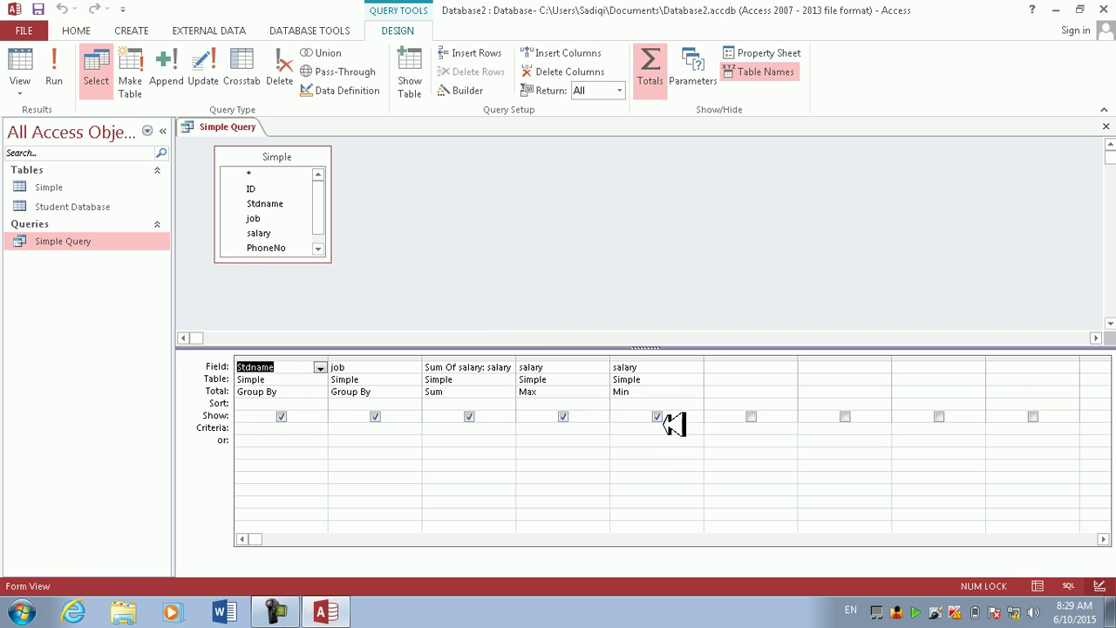
pyautogui.click(731, 353)
pyautogui.click(725, 365)
pyautogui.click(789, 368)
pyautogui.click(745, 425)
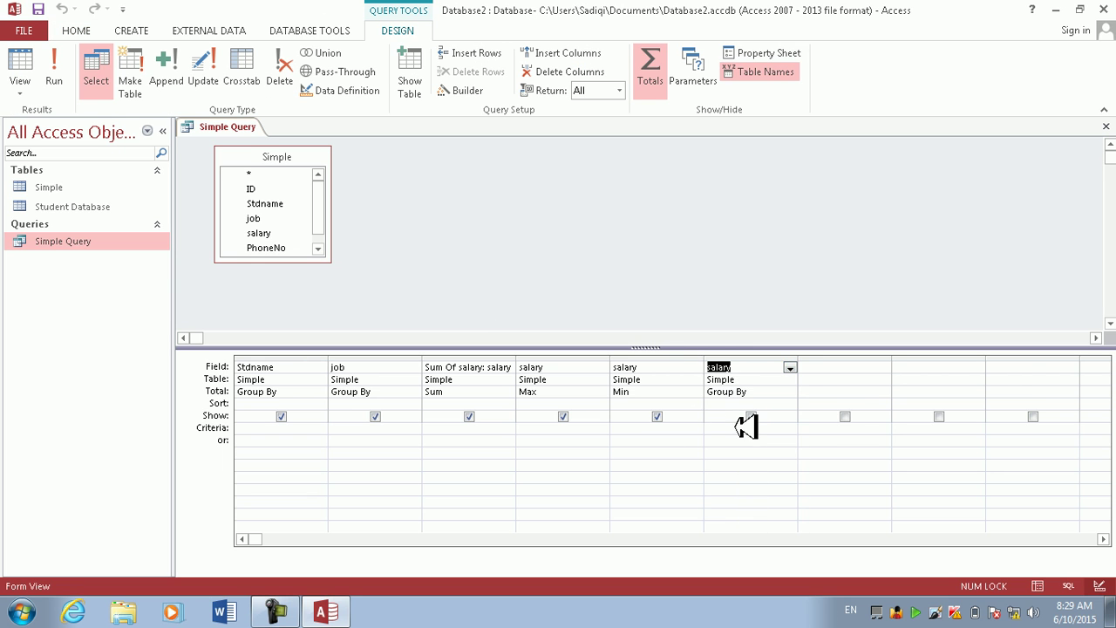
pyautogui.doubleClick(739, 389)
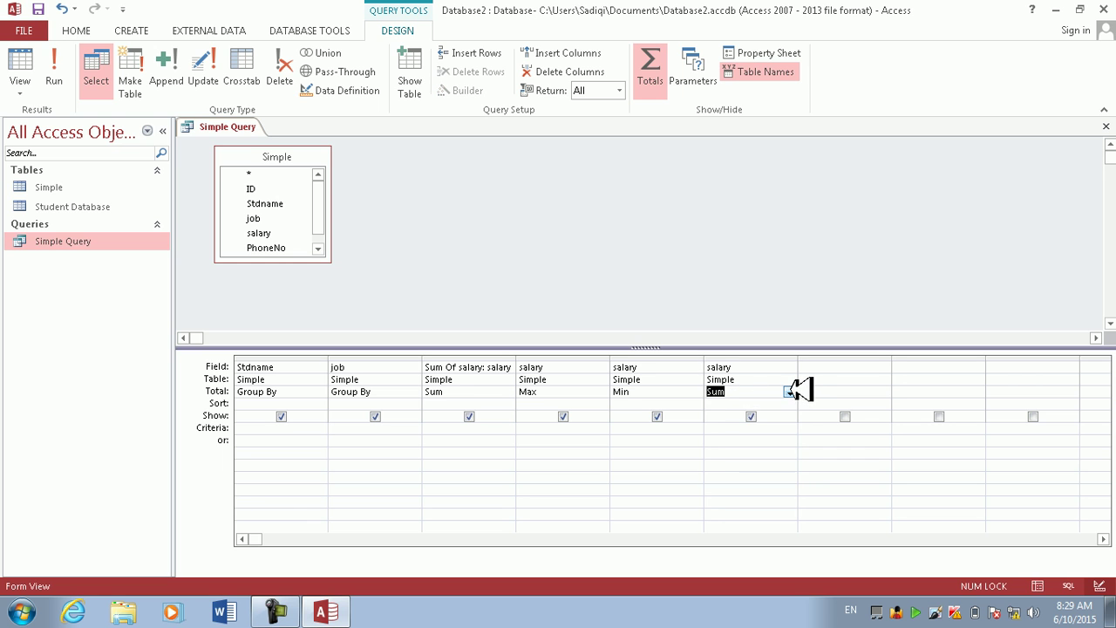
pyautogui.click(790, 391)
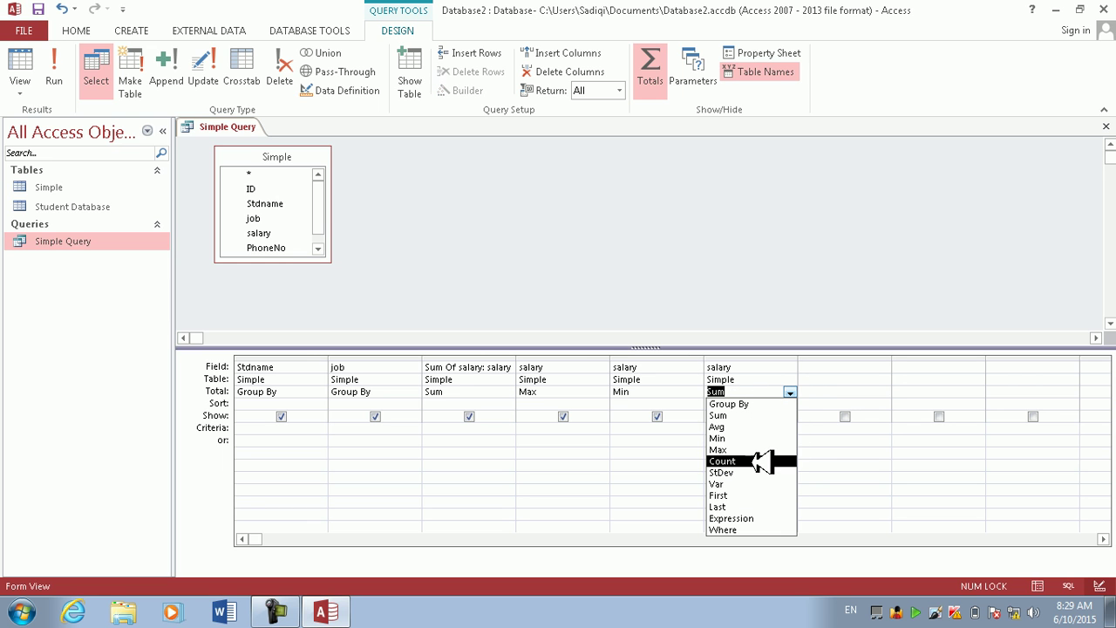
pyautogui.click(759, 461)
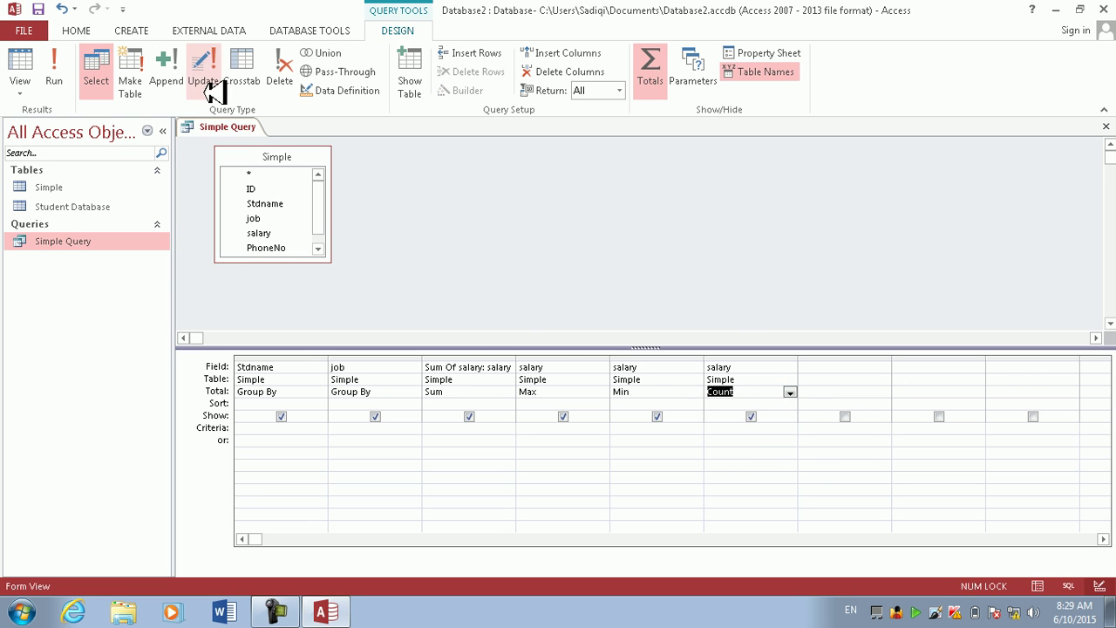
pyautogui.click(61, 69)
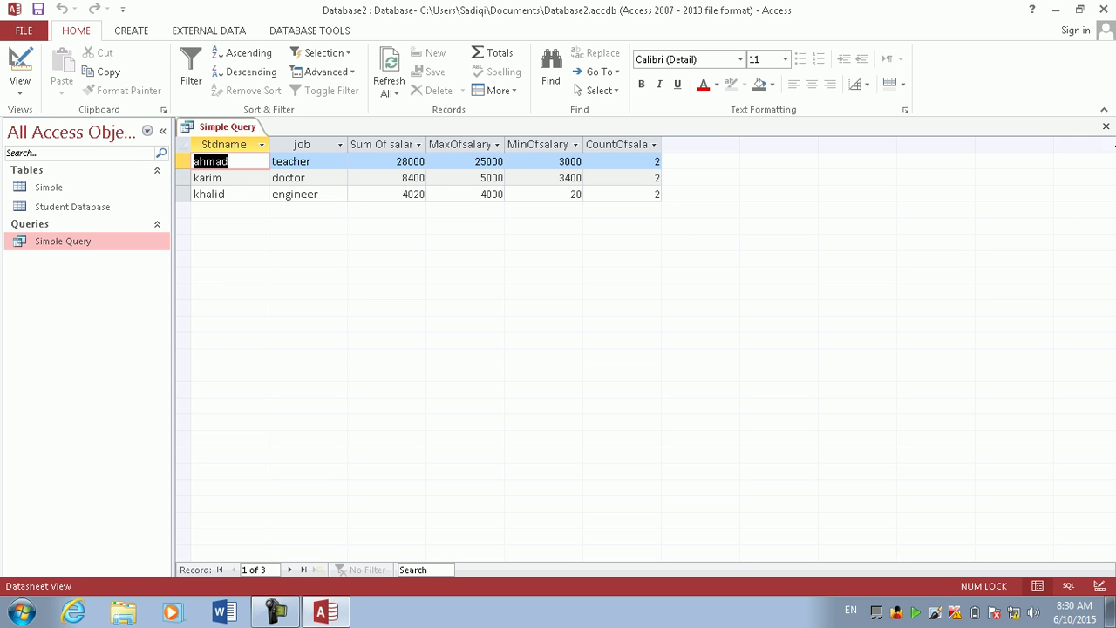
pyautogui.click(1104, 126)
pyautogui.click(496, 350)
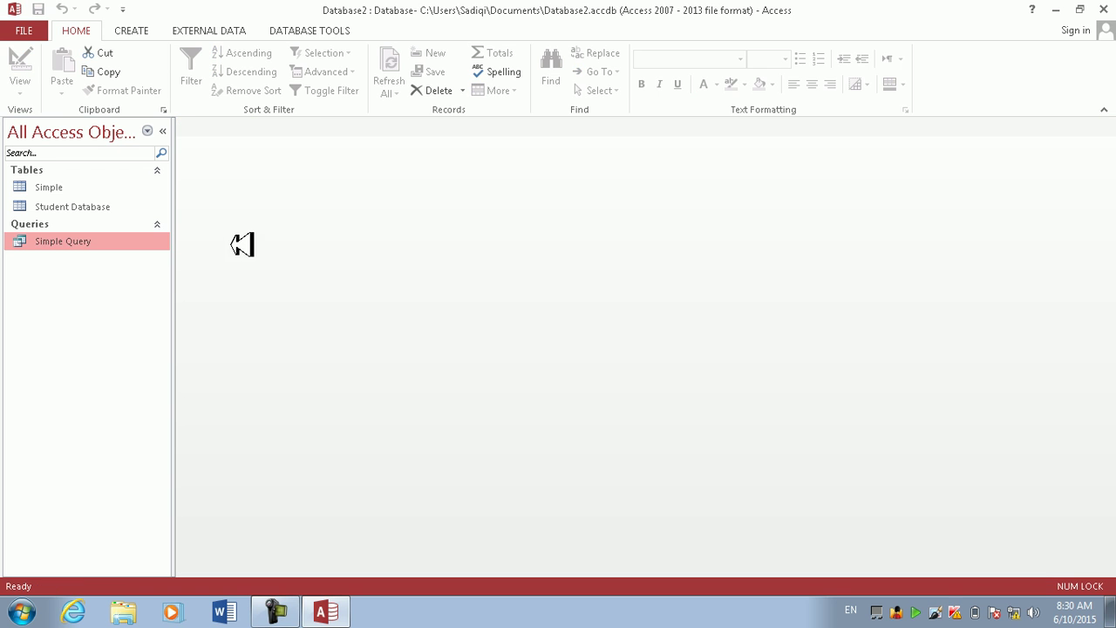
# Step: Create a new query design on the Simple table with a totalmanager field using Sum and IIf to total the salaries where job is manager
pyautogui.rightClick(91, 182)
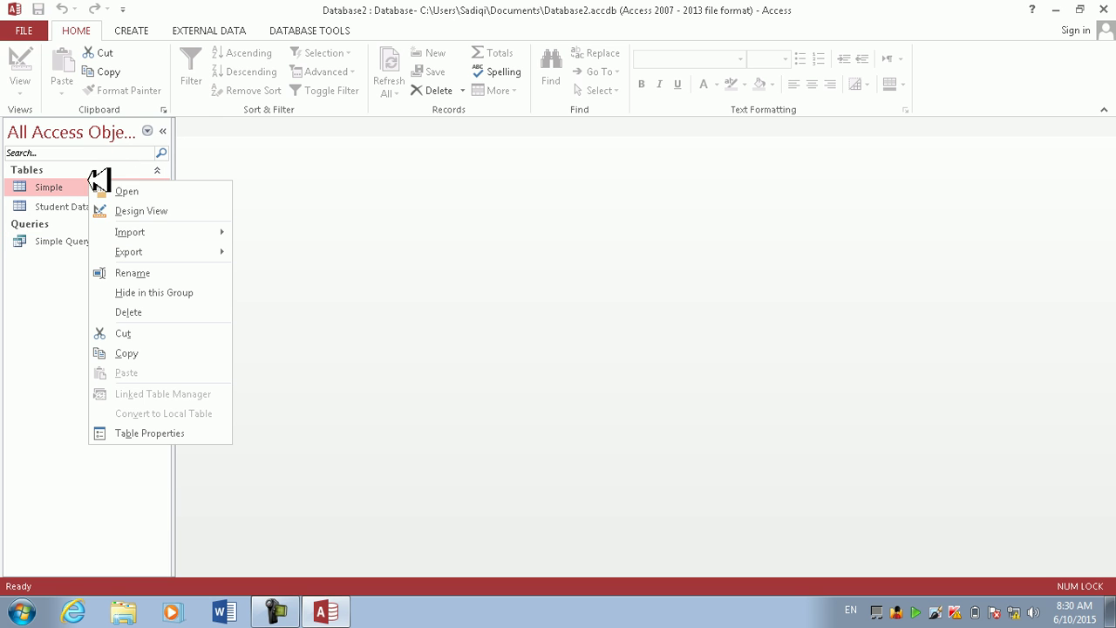
pyautogui.click(144, 30)
pyautogui.click(261, 67)
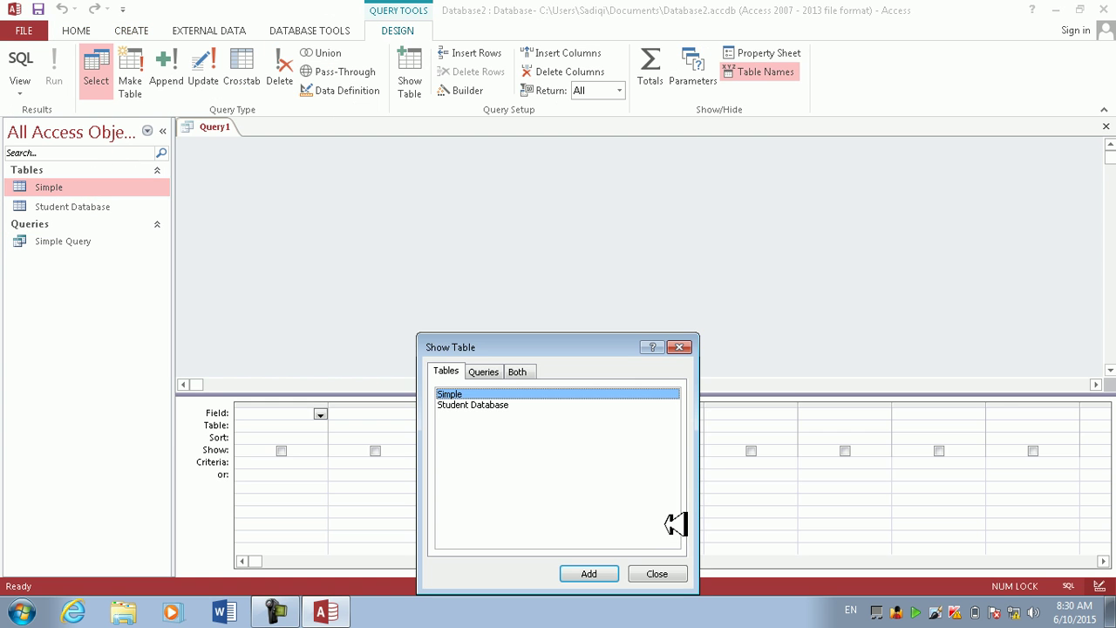
pyautogui.press('Return')
pyautogui.click(658, 571)
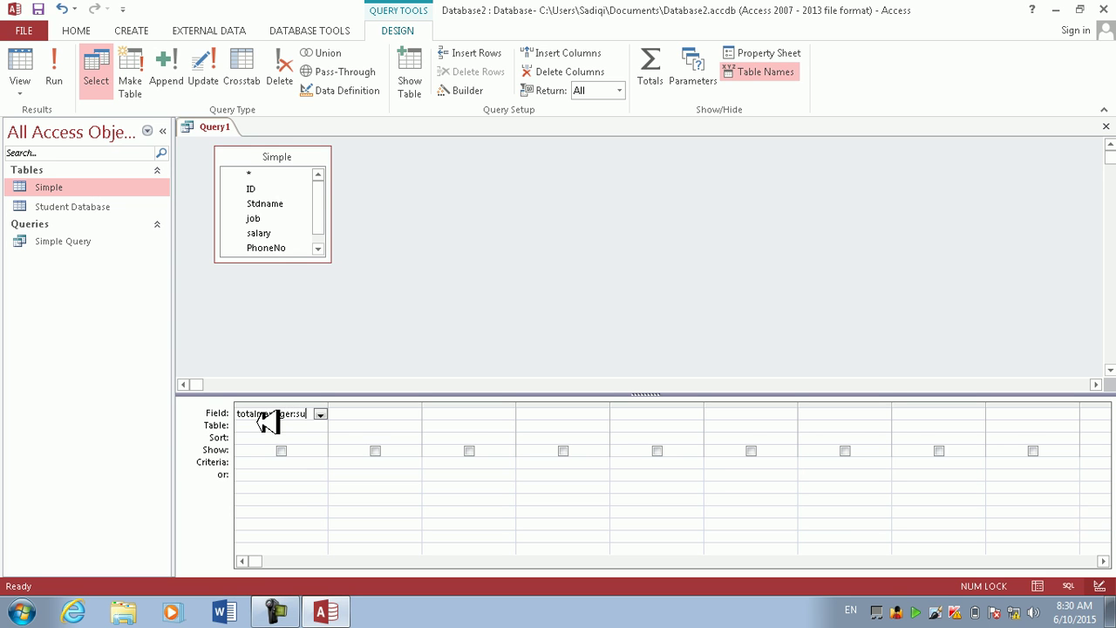
pyautogui.write('(iif([job]="mana')
pyautogui.press('Return')
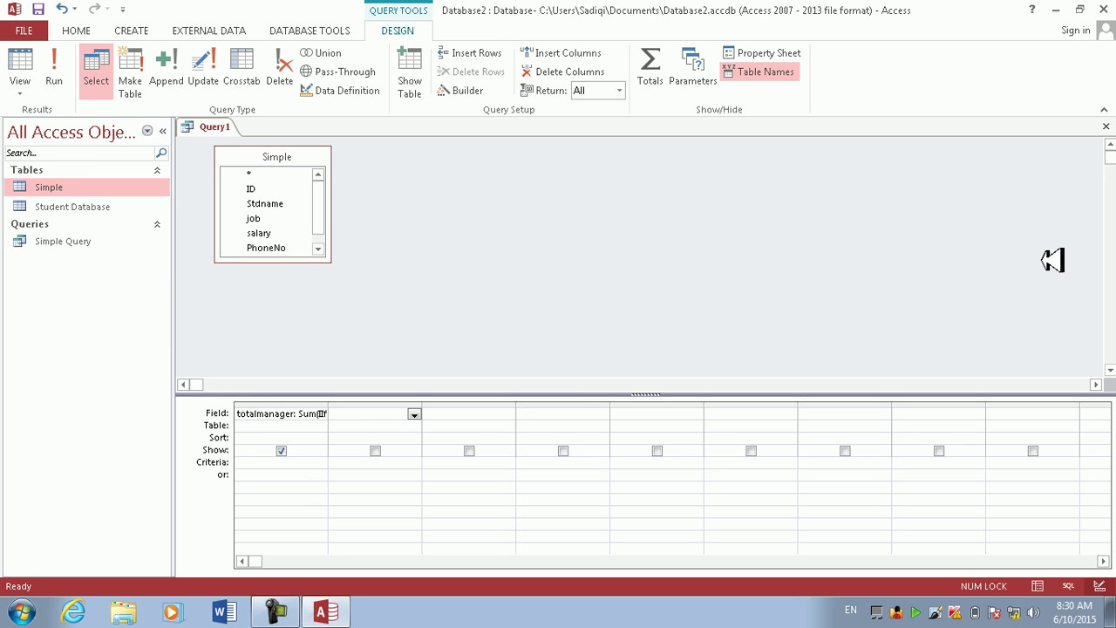
# Step: Close the new query design, save it as Manager, and run the saved query
pyautogui.click(1105, 126)
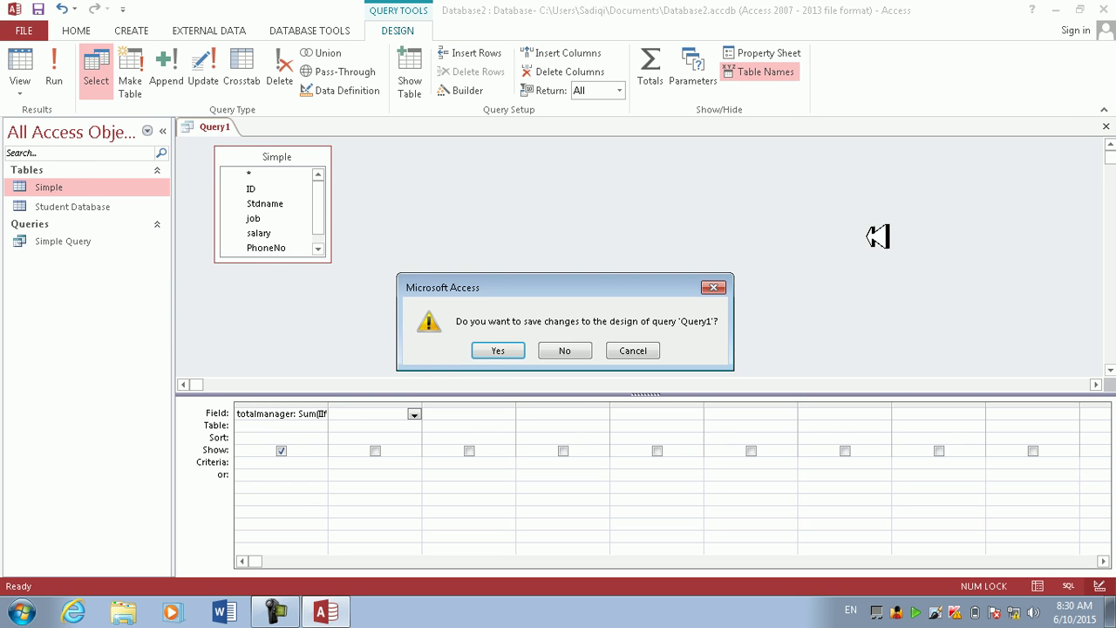
pyautogui.click(498, 348)
pyautogui.write('Manager')
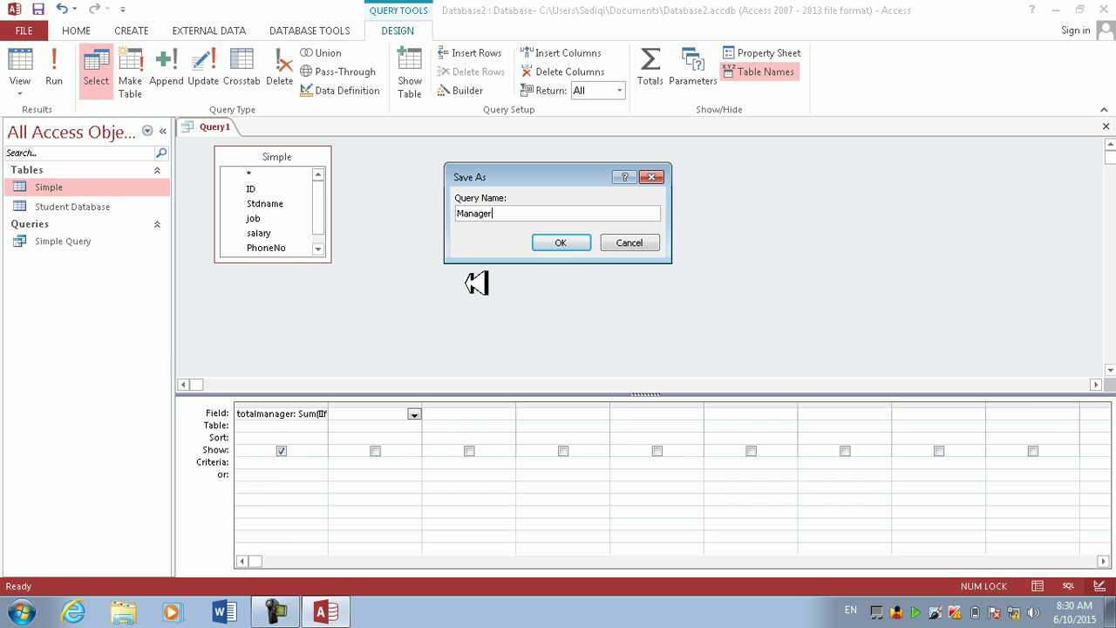
pyautogui.press('Return')
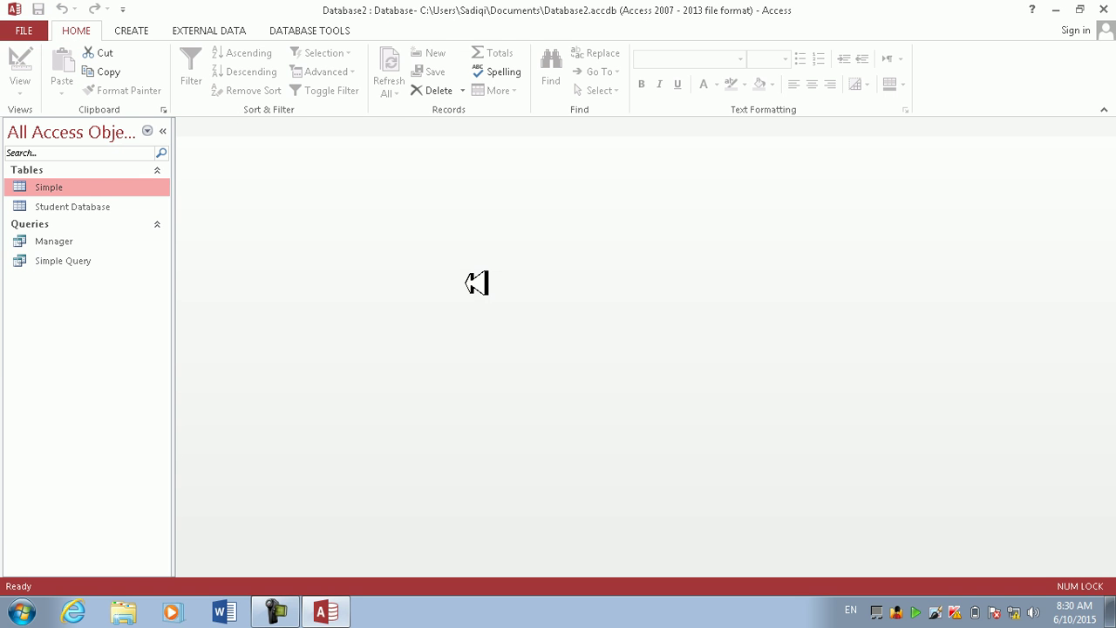
pyautogui.click(87, 243)
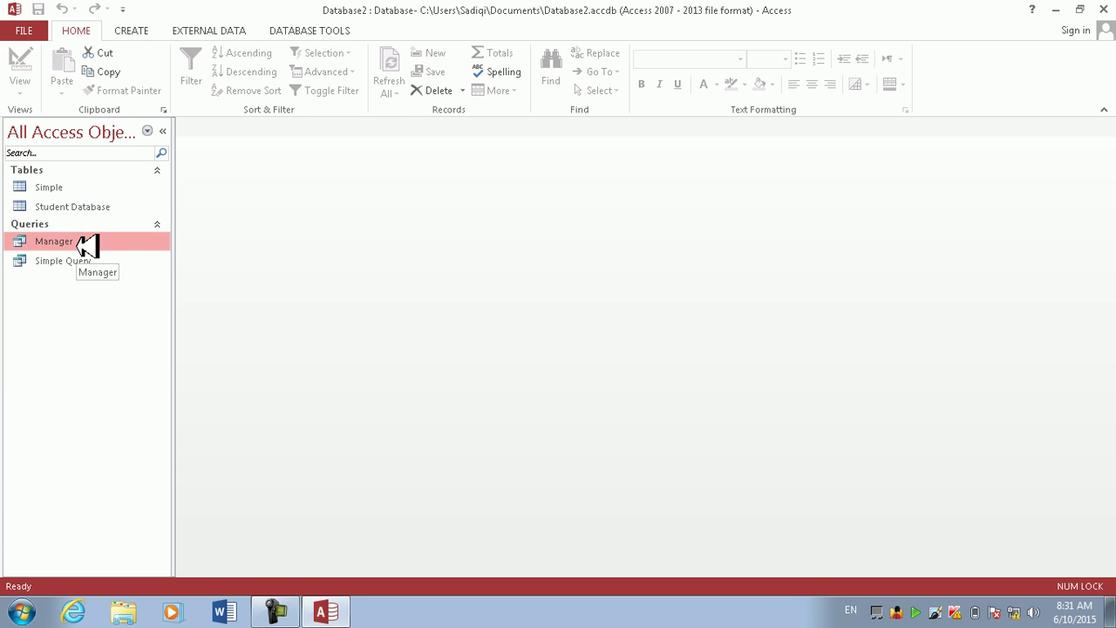
pyautogui.doubleClick(88, 243)
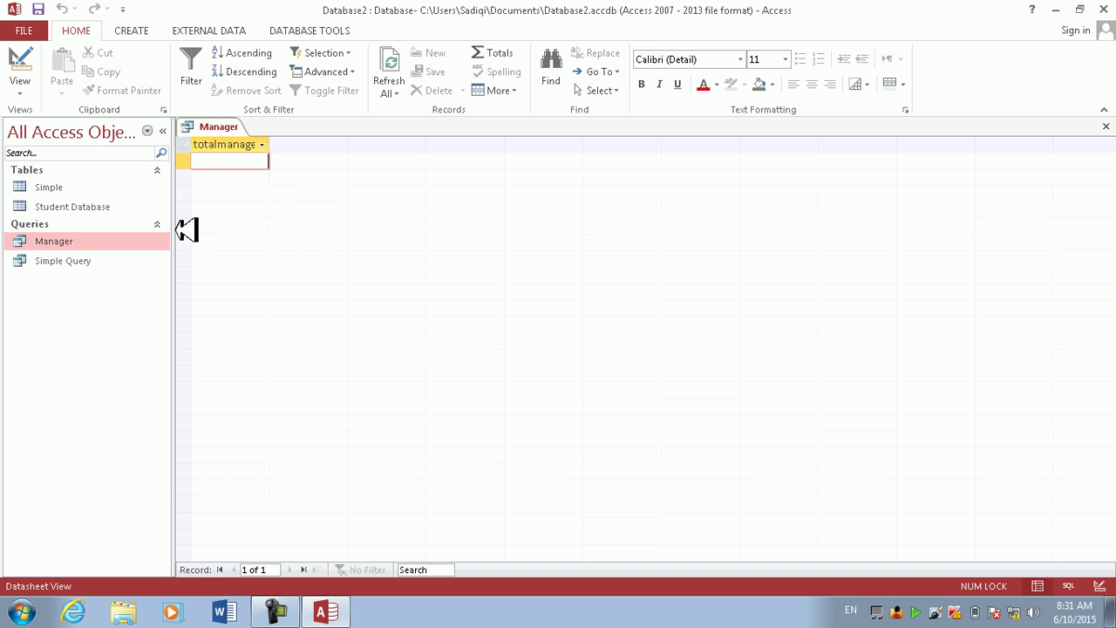
# Step: Open the Simple table and change the job of the record with ID 4 to manager
pyautogui.click(83, 190)
pyautogui.click(91, 207)
pyautogui.click(84, 189)
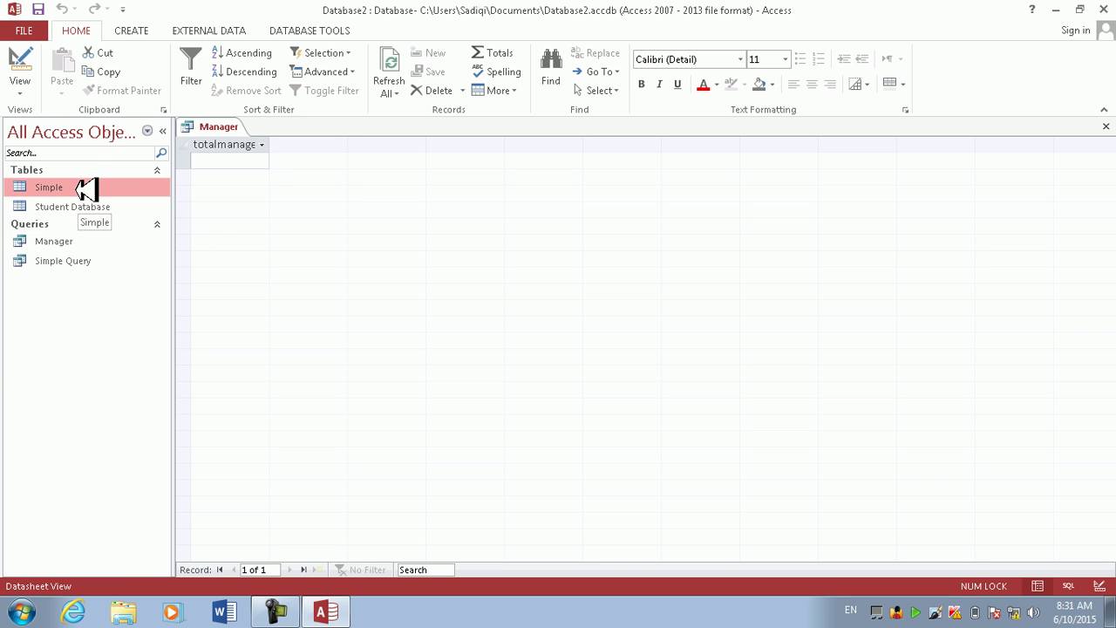
pyautogui.doubleClick(85, 190)
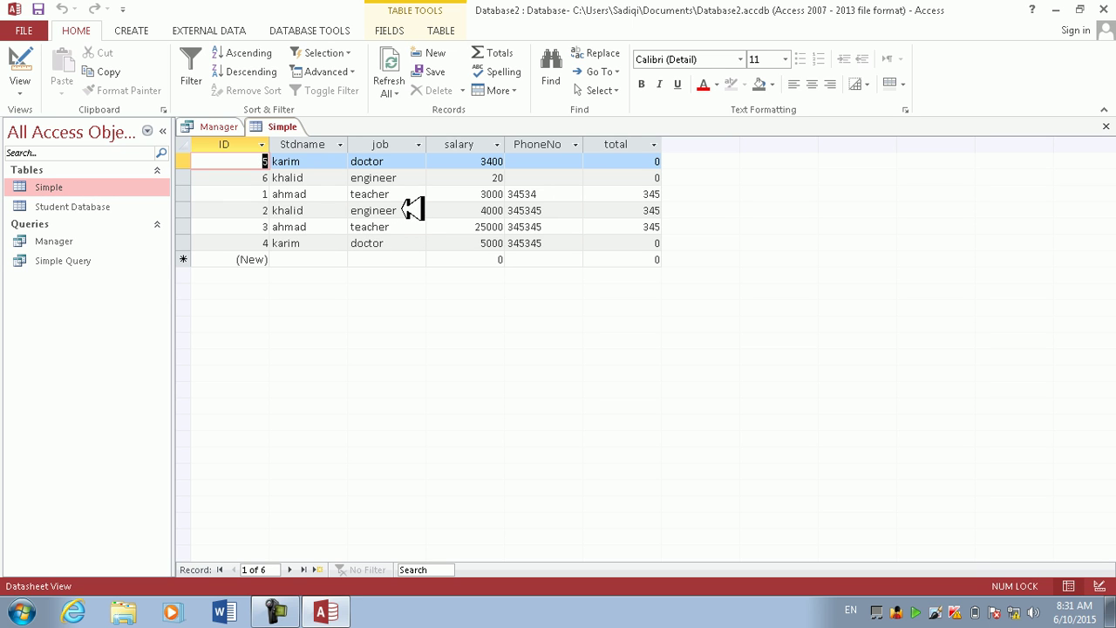
pyautogui.click(397, 243)
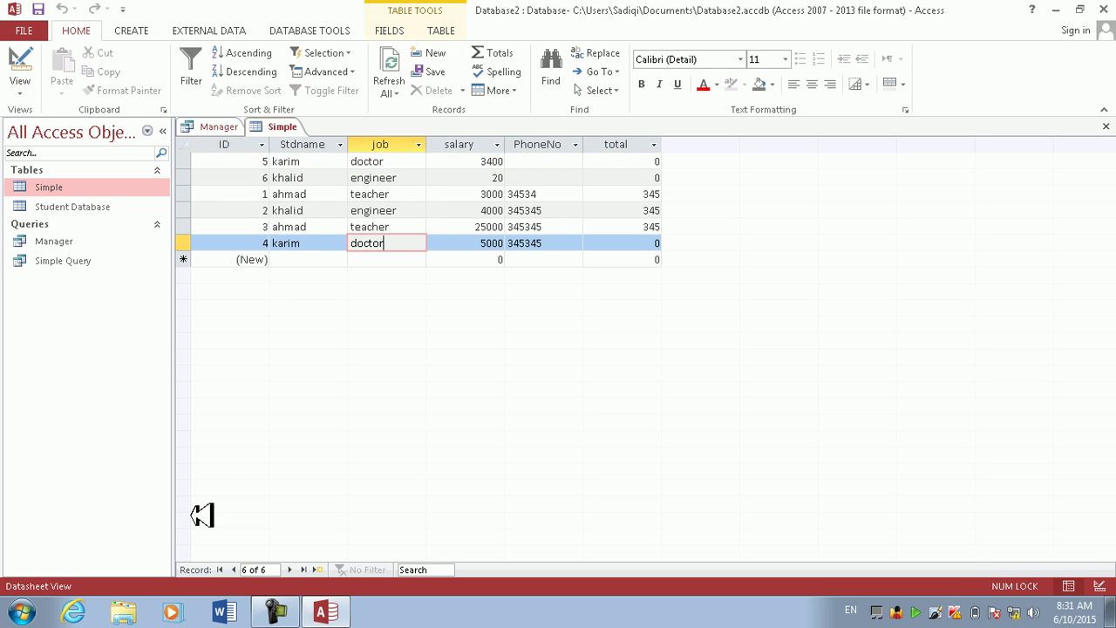
pyautogui.press('BackSpace')
pyautogui.press('BackSpace')
pyautogui.press('BackSpace')
pyautogui.press('BackSpace')
pyautogui.press('BackSpace')
pyautogui.press('BackSpace')
pyautogui.write('manager')
pyautogui.press('Tab')
pyautogui.press('Tab')
pyautogui.press('Tab')
# Step: Change the job of the record with ID 2 to manager, and close the Simple table
pyautogui.press('Up')
pyautogui.press('Up')
pyautogui.press('Left')
pyautogui.press('Left')
pyautogui.press('Left')
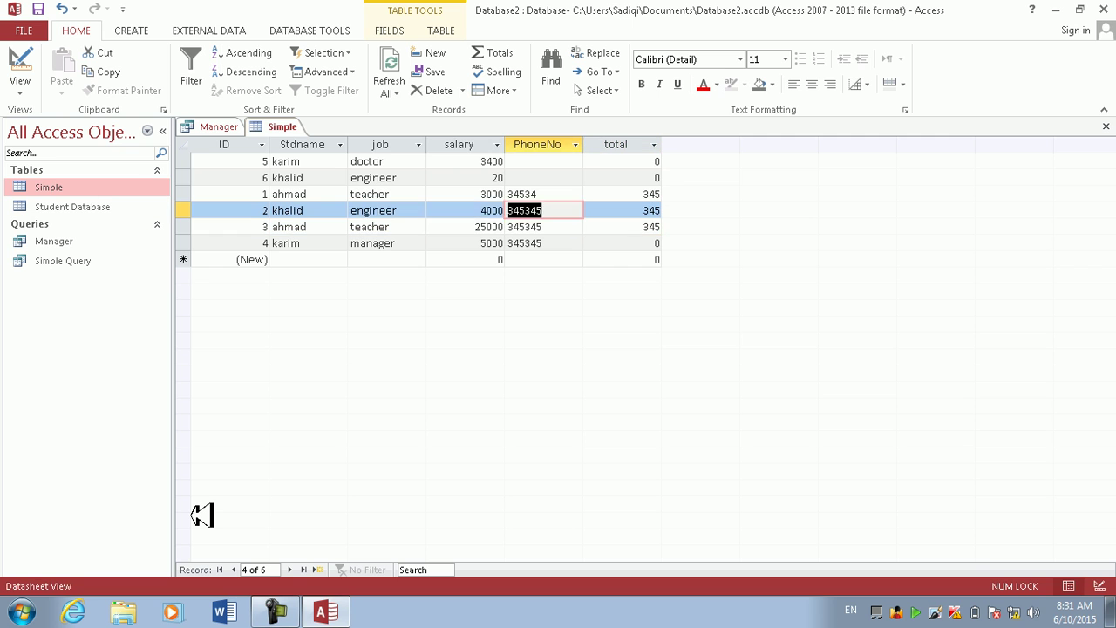
pyautogui.write('manage')
pyautogui.press('BackSpace')
pyautogui.press('BackSpace')
pyautogui.press('BackSpace')
pyautogui.press('BackSpace')
pyautogui.press('BackSpace')
pyautogui.write('anager')
pyautogui.press('Tab')
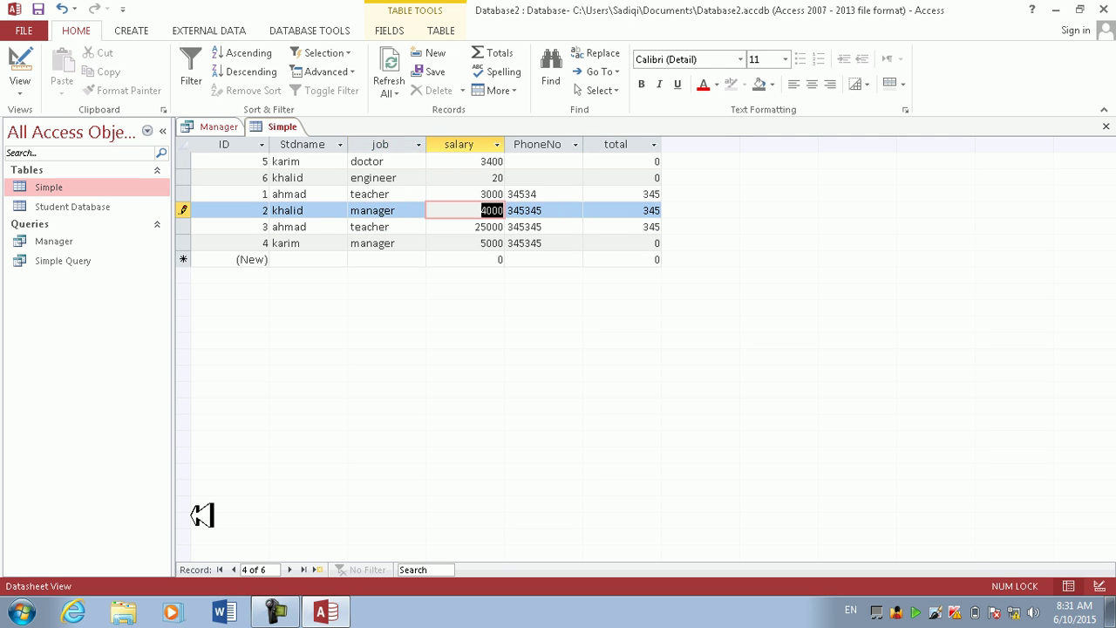
pyautogui.rightClick(203, 534)
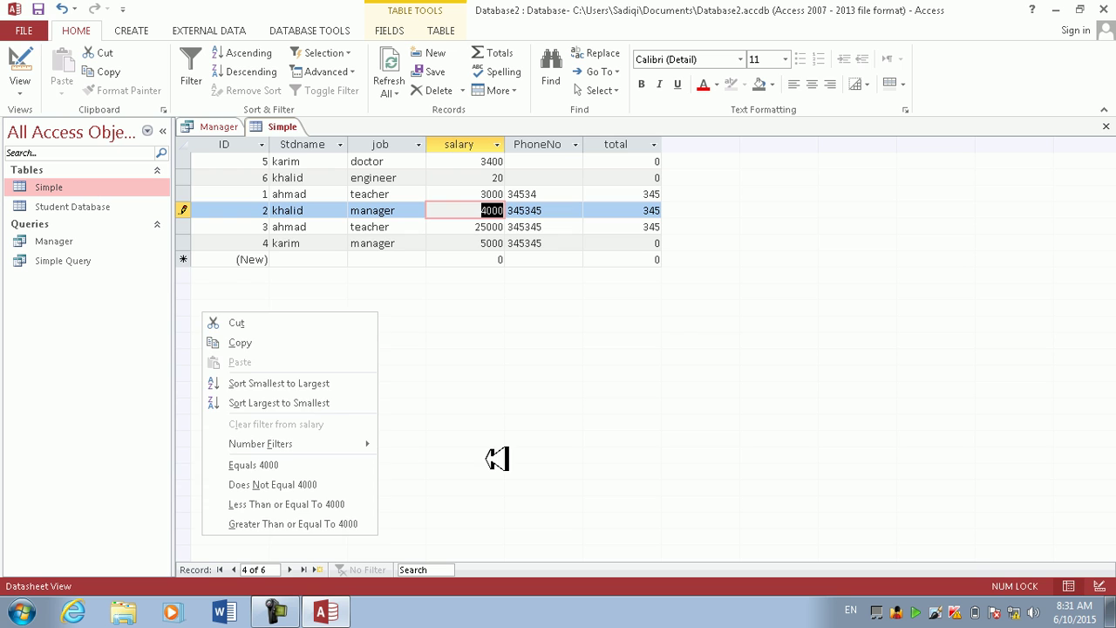
pyautogui.click(1105, 126)
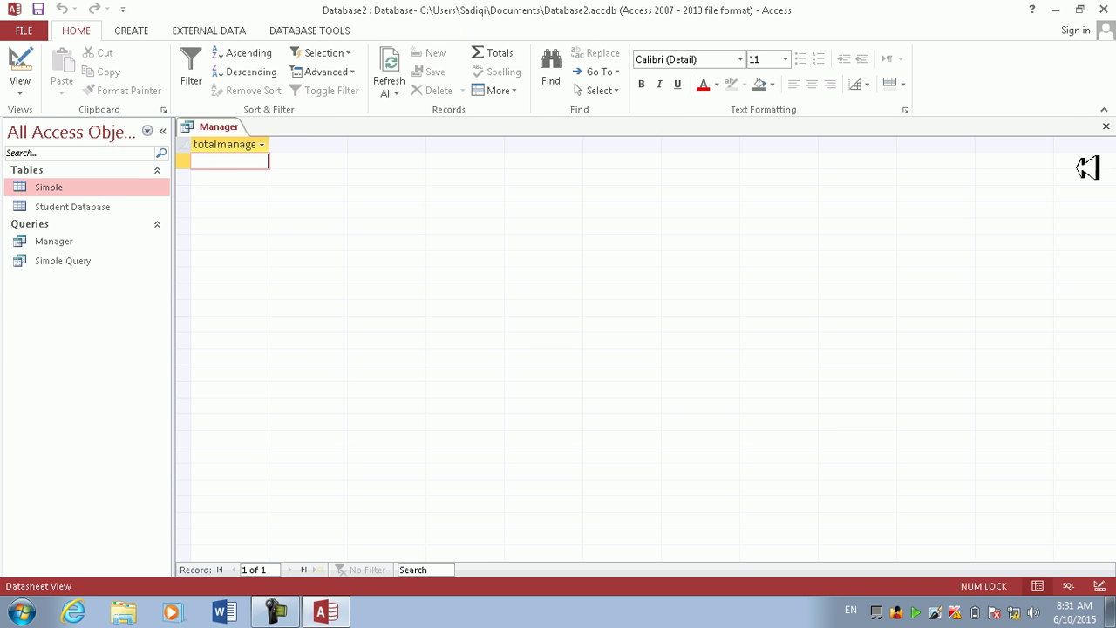
# Step: Close and rerun the Manager query to recalculate its total, and collapse the Tables group
pyautogui.click(1105, 126)
pyautogui.doubleClick(67, 242)
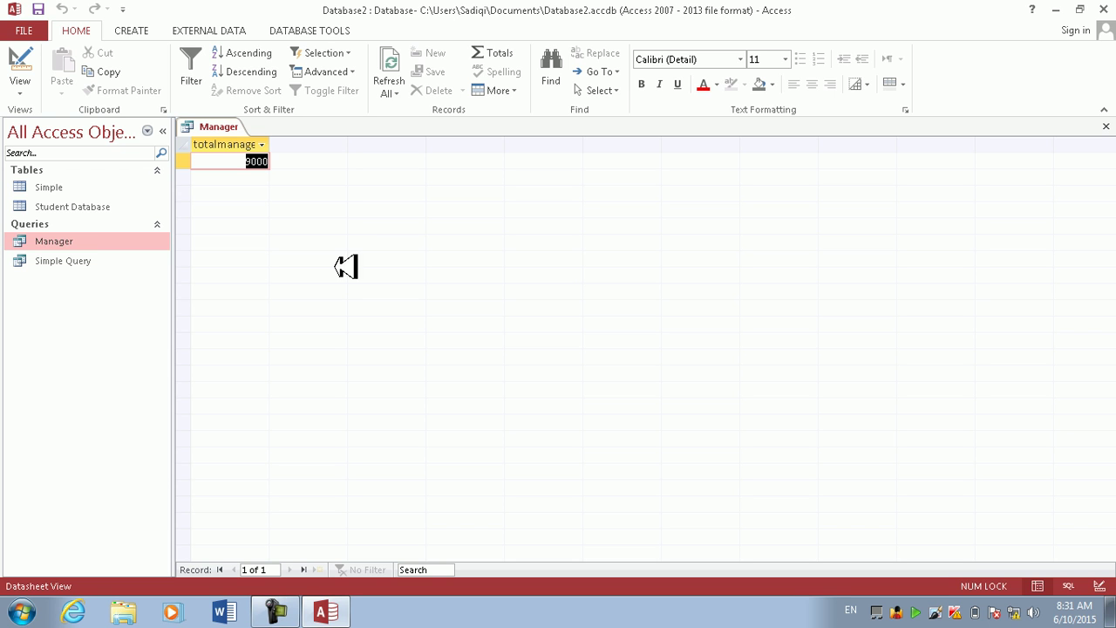
pyautogui.click(84, 172)
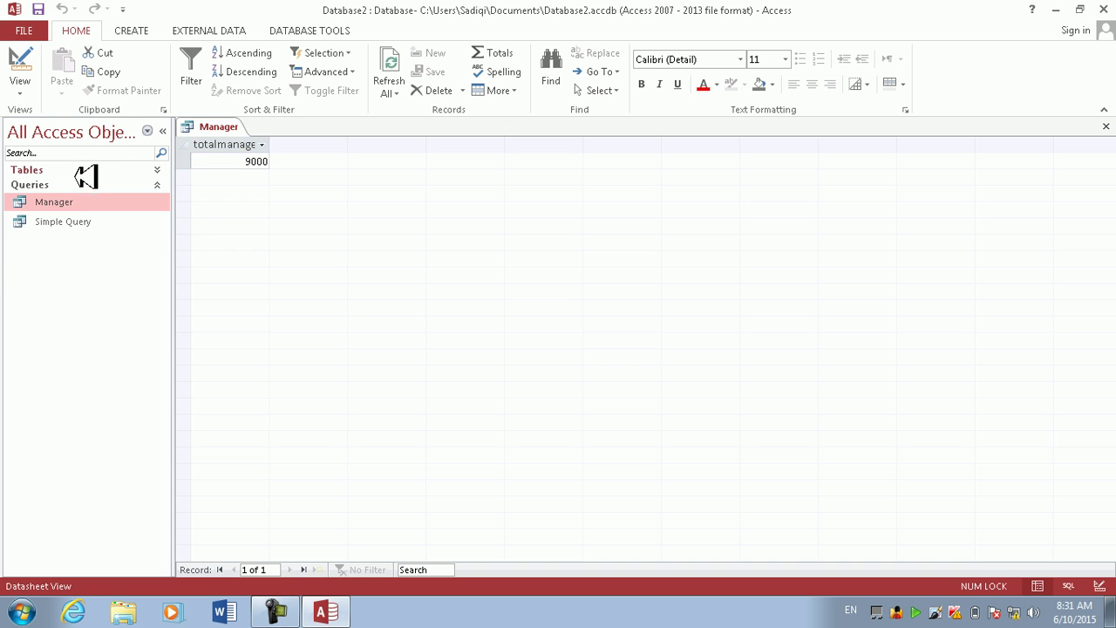
# Step: Open the Simple table to examine the managers' salaries, and close both the table and the Manager query
pyautogui.click(157, 170)
pyautogui.doubleClick(95, 185)
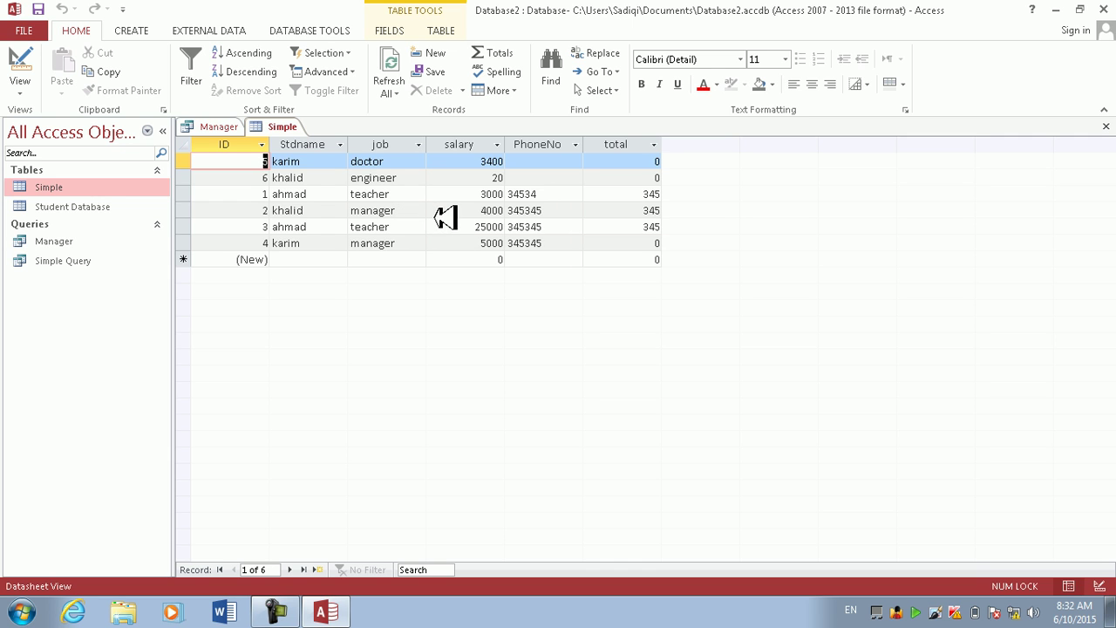
pyautogui.click(1106, 126)
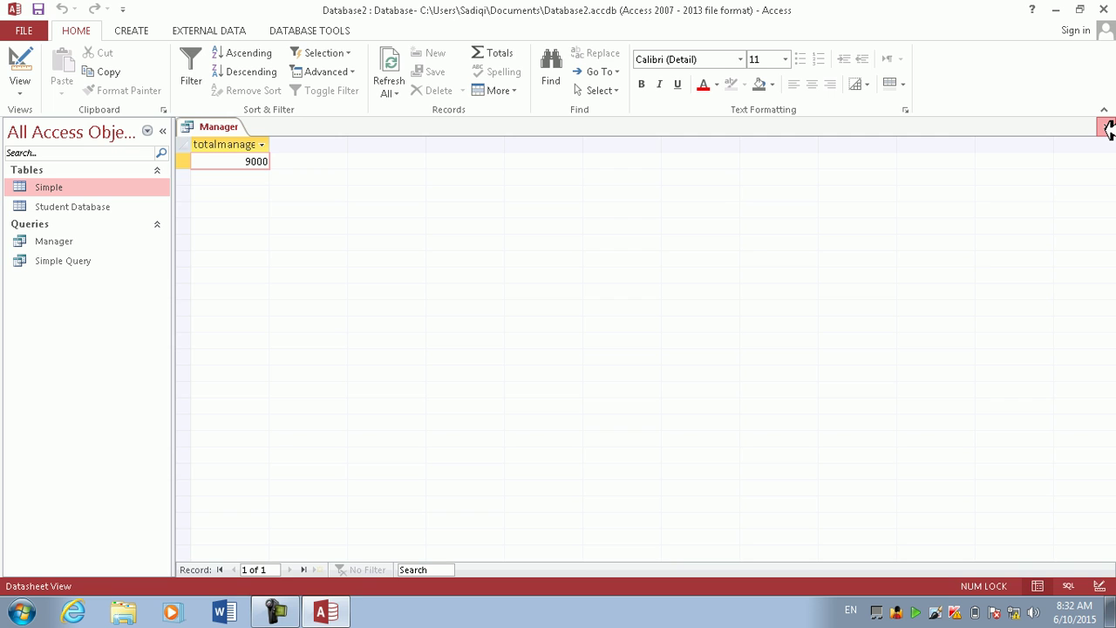
pyautogui.click(1105, 128)
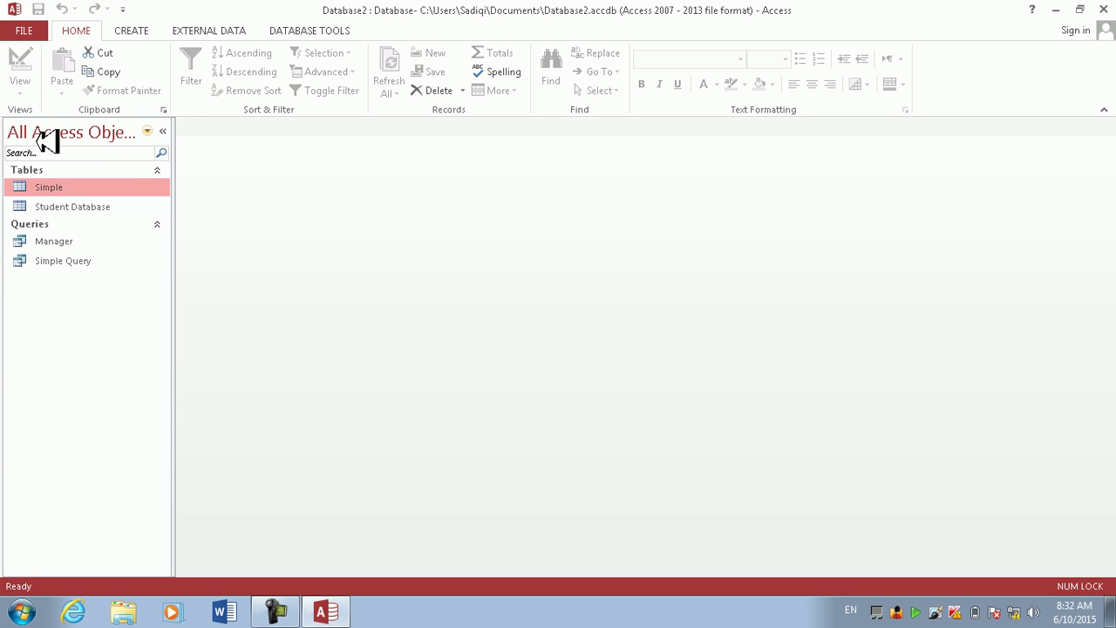
# Step: Open the saved Manager query in Design View
pyautogui.click(72, 240)
pyautogui.rightClick(73, 242)
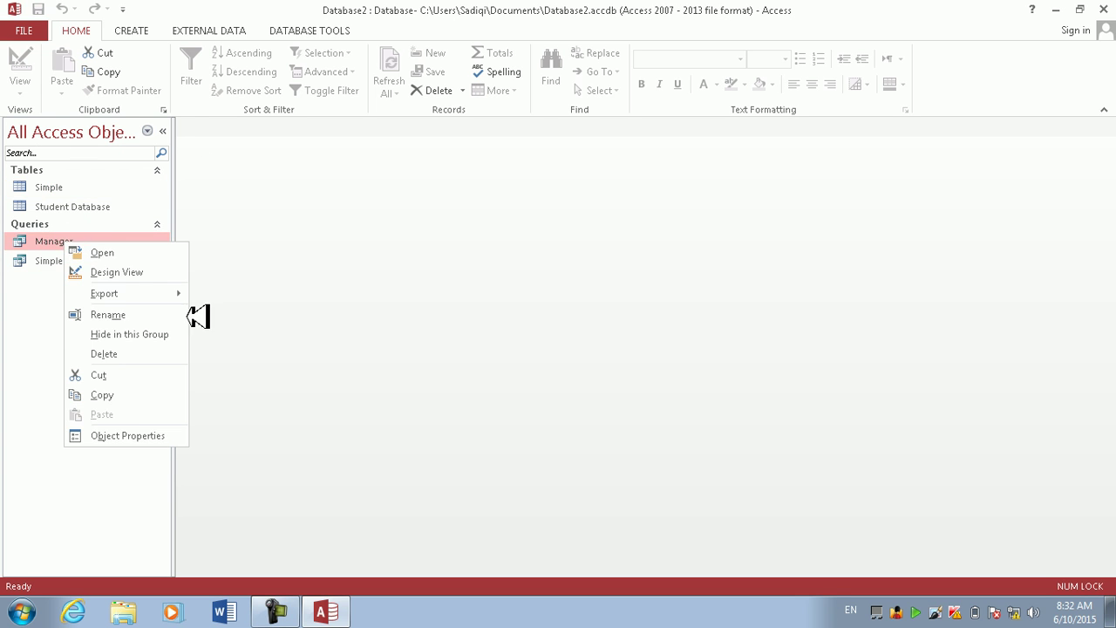
pyautogui.click(113, 272)
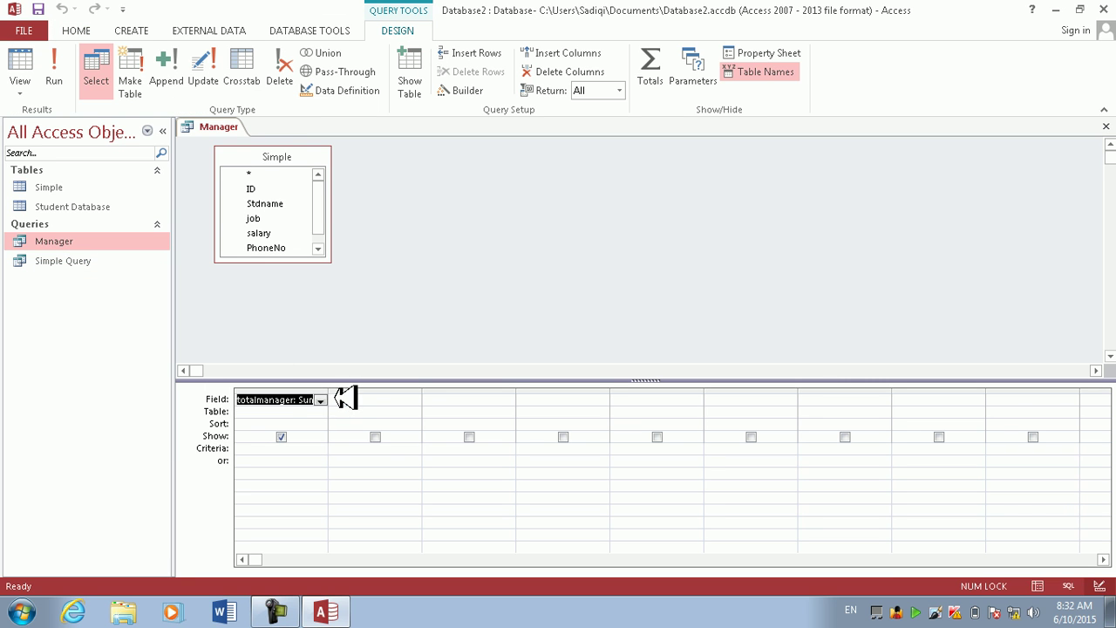
pyautogui.write('totalmanager')
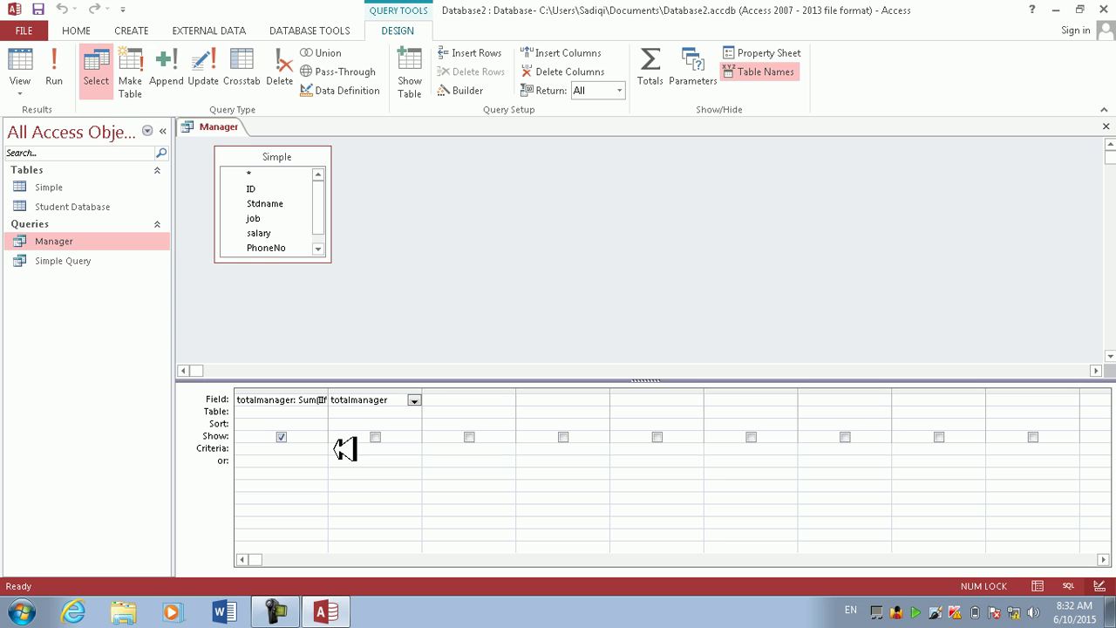
pyautogui.press('BackSpace')
pyautogui.press('BackSpace')
pyautogui.press('BackSpace')
pyautogui.press('BackSpace')
pyautogui.press('BackSpace')
pyautogui.press('BackSpace')
pyautogui.press('BackSpace')
pyautogui.press('BackSpace')
pyautogui.press('BackSpace')
pyautogui.press('BackSpace')
pyautogui.press('BackSpace')
pyautogui.press('BackSpace')
pyautogui.press('BackSpace')
# Step: Try to enter a countmanager field in the second query column, counting with an iif condition of job="manager"
pyautogui.write('countman')
pyautogui.write('age')
pyautogui.write('r:su')
pyautogui.write('cou')
pyautogui.write('nt(')
pyautogui.write('iif(')
pyautogui.write('job')
pyautogui.write('=')
pyautogui.write('"')
pyautogui.write('manager')
pyautogui.write('",s')
pyautogui.press('BackSpace')
pyautogui.write('")')
pyautogui.press('Return')
pyautogui.press('Return')
# Step: Replace the iif condition in the countmanager field so that its expression reads Count(manager)
pyautogui.press('BackSpace')
pyautogui.press('BackSpace')
pyautogui.press('BackSpace')
pyautogui.press('BackSpace')
pyautogui.press('BackSpace')
pyautogui.press('BackSpace')
pyautogui.press('BackSpace')
pyautogui.press('BackSpace')
pyautogui.press('BackSpace')
pyautogui.press('BackSpace')
pyautogui.press('BackSpace')
pyautogui.press('BackSpace')
pyautogui.press('BackSpace')
pyautogui.press('BackSpace')
pyautogui.press('BackSpace')
pyautogui.press('BackSpace')
pyautogui.press('BackSpace')
pyautogui.press('BackSpace')
pyautogui.press('BackSpace')
pyautogui.press('BackSpace')
pyautogui.press('BackSpace')
pyautogui.write('nt(manager)')
pyautogui.press('Tab')
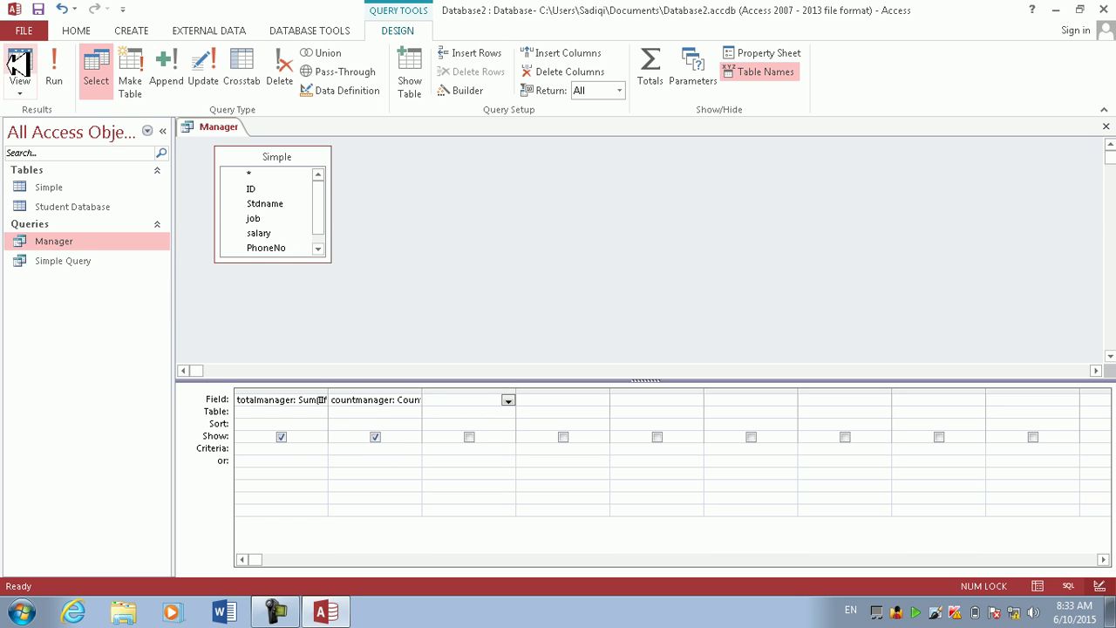
# Step: Run the Manager query with manager as the parameter value, and check the countmanager column
pyautogui.click(54, 65)
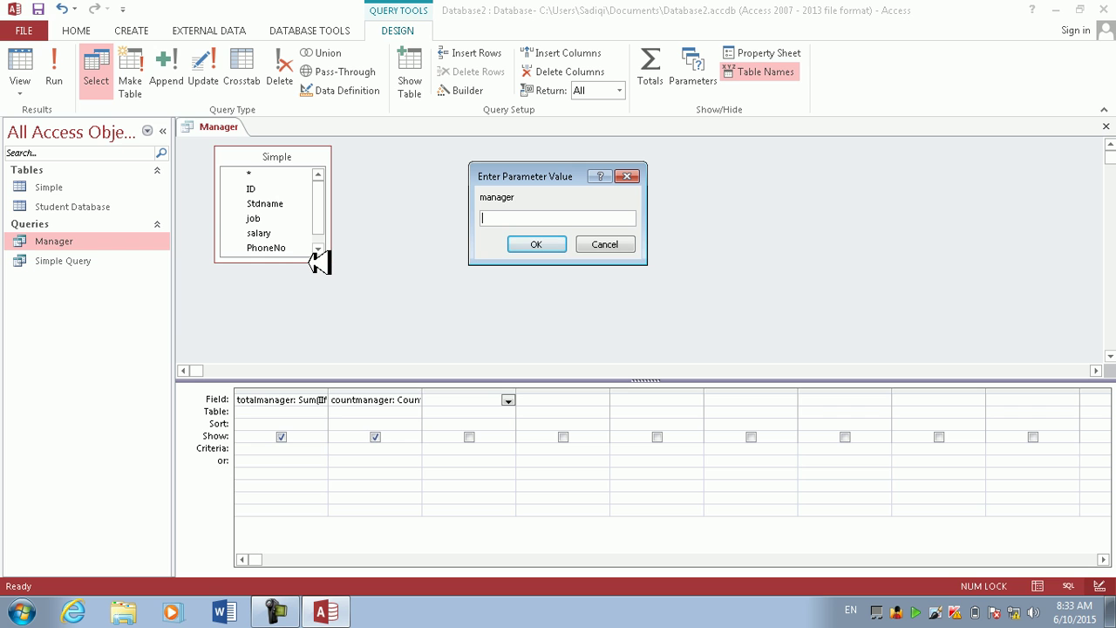
pyautogui.write('manager')
pyautogui.press('Return')
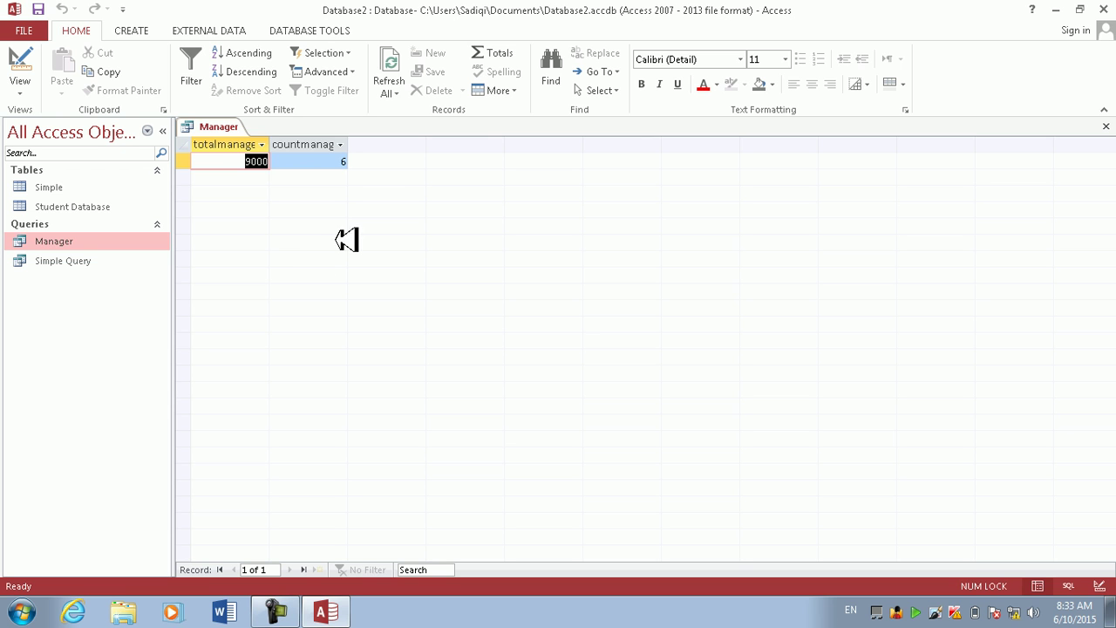
pyautogui.rightClick(313, 166)
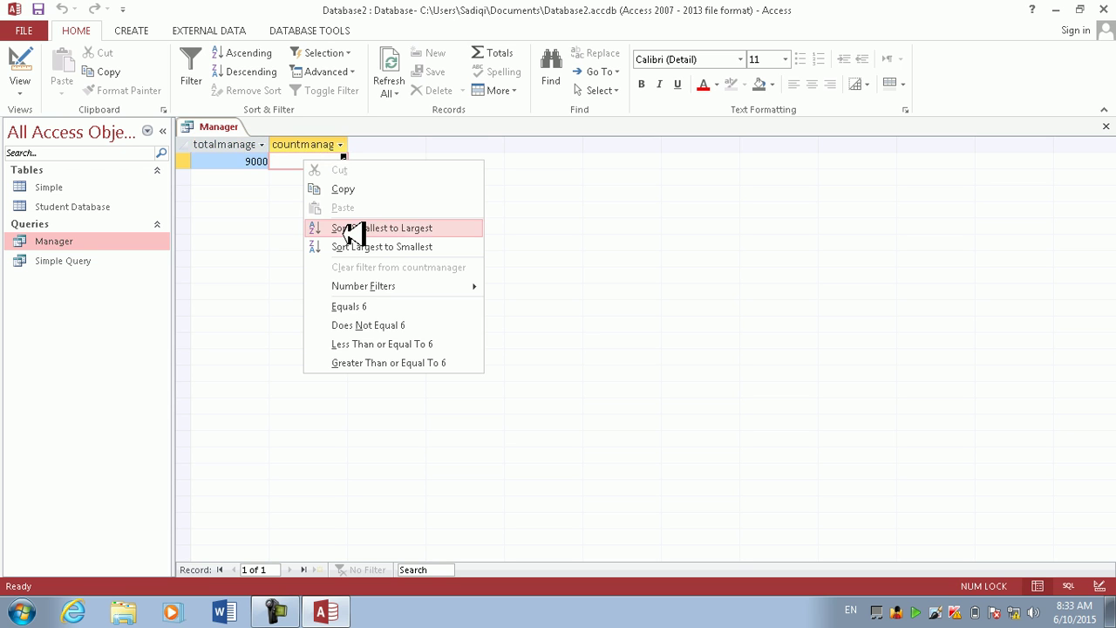
pyautogui.click(272, 256)
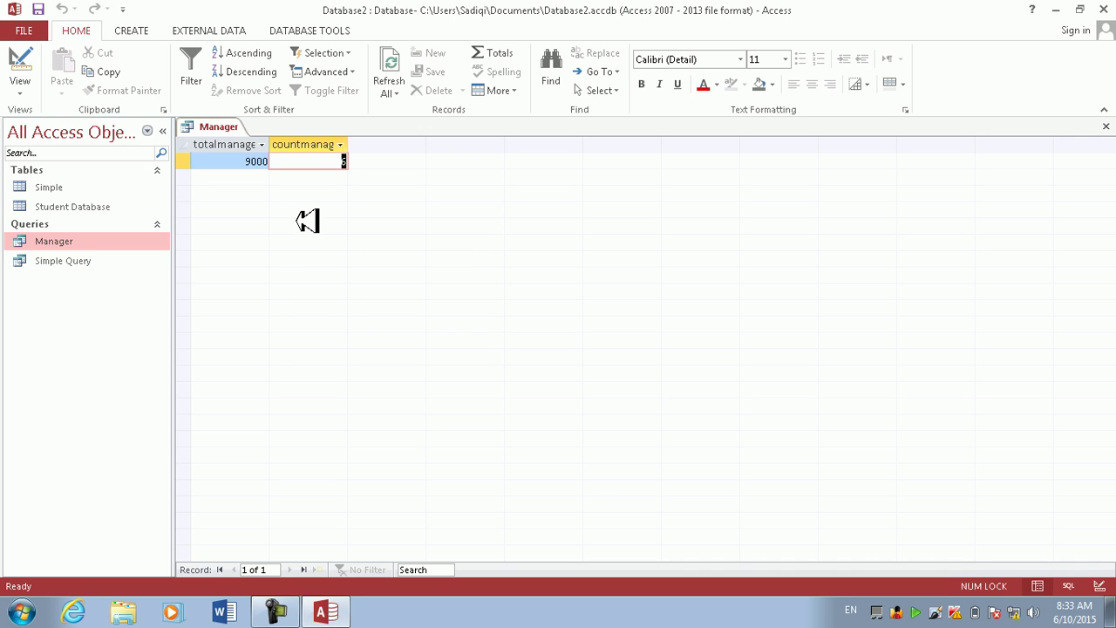
# Step: Return to the query design, change the countmanager function to Counta in the Expression Builder, and try running the query
pyautogui.click(20, 63)
pyautogui.click(415, 400)
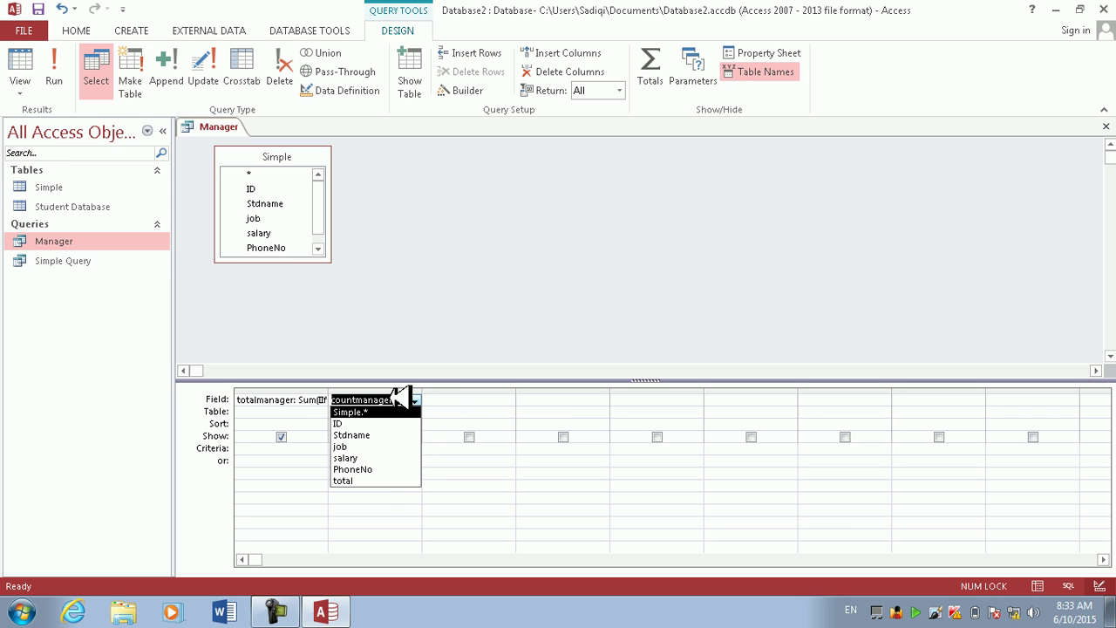
pyautogui.rightClick(394, 402)
pyautogui.click(455, 506)
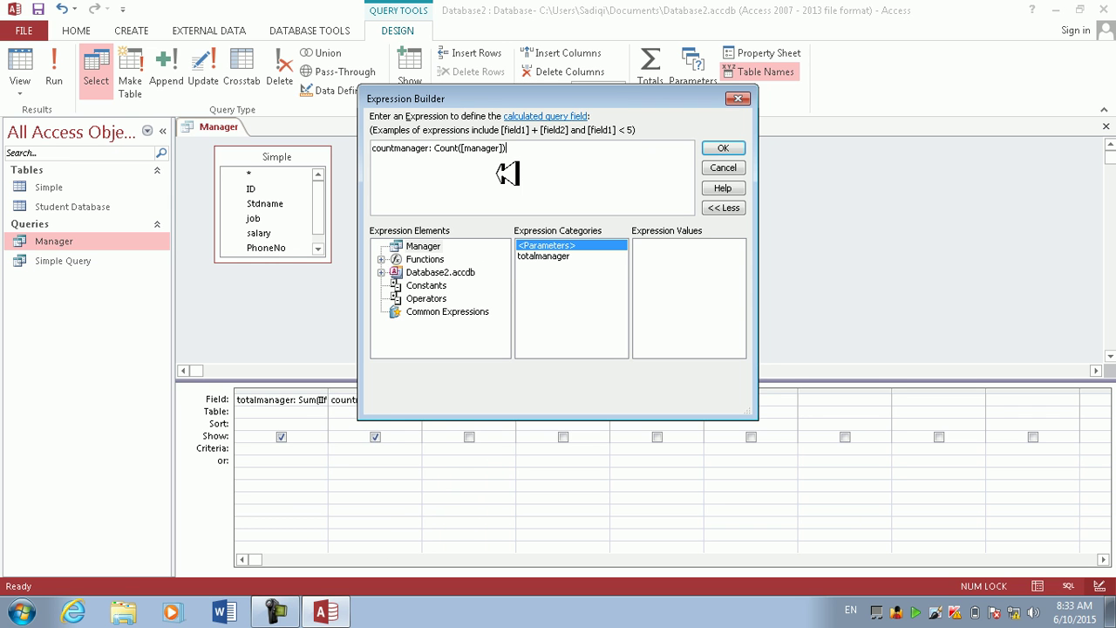
pyautogui.click(456, 149)
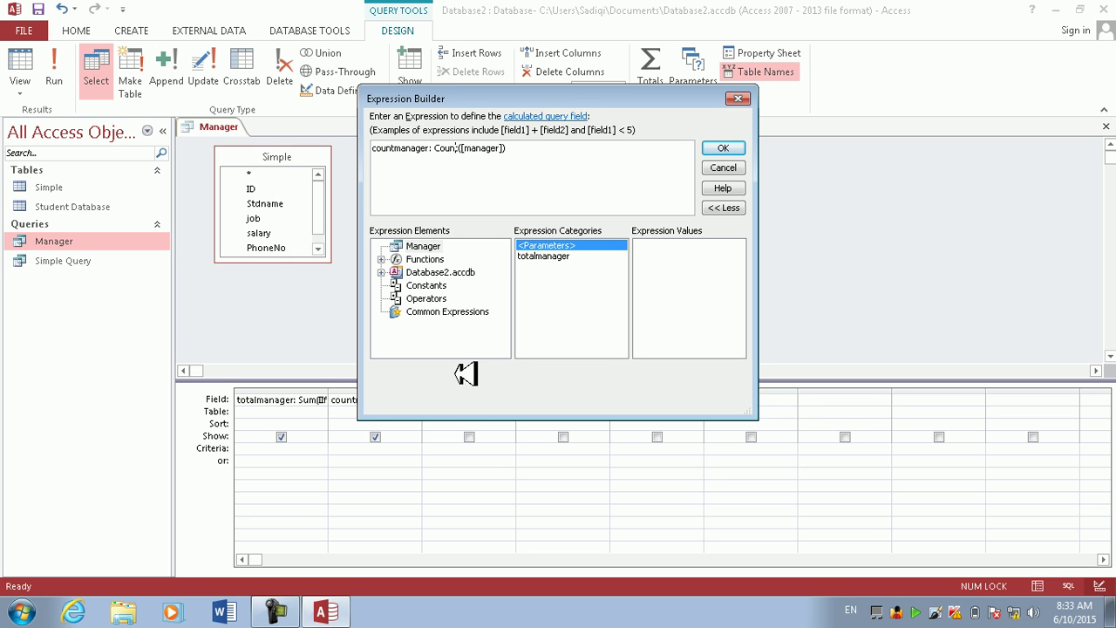
pyautogui.write('a')
pyautogui.press('BackSpace')
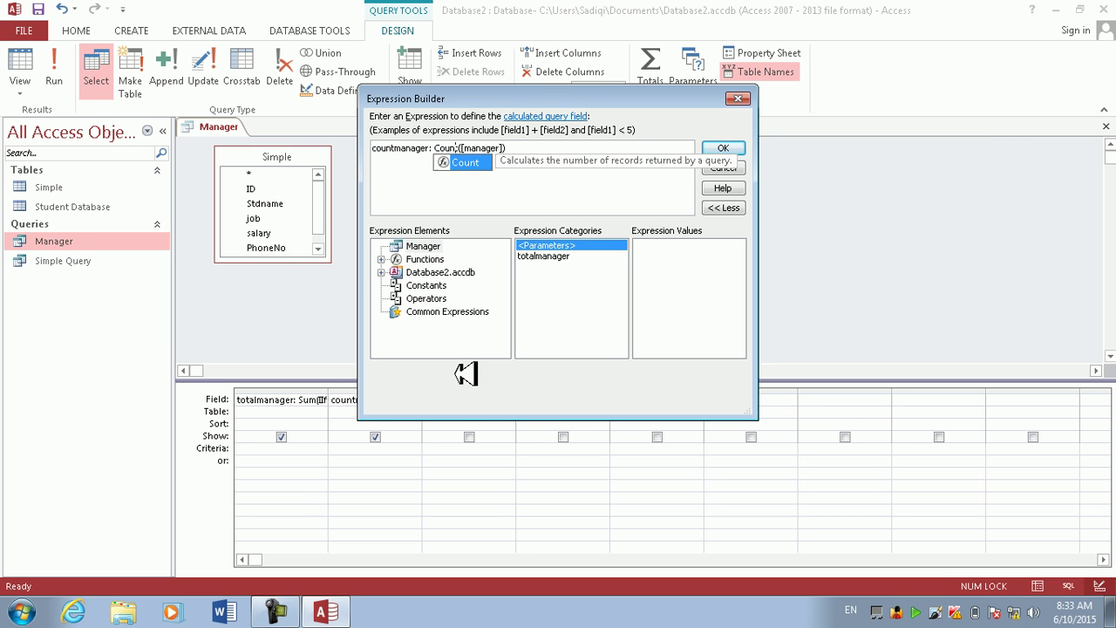
pyautogui.write('ta')
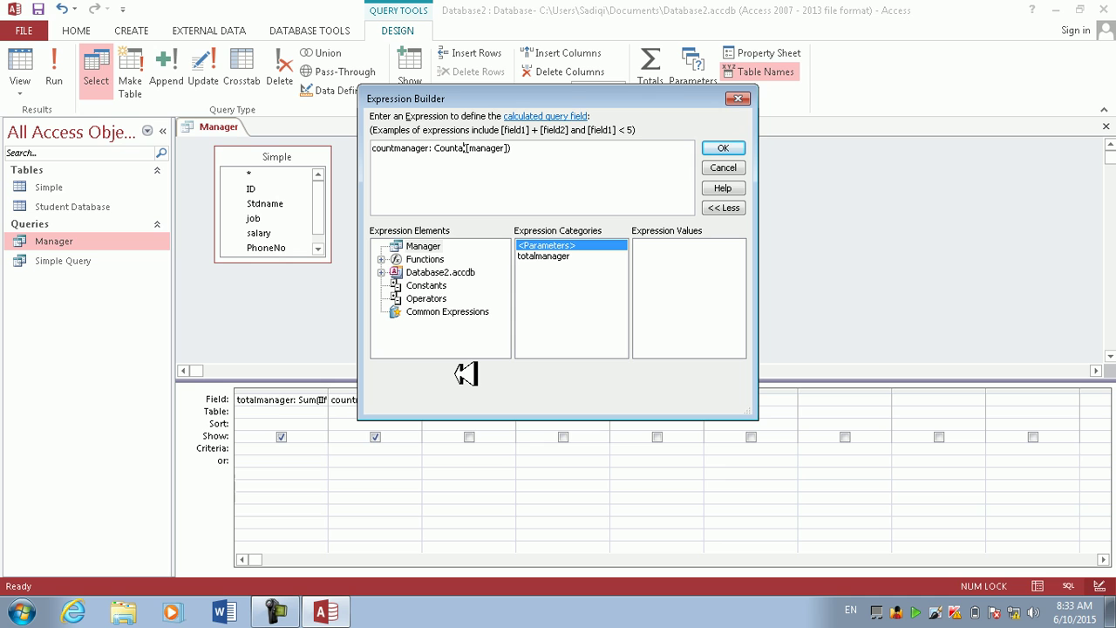
pyautogui.press('End')
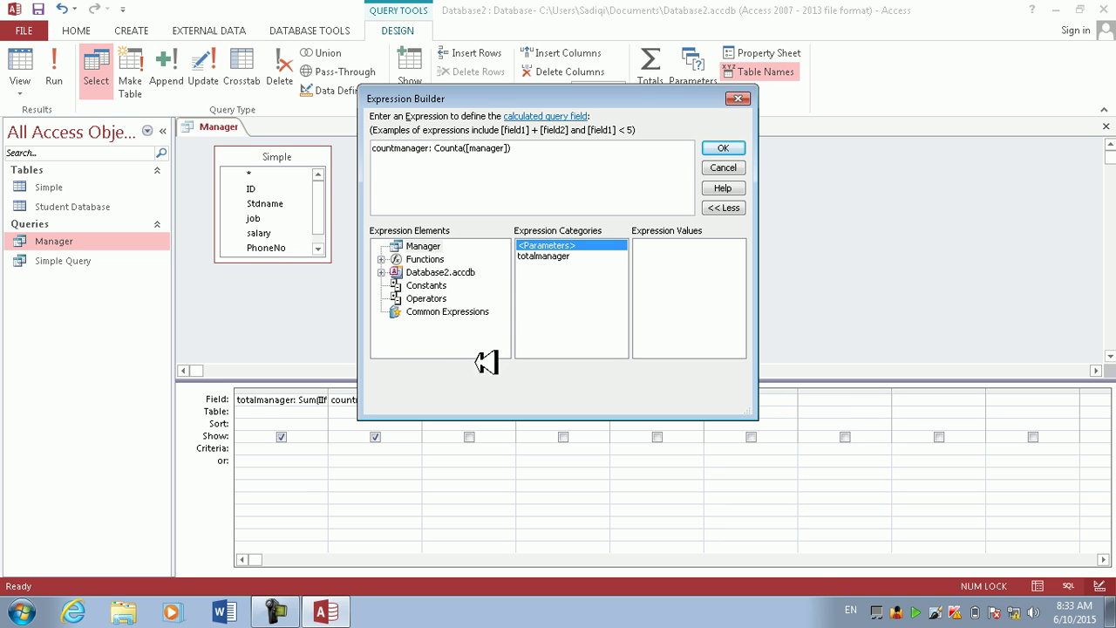
pyautogui.click(723, 148)
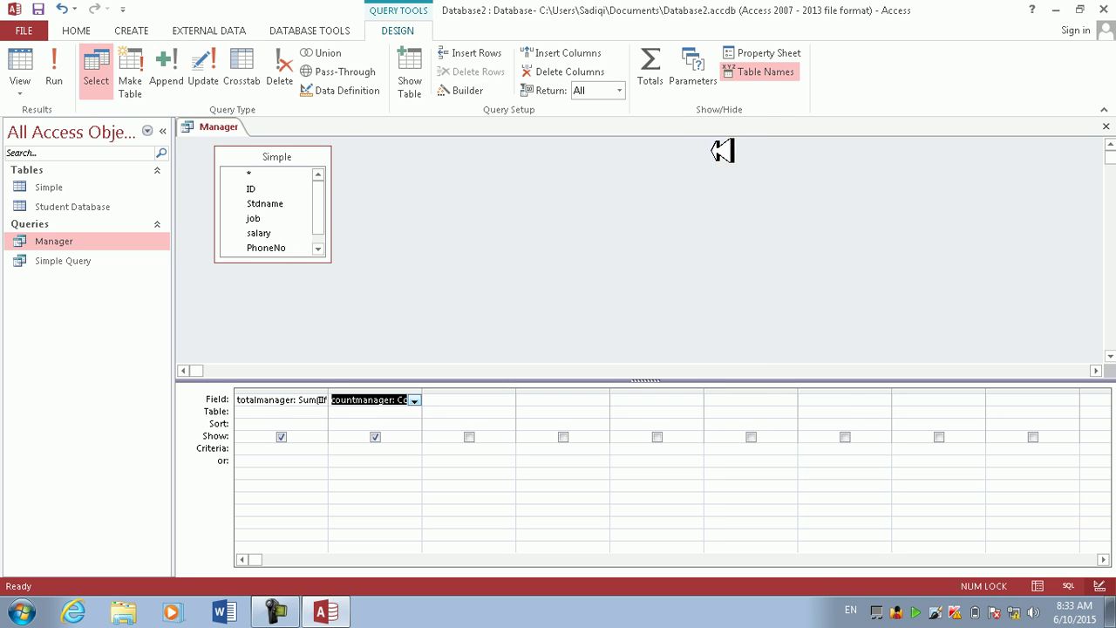
pyautogui.click(65, 51)
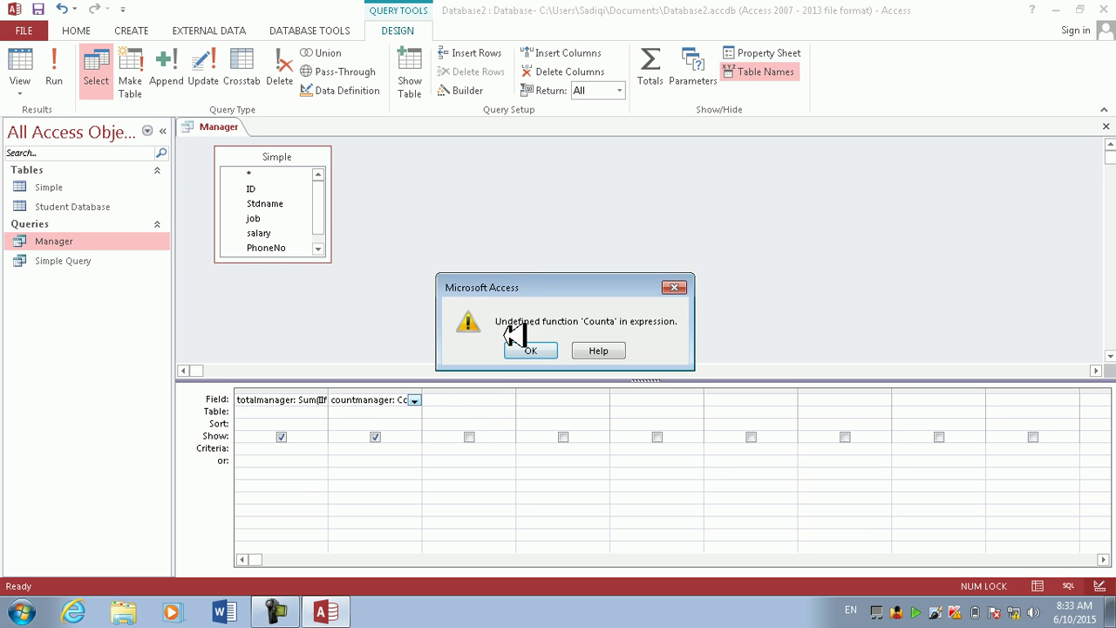
pyautogui.click(531, 348)
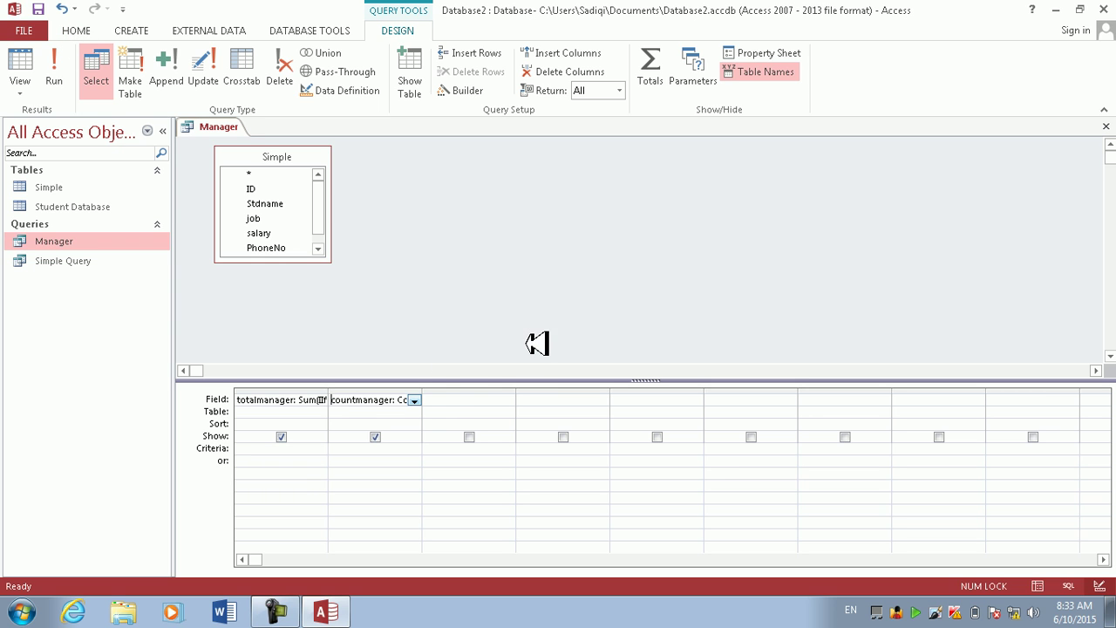
# Step: Try to replace the second column's Counta expression with a totamanager field, and clear the entry again
pyautogui.press('BackSpace')
pyautogui.press('BackSpace')
pyautogui.press('BackSpace')
pyautogui.press('BackSpace')
pyautogui.press('BackSpace')
pyautogui.press('BackSpace')
pyautogui.press('BackSpace')
pyautogui.press('BackSpace')
pyautogui.press('BackSpace')
pyautogui.press('BackSpace')
pyautogui.press('BackSpace')
pyautogui.press('Down')
pyautogui.click(400, 400)
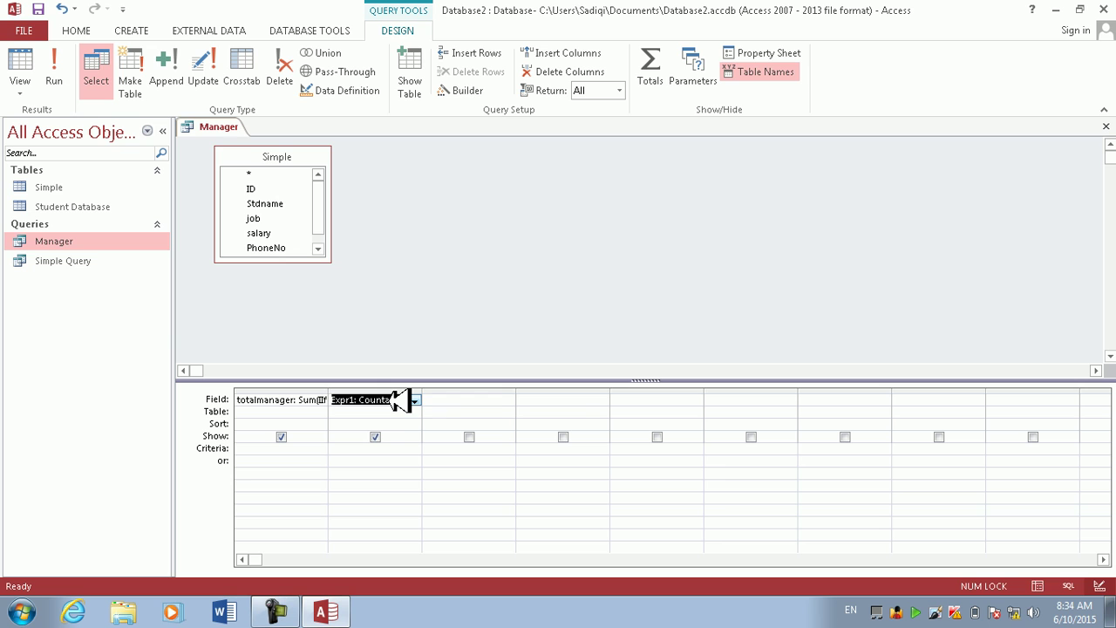
pyautogui.write('totamanage')
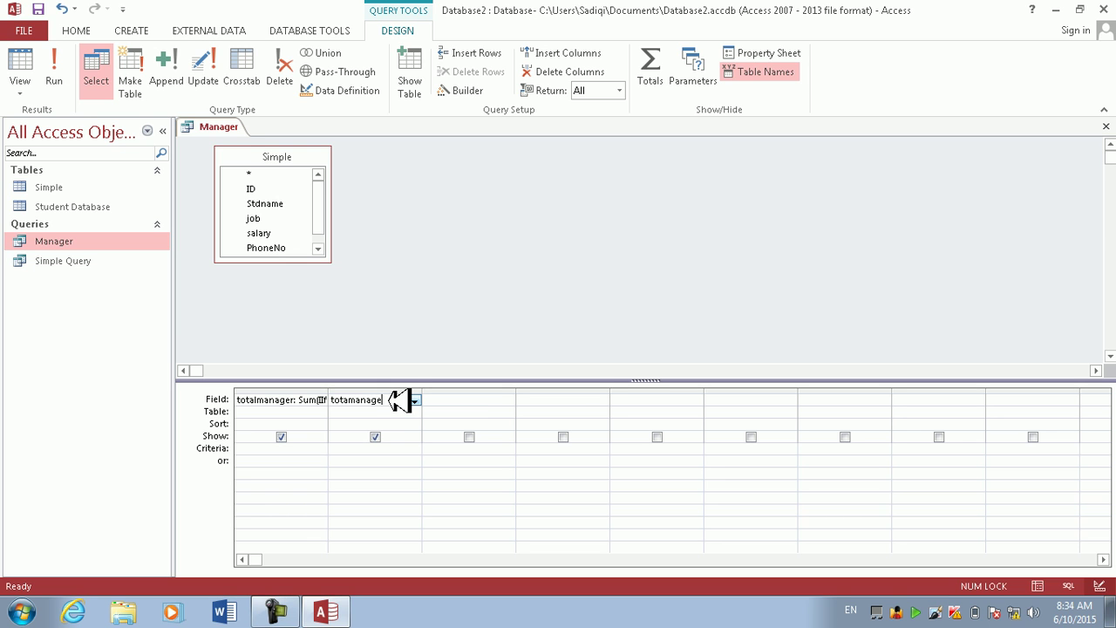
pyautogui.write('r: [')
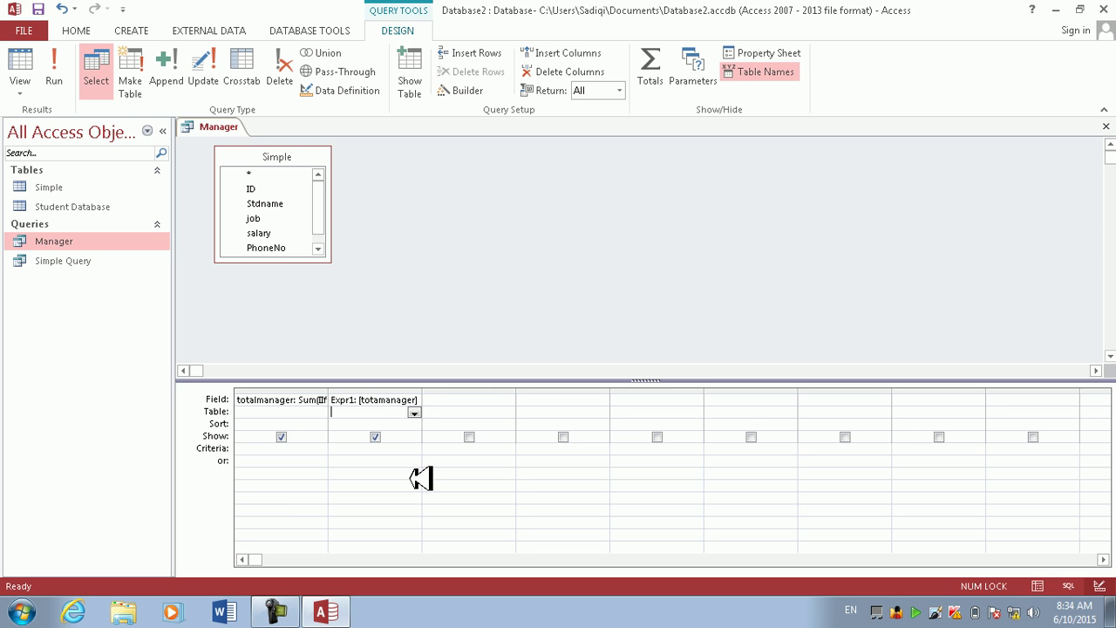
pyautogui.press('Down')
pyautogui.press('Up')
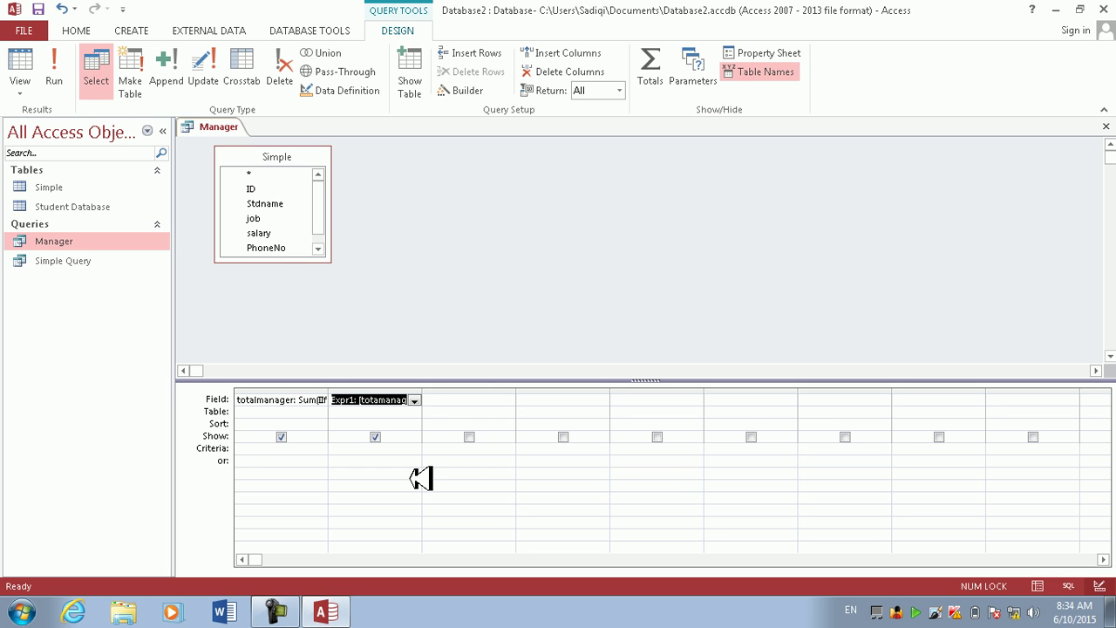
pyautogui.write('total')
pyautogui.press('BackSpace')
pyautogui.press('BackSpace')
pyautogui.press('BackSpace')
pyautogui.press('BackSpace')
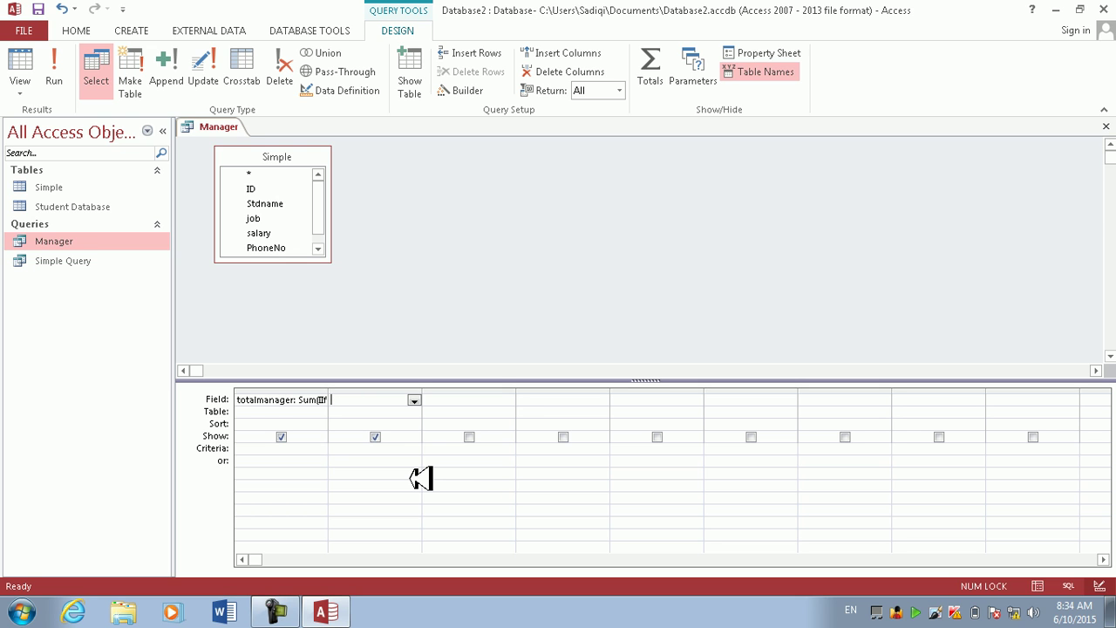
# Step: Add the job field as the second query column with manager as its criteria, and try running the query
pyautogui.click(415, 400)
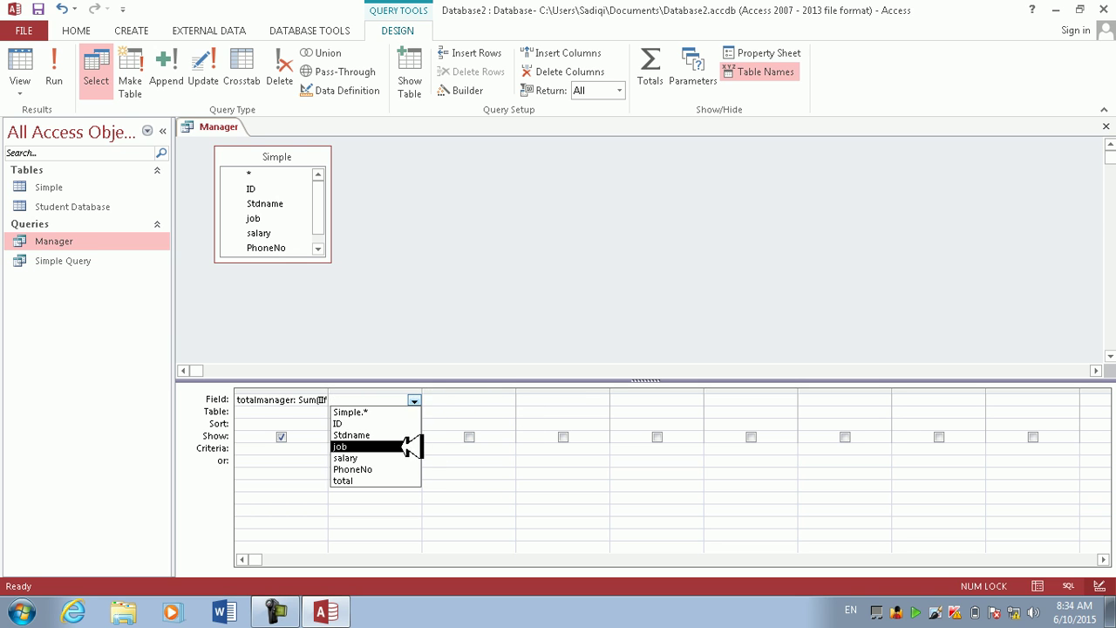
pyautogui.click(401, 446)
pyautogui.click(369, 424)
pyautogui.click(413, 425)
pyautogui.click(413, 424)
pyautogui.click(383, 448)
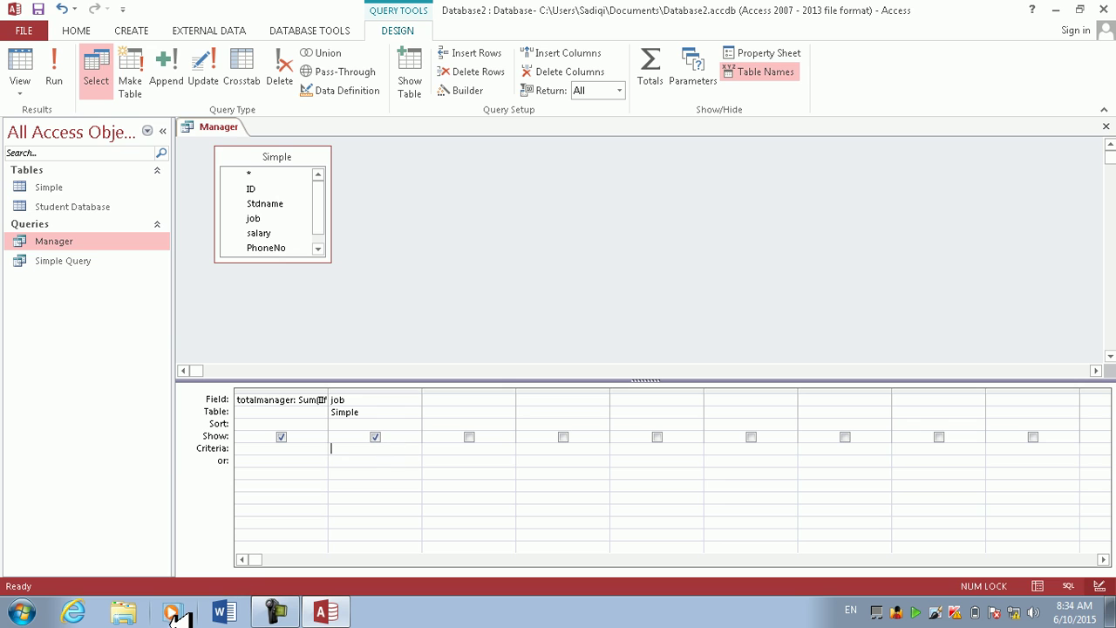
pyautogui.write('manager')
pyautogui.press('Return')
pyautogui.click(70, 80)
pyautogui.click(533, 349)
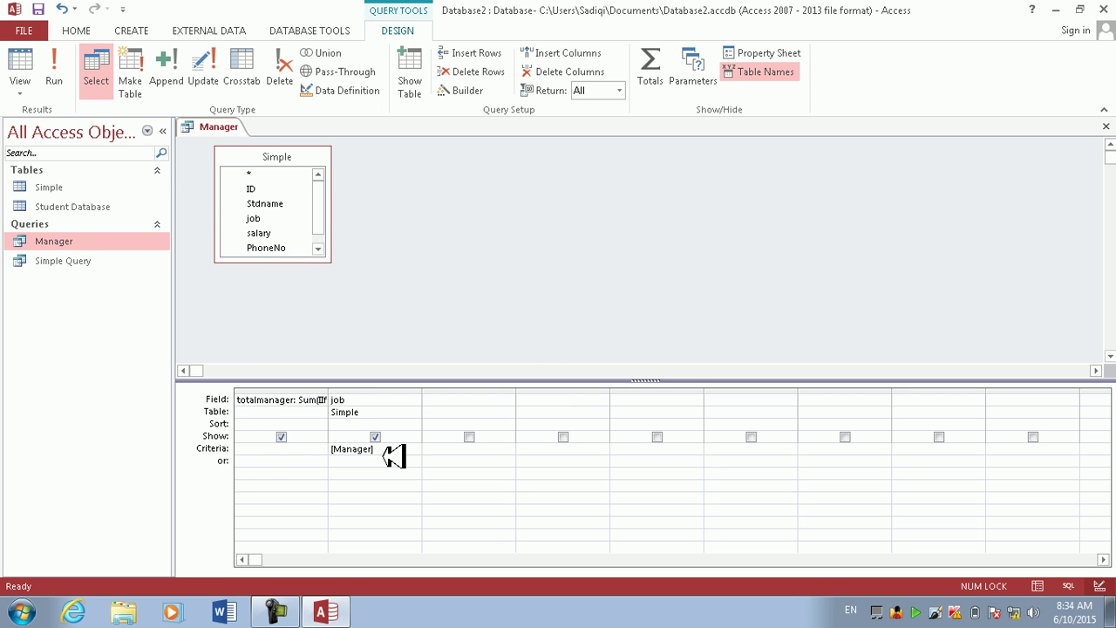
# Step: Delete the job column from the Manager query's design grid
pyautogui.click(384, 412)
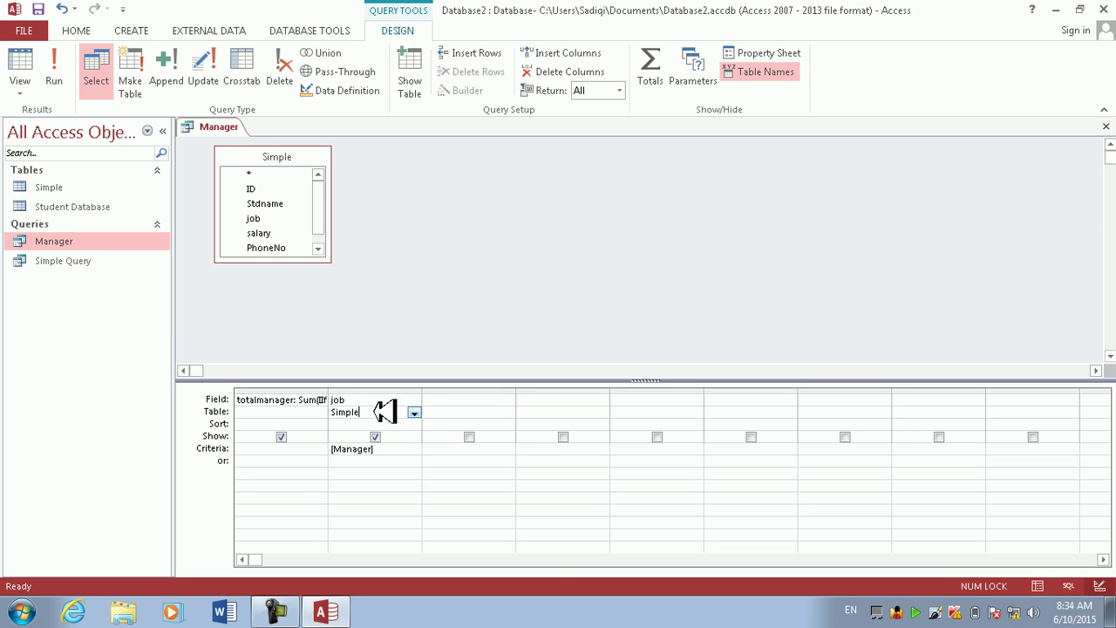
pyautogui.click(416, 412)
pyautogui.click(423, 412)
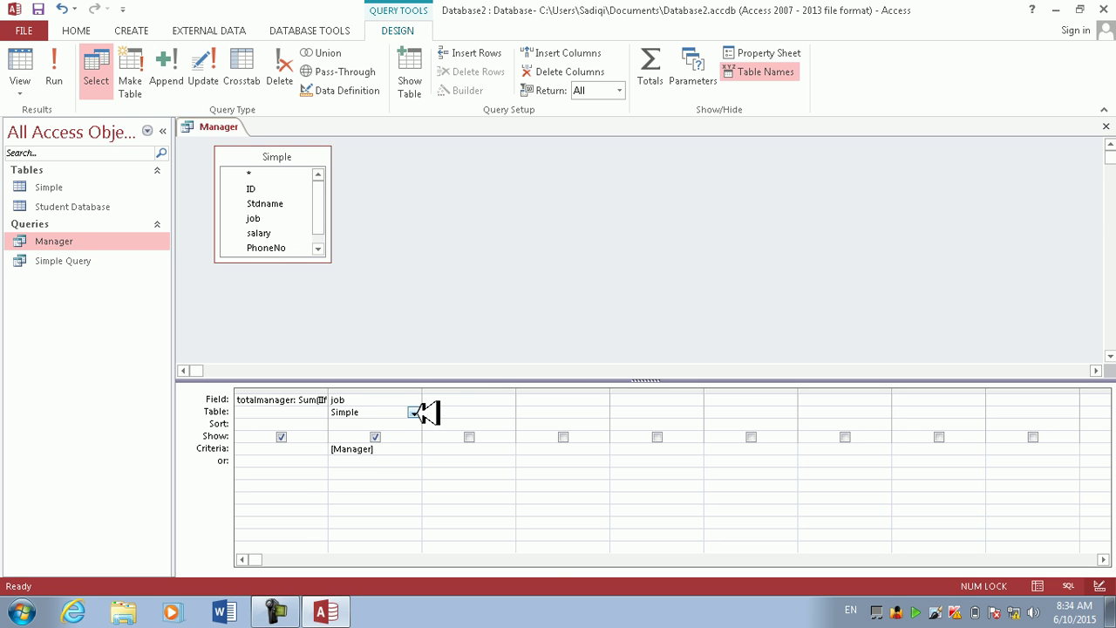
pyautogui.rightClick(366, 384)
pyautogui.click(361, 385)
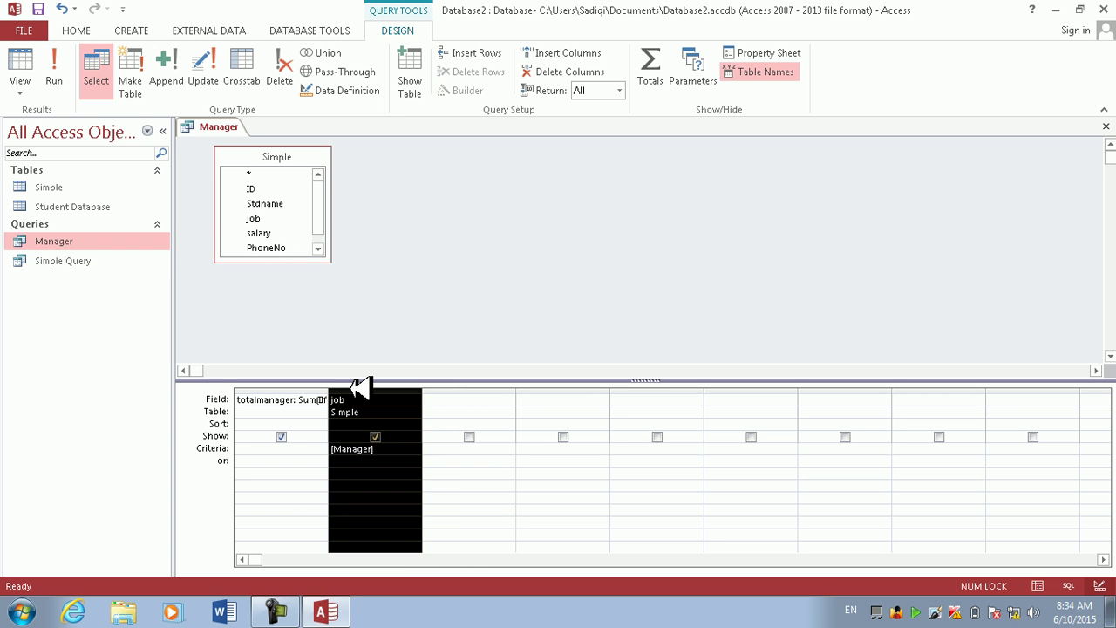
pyautogui.press('Delete')
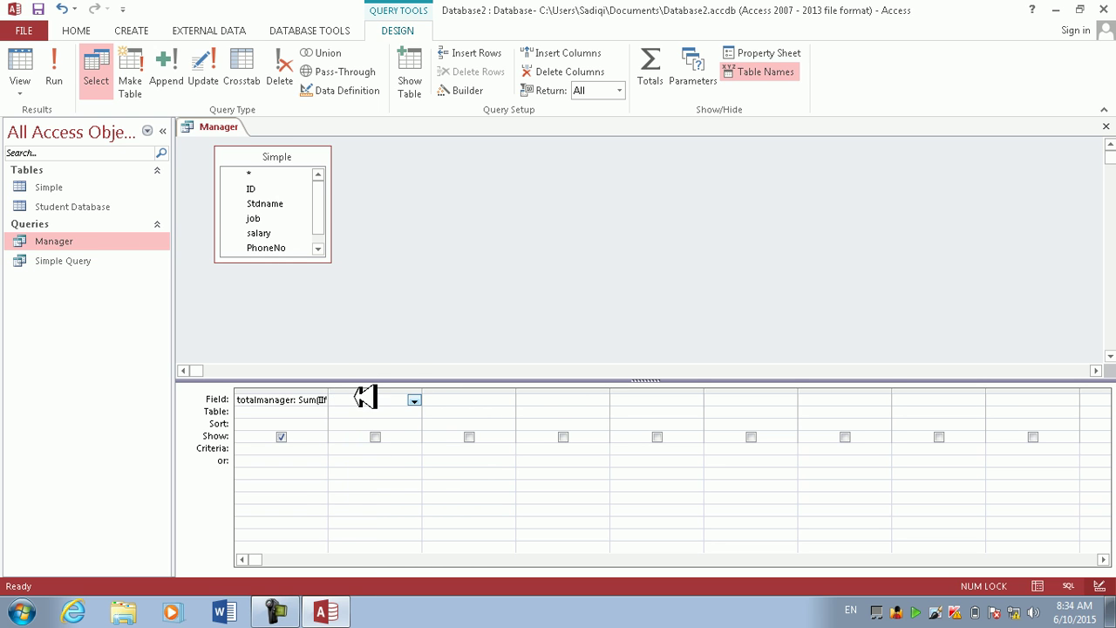
# Step: Add a second calculated field totateacher: Sum(IIf([job]="teacher",salary,0)) to the Manager query, and run it
pyautogui.write('=')
pyautogui.press('BackSpace')
pyautogui.write('tota')
pyautogui.write('sum(iif([job]="teacher')
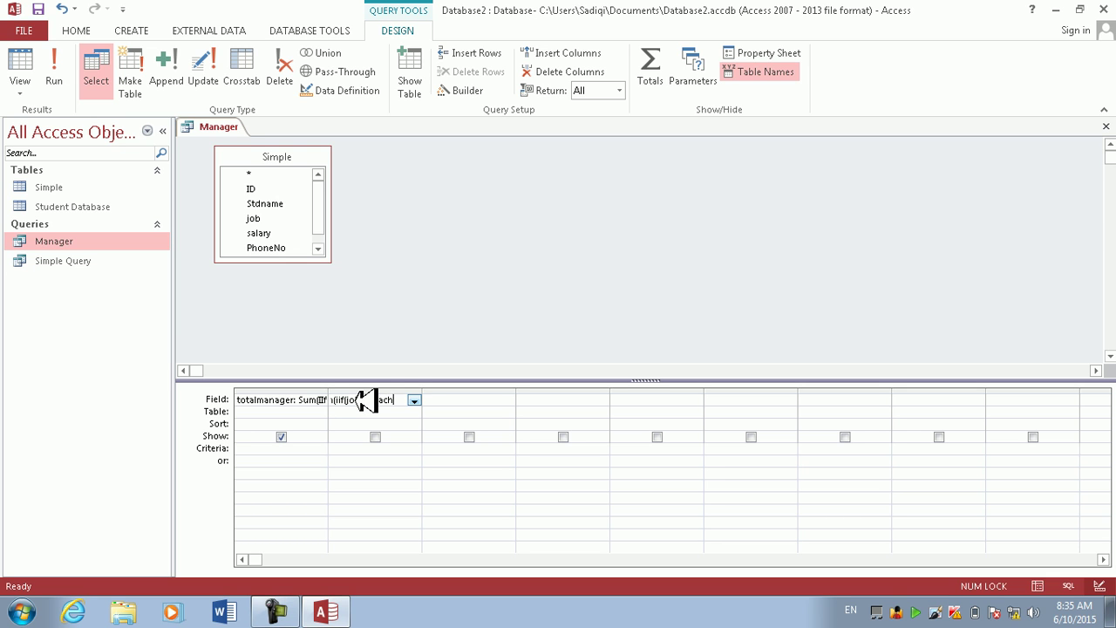
pyautogui.write('",salary,0')
pyautogui.press('BackSpace')
pyautogui.press('Tab')
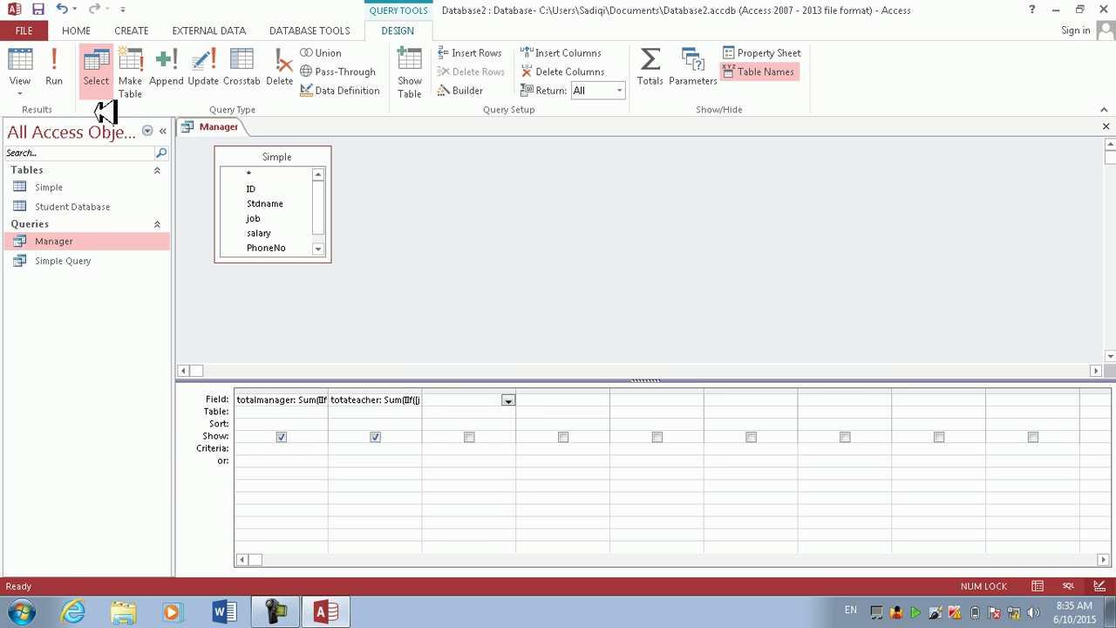
pyautogui.click(59, 67)
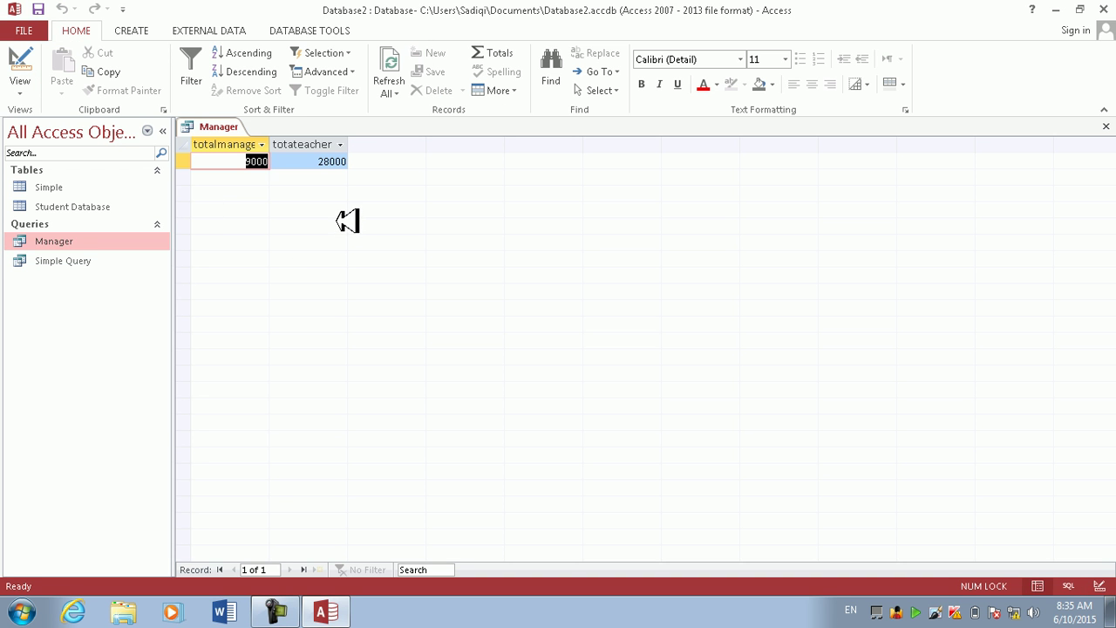
# Step: Close the Manager query and save its design changes
pyautogui.click(1107, 126)
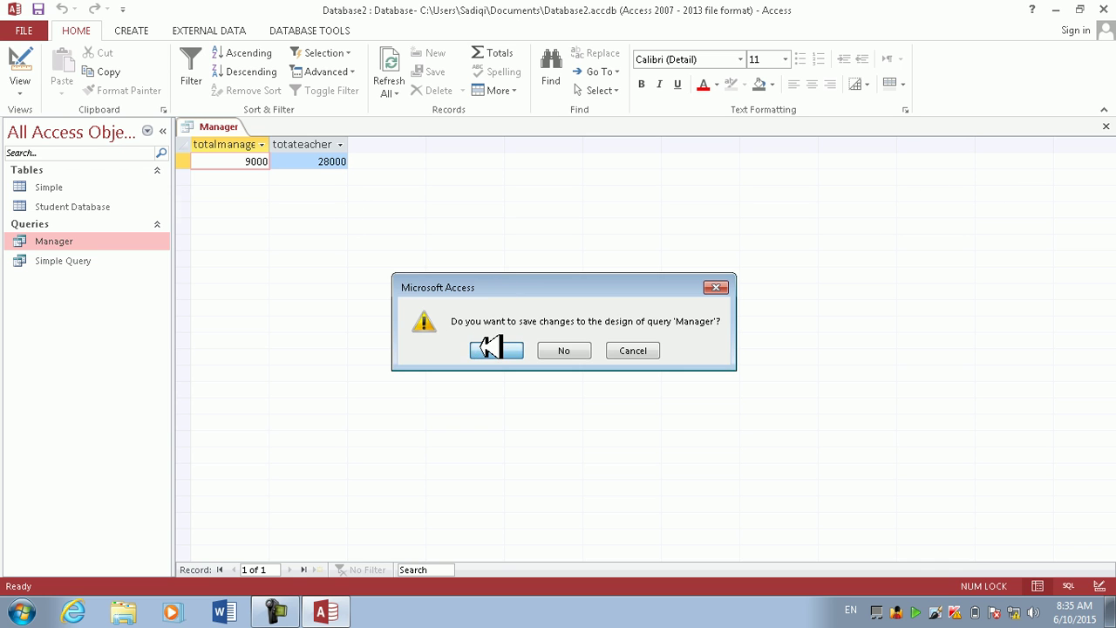
pyautogui.click(491, 346)
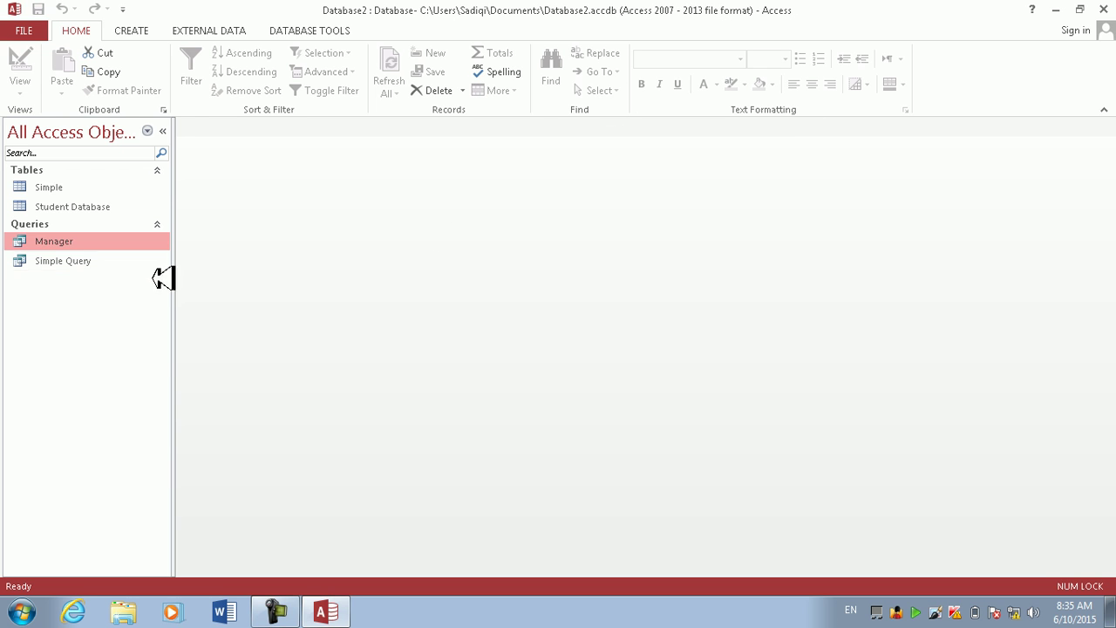
# Step: Review the Simple Query's design and the Simple table's records, closing each one after viewing
pyautogui.click(69, 186)
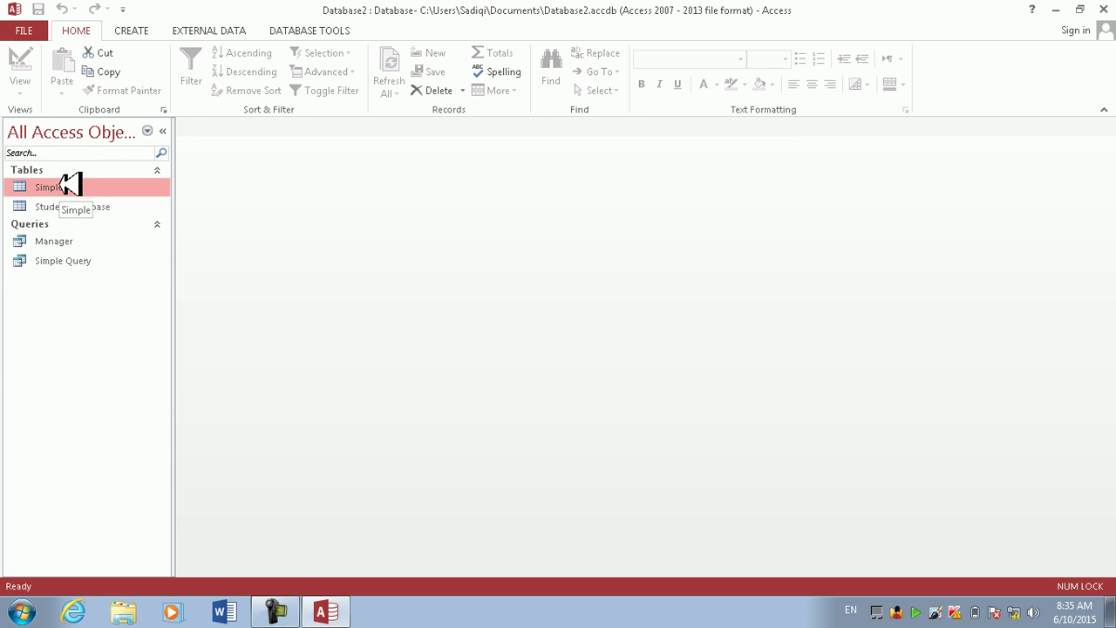
pyautogui.rightClick(69, 186)
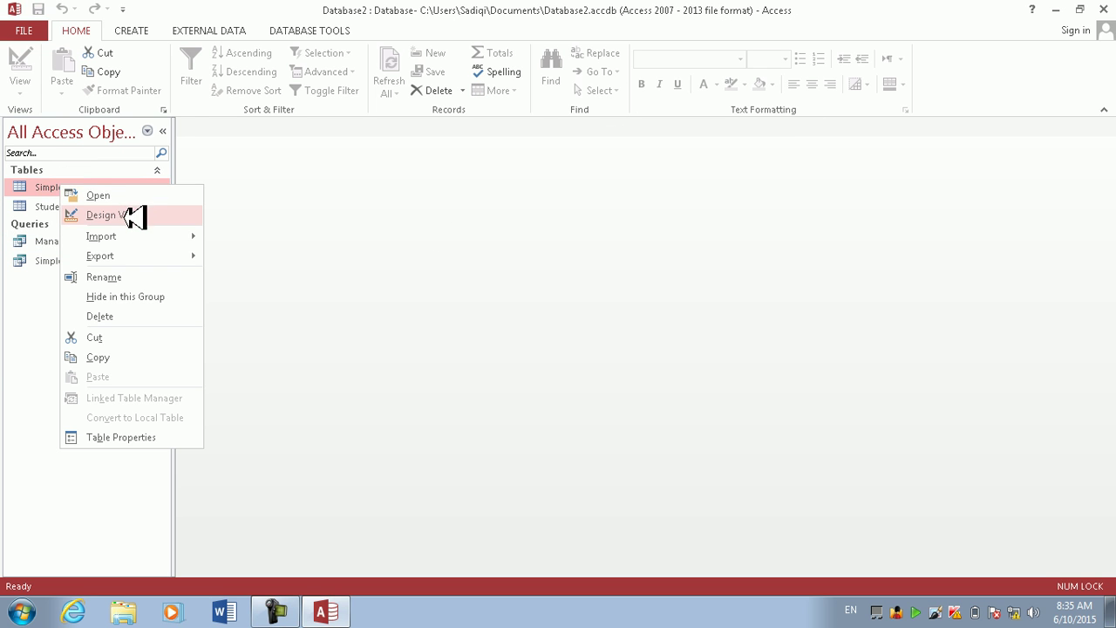
pyautogui.rightClick(39, 261)
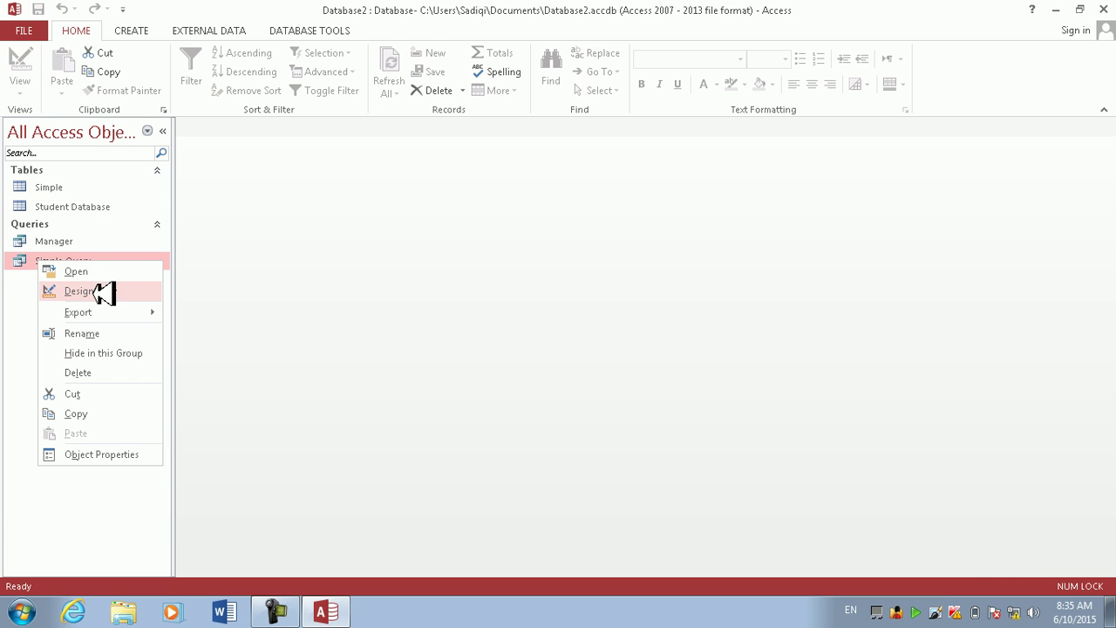
pyautogui.click(79, 291)
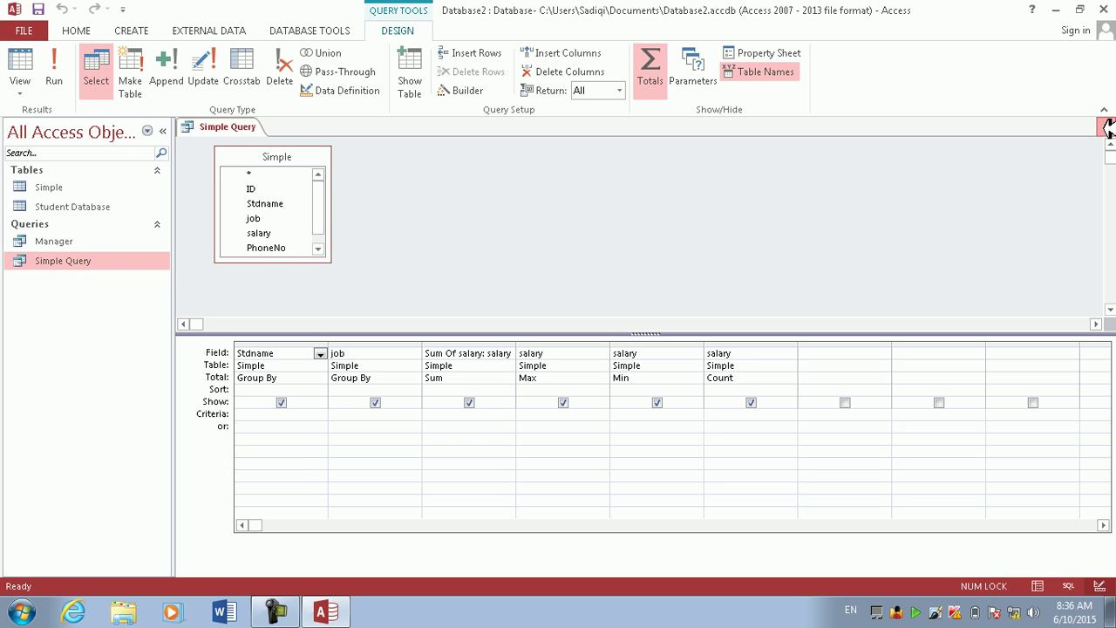
pyautogui.click(1108, 128)
pyautogui.doubleClick(100, 187)
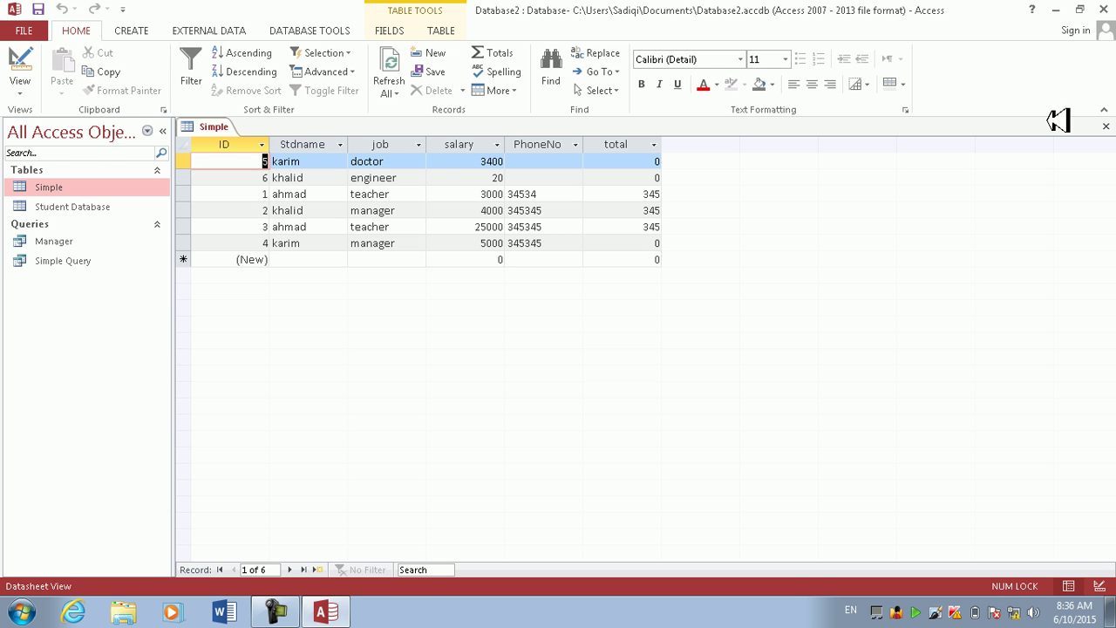
pyautogui.click(1108, 127)
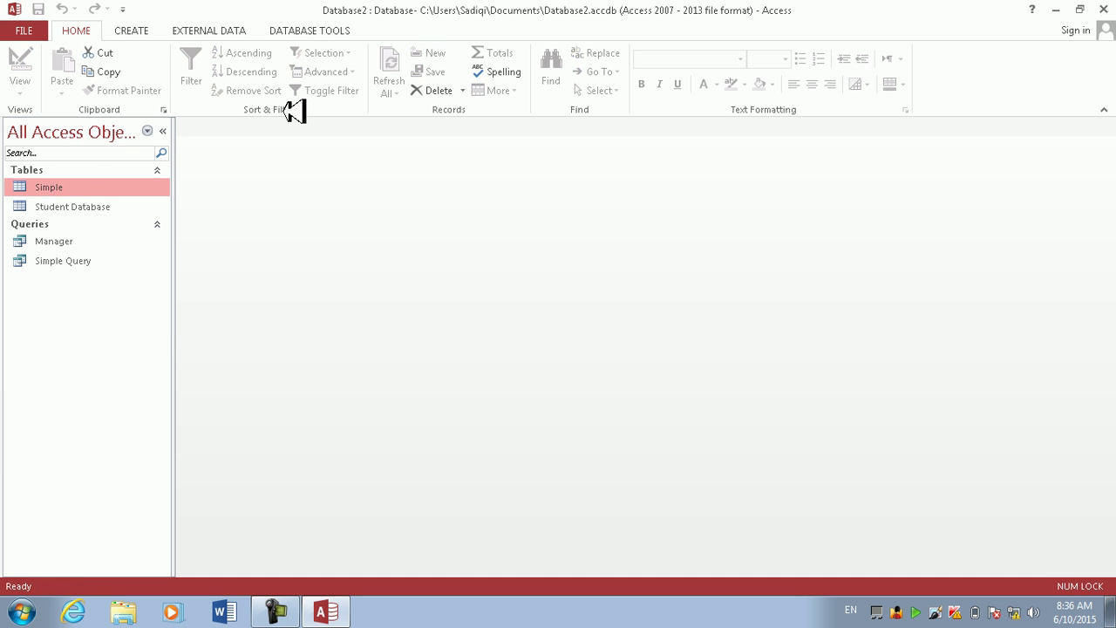
# Step: Create a new query in Design view based on the Simple table, and select all of the table's fields
pyautogui.click(138, 30)
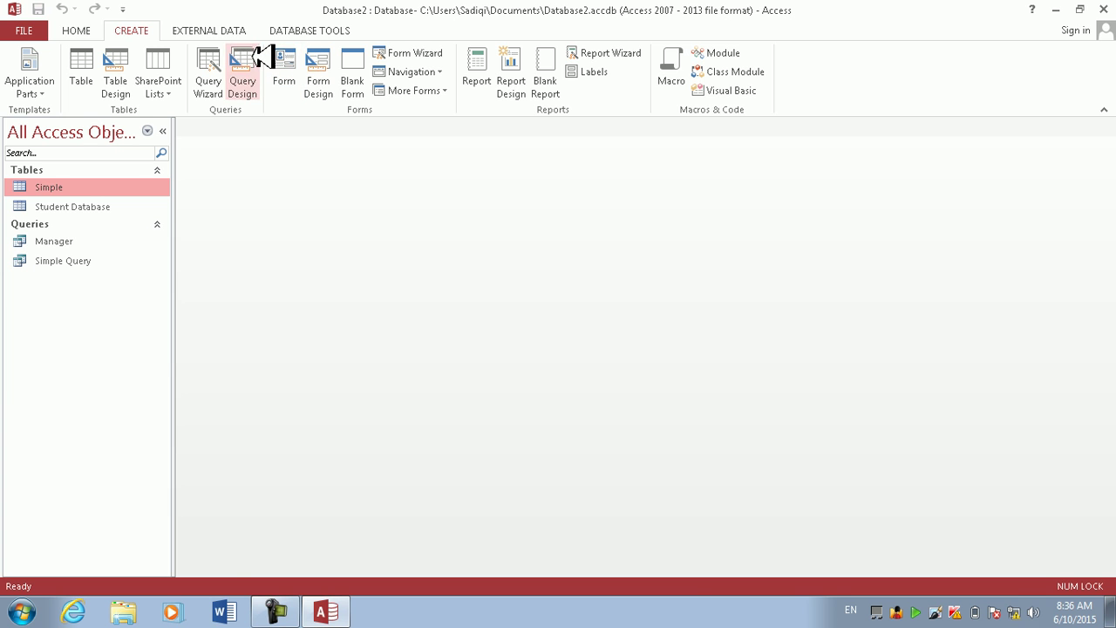
pyautogui.click(246, 66)
pyautogui.press('Return')
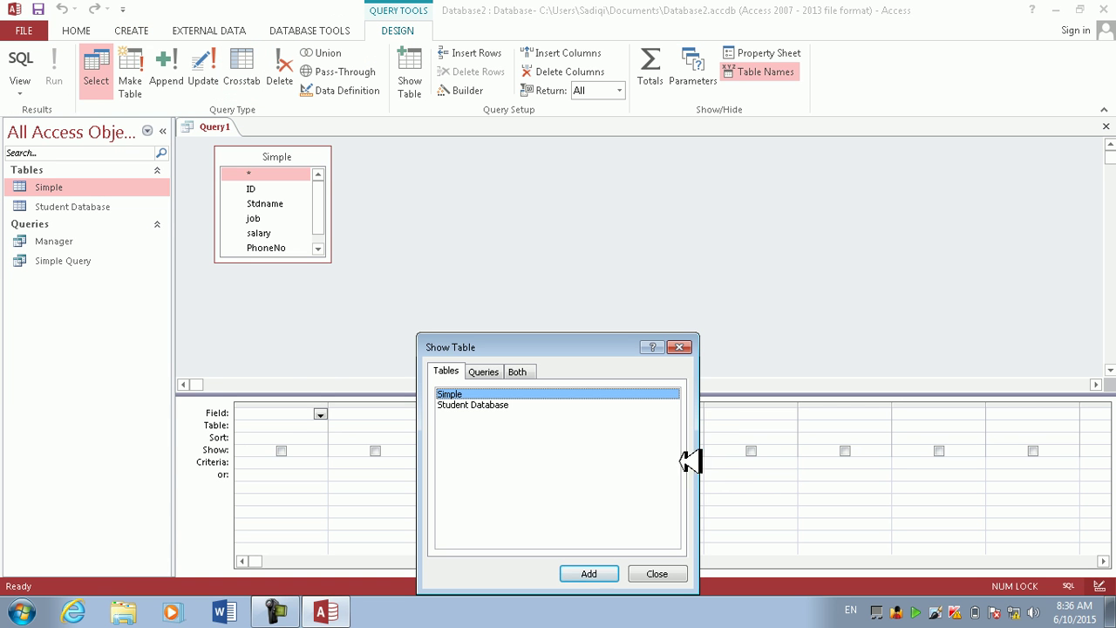
pyautogui.click(657, 573)
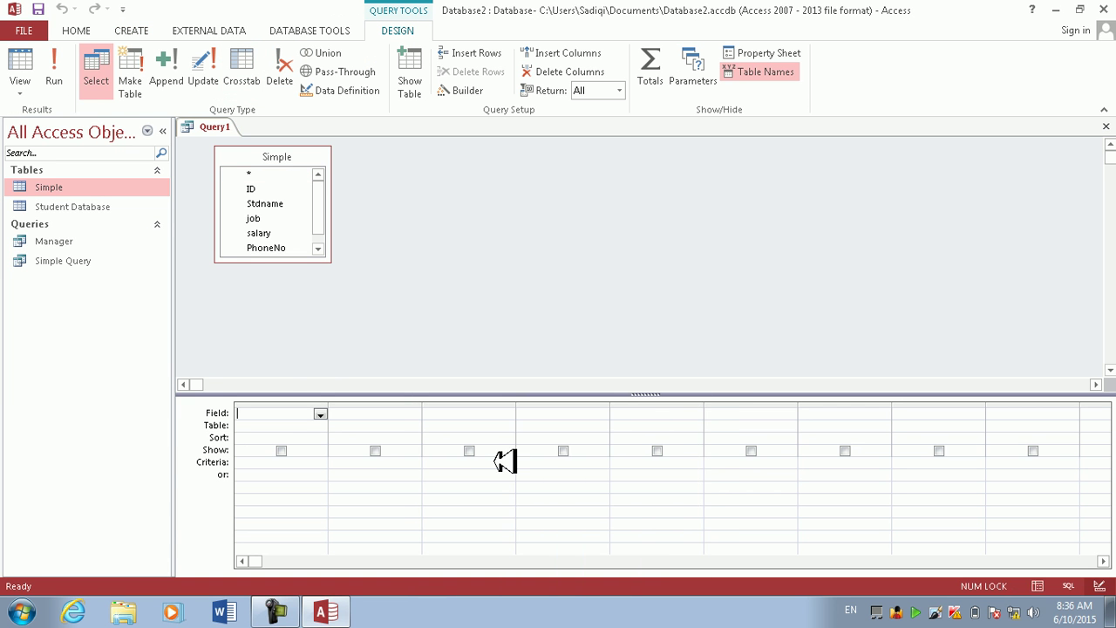
pyautogui.doubleClick(277, 160)
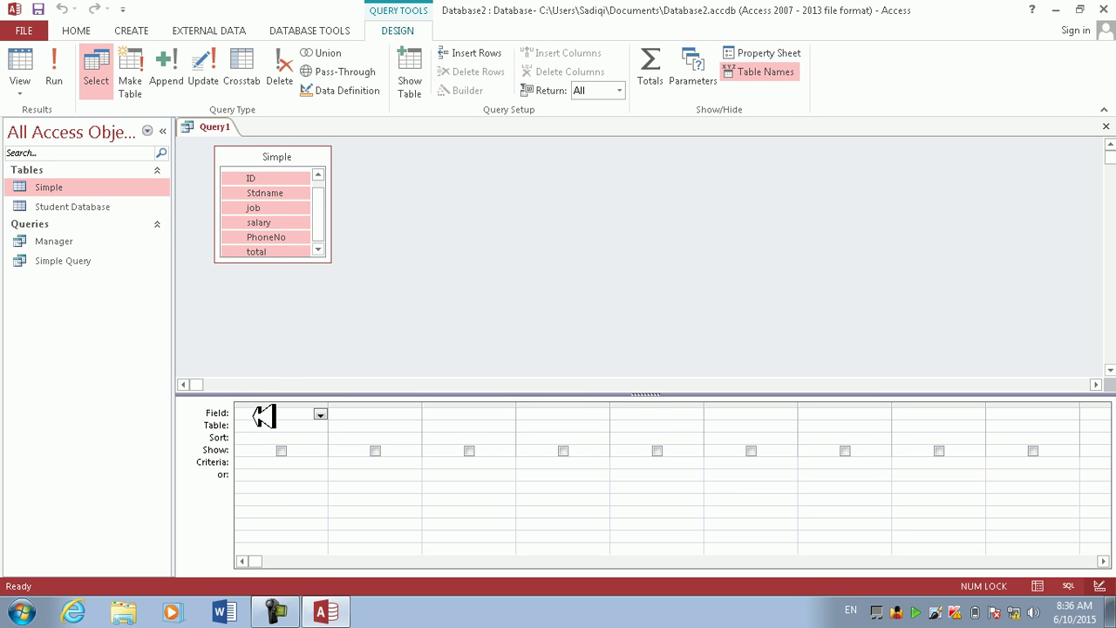
pyautogui.scroll(1, 275, 191)
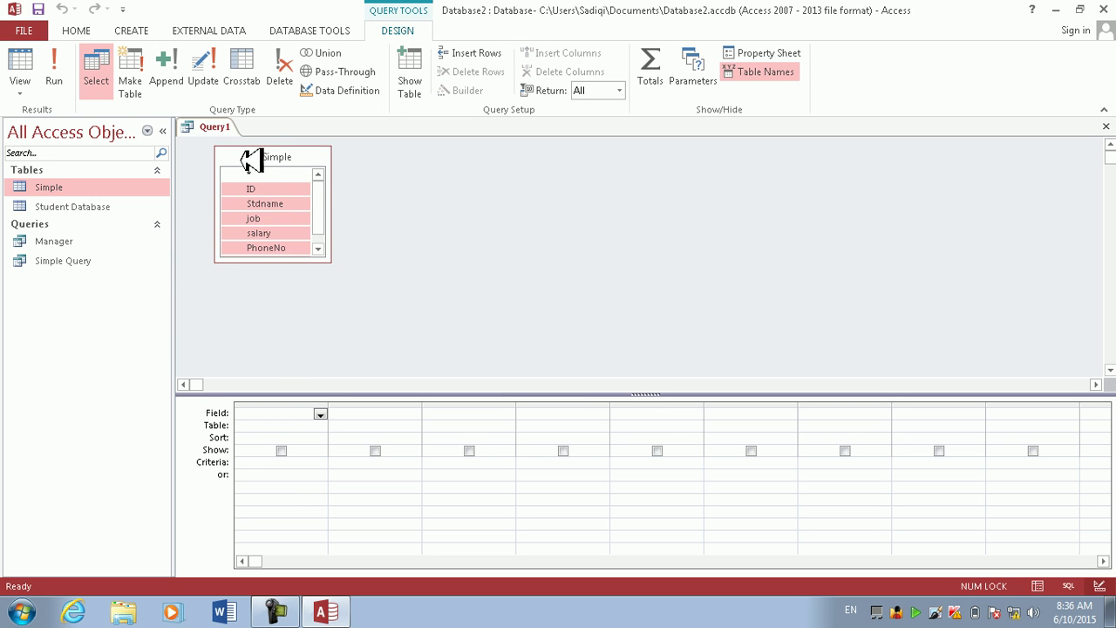
# Step: Turn the query into a make-table query whose new table is named maketable in the current database
pyautogui.click(141, 68)
pyautogui.write('afghan')
pyautogui.press('BackSpace')
pyautogui.press('BackSpace')
pyautogui.press('BackSpace')
pyautogui.press('BackSpace')
pyautogui.press('BackSpace')
pyautogui.press('BackSpace')
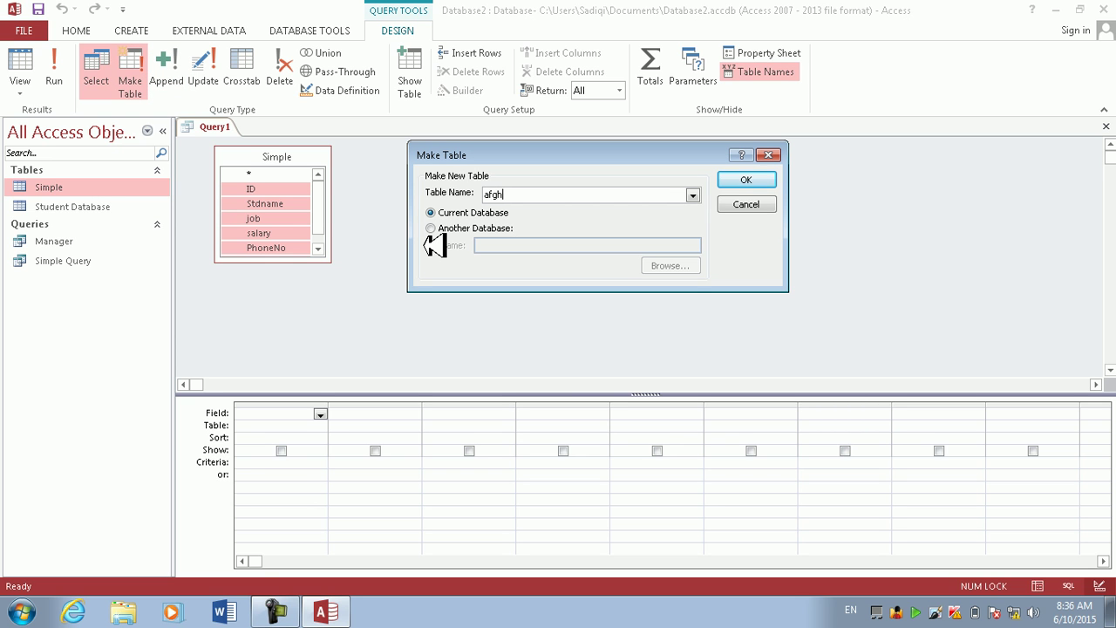
pyautogui.write('khalid')
pyautogui.press('BackSpace')
pyautogui.press('BackSpace')
pyautogui.press('BackSpace')
pyautogui.press('BackSpace')
pyautogui.press('BackSpace')
pyautogui.write('makt')
pyautogui.press('BackSpace')
pyautogui.press('BackSpace')
pyautogui.write('ketable')
pyautogui.press('Return')
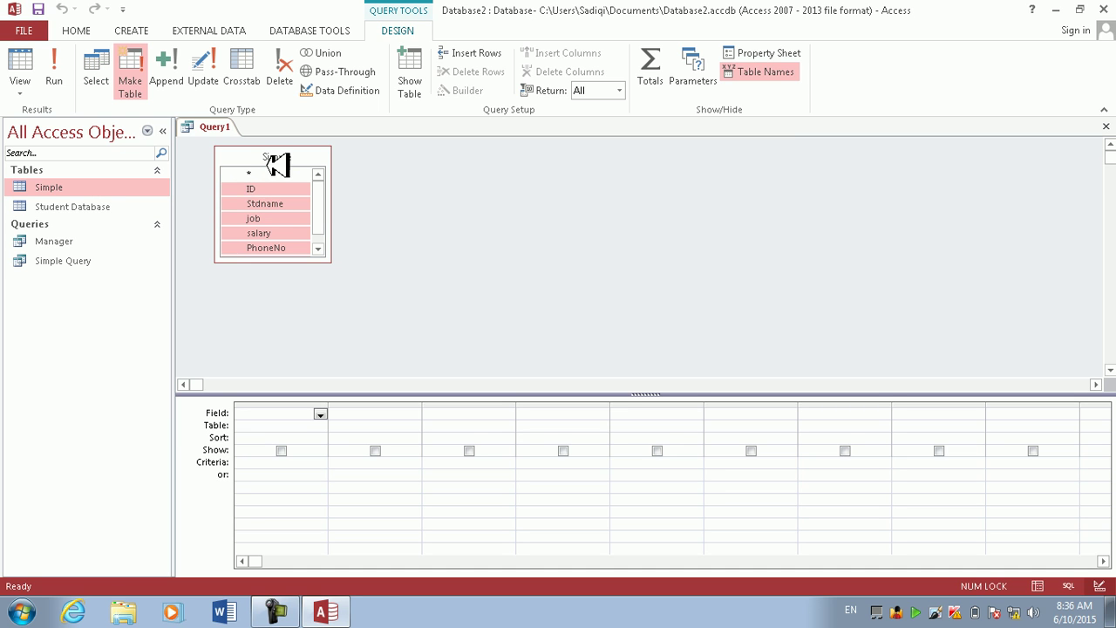
# Step: Add all fields of the Simple table to the design grid, and set the job column's criteria to [managers]
pyautogui.scroll(-1, 275, 172)
pyautogui.moveTo(275, 171); pyautogui.dragTo(293, 417)
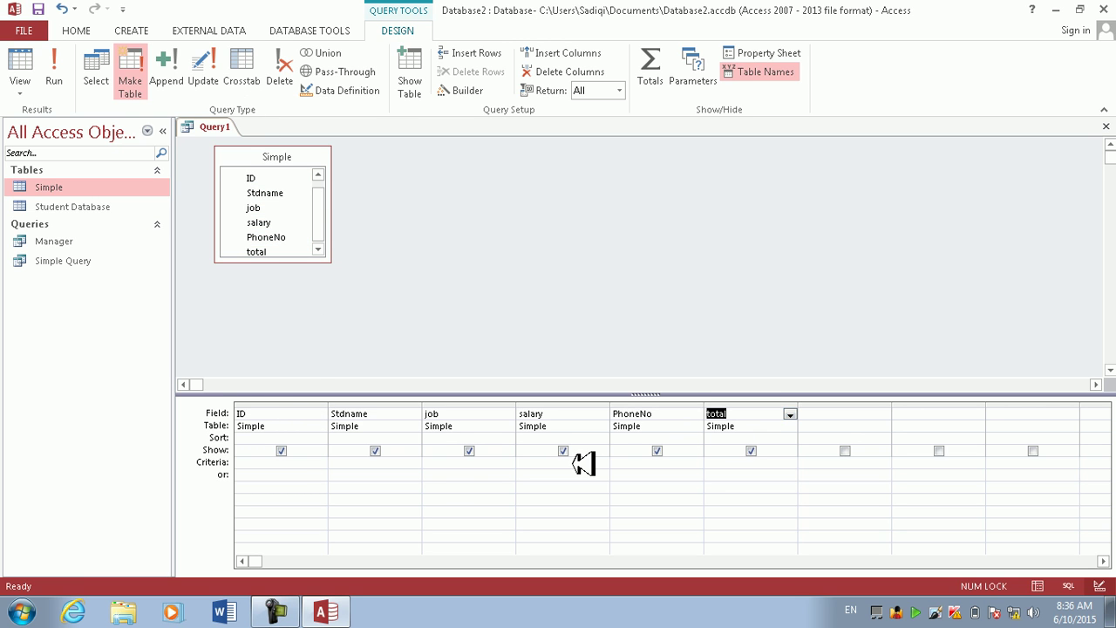
pyautogui.click(472, 463)
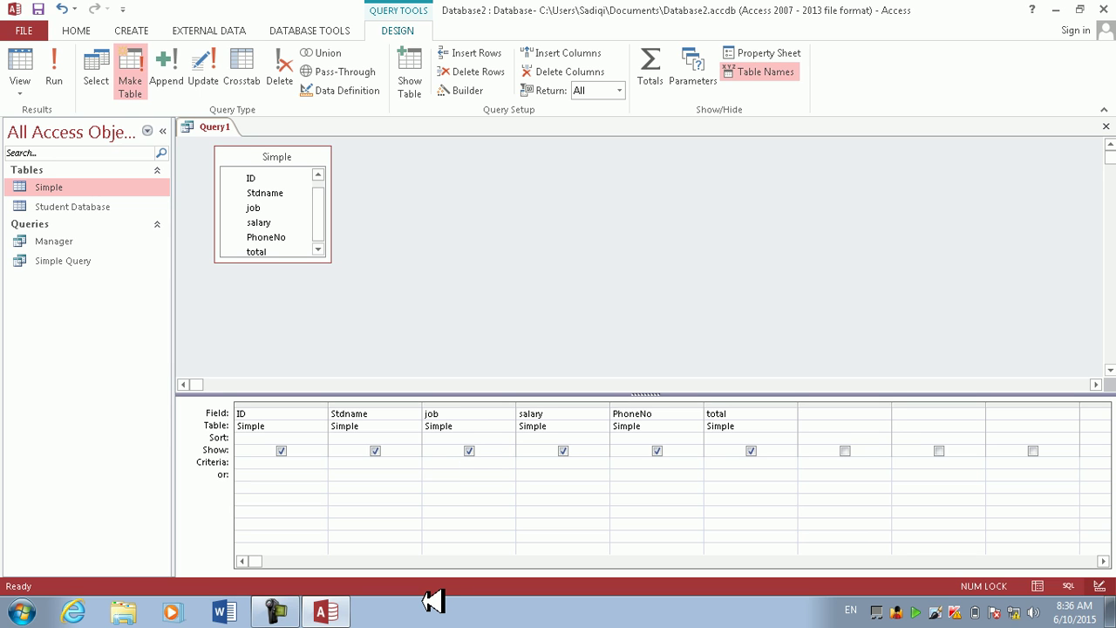
pyautogui.write('[manager')
pyautogui.write(']')
pyautogui.press('Return')
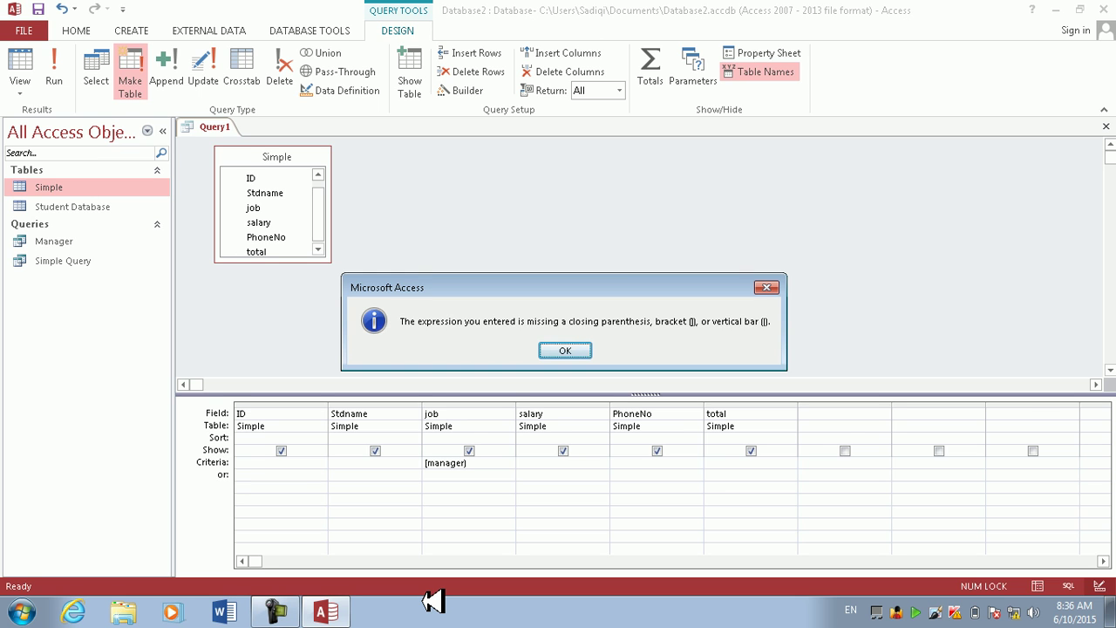
pyautogui.press('Return')
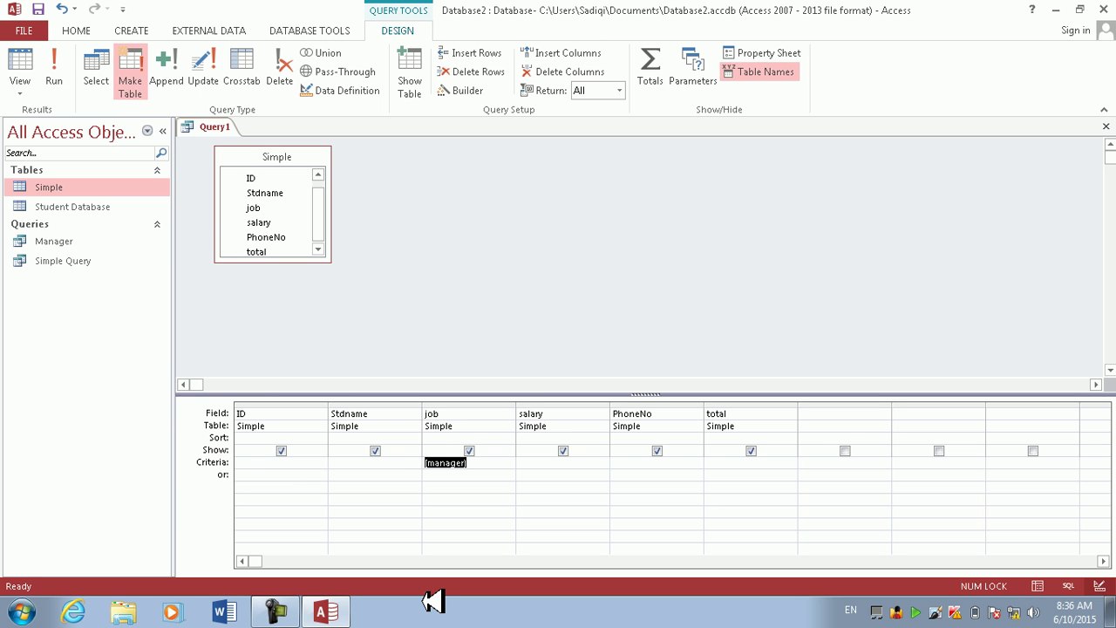
pyautogui.press('BackSpace')
pyautogui.write('managers]')
pyautogui.press('Tab')
# Step: Run the make-table query with managers as the parameter value, create the table, and open maketable to check its records
pyautogui.click(48, 187)
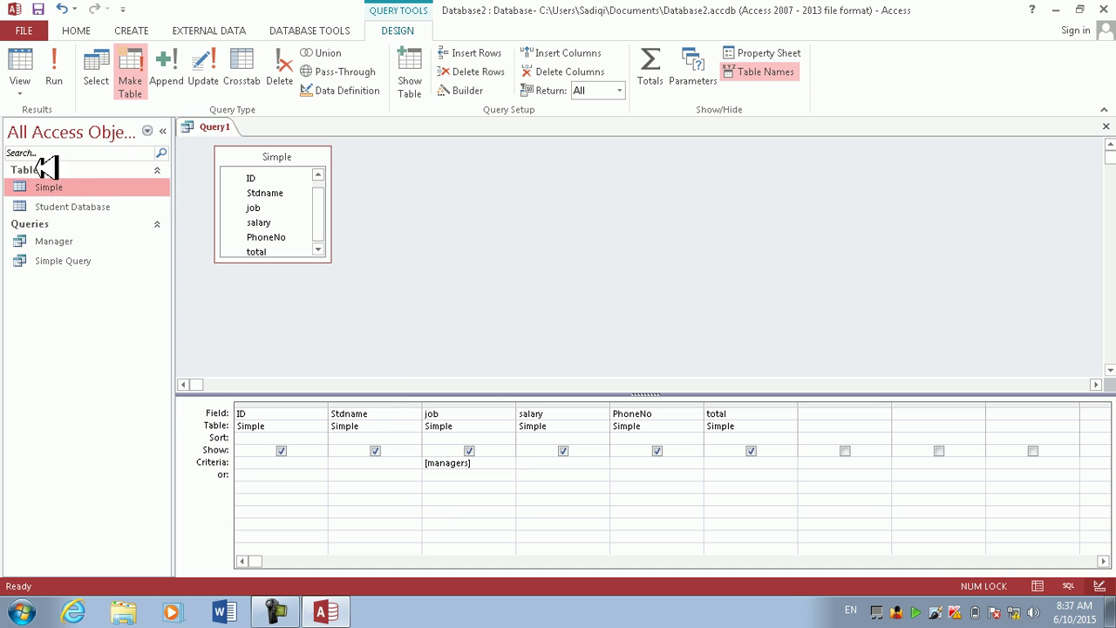
pyautogui.click(46, 70)
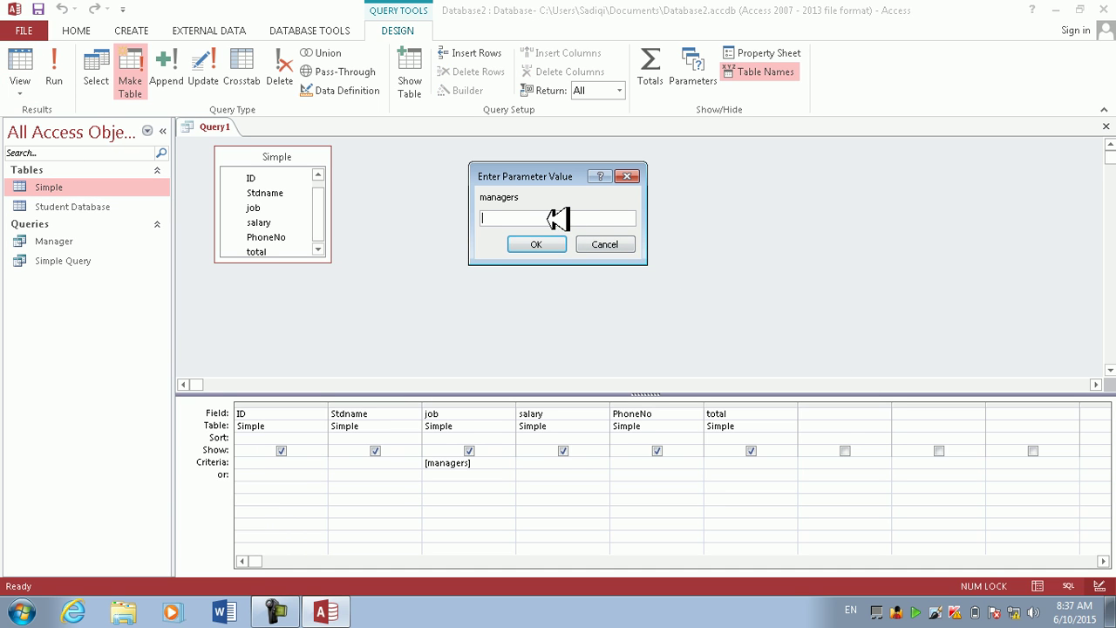
pyautogui.write('managers')
pyautogui.press('Return')
pyautogui.press('Return')
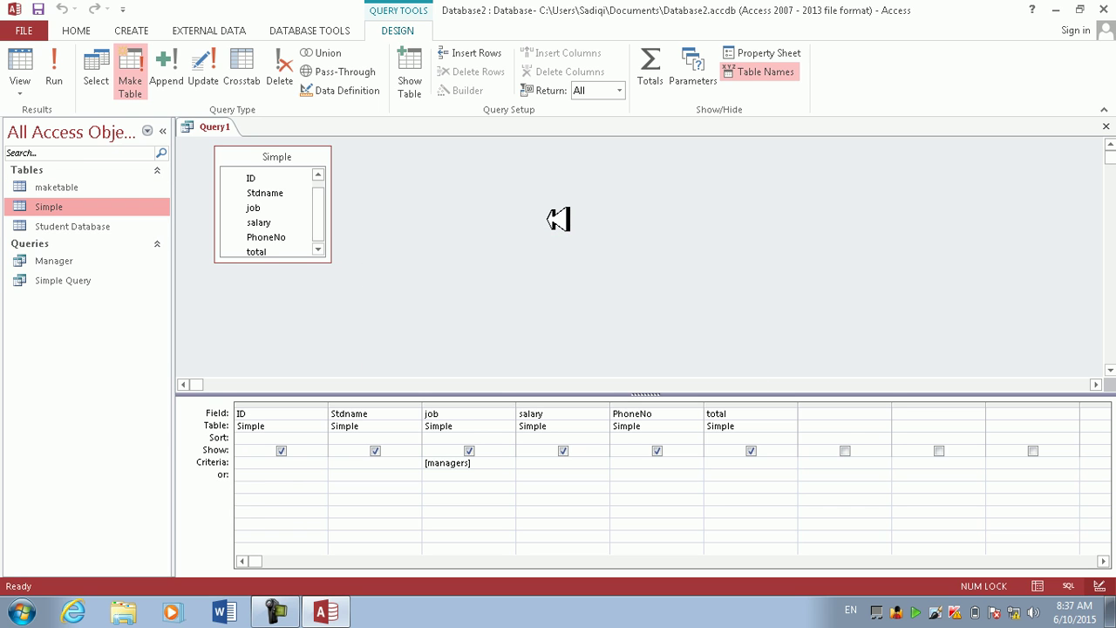
pyautogui.doubleClick(79, 188)
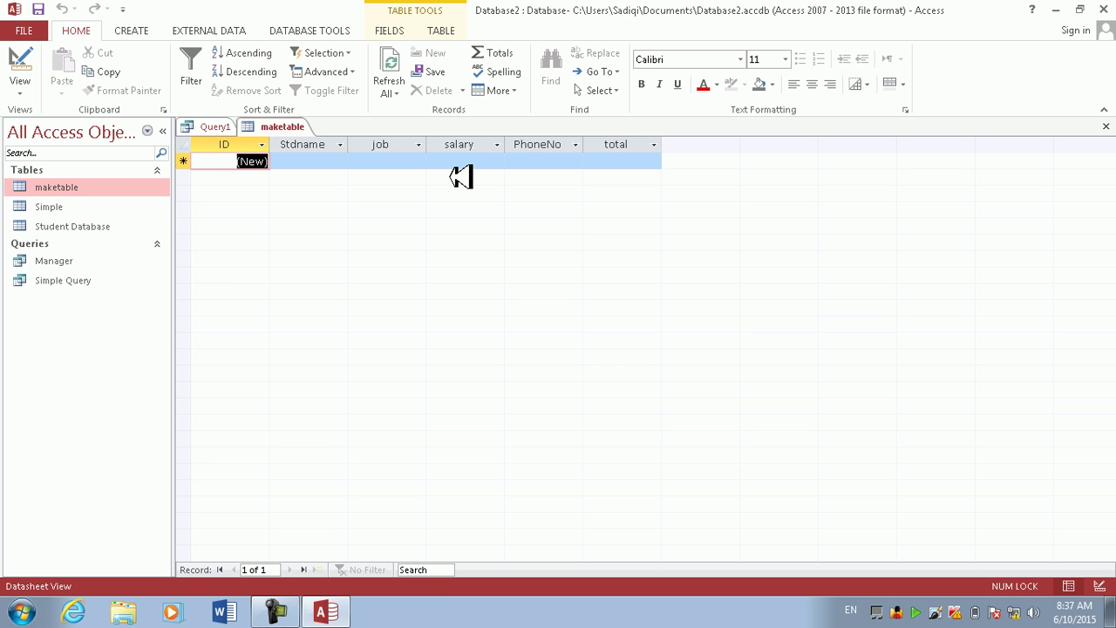
# Step: Change the job of the records with ID 2 and 4 in the Simple table to managers, and close both open tables
pyautogui.rightClick(43, 208)
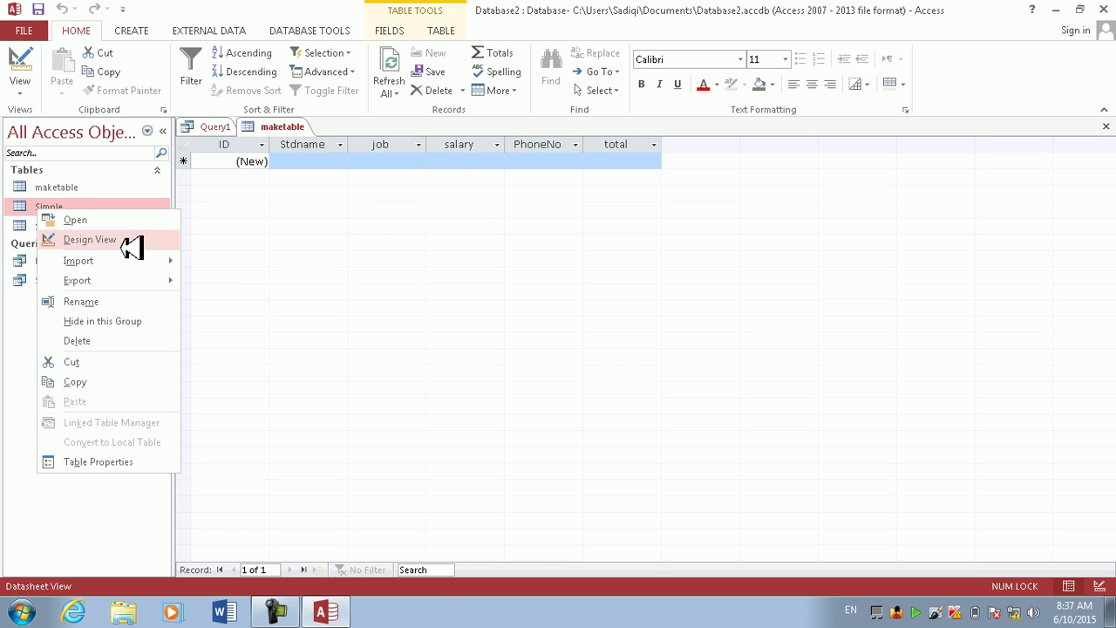
pyautogui.click(110, 220)
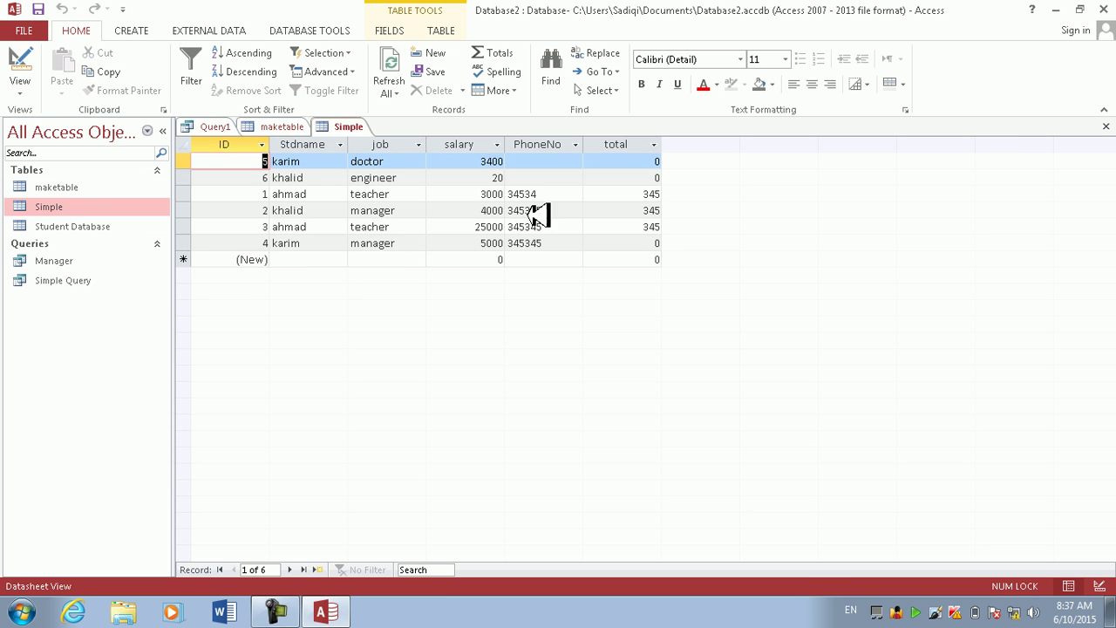
pyautogui.click(403, 178)
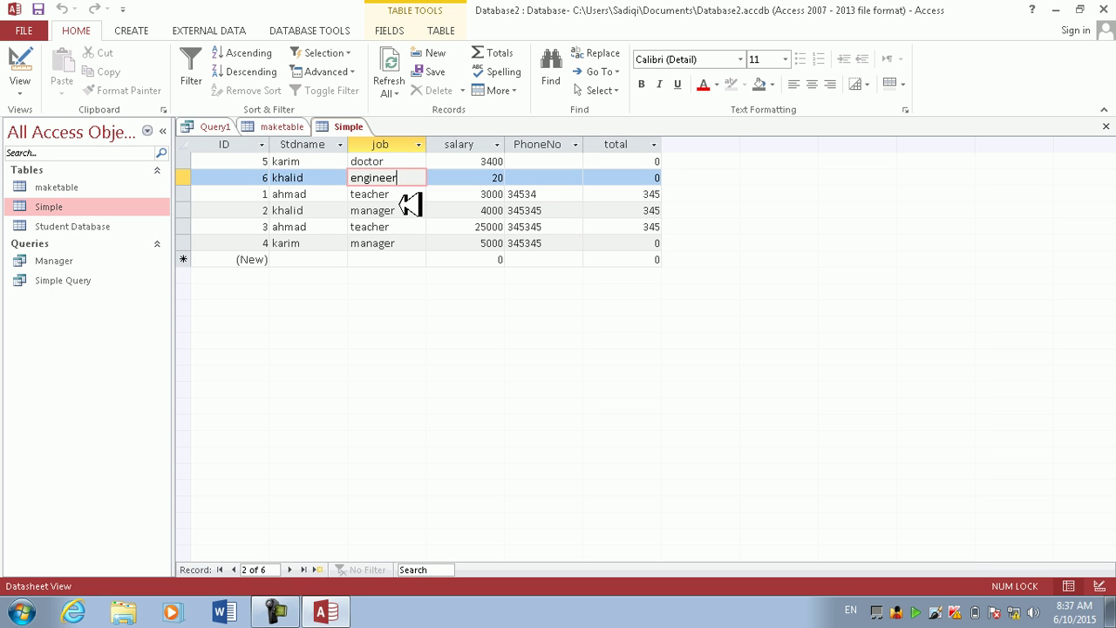
pyautogui.click(408, 209)
pyautogui.write('s')
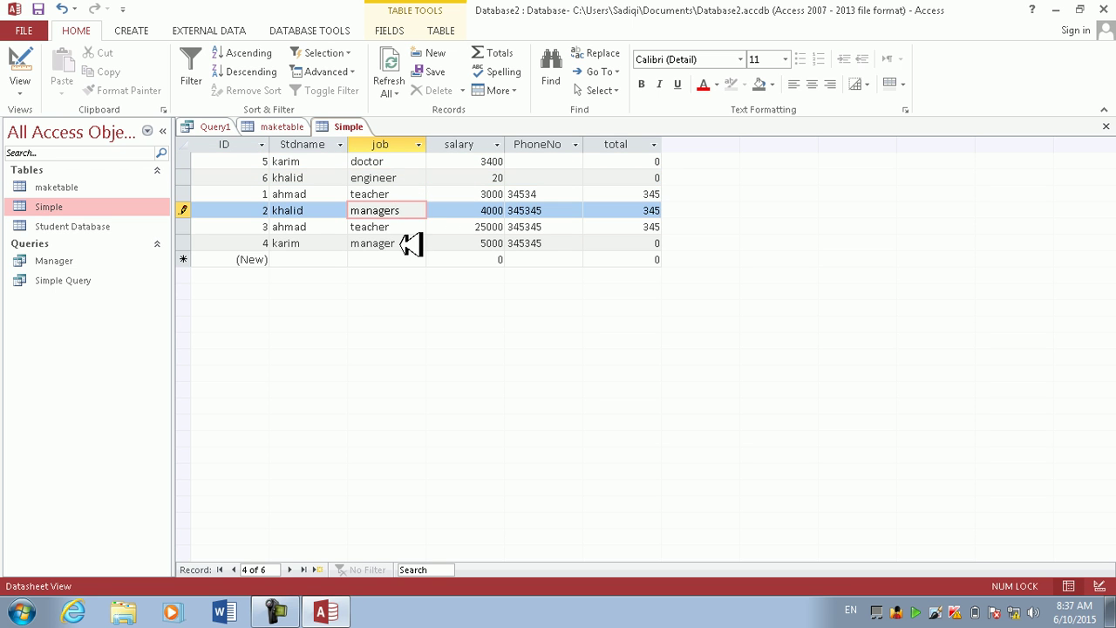
pyautogui.click(402, 243)
pyautogui.write('s')
pyautogui.click(414, 261)
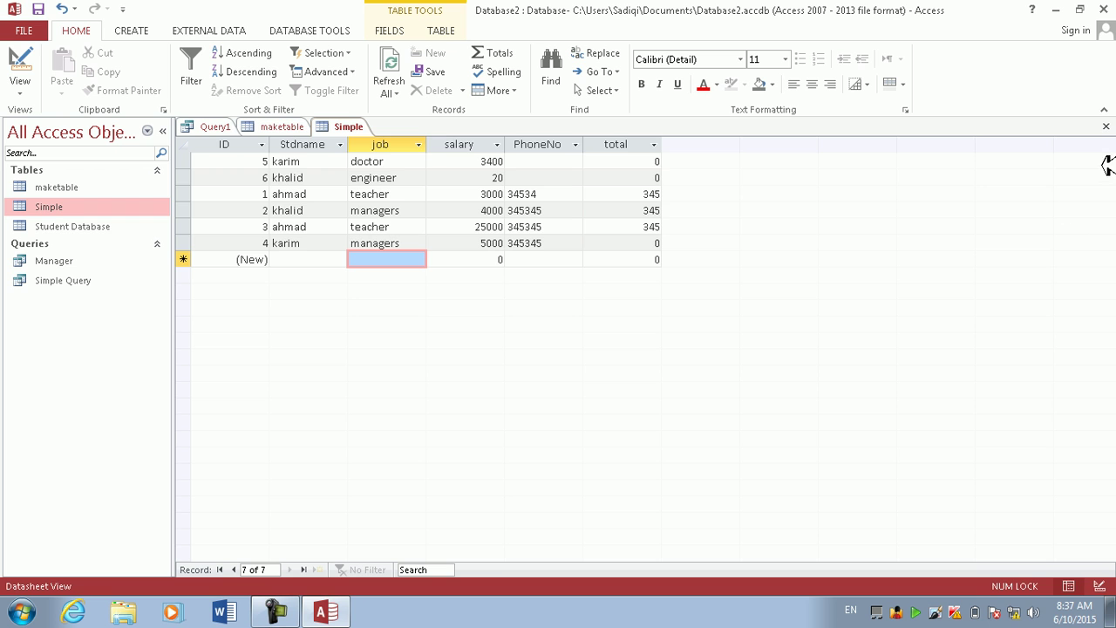
pyautogui.click(1106, 127)
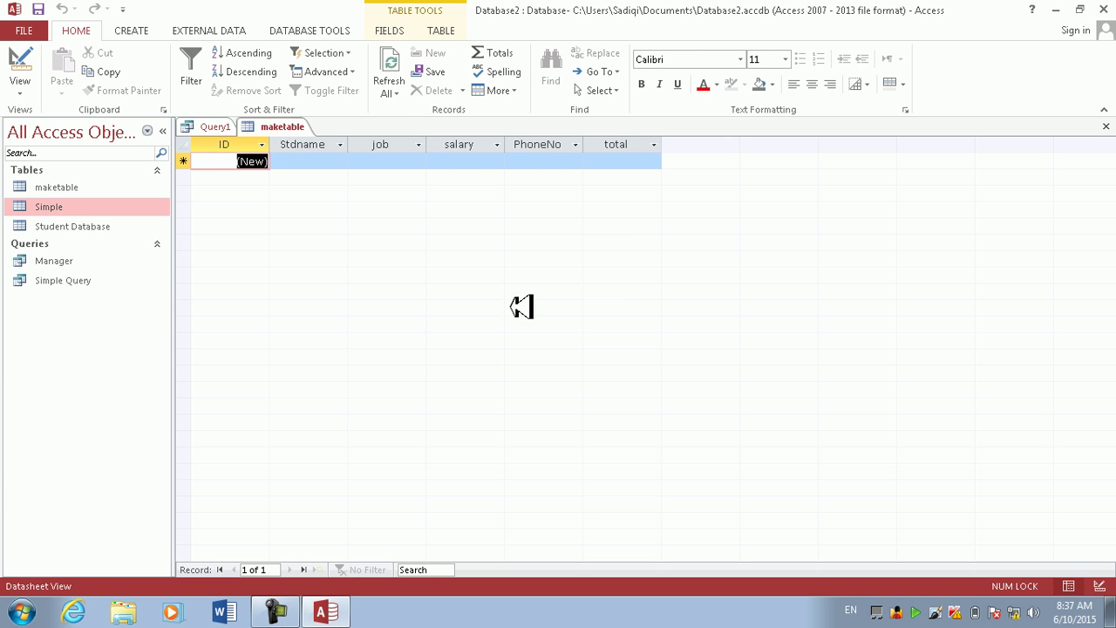
pyautogui.click(1105, 126)
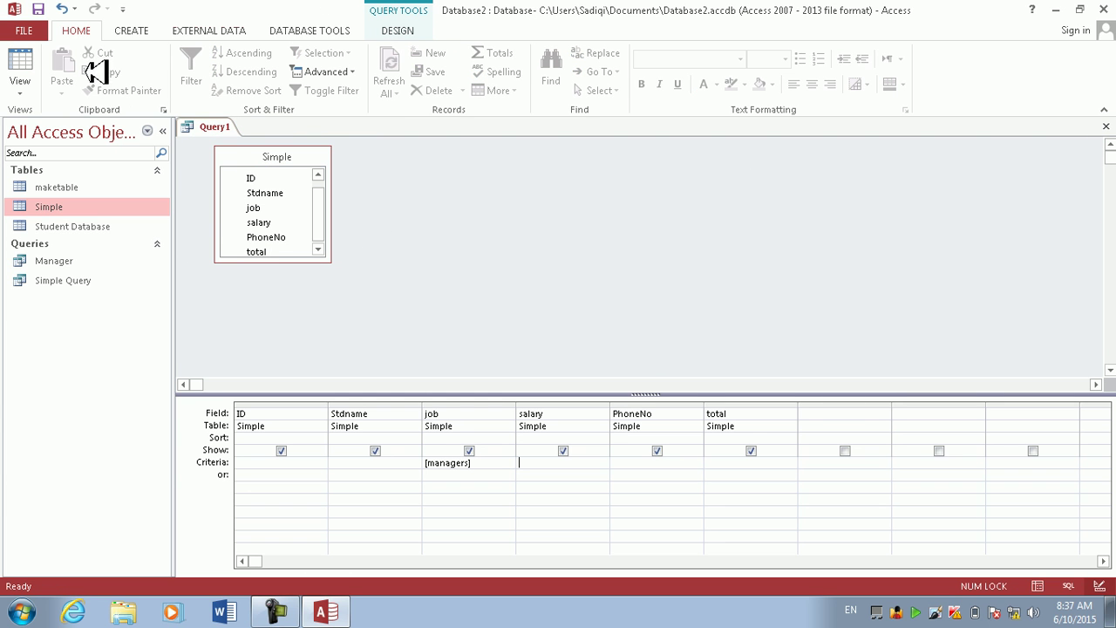
# Step: Rerun the make-table query with managers as the parameter value, replacing the existing maketable, and open the rebuilt table
pyautogui.click(410, 30)
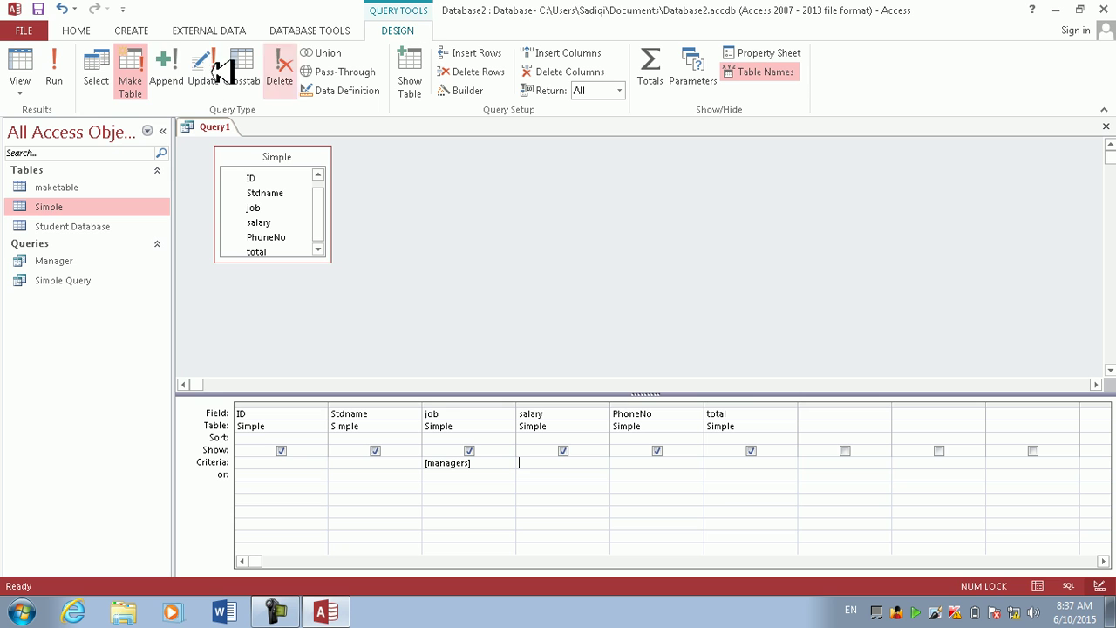
pyautogui.click(73, 62)
pyautogui.click(540, 366)
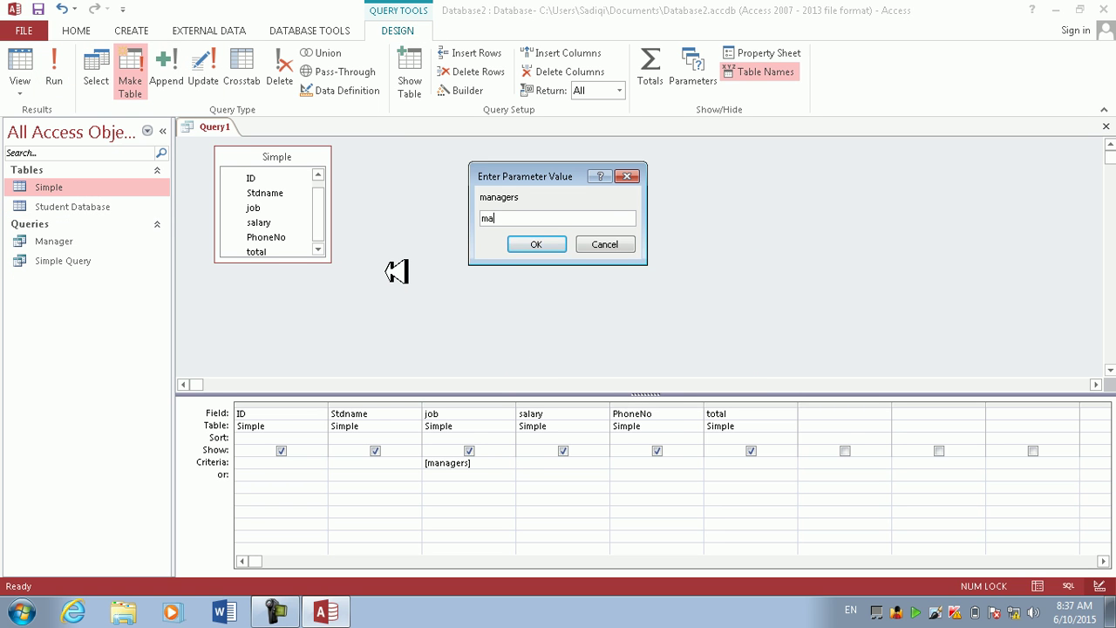
pyautogui.write('managers')
pyautogui.press('Return')
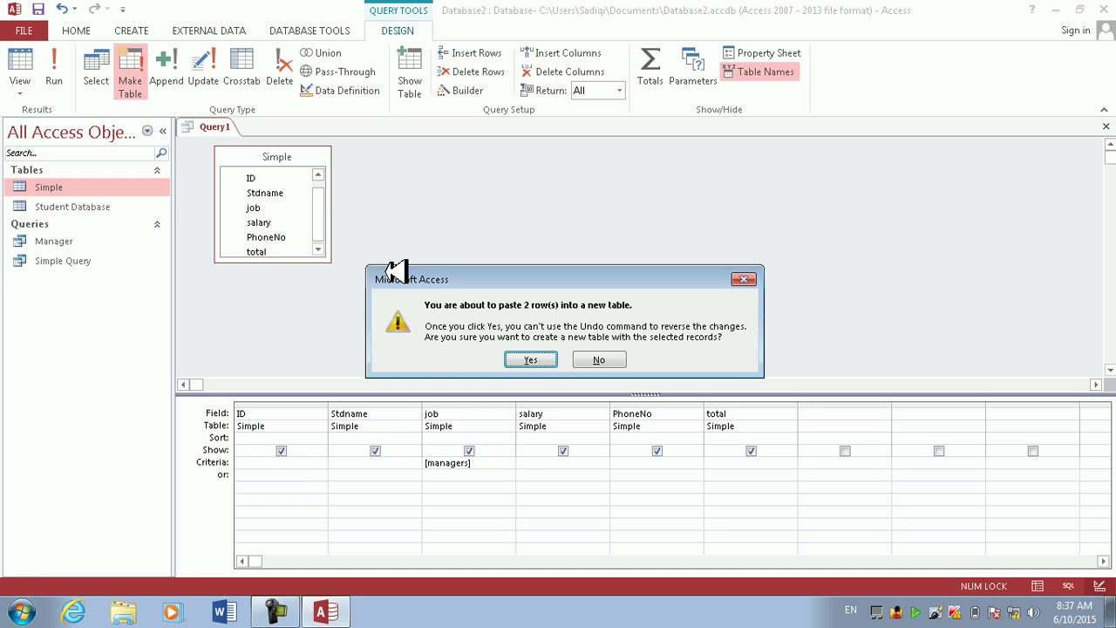
pyautogui.press('Return')
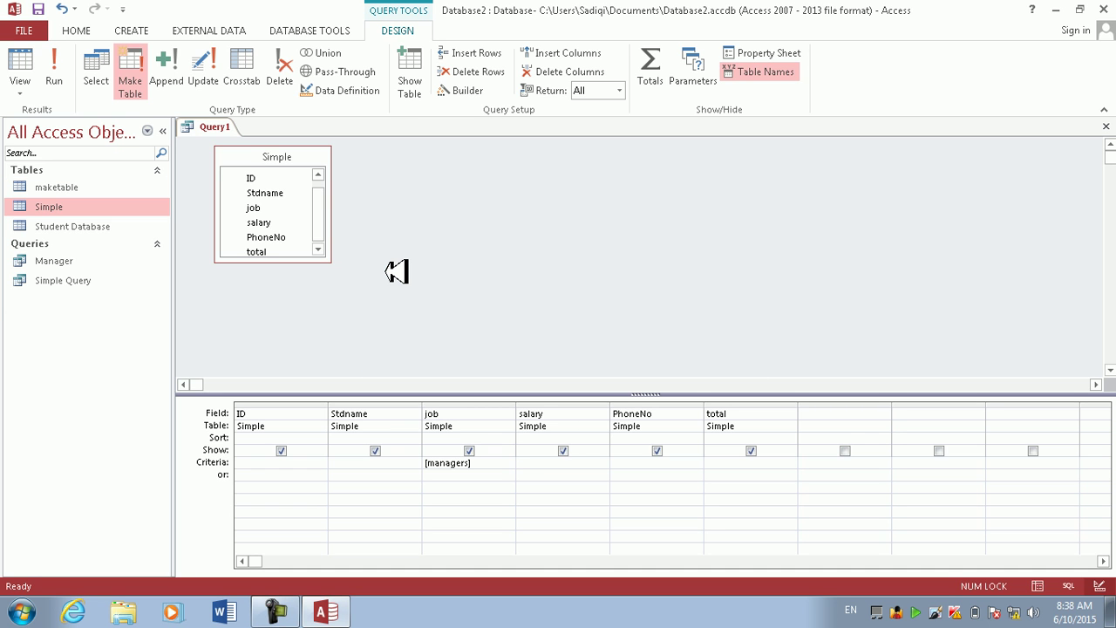
pyautogui.doubleClick(77, 187)
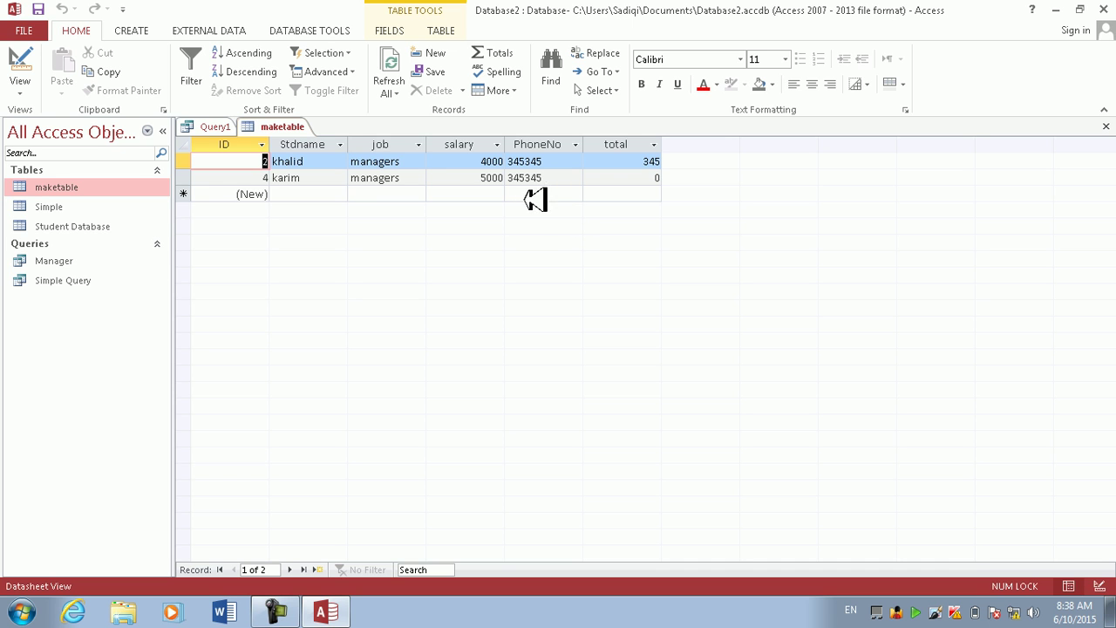
# Step: Close the maketable datasheet and delete the Manager query from the database
pyautogui.click(166, 186)
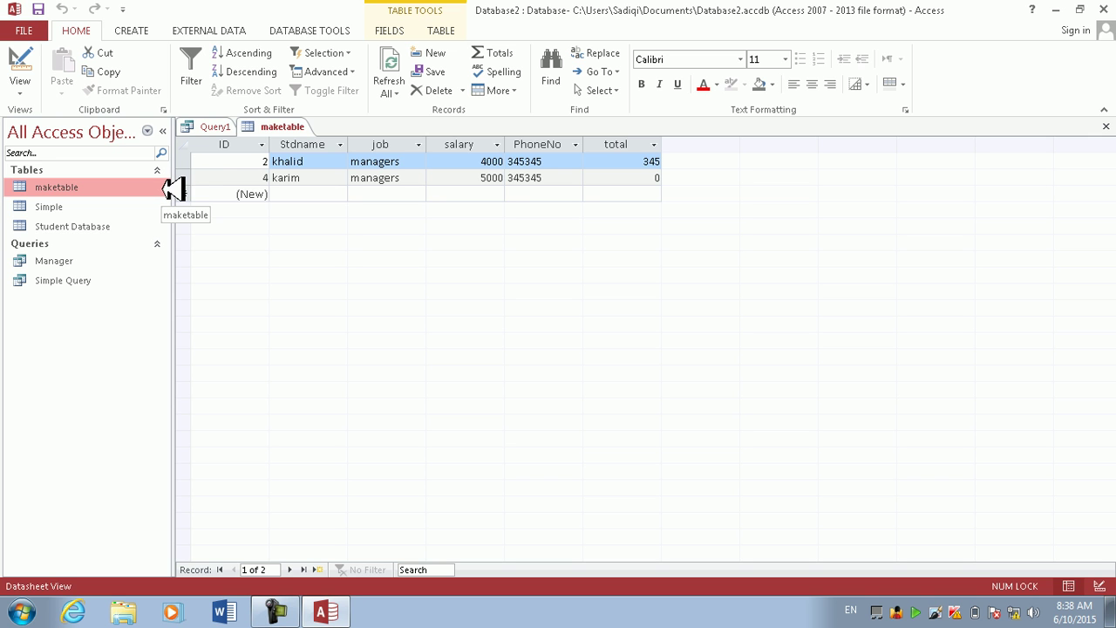
pyautogui.click(1105, 127)
pyautogui.click(96, 280)
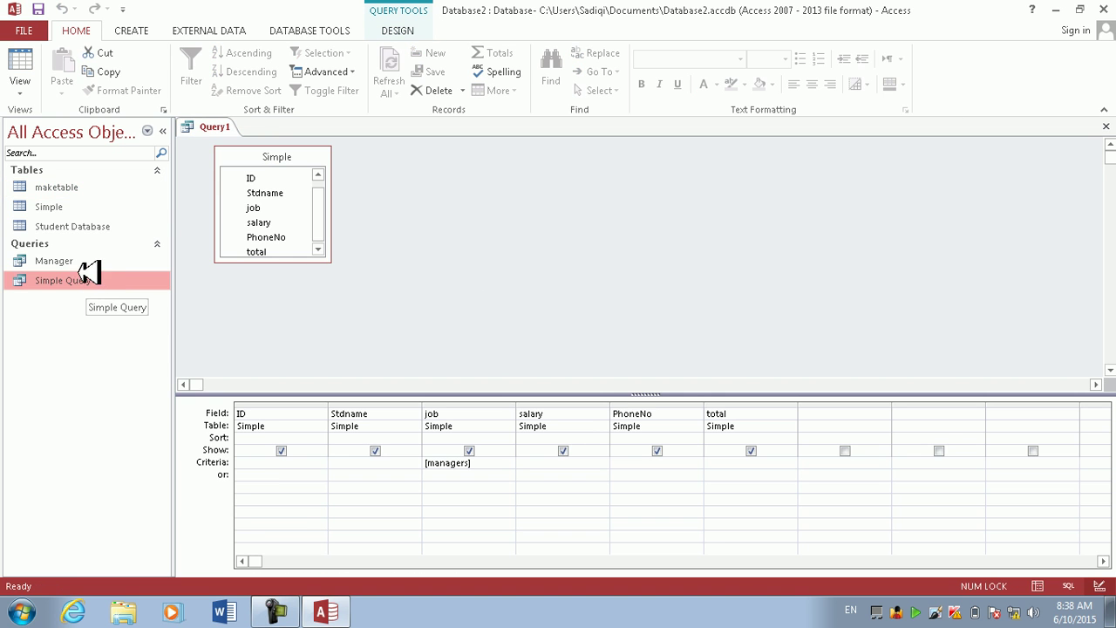
pyautogui.rightClick(81, 262)
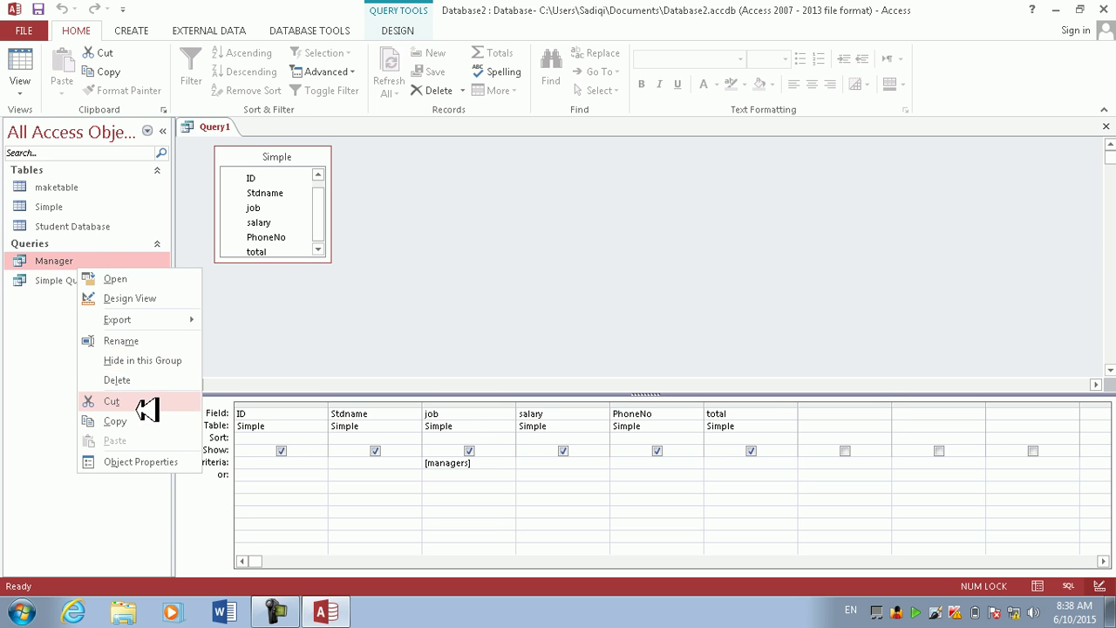
pyautogui.click(141, 380)
pyautogui.click(521, 349)
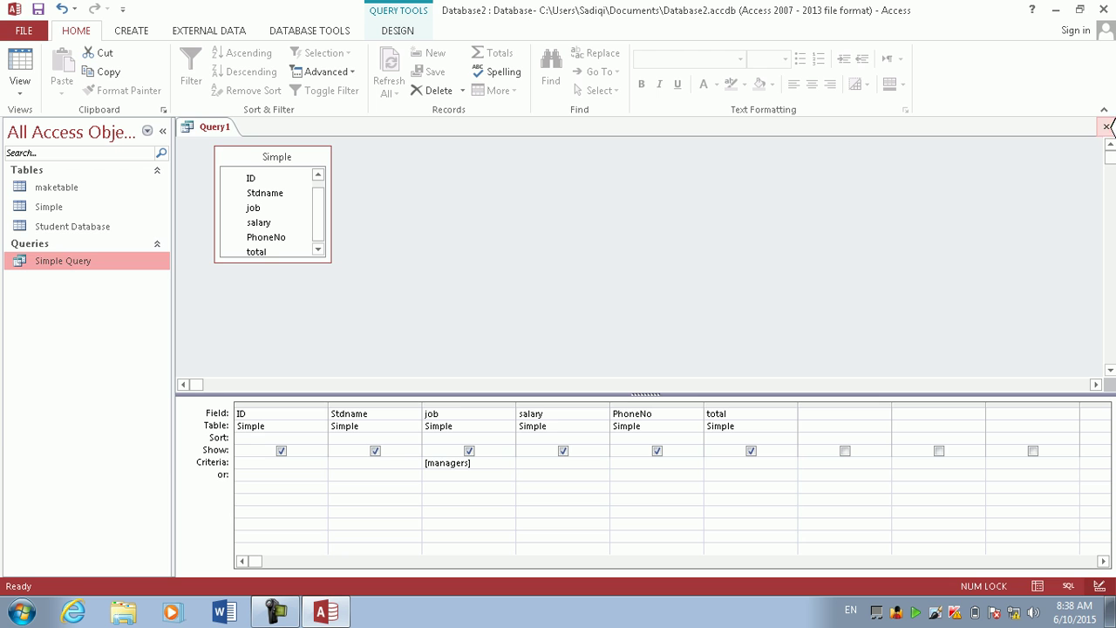
# Step: Close Query1 without saving it, and delete the maketable table from the database
pyautogui.click(1106, 127)
pyautogui.click(567, 349)
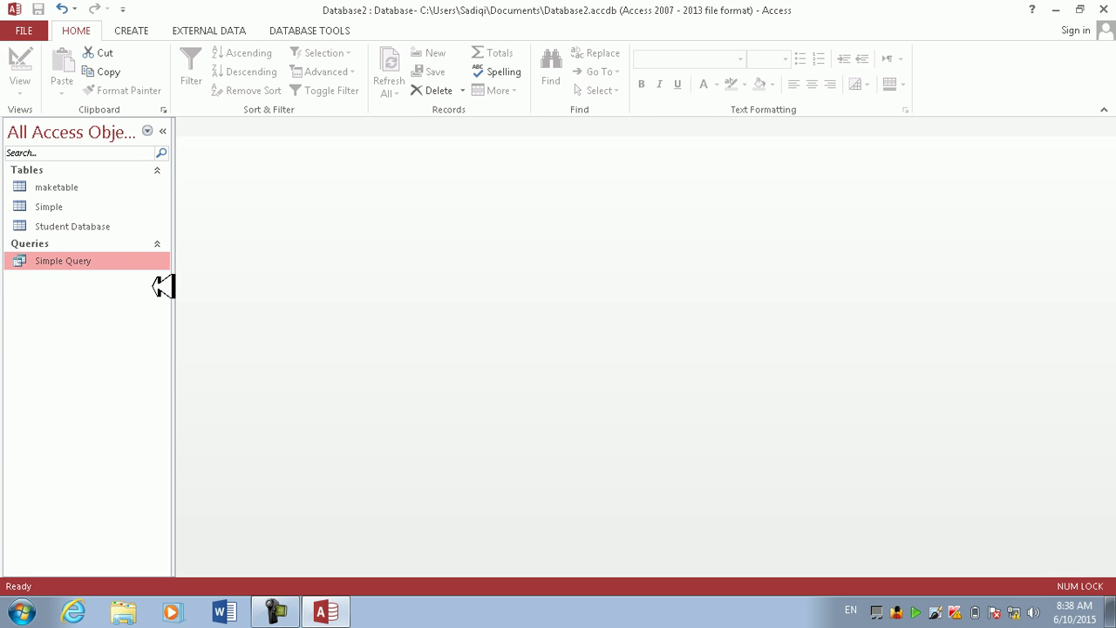
pyautogui.click(70, 184)
pyautogui.click(70, 204)
pyautogui.click(68, 188)
pyautogui.rightClick(68, 187)
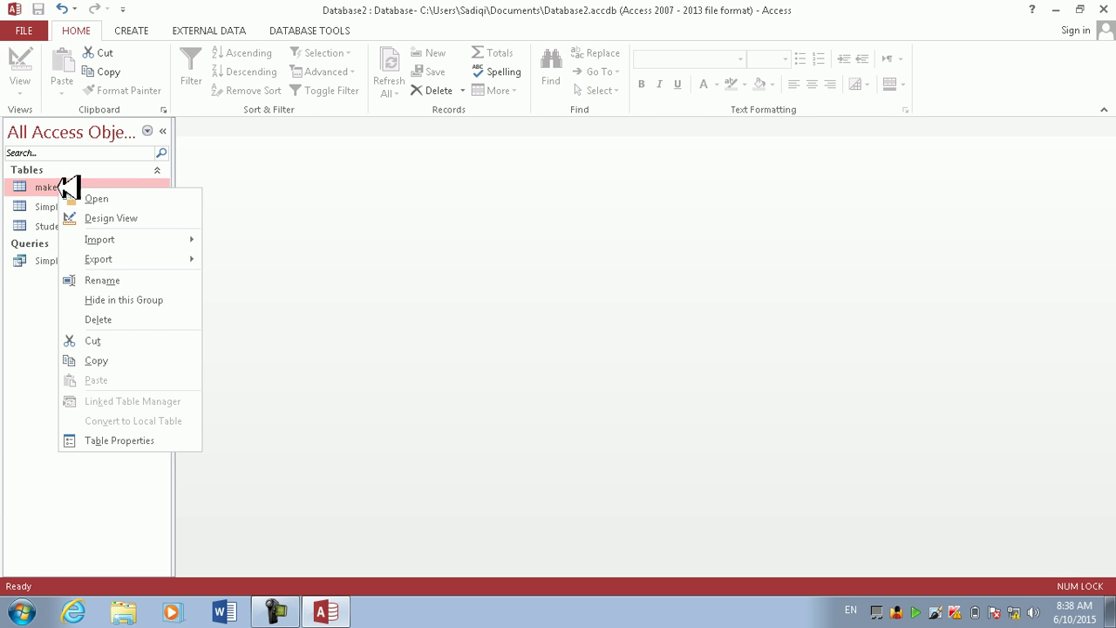
pyautogui.click(136, 317)
pyautogui.click(501, 351)
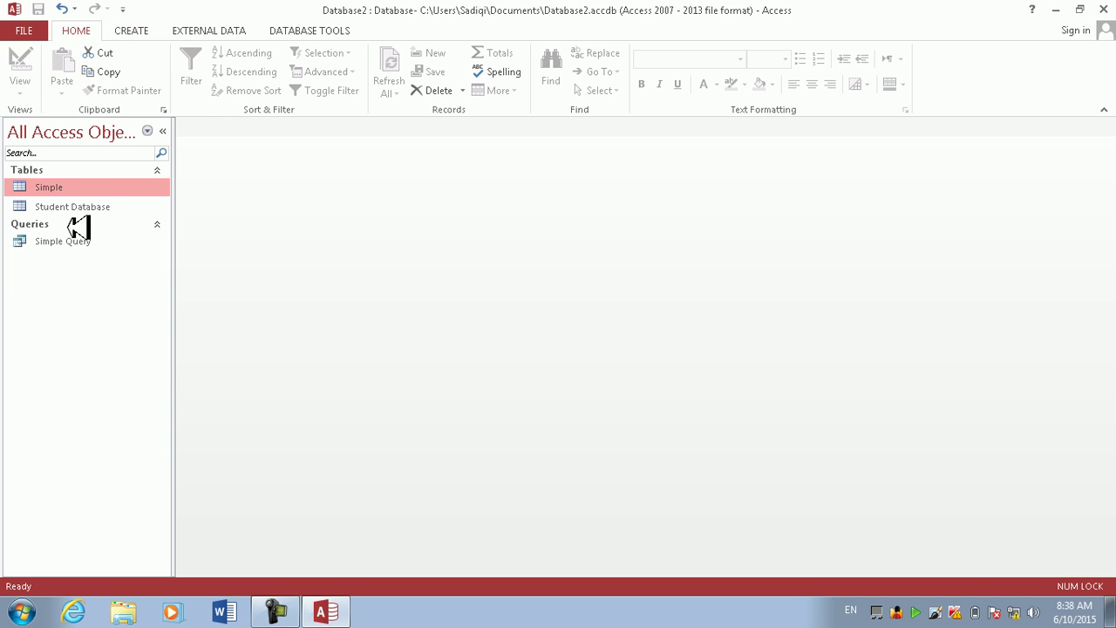
# Step: Fill in the phone number for the records with ID 5 and 6 in the Simple table, and close the table
pyautogui.click(77, 203)
pyautogui.doubleClick(78, 187)
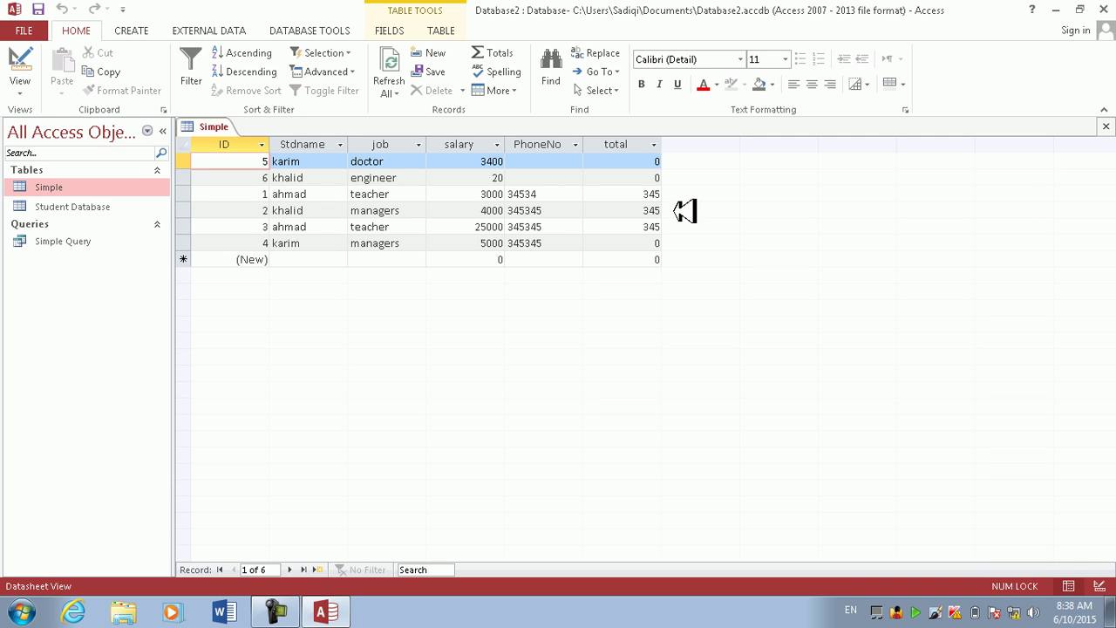
pyautogui.click(558, 162)
pyautogui.write('234')
pyautogui.press('Down')
pyautogui.write('234')
pyautogui.press('Down')
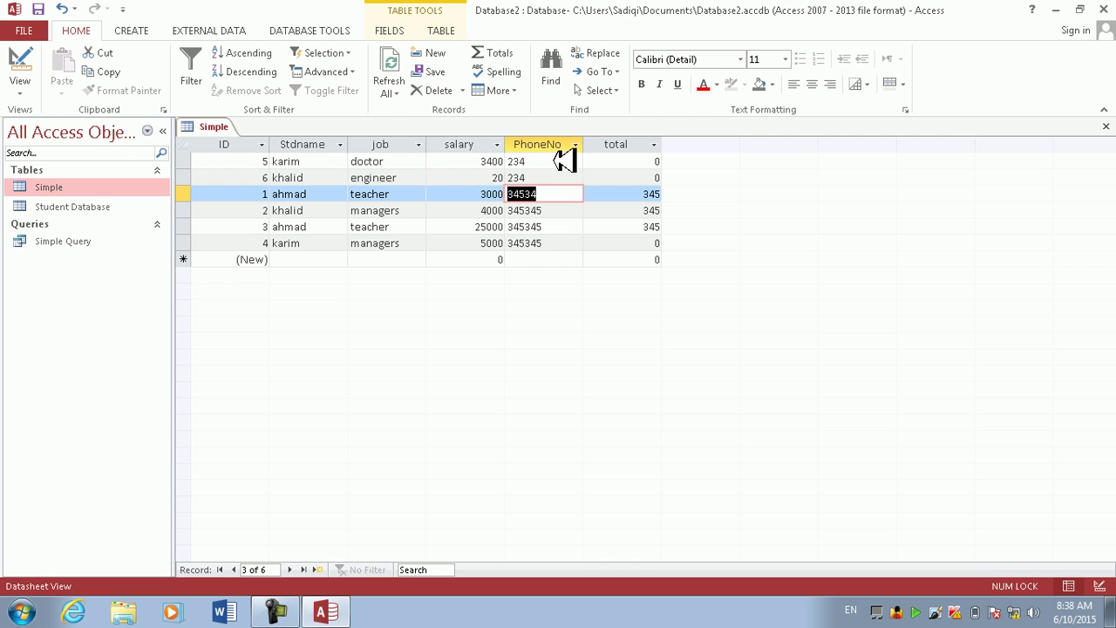
pyautogui.click(1106, 126)
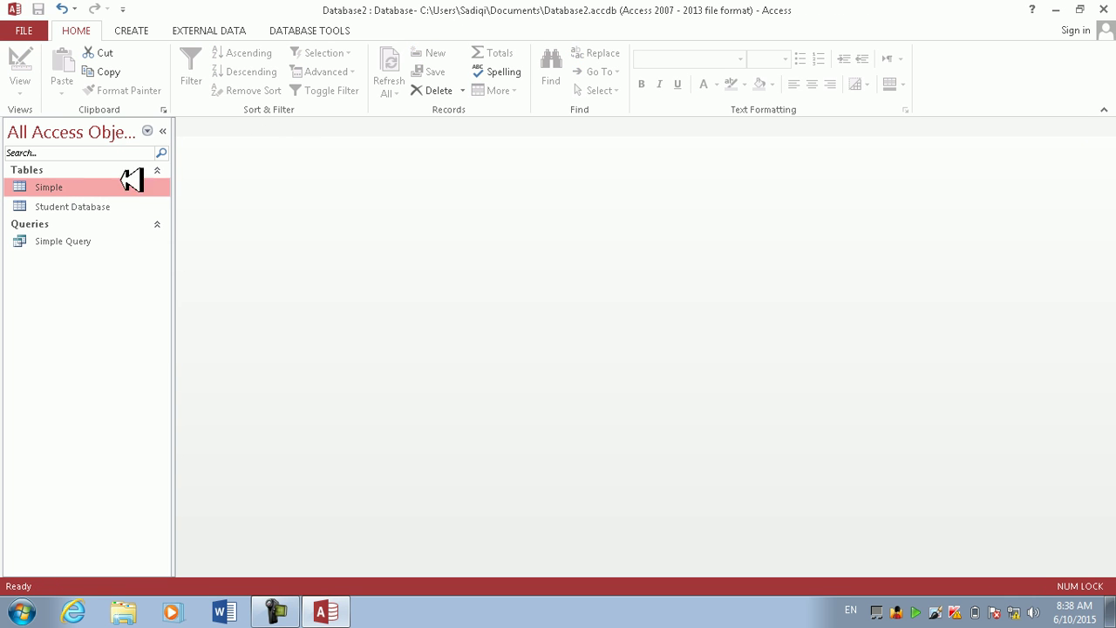
# Step: Create a new query in design view based on the Simple table and add all its fields to the grid
pyautogui.click(155, 26)
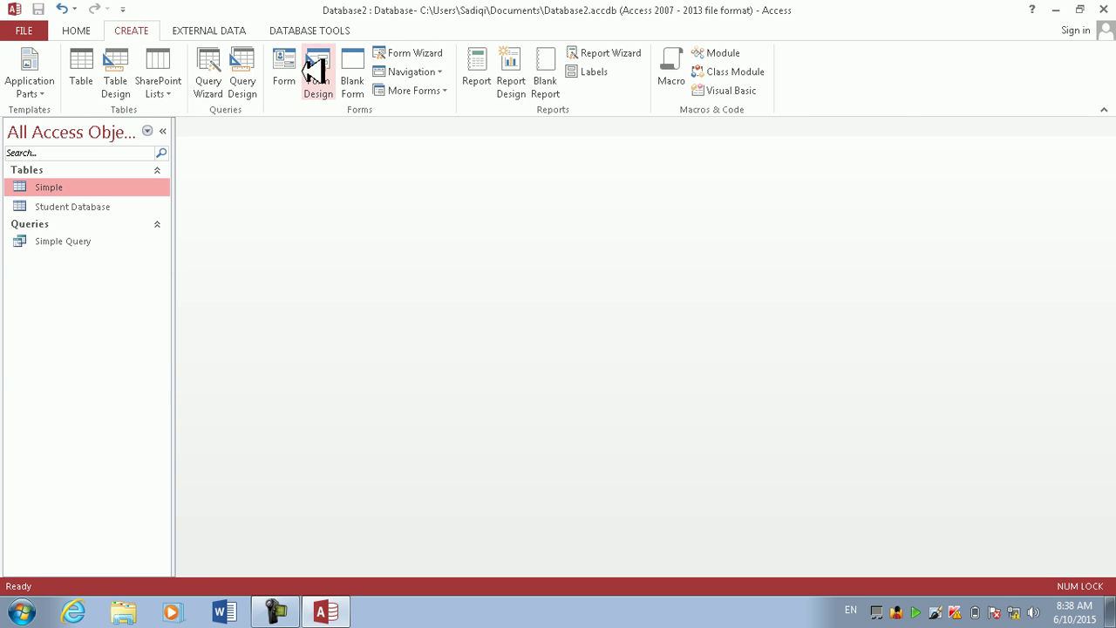
pyautogui.click(249, 59)
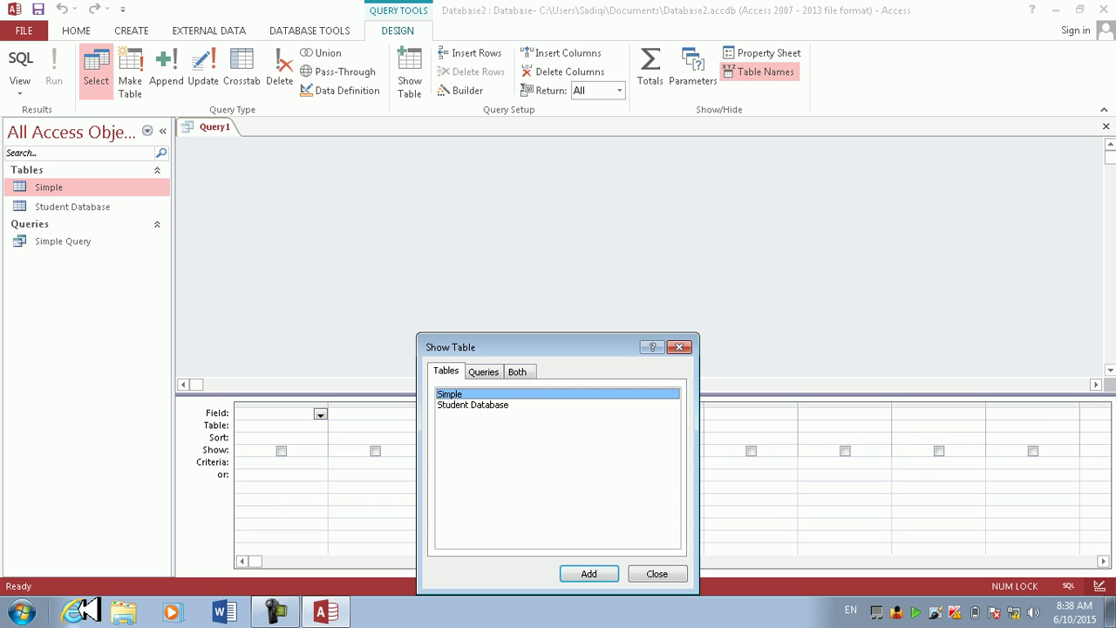
pyautogui.press('Return')
pyautogui.click(683, 347)
pyautogui.doubleClick(267, 157)
pyautogui.moveTo(265, 332); pyautogui.dragTo(282, 413)
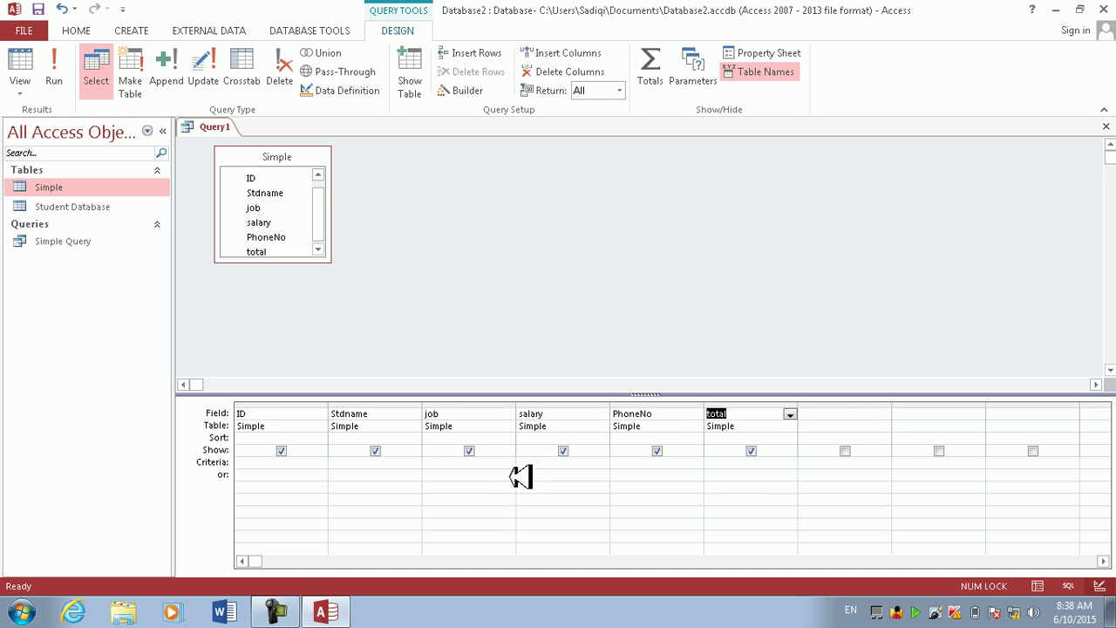
# Step: Turn the query into a make-table query targeting the current database, and set the job column's criteria to [teacher]
pyautogui.click(458, 462)
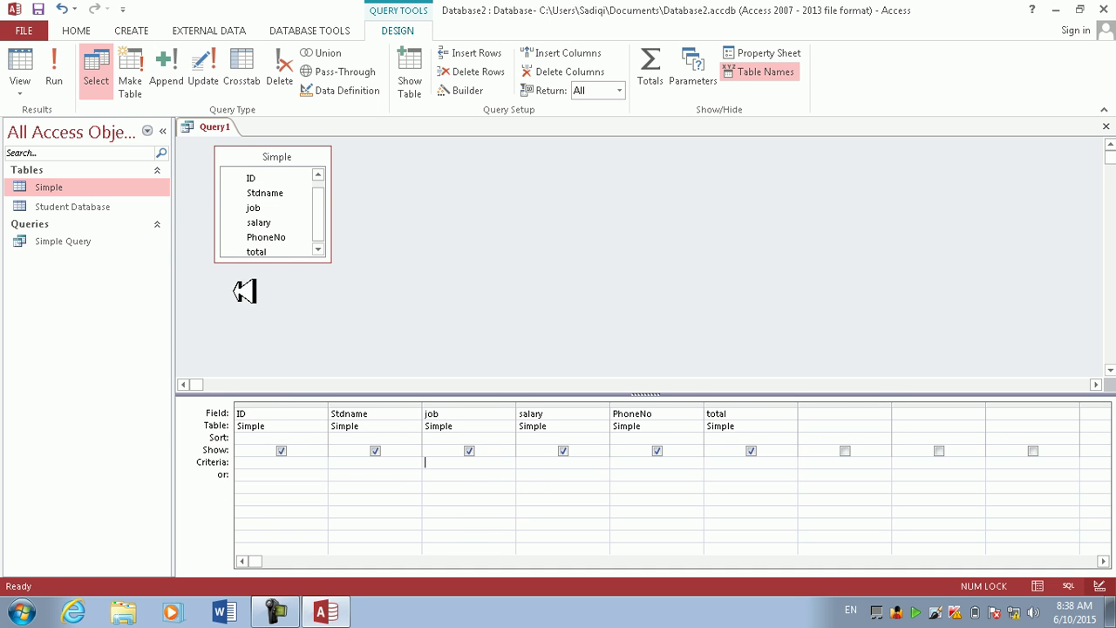
pyautogui.click(135, 71)
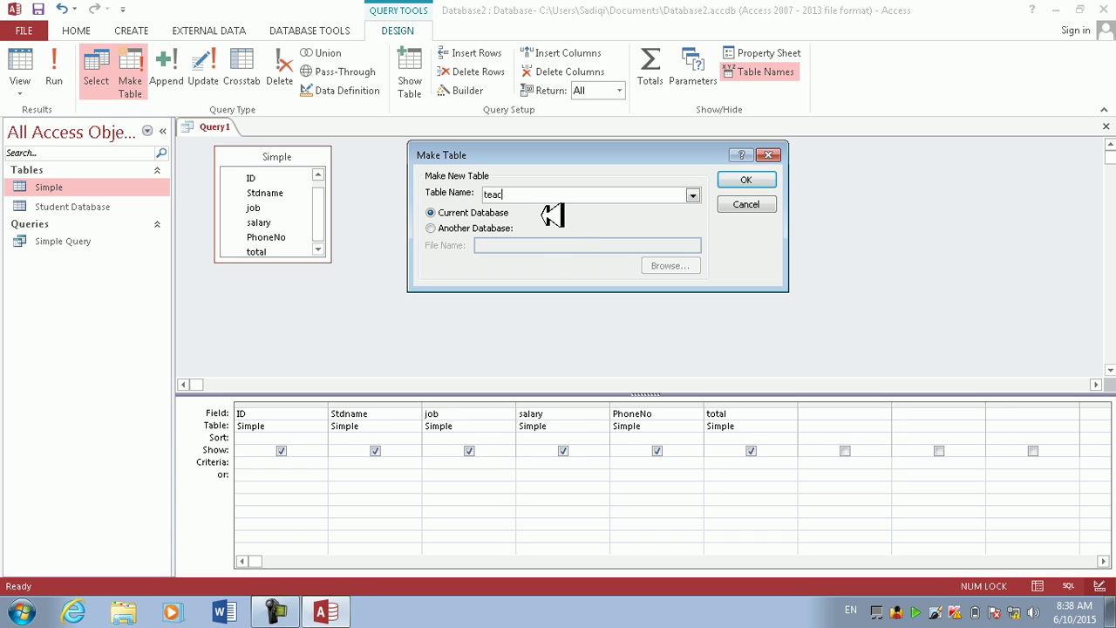
pyautogui.press('Return')
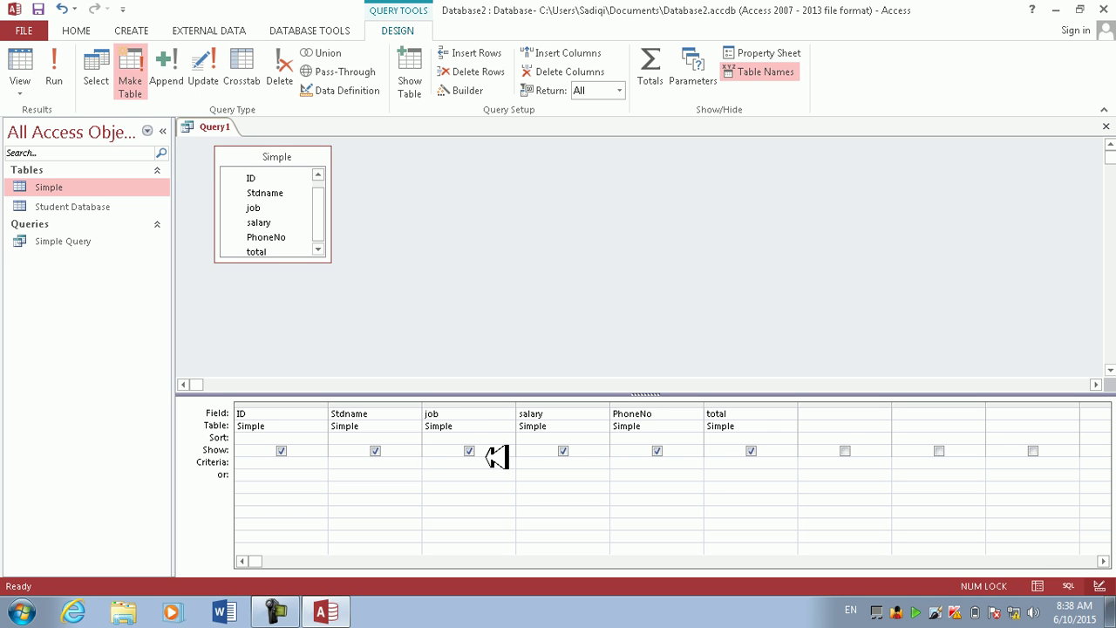
pyautogui.write('[teacher')
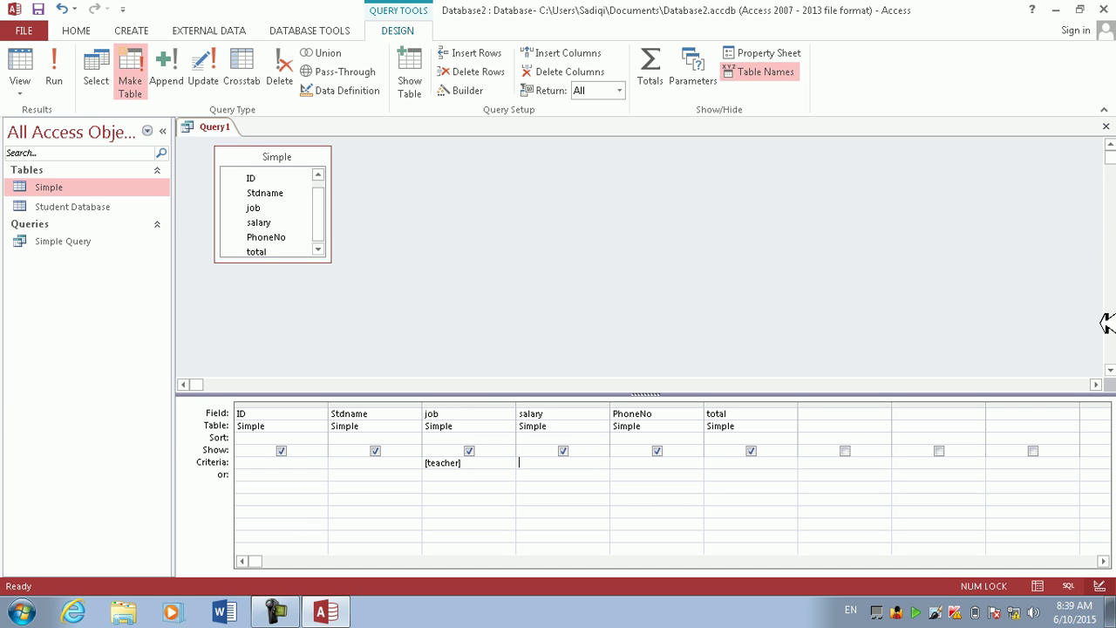
# Step: Close the make-table query and save it under the name teacher
pyautogui.click(1106, 126)
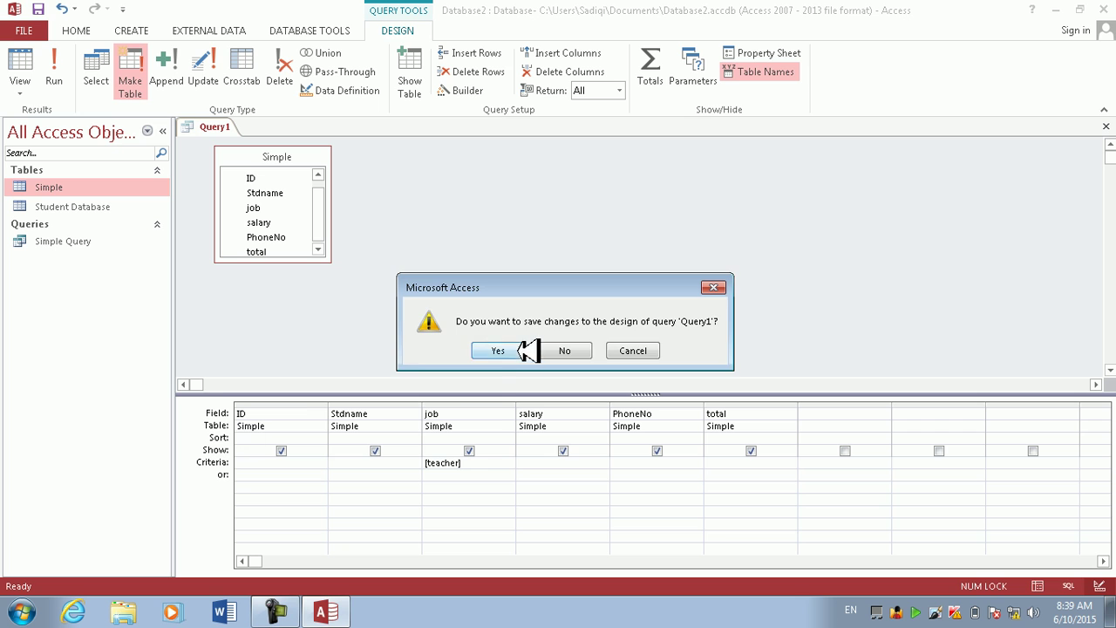
pyautogui.click(510, 349)
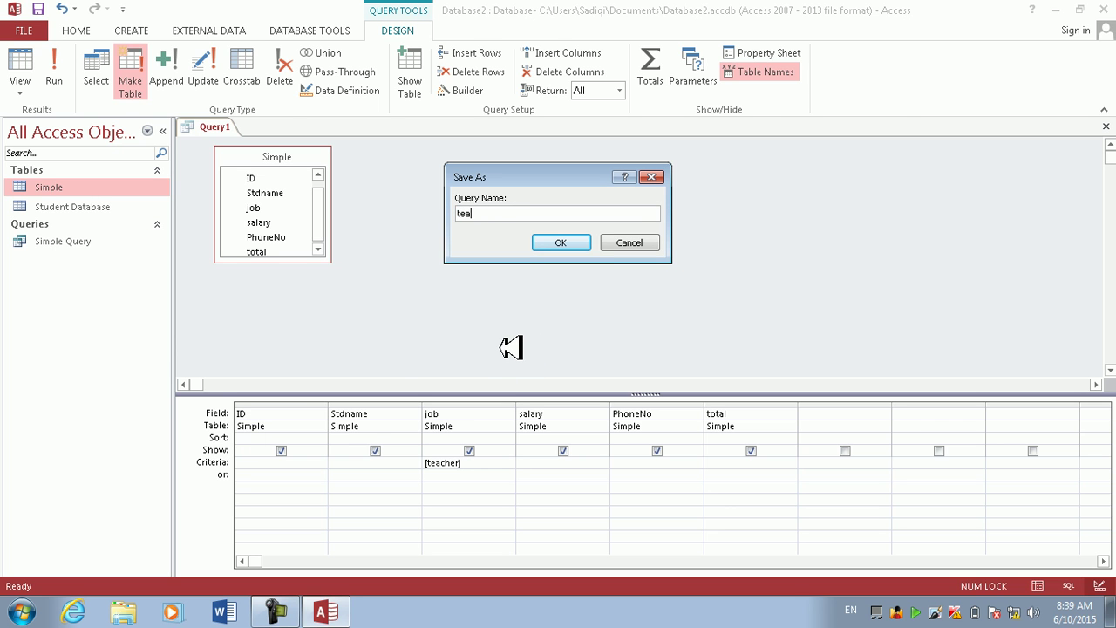
pyautogui.press('Return')
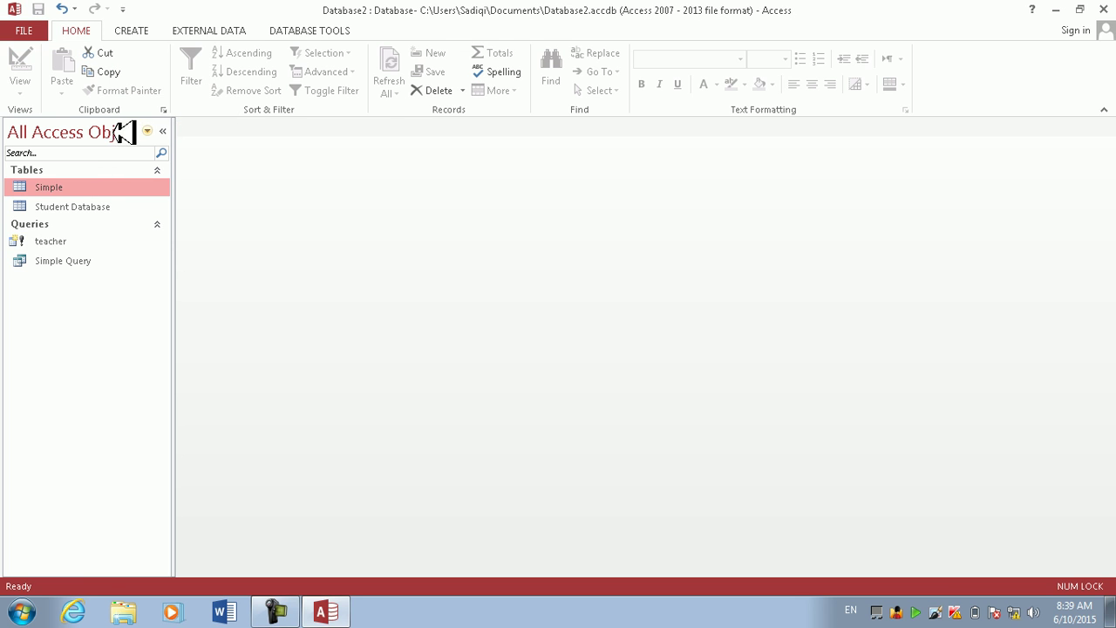
# Step: Start another query design on the Simple table and place all of its fields in the grid
pyautogui.click(157, 30)
pyautogui.click(241, 71)
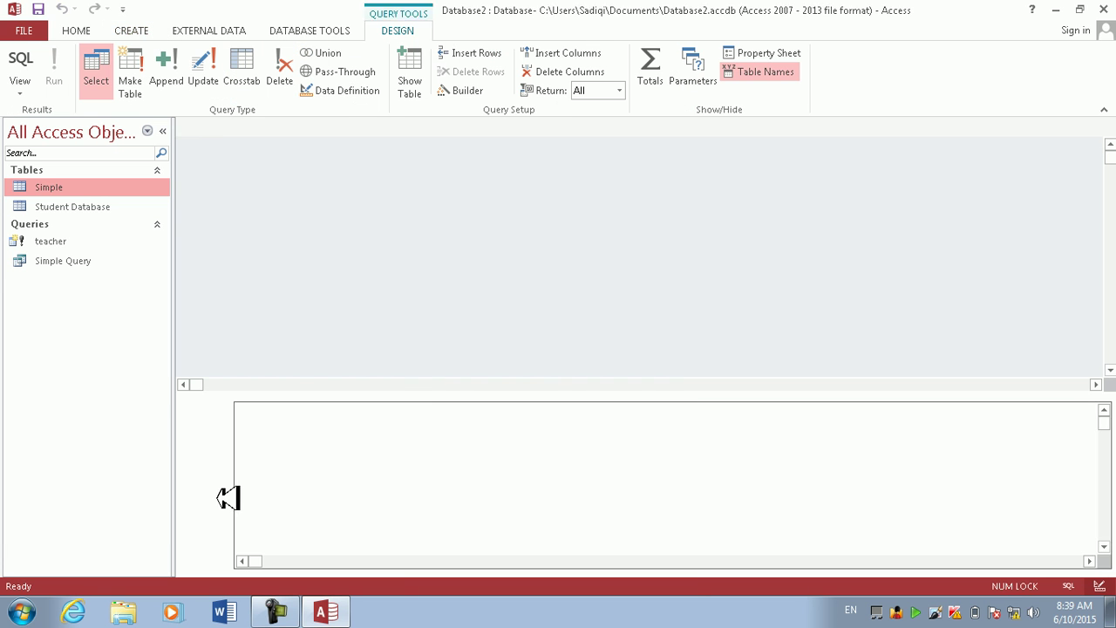
pyautogui.press('Return')
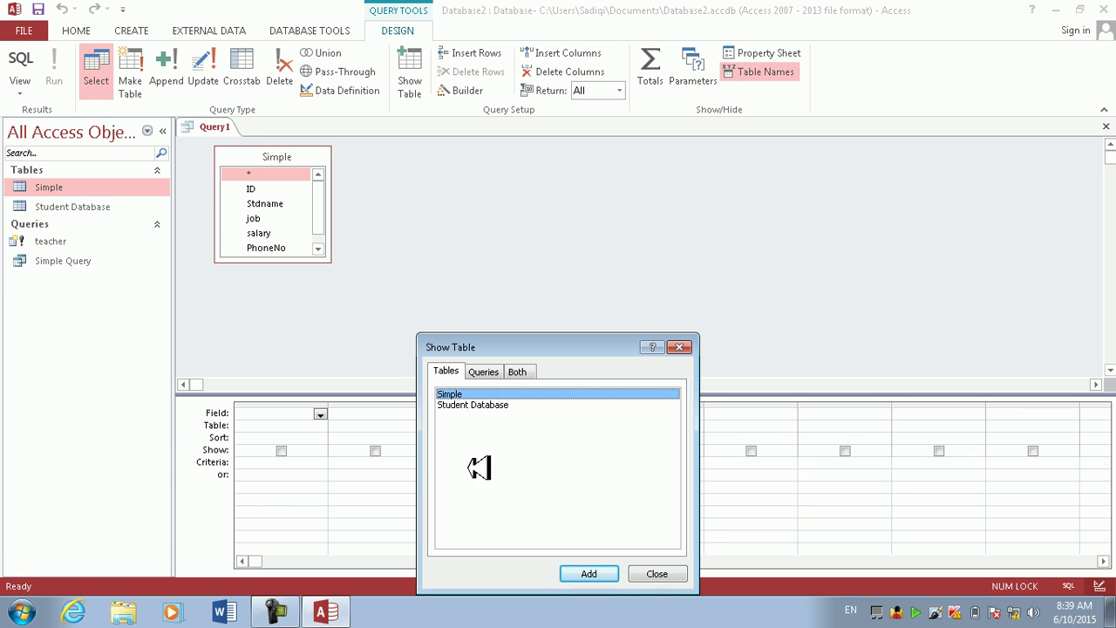
pyautogui.click(678, 347)
pyautogui.doubleClick(262, 155)
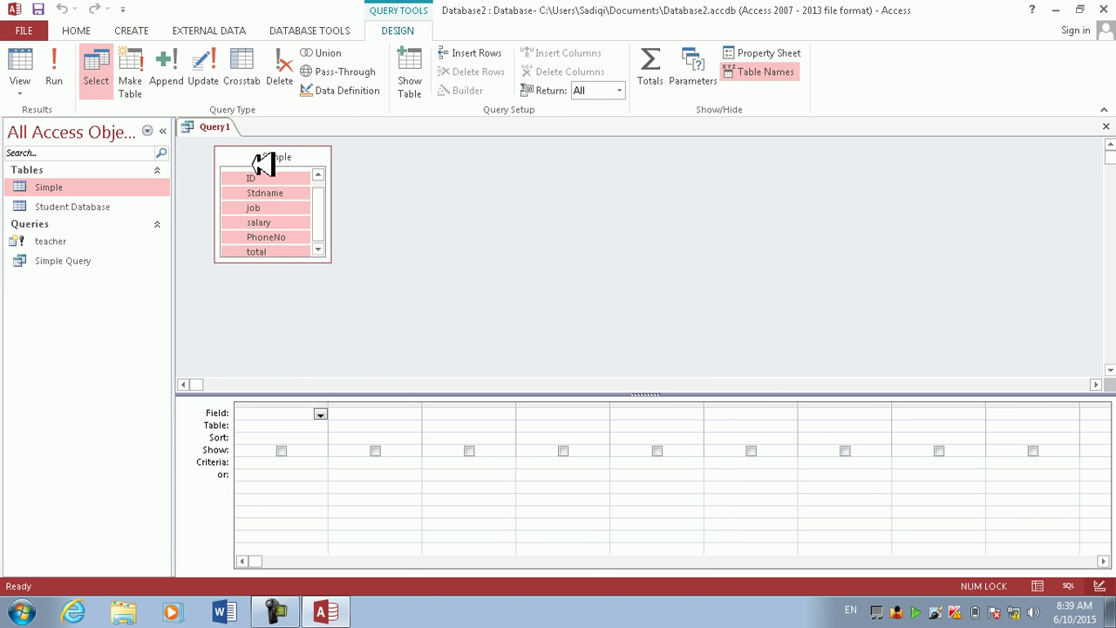
pyautogui.moveTo(288, 253); pyautogui.dragTo(296, 416)
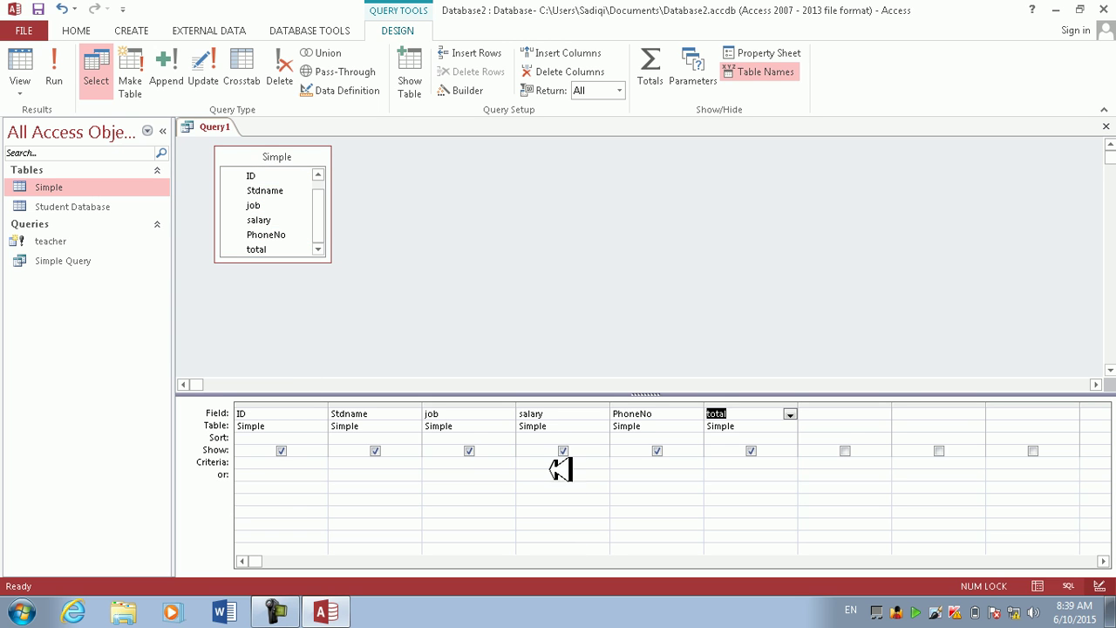
# Step: Set the job column's criteria to [manager], and close the query, saving it as managers
pyautogui.click(490, 464)
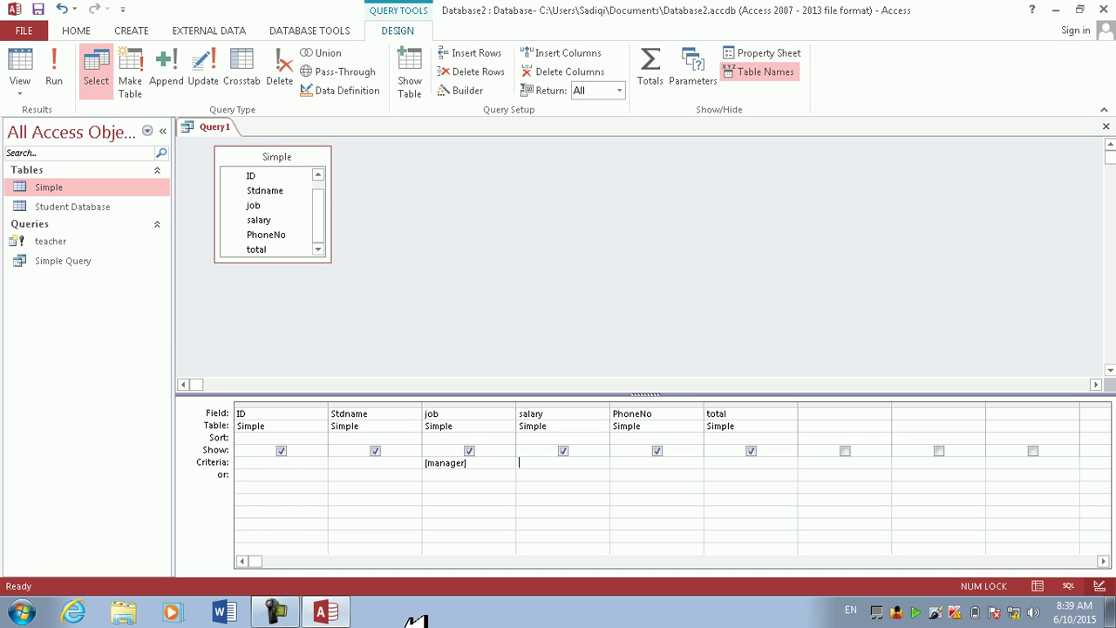
pyautogui.click(1105, 126)
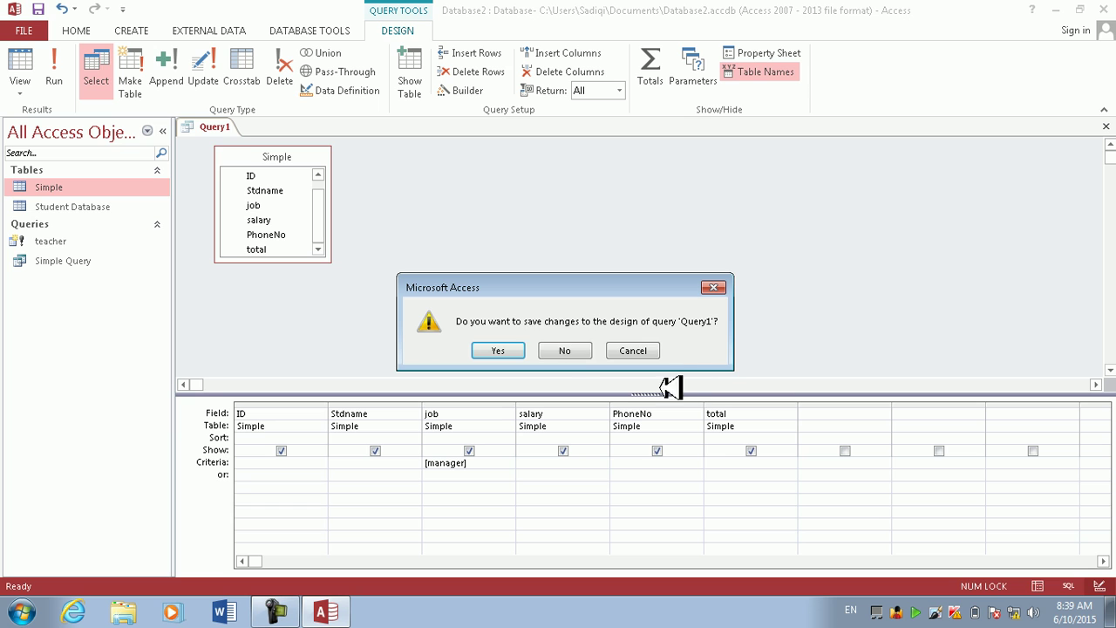
pyautogui.click(515, 349)
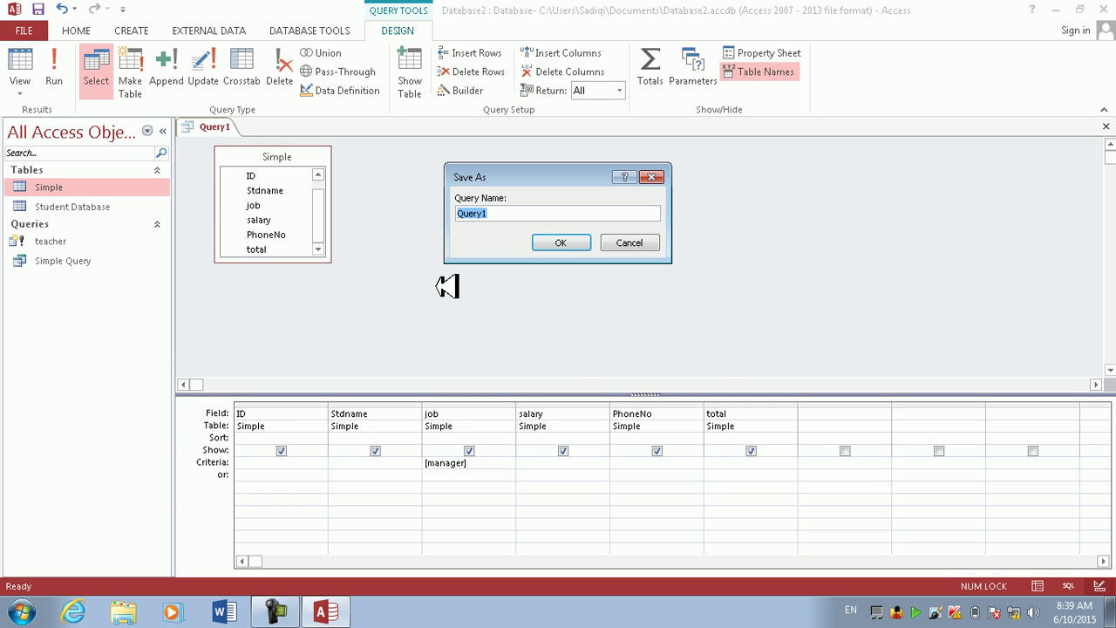
pyautogui.write('managers')
pyautogui.press('Return')
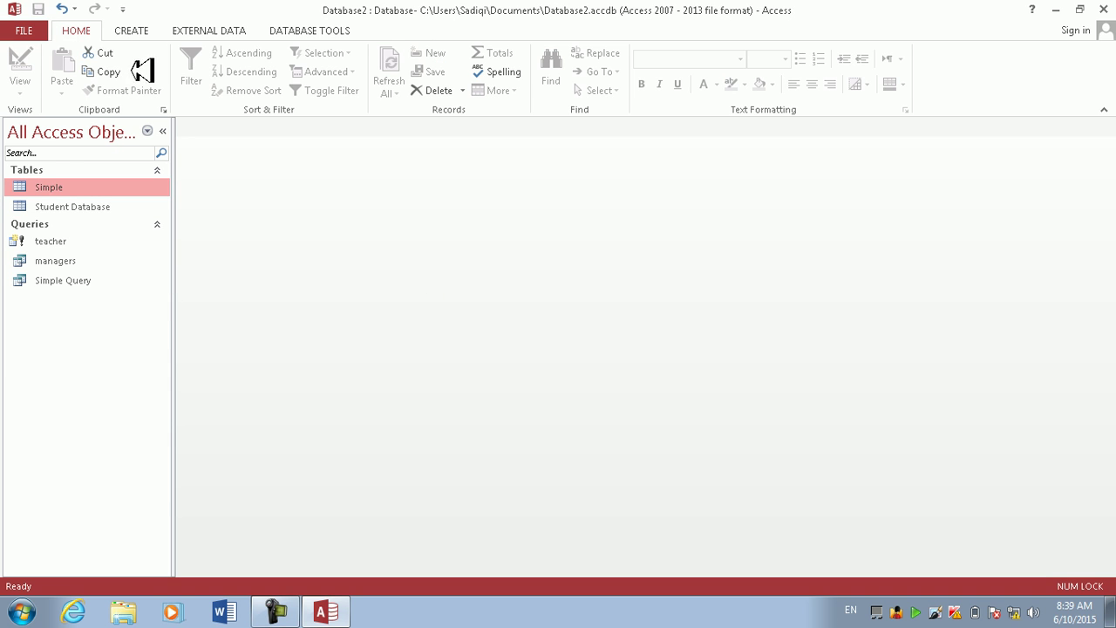
# Step: Start a new query design on the Simple table and make it a make-table query targeting the current database
pyautogui.click(126, 207)
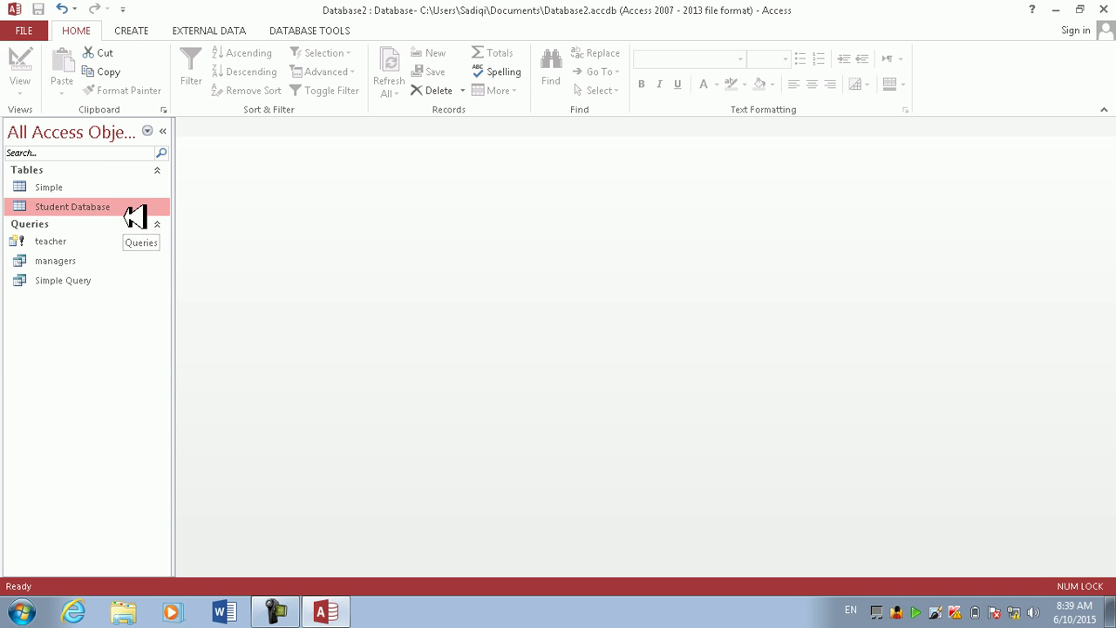
pyautogui.click(131, 31)
pyautogui.click(243, 77)
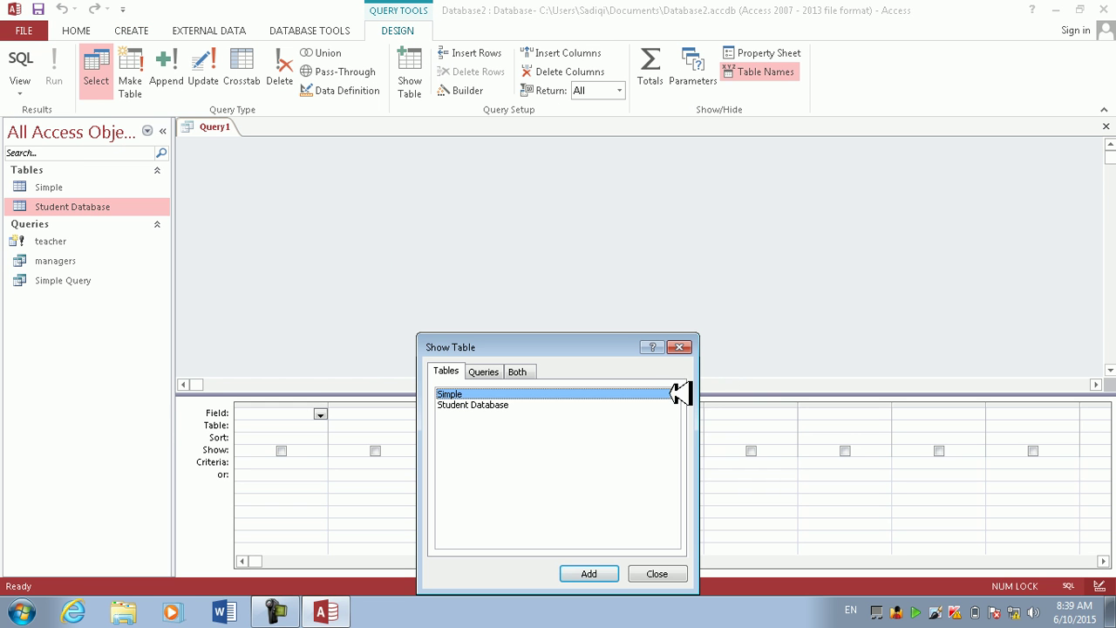
pyautogui.click(607, 573)
pyautogui.click(660, 573)
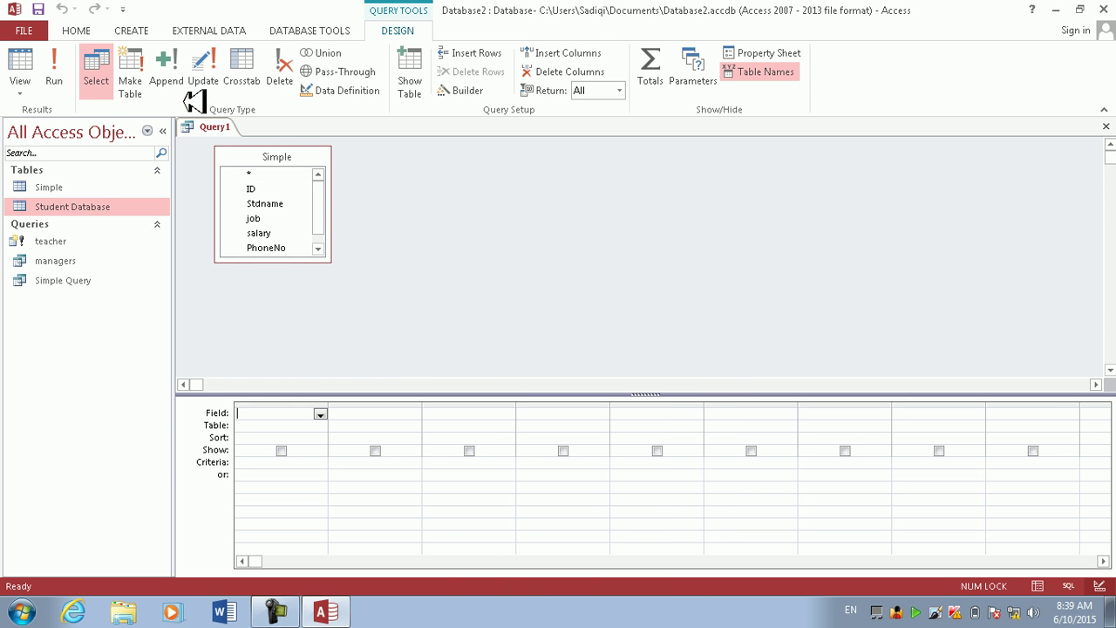
pyautogui.click(132, 73)
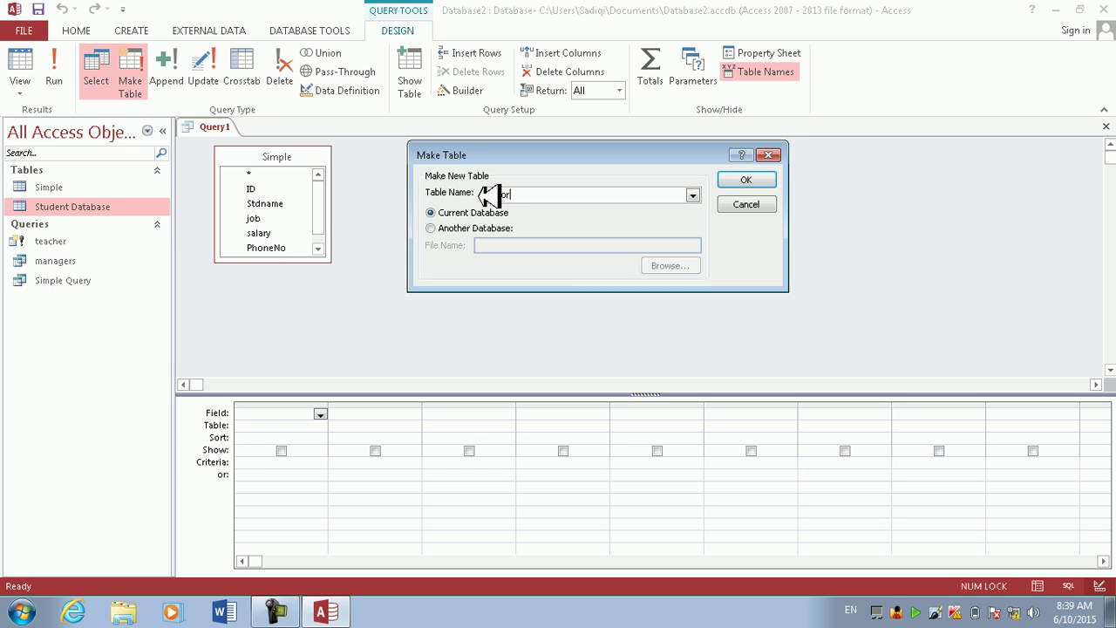
pyautogui.press('Return')
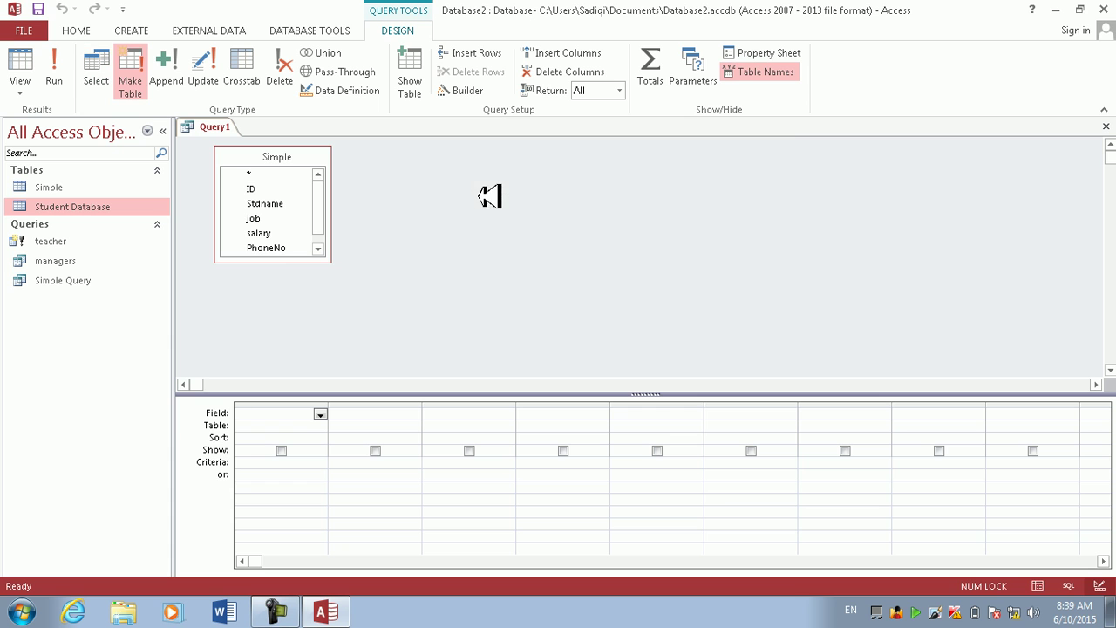
# Step: Add all fields of the Simple table to the design grid, and set the job column's criteria to [doctor]
pyautogui.doubleClick(307, 157)
pyautogui.moveTo(279, 194); pyautogui.dragTo(299, 416)
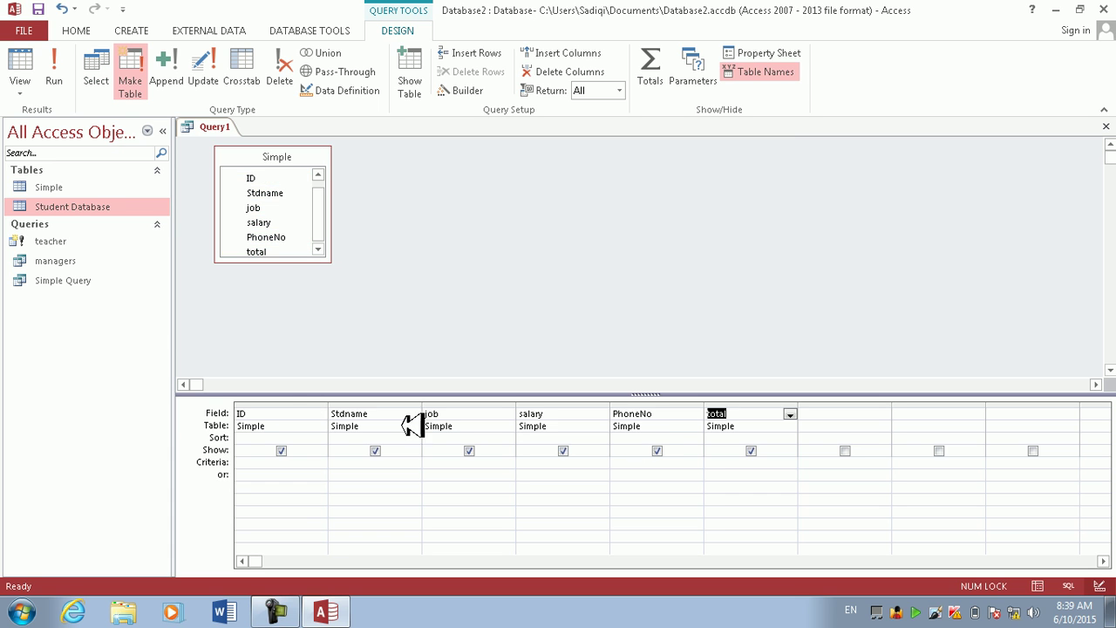
pyautogui.click(449, 462)
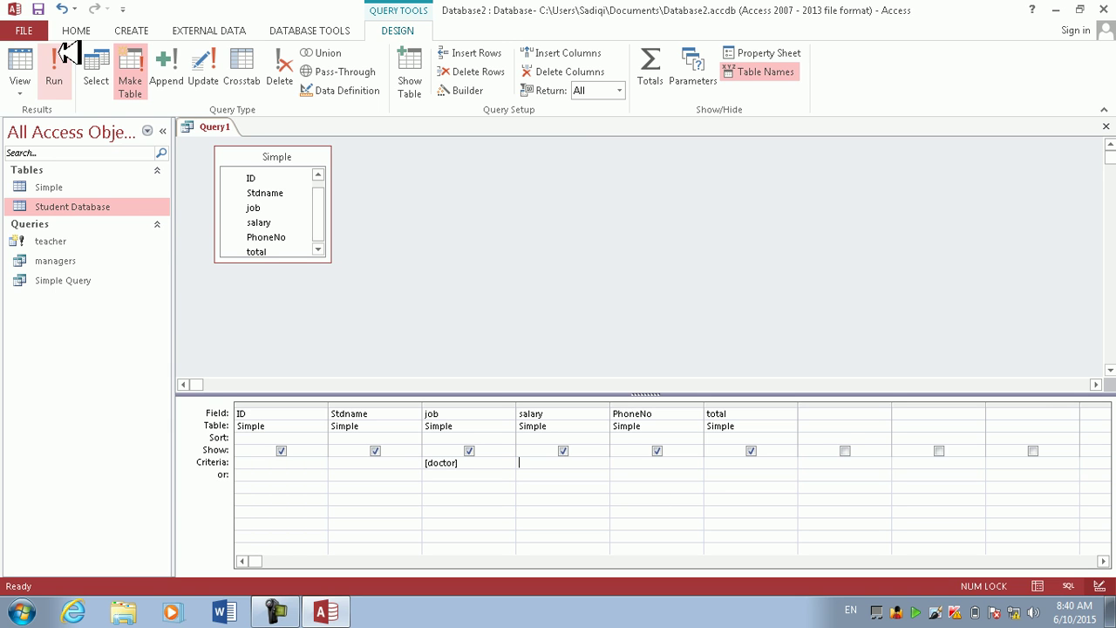
# Step: Close the make-table query for doctors, saving it under the name Doctors
pyautogui.click(1106, 126)
pyautogui.click(485, 349)
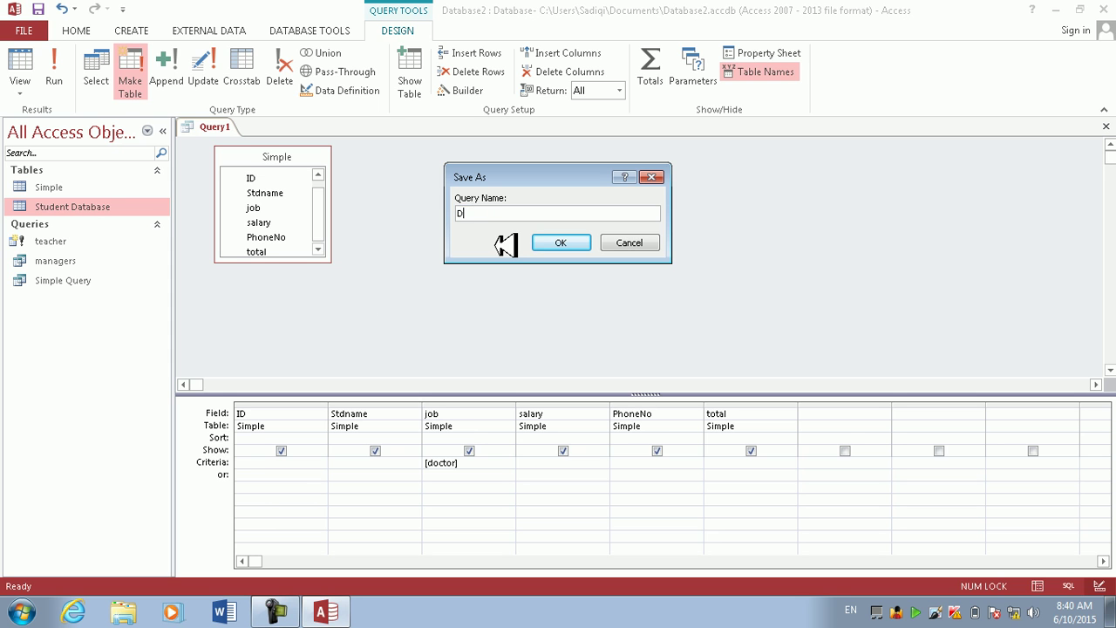
pyautogui.press('Return')
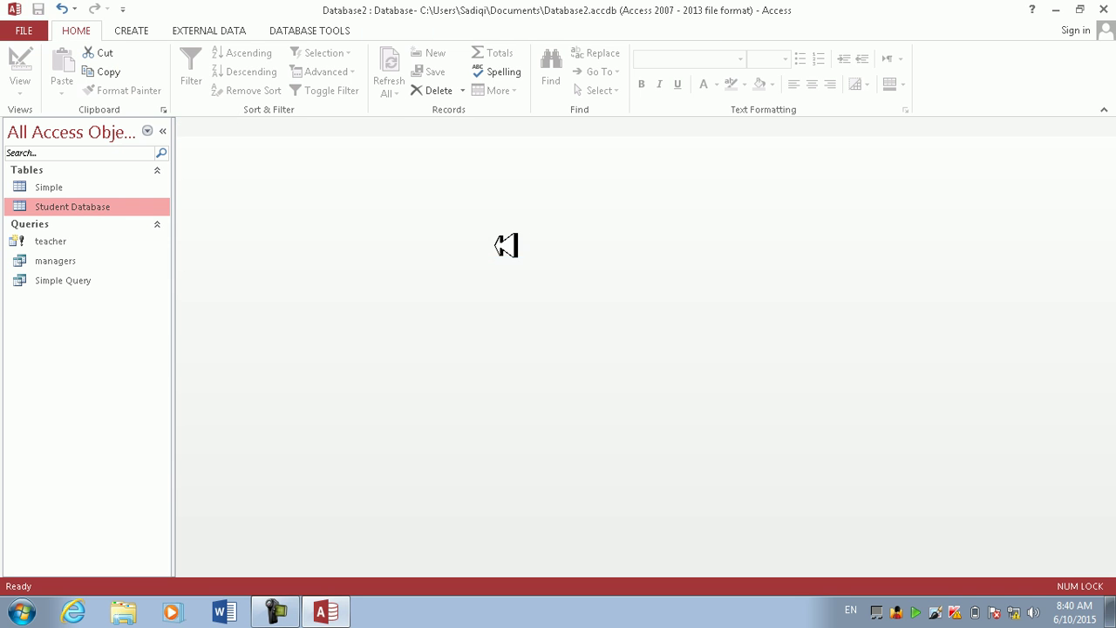
pyautogui.click(85, 241)
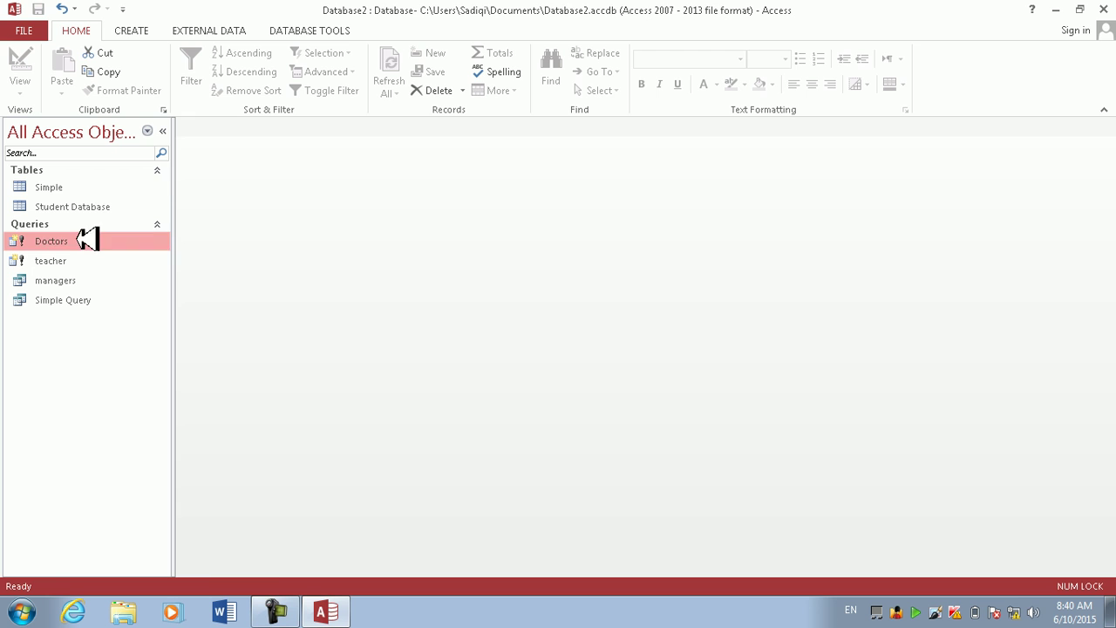
# Step: Open the Simple table in datasheet view
pyautogui.doubleClick(79, 187)
pyautogui.click(337, 259)
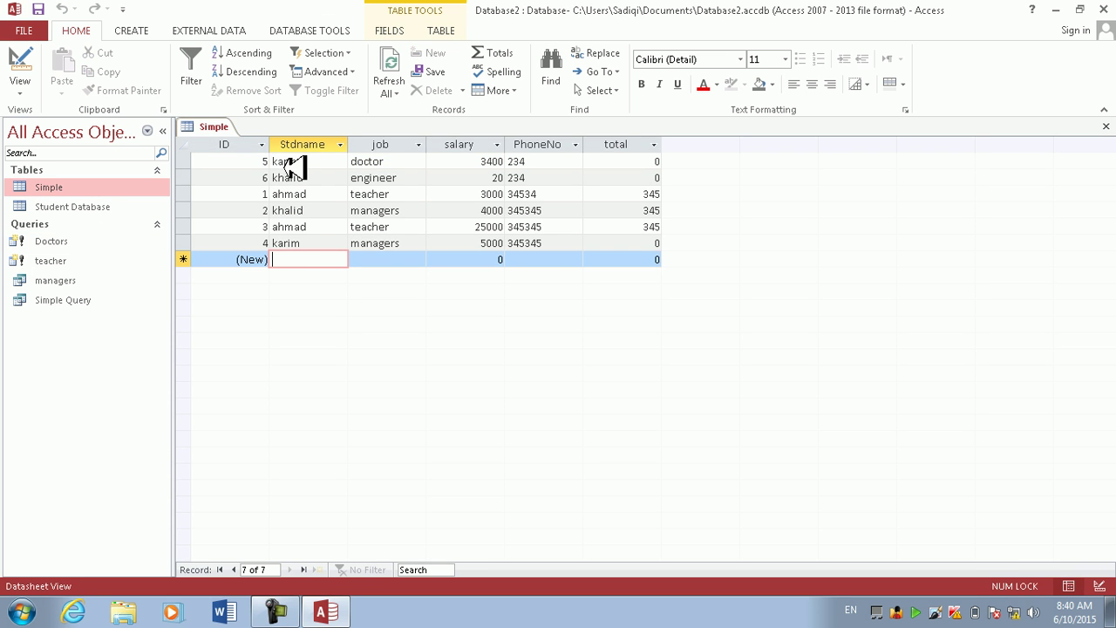
pyautogui.moveTo(194, 162); pyautogui.dragTo(236, 235)
pyautogui.hotkey('ctrl', 'v')
pyautogui.click(533, 351)
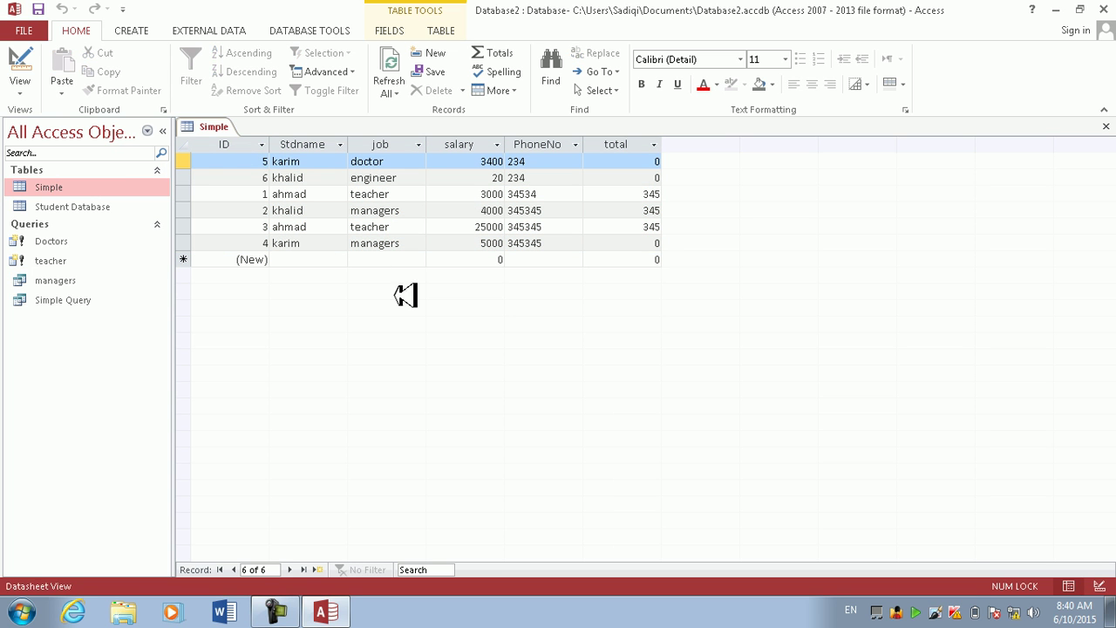
# Step: Add a record to the Simple table with a student name, job manager, salary 3434 and a phone number
pyautogui.click(307, 259)
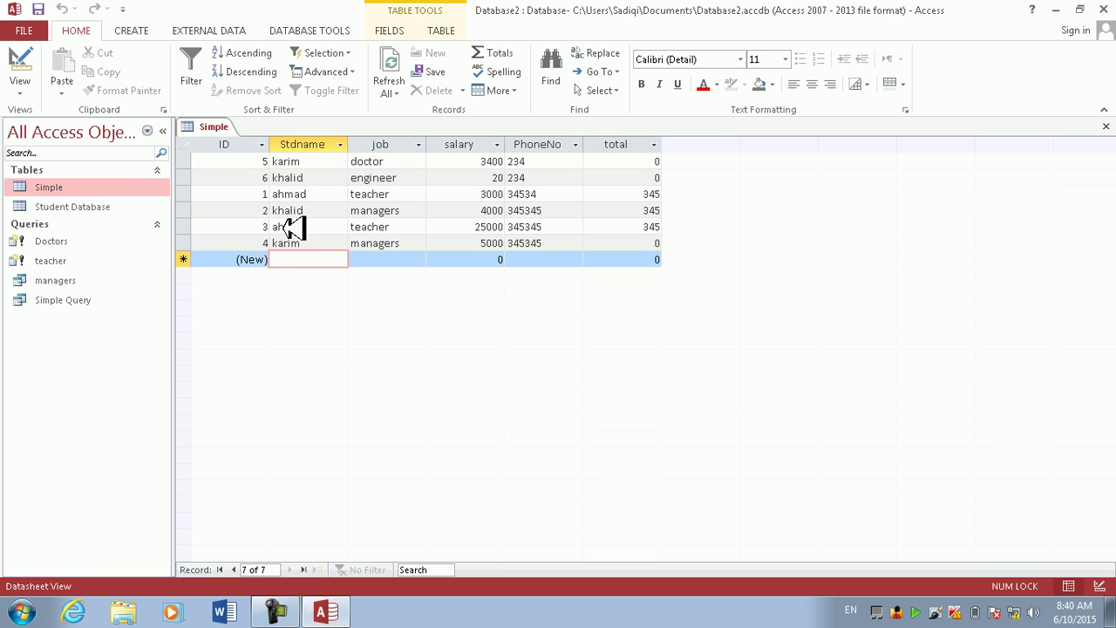
pyautogui.write('kar')
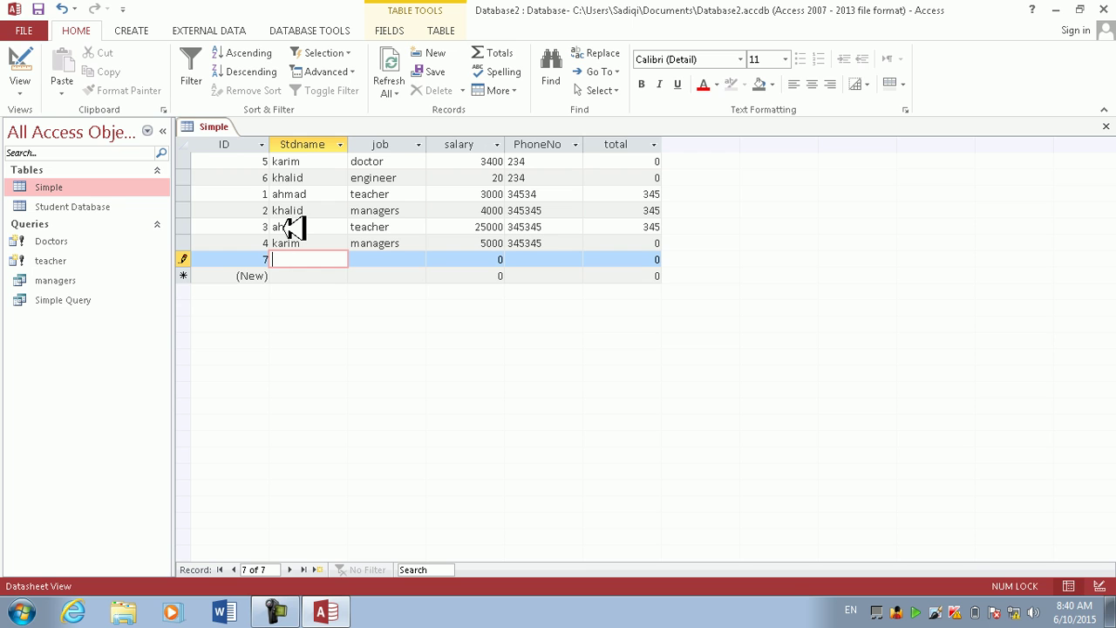
pyautogui.press('Tab')
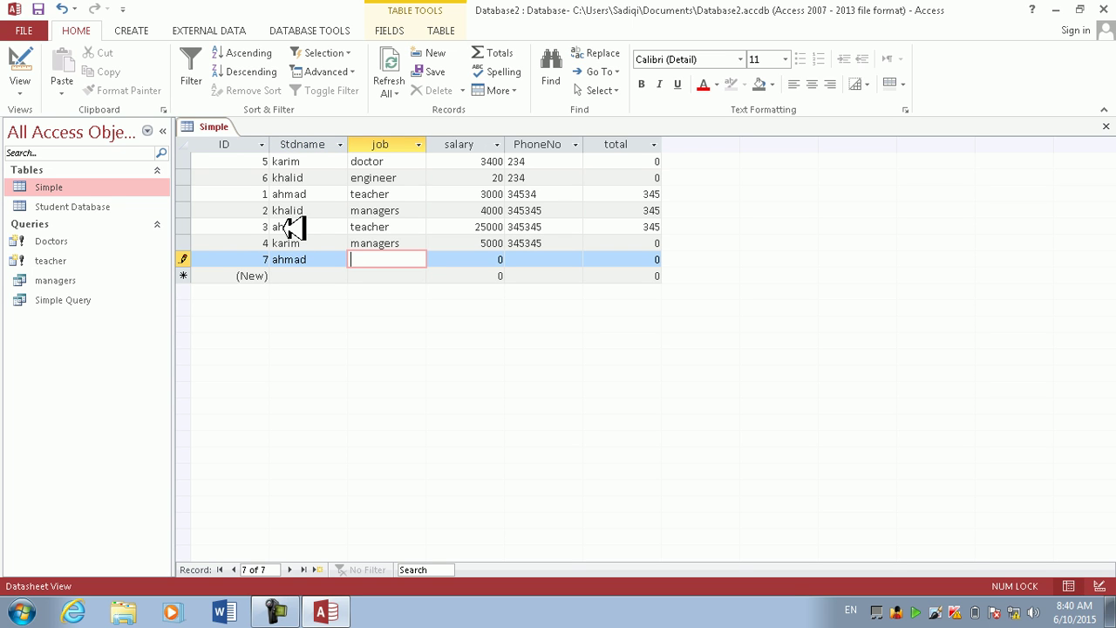
pyautogui.write('manager')
pyautogui.press('Tab')
pyautogui.write('34')
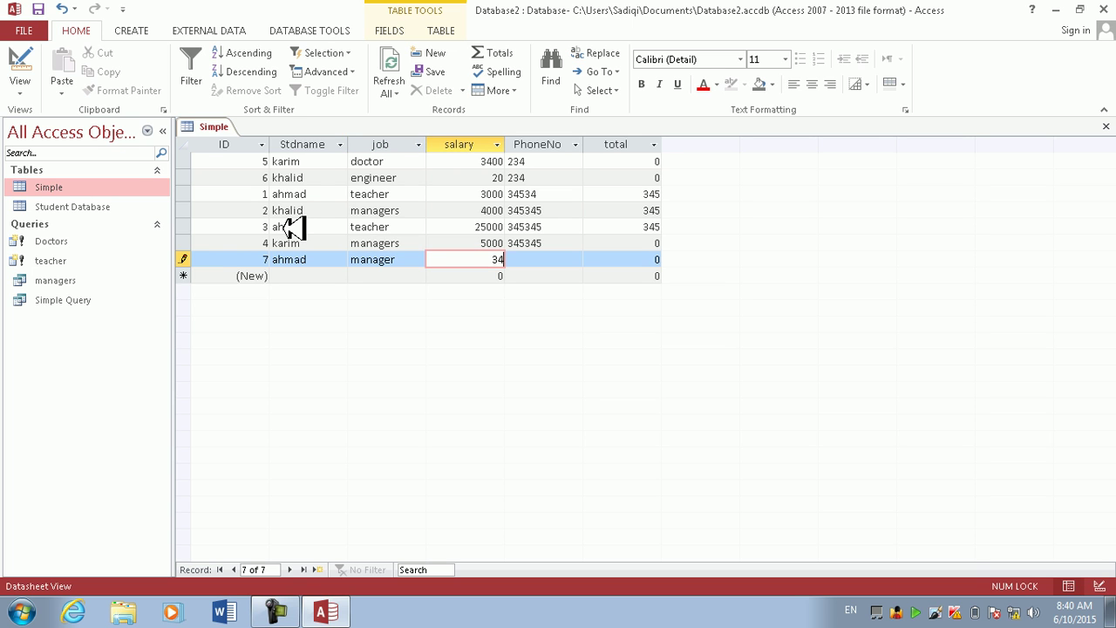
pyautogui.press('Tab')
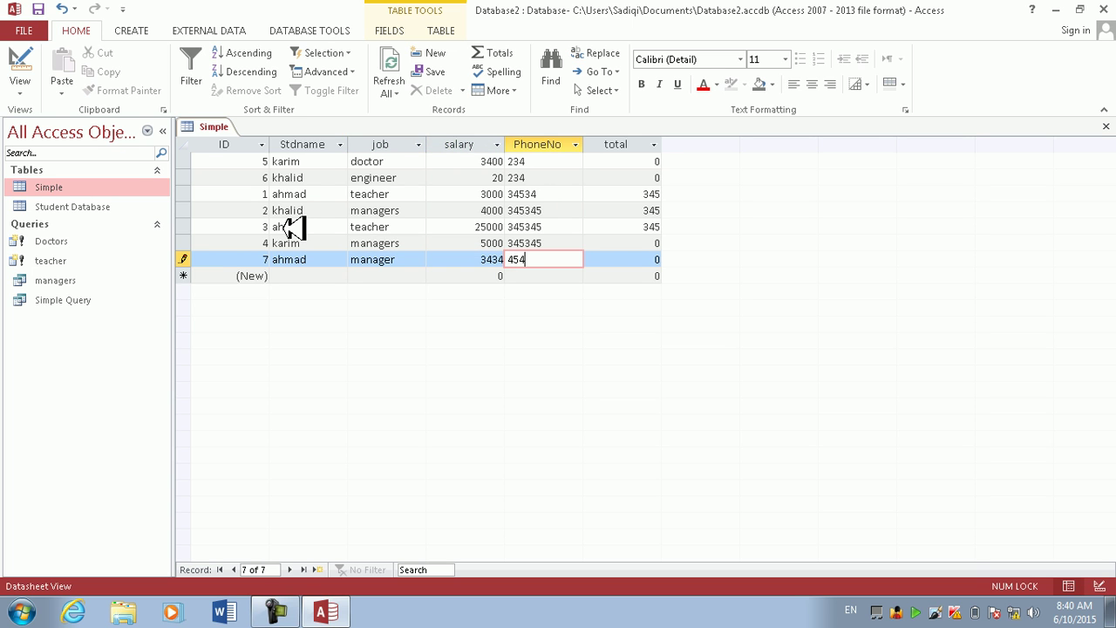
pyautogui.press('Tab')
pyautogui.press('Tab')
# Step: Add another record with a student name, job doctor and salary 345345
pyautogui.write('k')
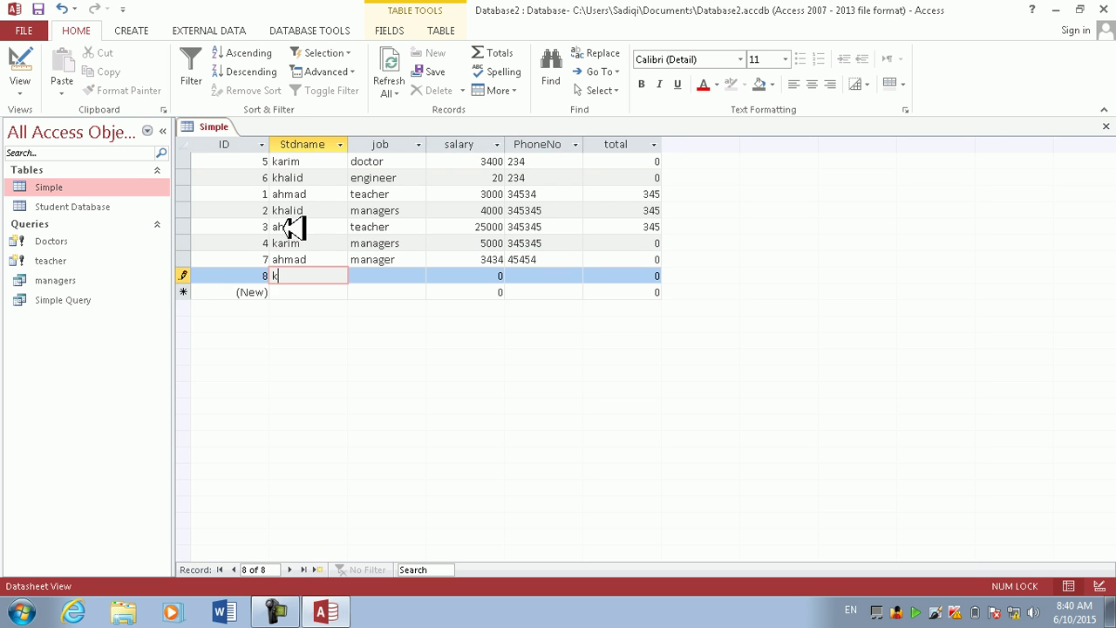
pyautogui.press('Tab')
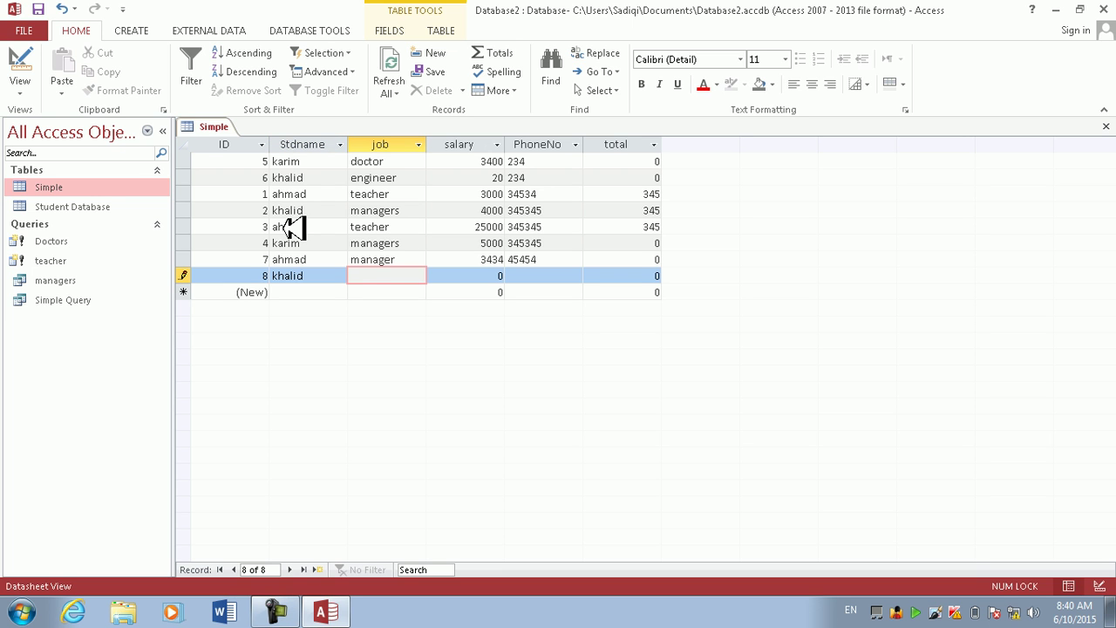
pyautogui.press('Tab')
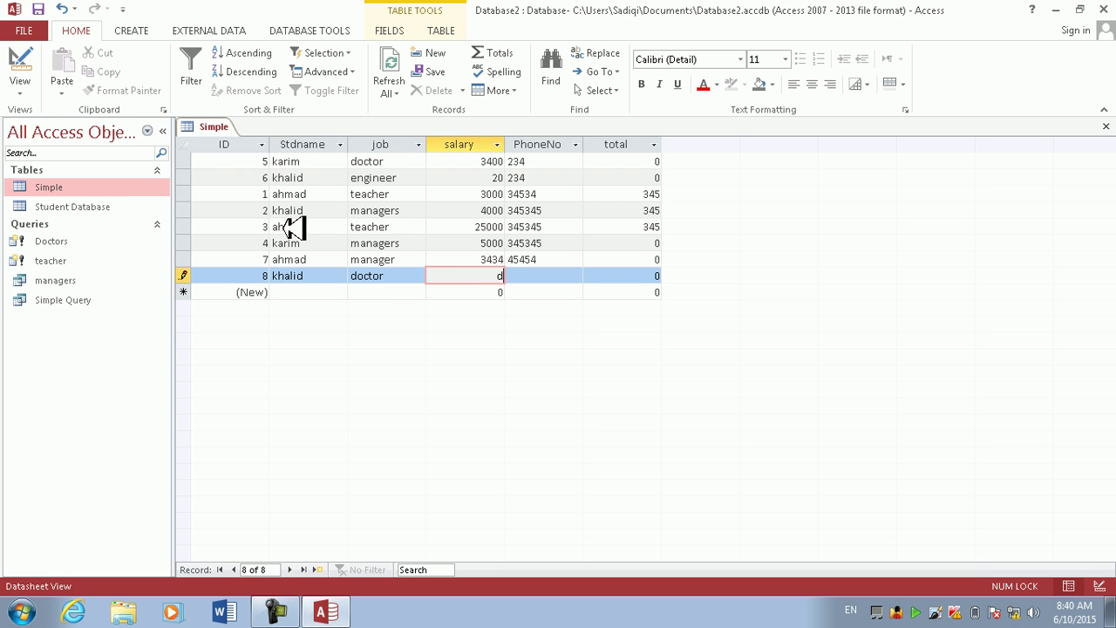
pyautogui.write('345345')
pyautogui.press('Tab')
pyautogui.press('Tab')
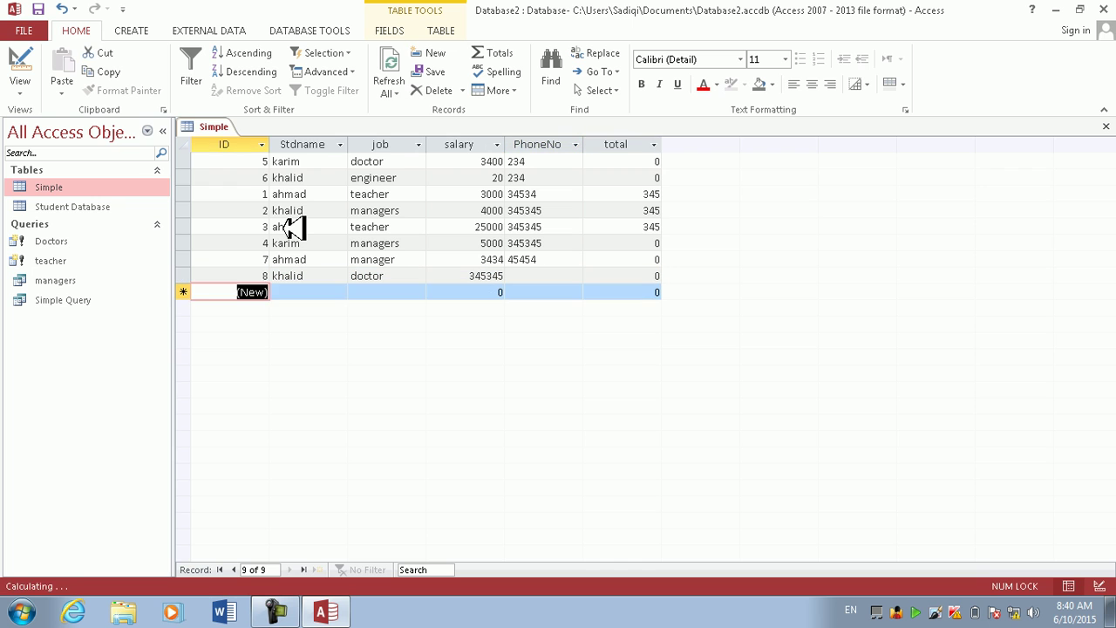
# Step: Add a record with a student name, job teacher, salary 3453 and a phone number
pyautogui.press('Tab')
pyautogui.write('kar')
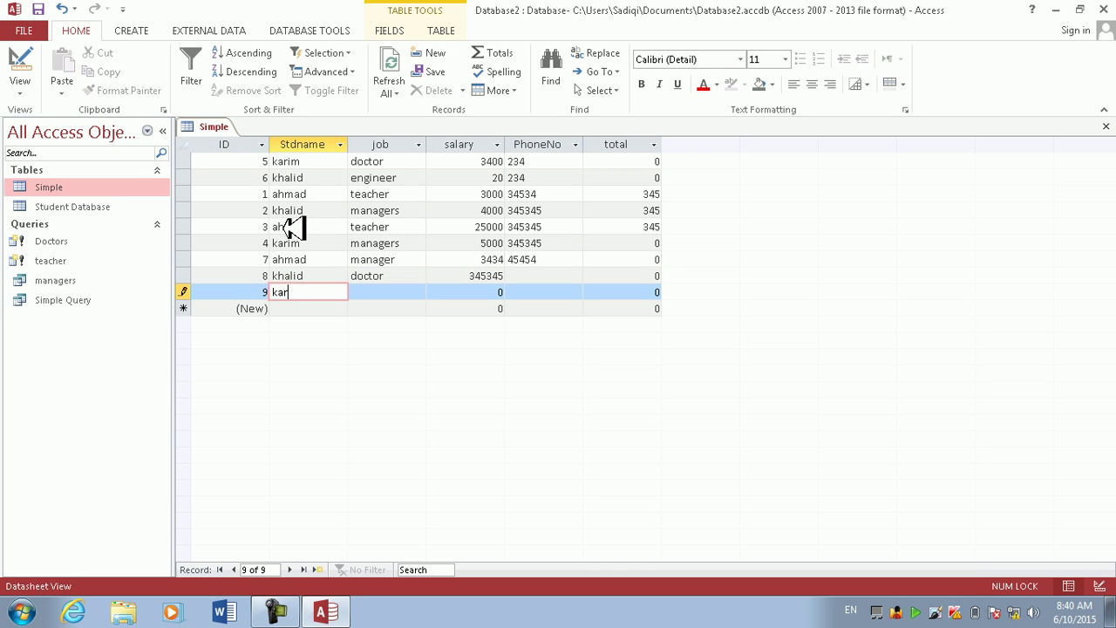
pyautogui.press('Tab')
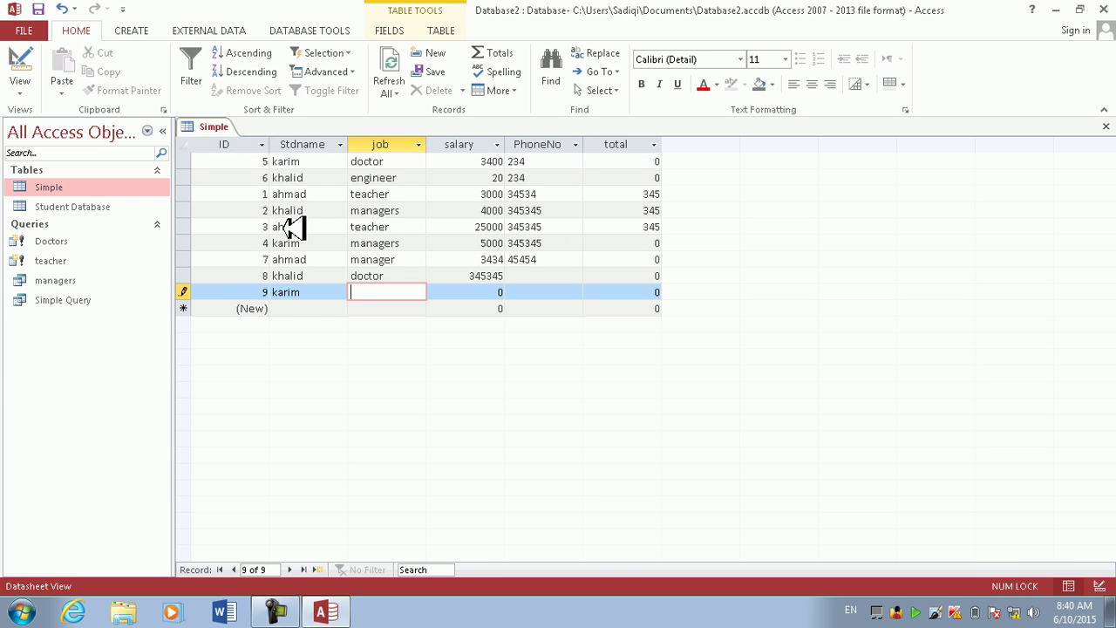
pyautogui.write('teacher')
pyautogui.press('Tab')
pyautogui.write('3453')
pyautogui.press('Tab')
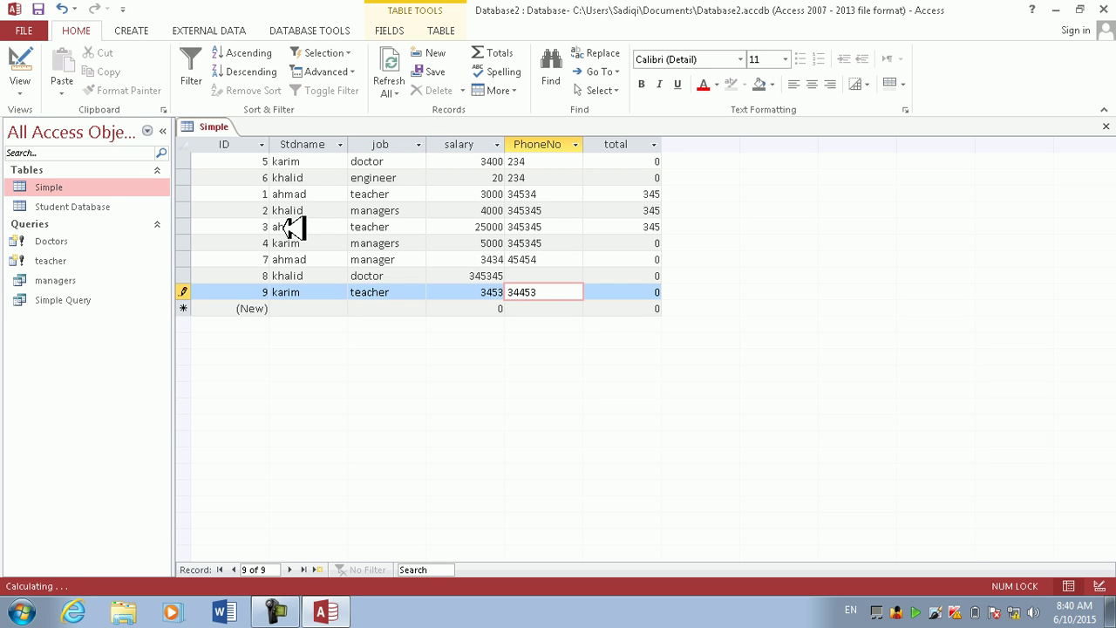
# Step: Fill in the missing phone number of the newly added doctor record, and close the Simple table
pyautogui.press('Up')
pyautogui.write('3454')
pyautogui.click(1107, 128)
# Step: Try to run the Doctors make-table query, agreeing to delete the existing doctors query
pyautogui.click(50, 242)
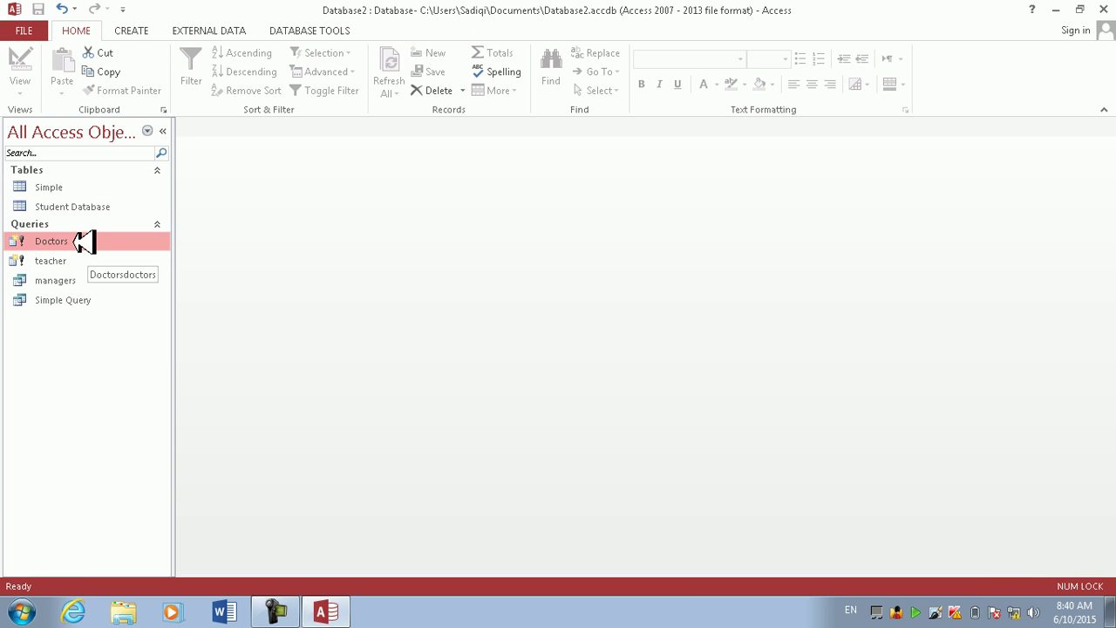
pyautogui.doubleClick(83, 243)
pyautogui.click(489, 365)
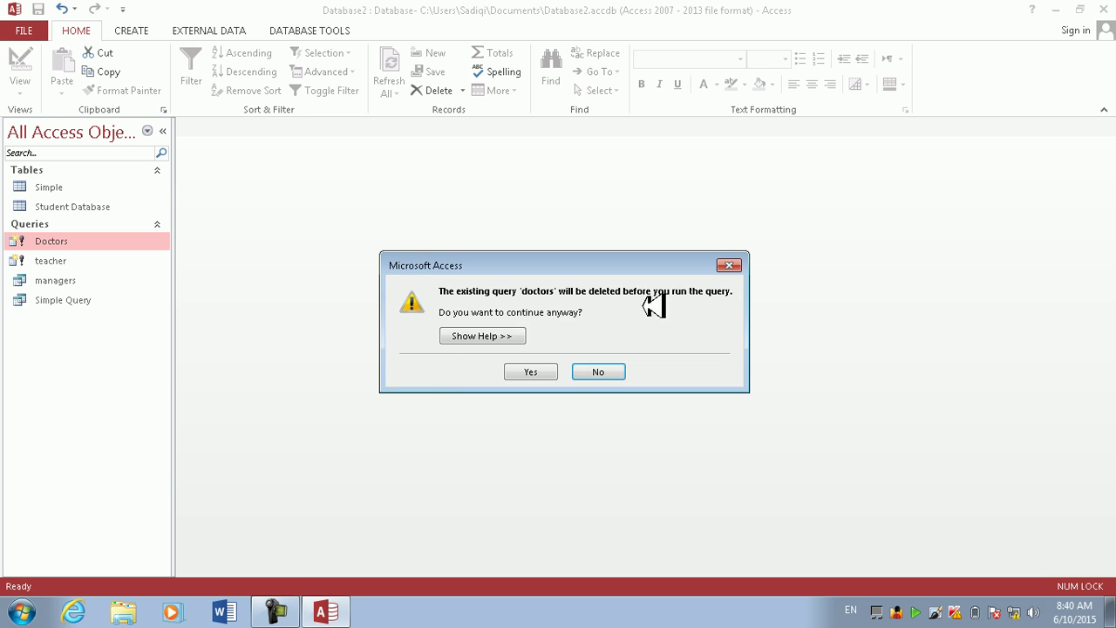
pyautogui.click(542, 373)
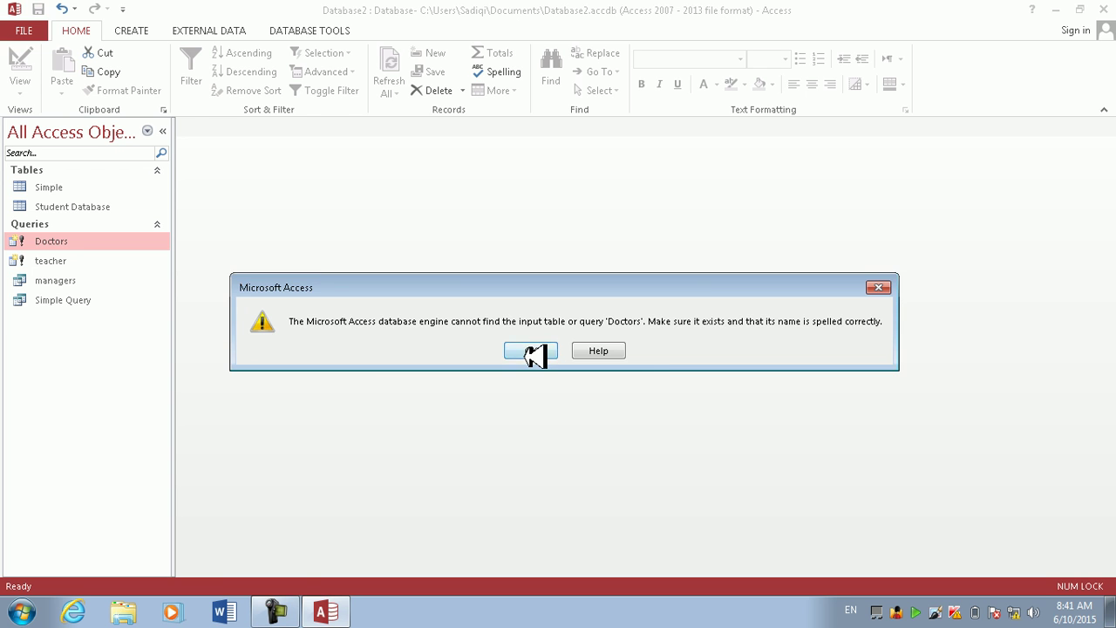
pyautogui.click(530, 351)
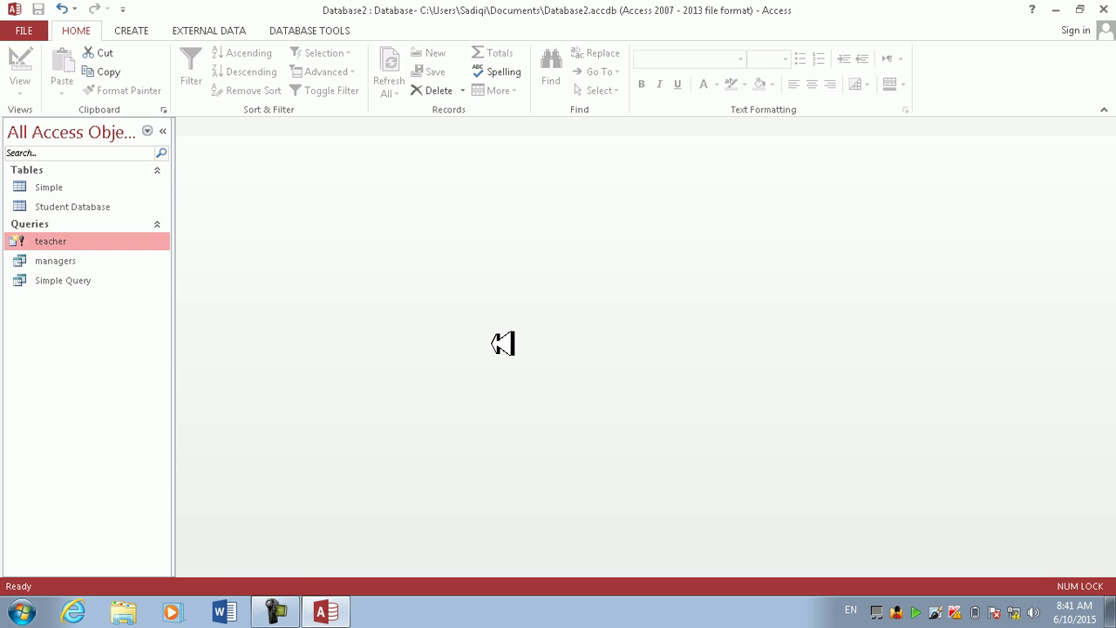
# Step: Run the teacher make-table query with the parameter value teacher, and accept creating the new table
pyautogui.doubleClick(78, 241)
pyautogui.click(495, 356)
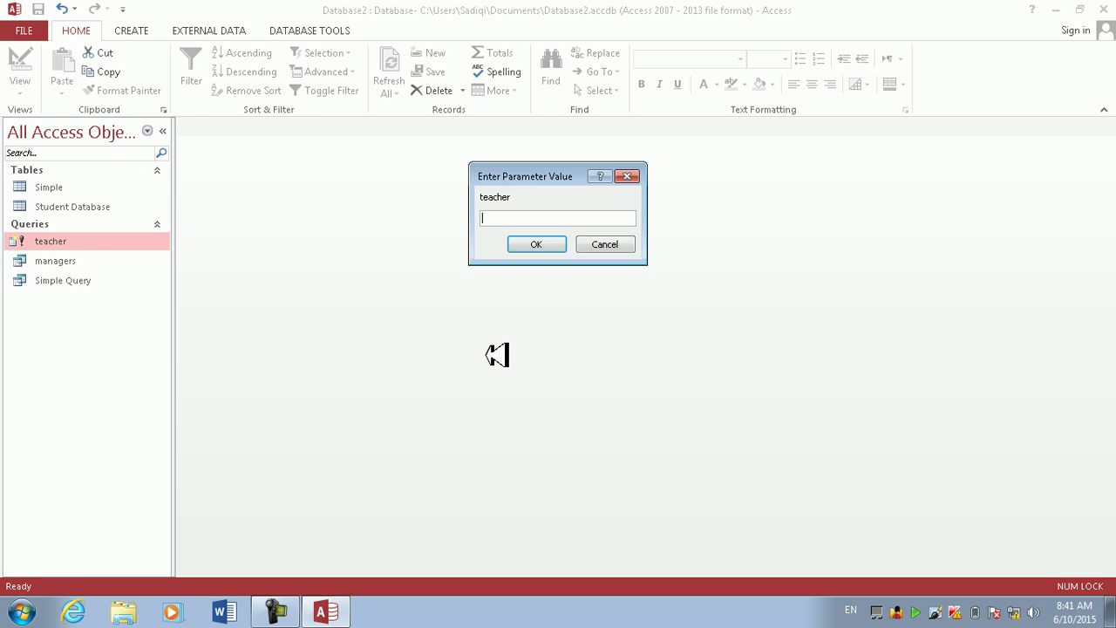
pyautogui.write('tacher')
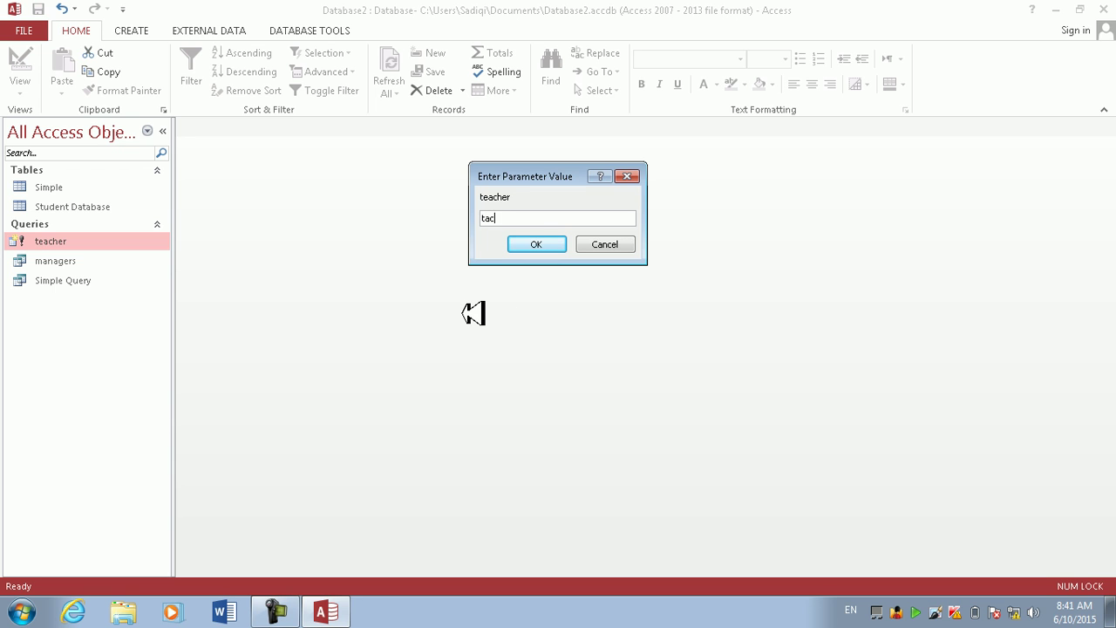
pyautogui.press('BackSpace')
pyautogui.press('BackSpace')
pyautogui.press('BackSpace')
pyautogui.press('BackSpace')
pyautogui.press('BackSpace')
pyautogui.write('eat')
pyautogui.press('BackSpace')
pyautogui.write('cher')
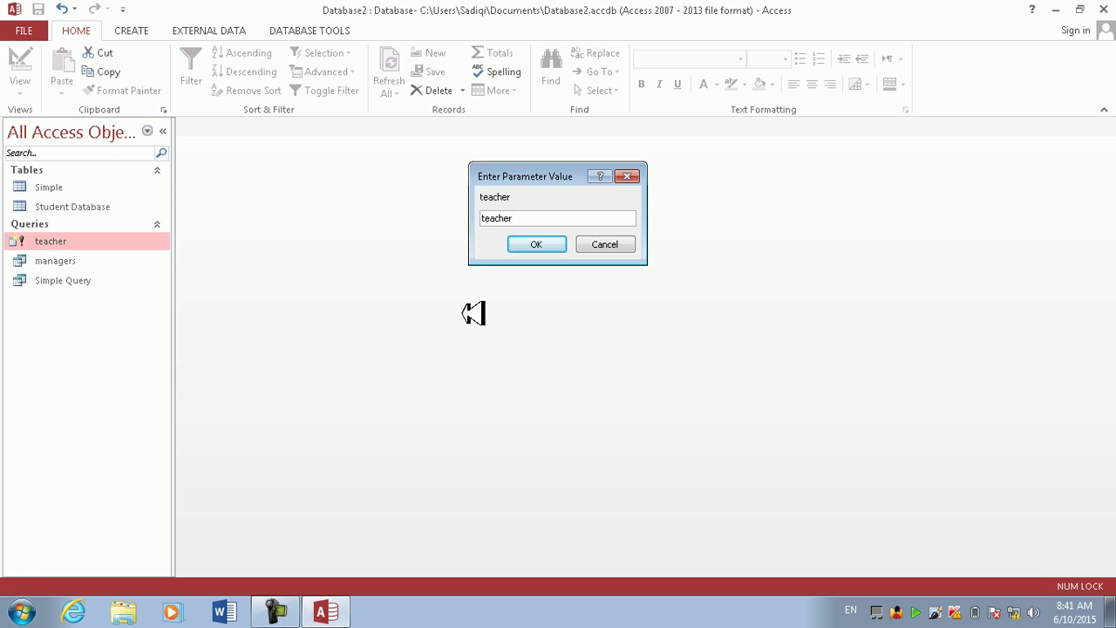
pyautogui.press('Return')
pyautogui.press('Return')
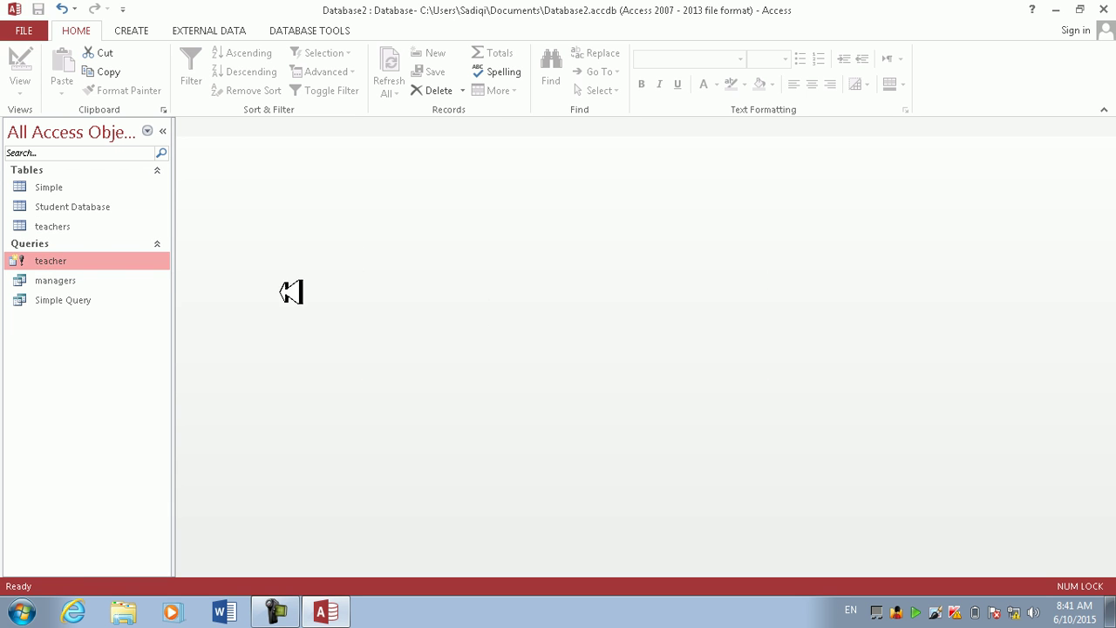
# Step: Open the teachers table to review its records, and close it
pyautogui.click(87, 225)
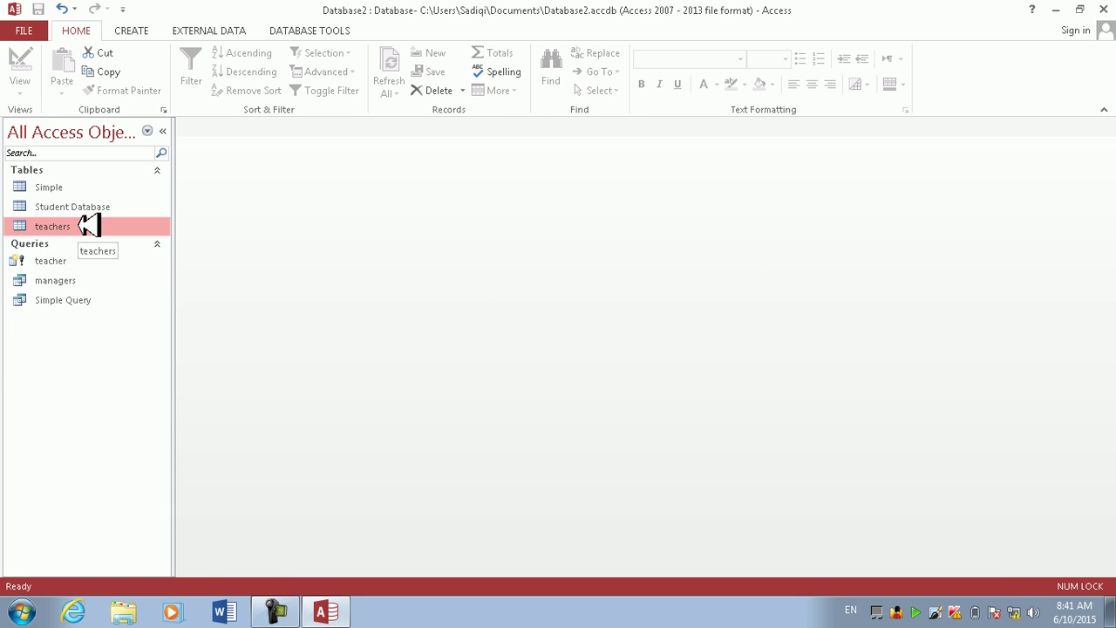
pyautogui.doubleClick(87, 226)
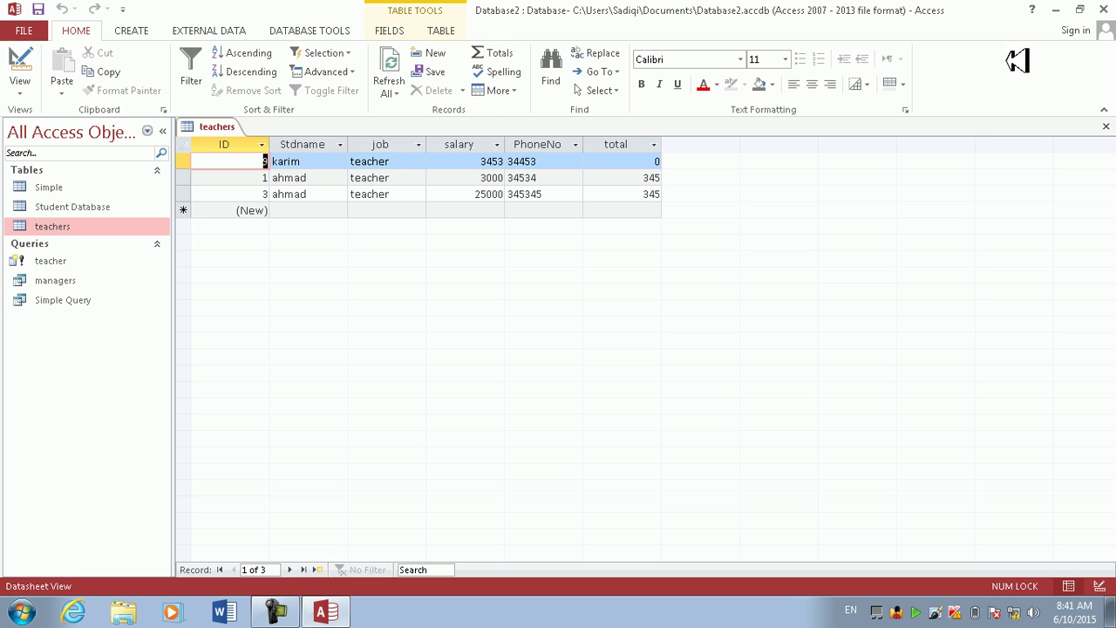
pyautogui.click(1104, 127)
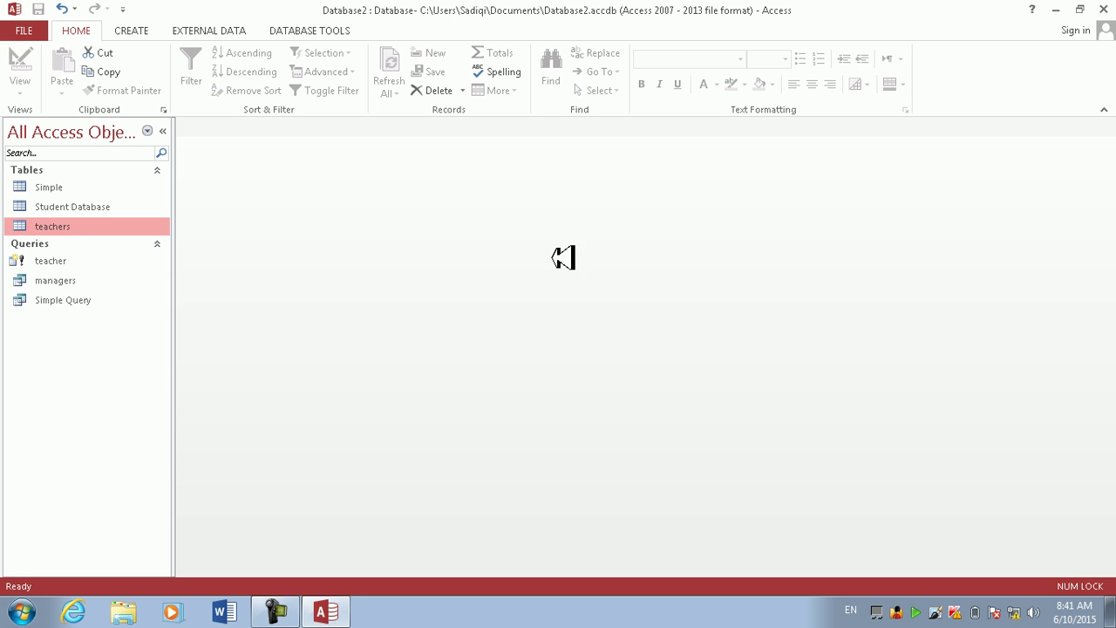
# Step: Run the managers query with the parameter value manager
pyautogui.click(87, 283)
pyautogui.click(92, 300)
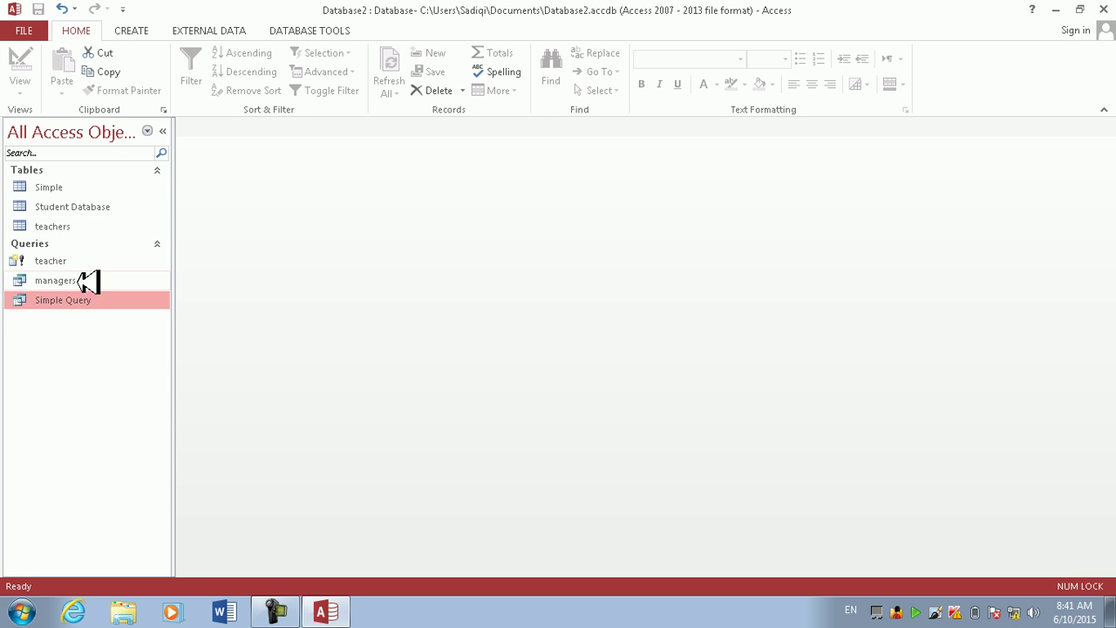
pyautogui.doubleClick(92, 282)
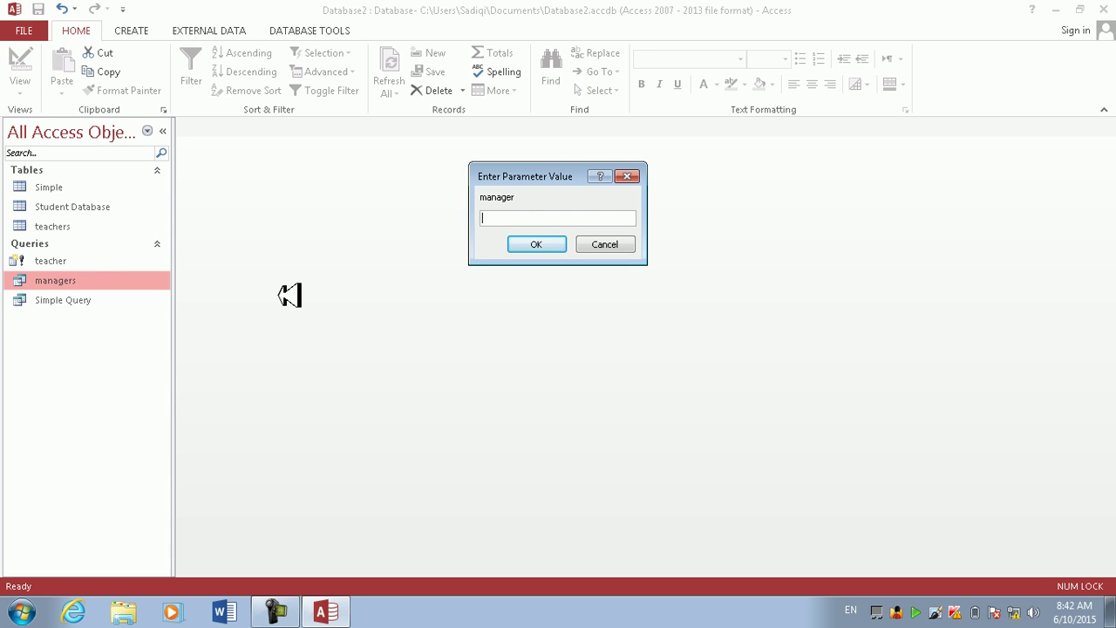
pyautogui.write('manager')
pyautogui.press('Return')
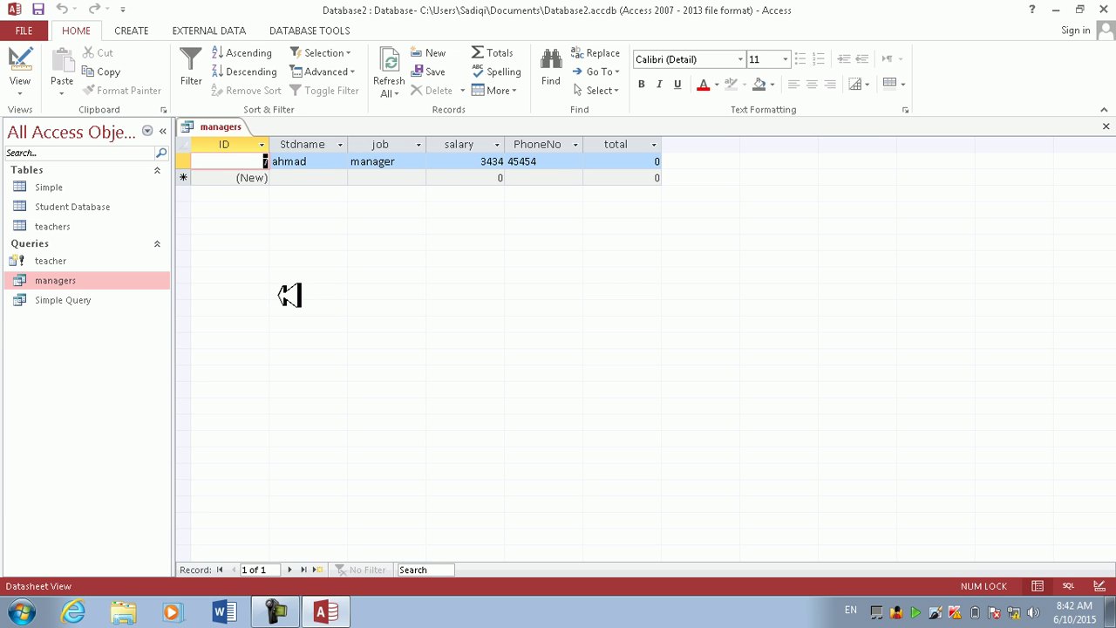
# Step: Change the job to manager in the Simple table's records with ID 2 and 4, and close the table
pyautogui.doubleClick(76, 186)
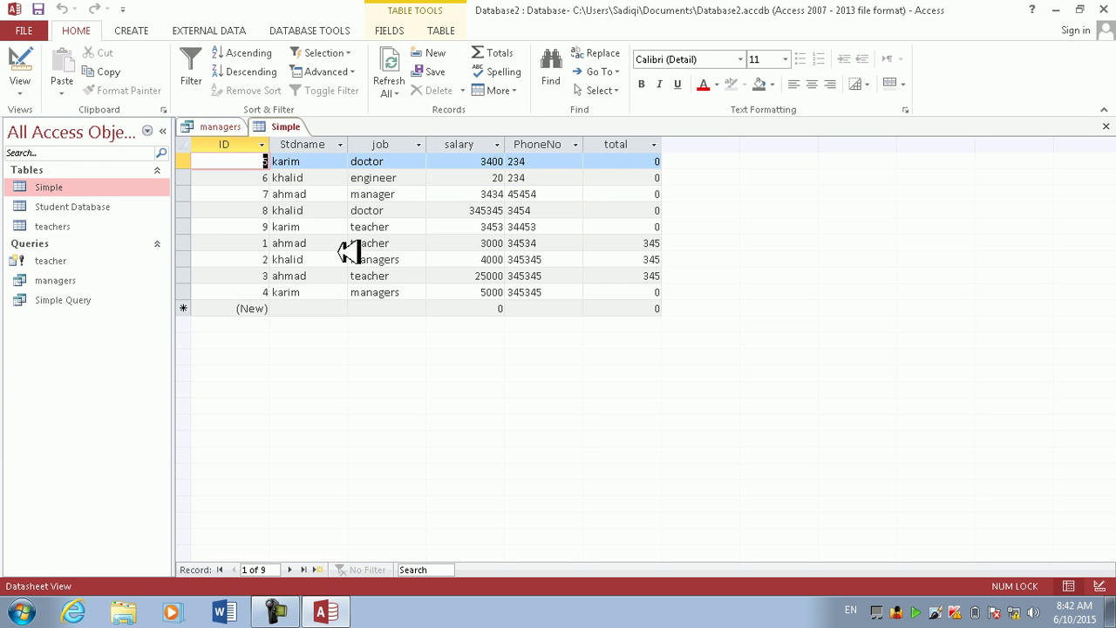
pyautogui.click(413, 260)
pyautogui.press('BackSpace')
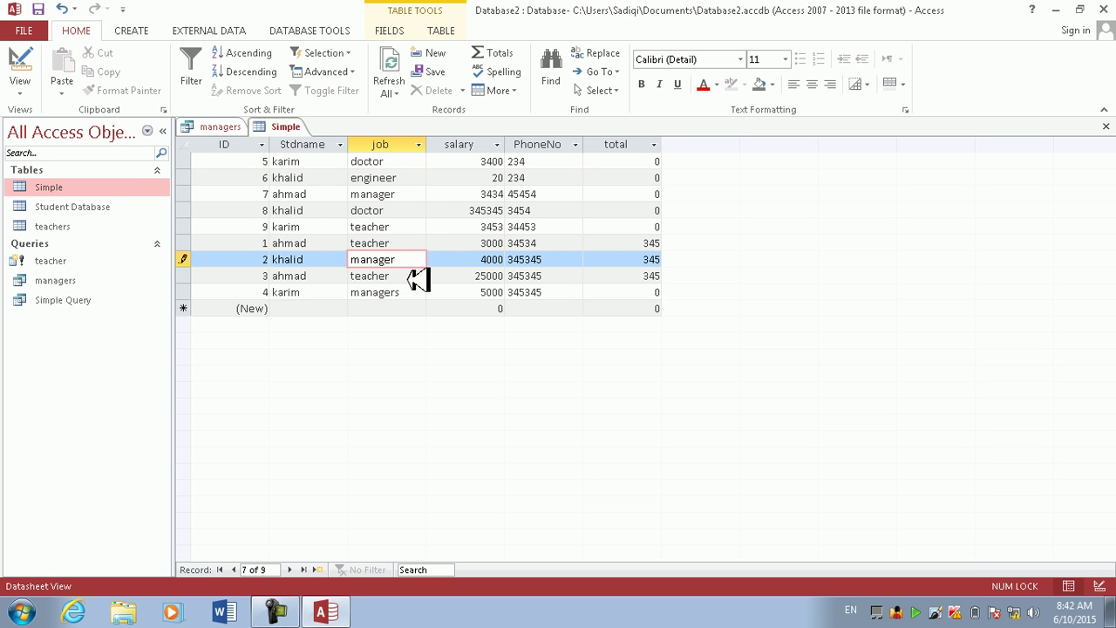
pyautogui.click(412, 293)
pyautogui.press('BackSpace')
pyautogui.click(1104, 126)
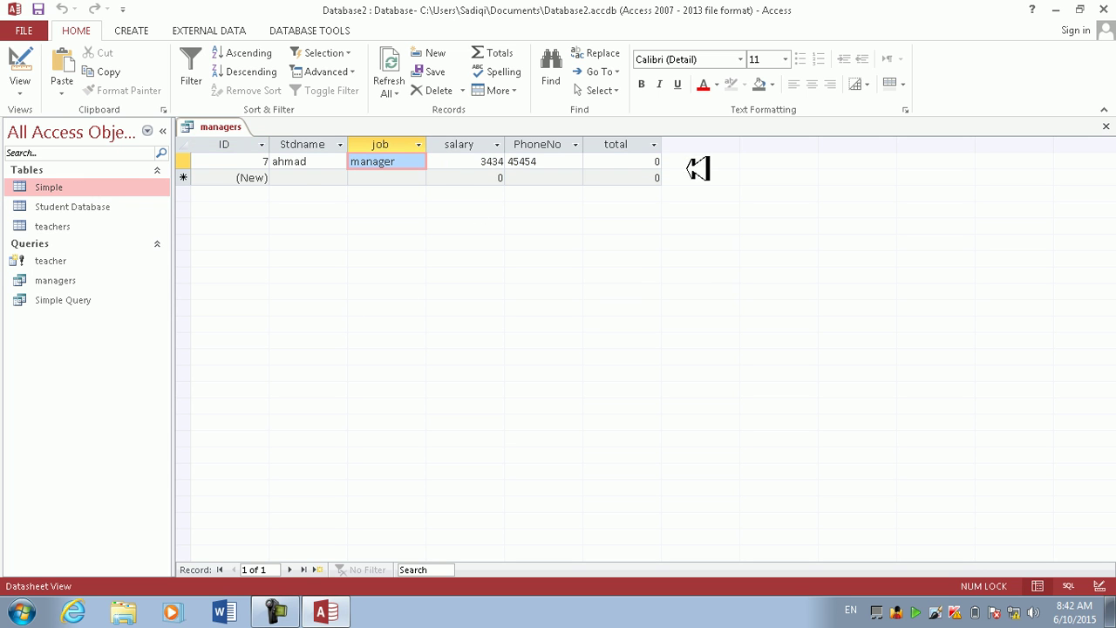
# Step: Refresh the managers query with the parameter value manager, review its records, and close it
pyautogui.click(391, 72)
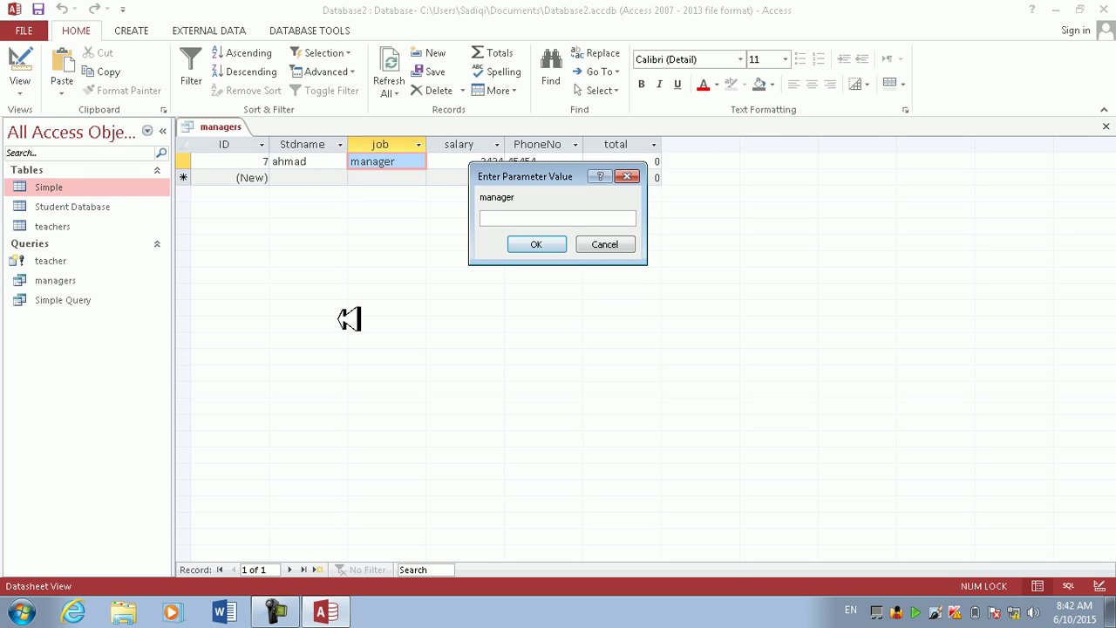
pyautogui.write('manager')
pyautogui.press('Return')
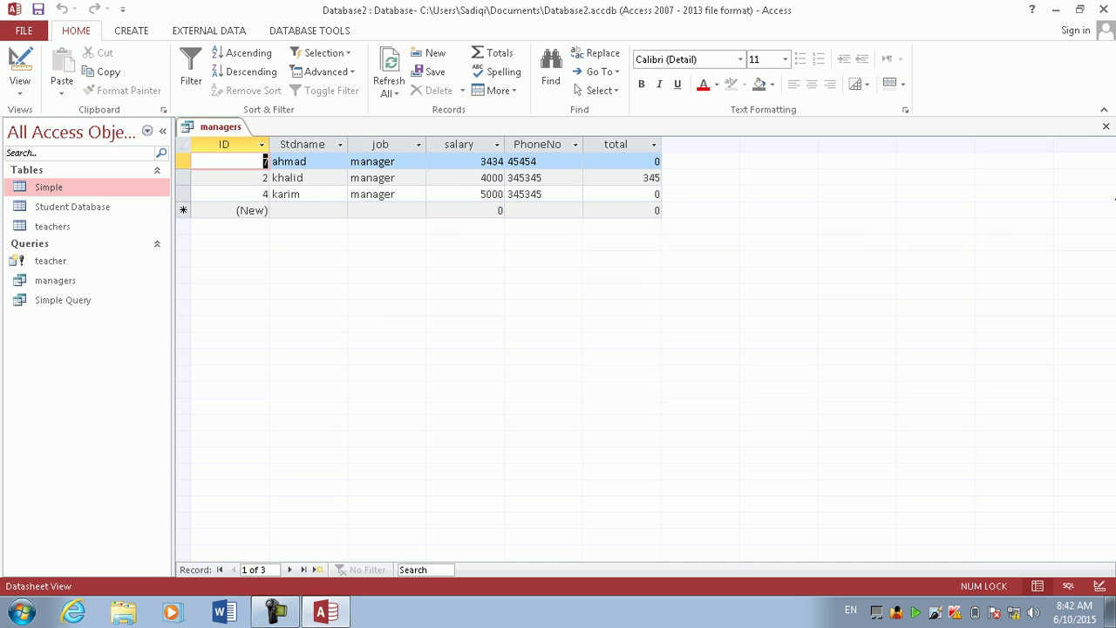
pyautogui.click(1103, 124)
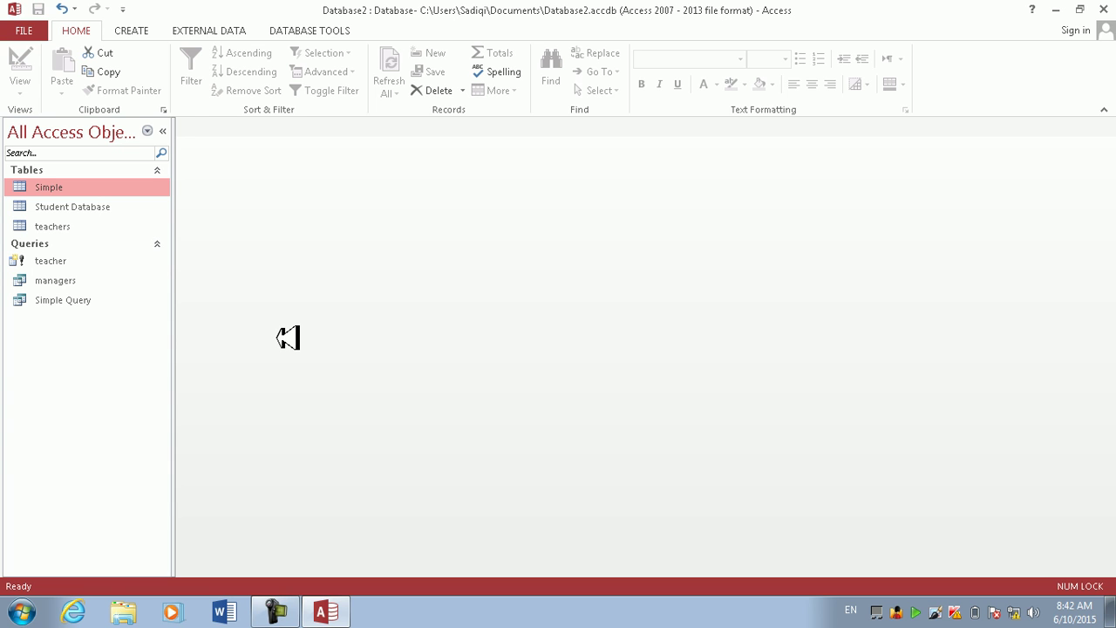
pyautogui.click(278, 610)
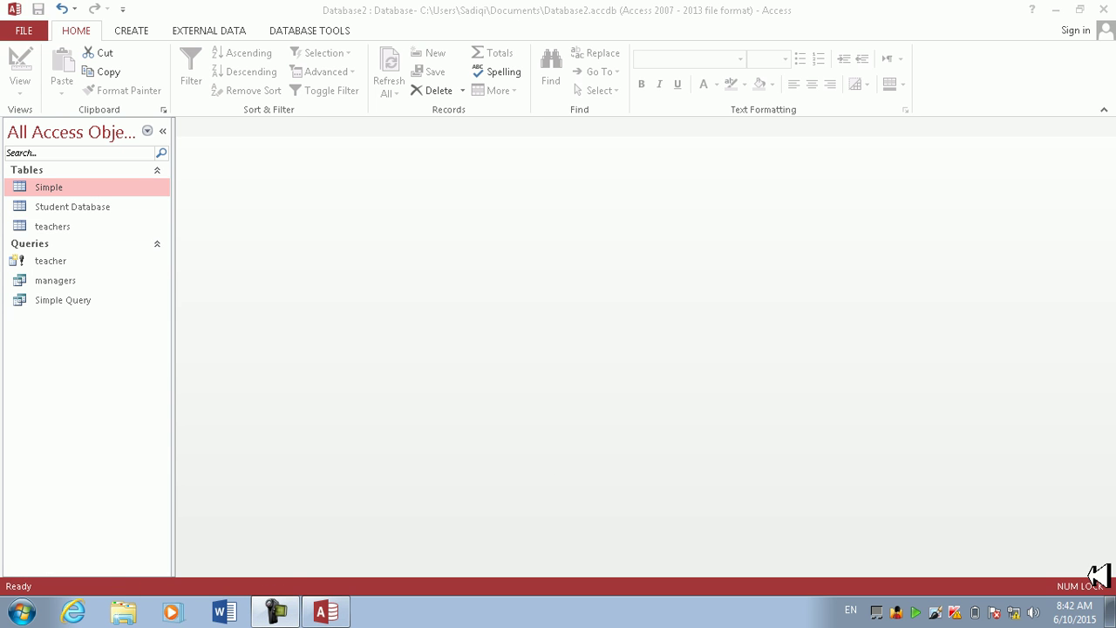